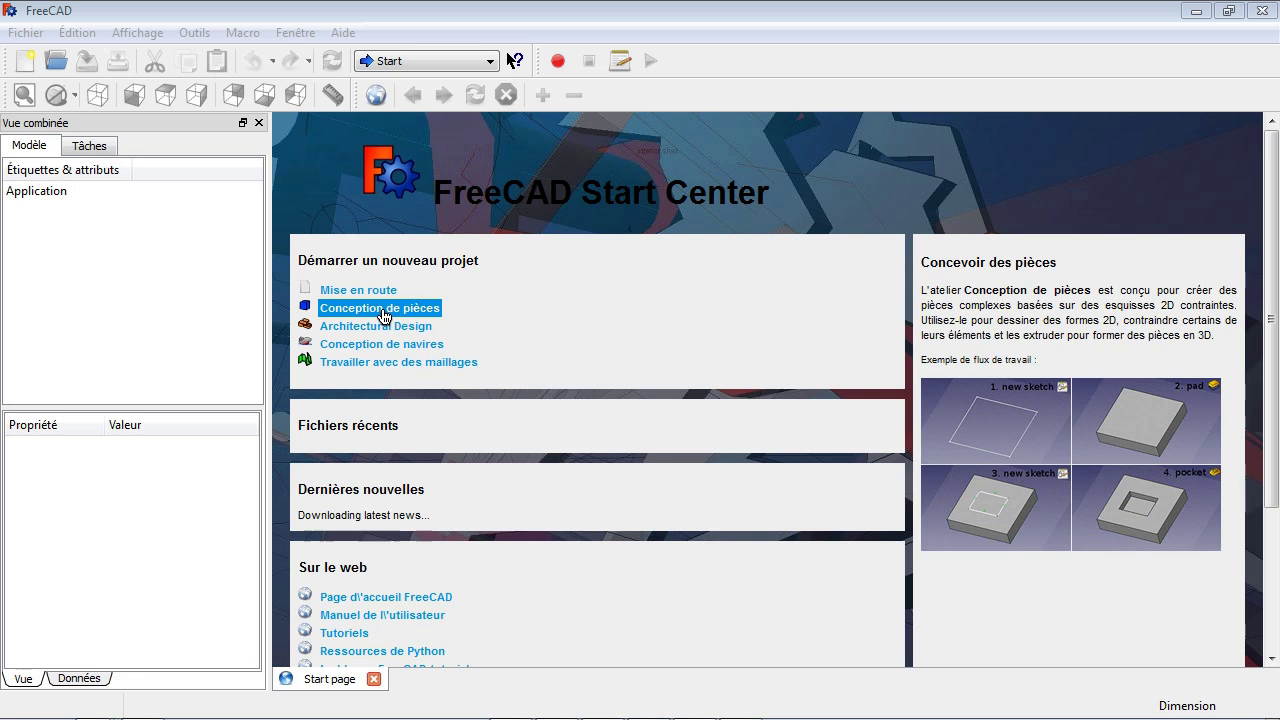
{"action": "left_click_drag", "start_coordinate": [1273, 283], "coordinate": [1273, 457]}
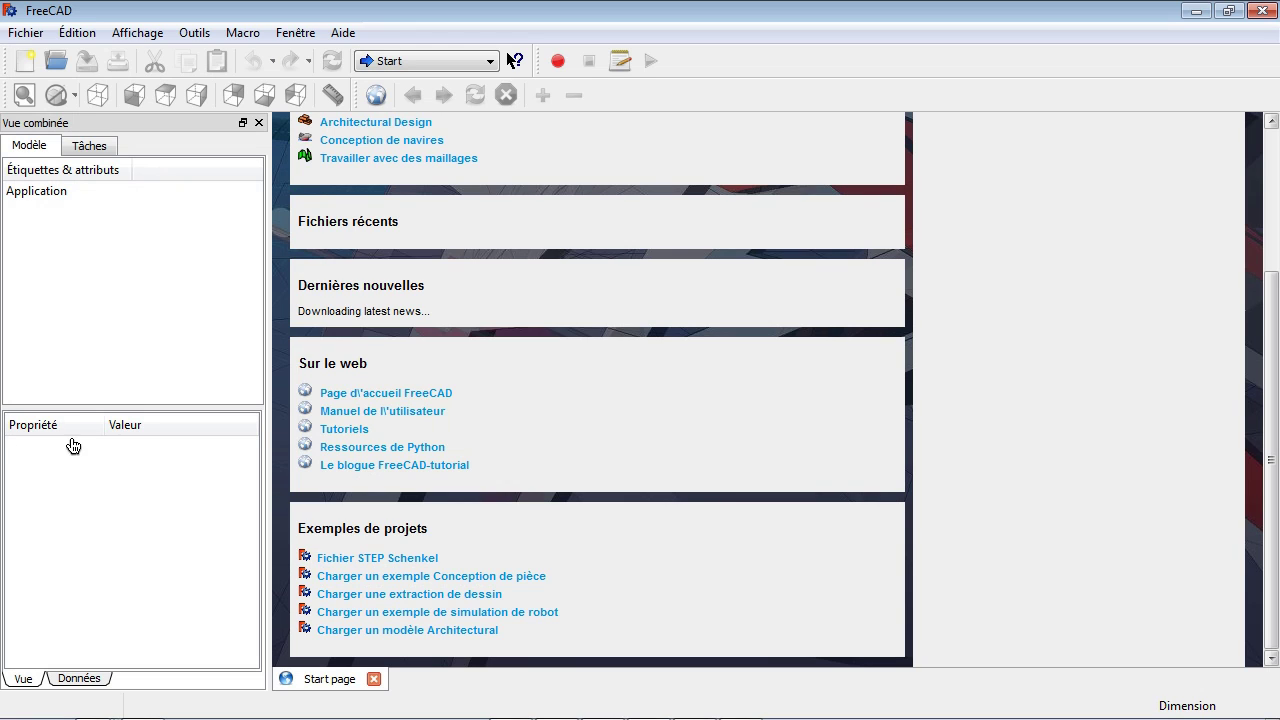
{"action": "left_click", "coordinate": [65, 690]}
{"action": "left_click", "coordinate": [26, 680]}
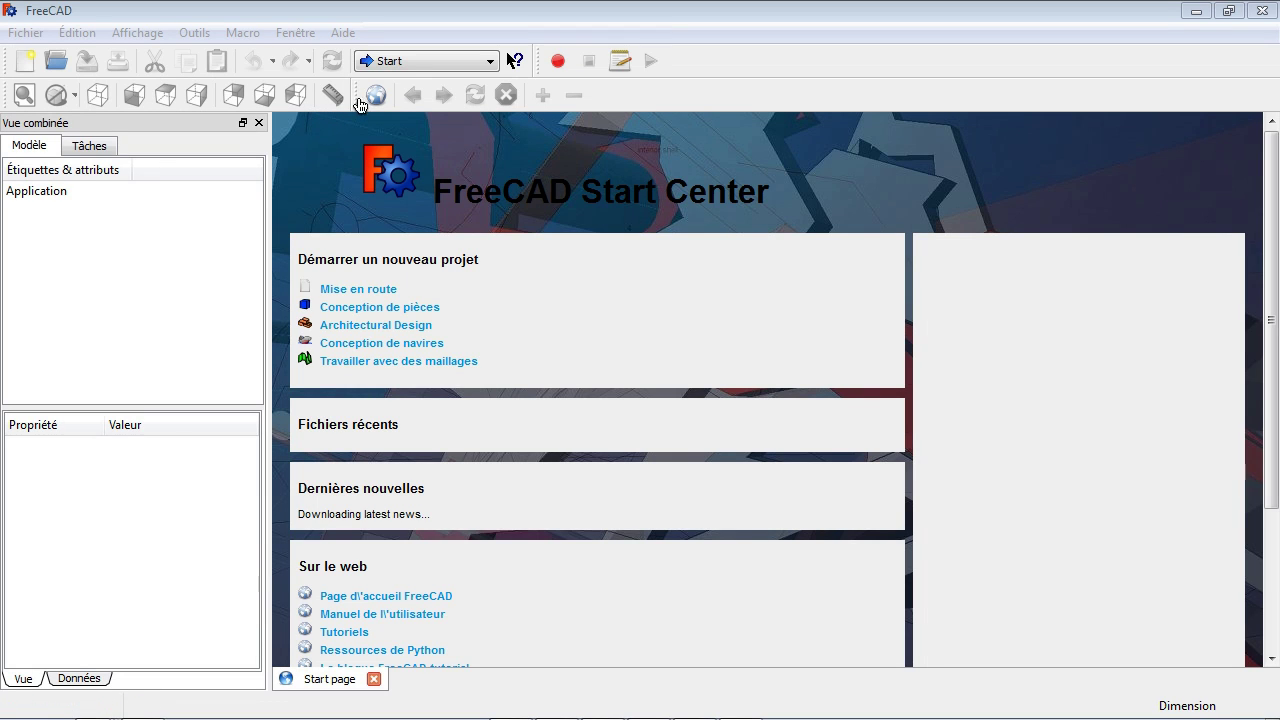
Switch to the Part workbench and create a new empty document
{"action": "left_click", "coordinate": [427, 64]}
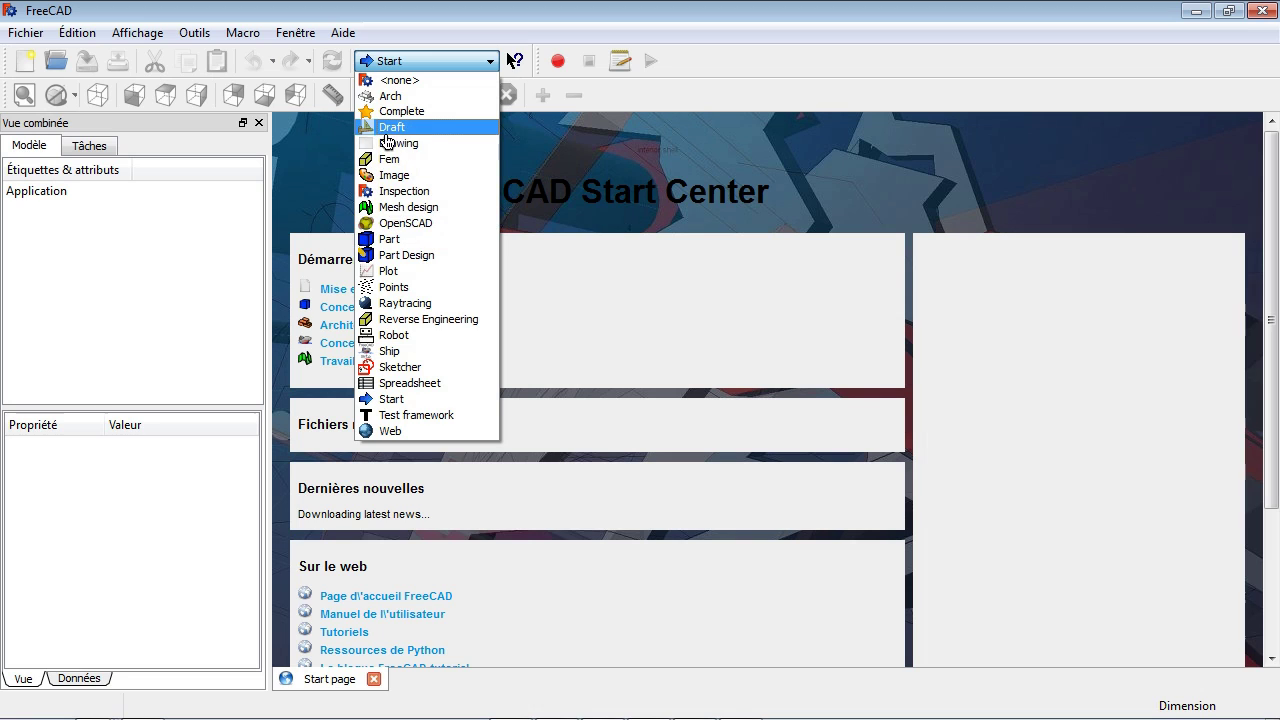
{"action": "left_click", "coordinate": [416, 240]}
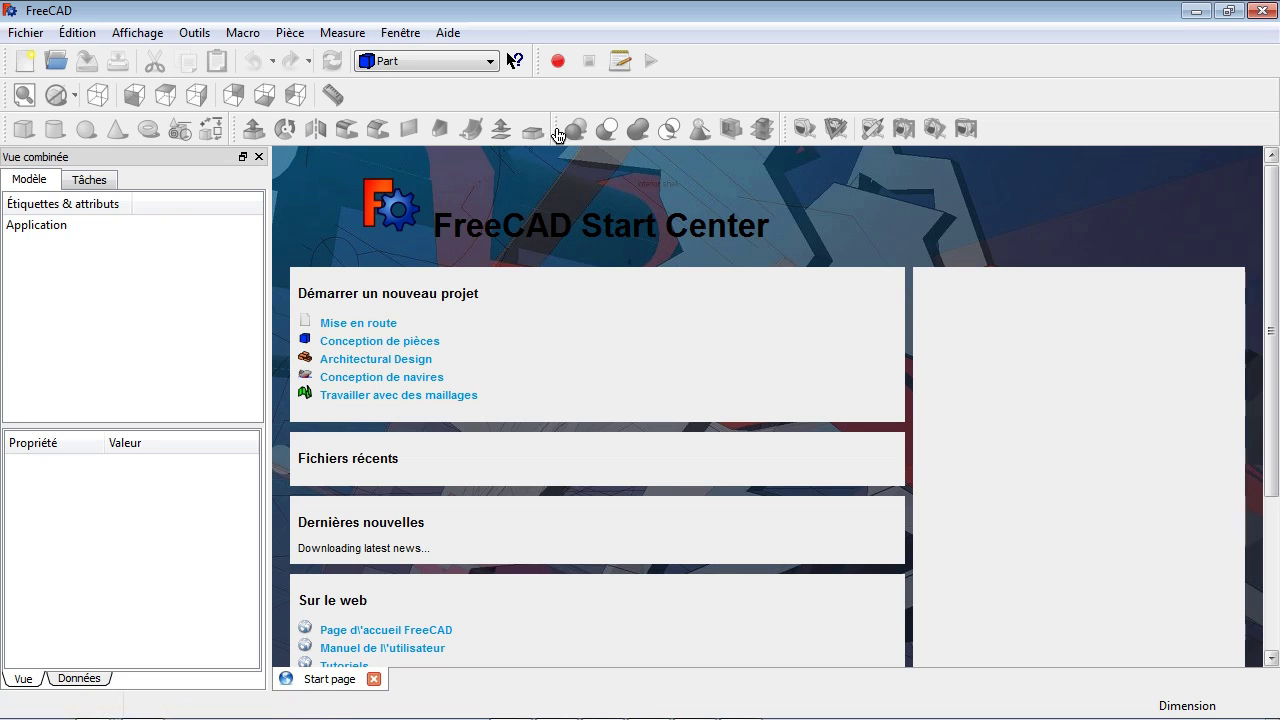
{"action": "left_click", "coordinate": [27, 62]}
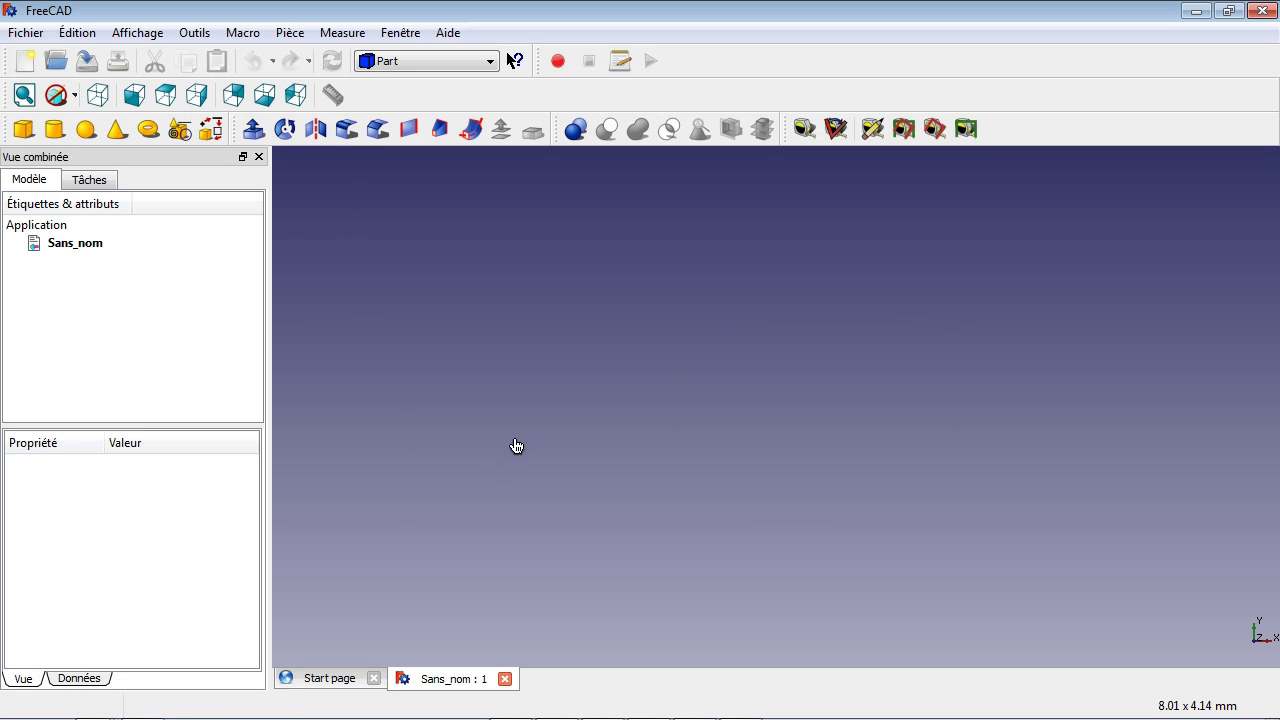
Close the Start page so that only the new document stays open
{"action": "left_click", "coordinate": [330, 679]}
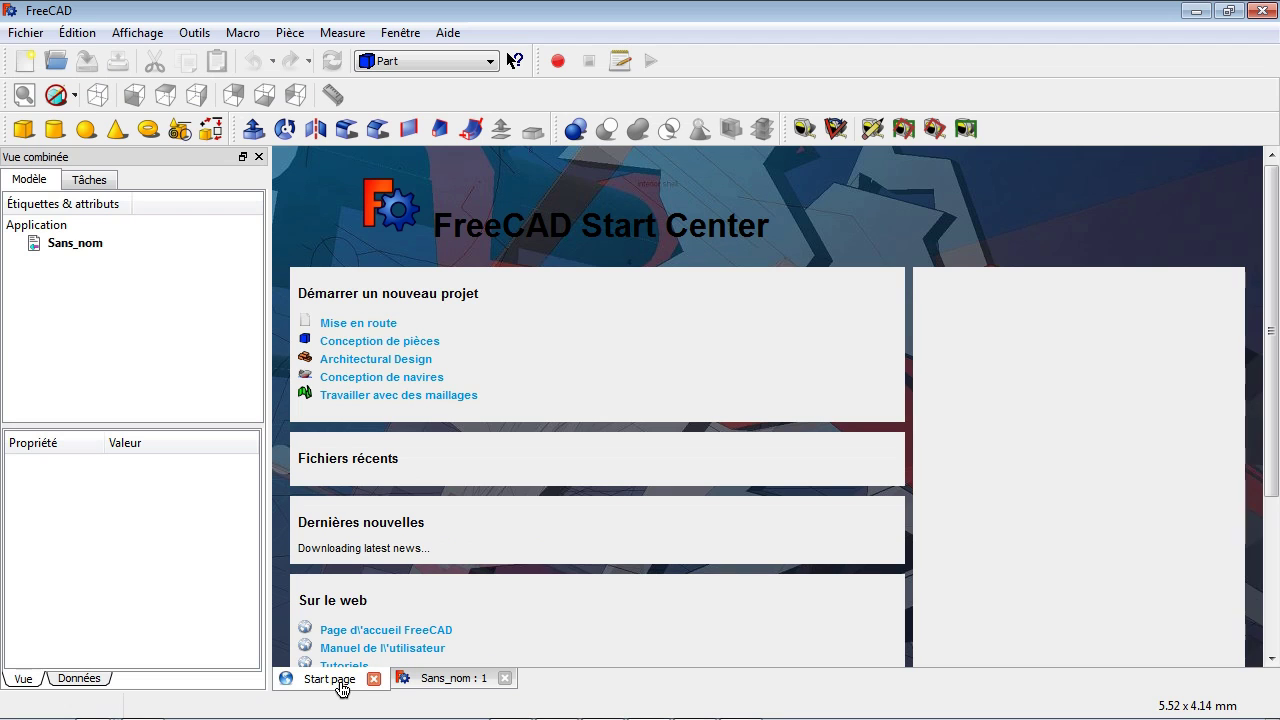
{"action": "left_click", "coordinate": [428, 684]}
{"action": "left_click", "coordinate": [345, 690]}
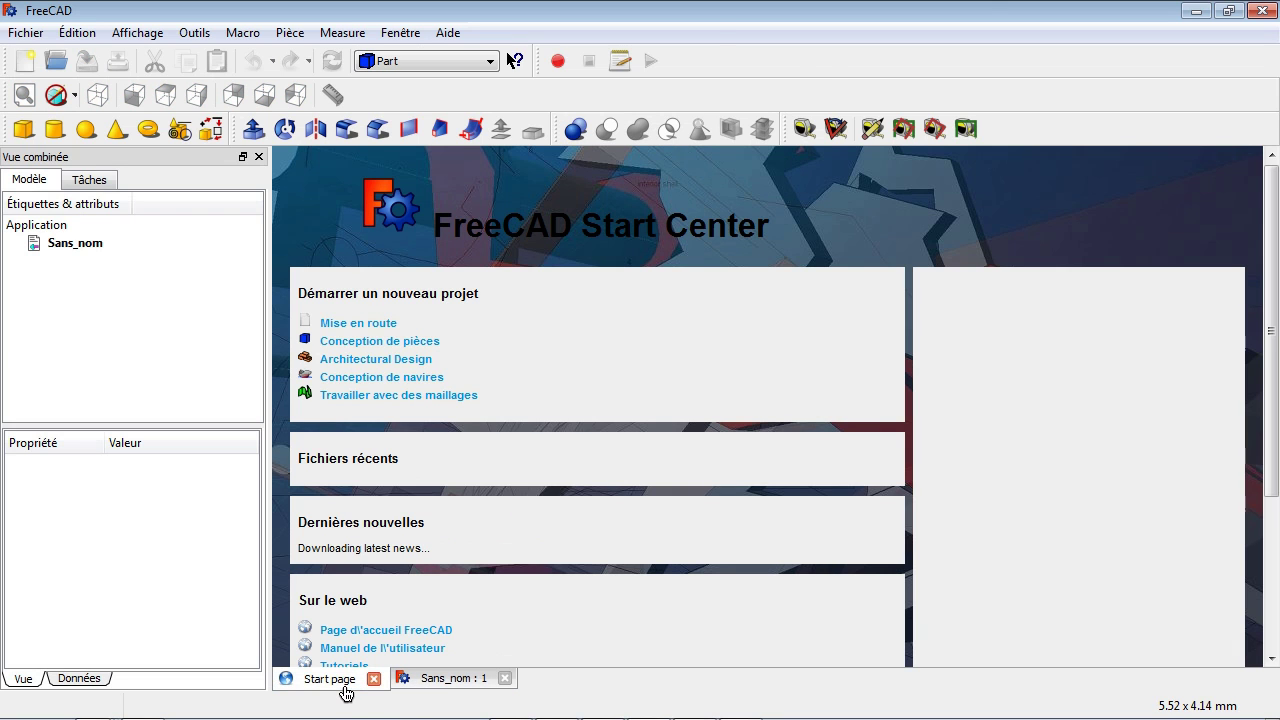
{"action": "left_click", "coordinate": [406, 686]}
{"action": "left_click", "coordinate": [358, 686]}
{"action": "left_click", "coordinate": [374, 679]}
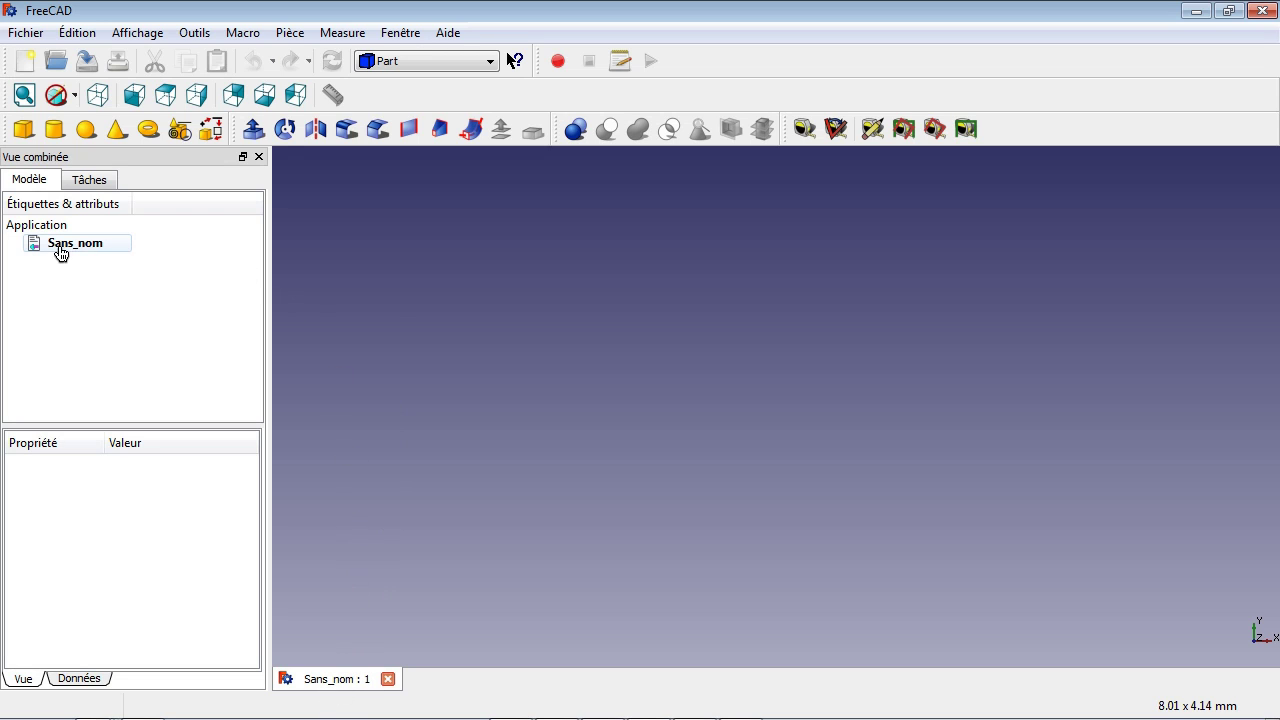
Create a solid cube with the default dimensions and show it in axonometric view
{"action": "left_click", "coordinate": [22, 129]}
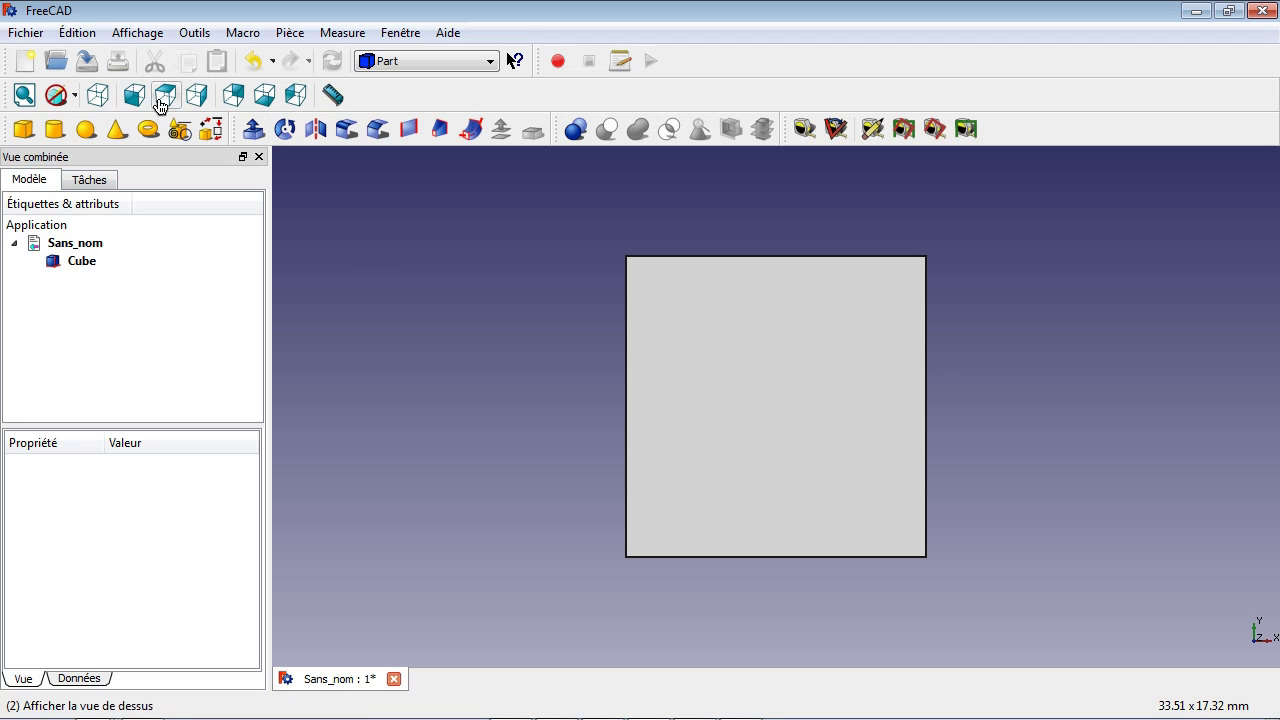
{"action": "left_click", "coordinate": [108, 100]}
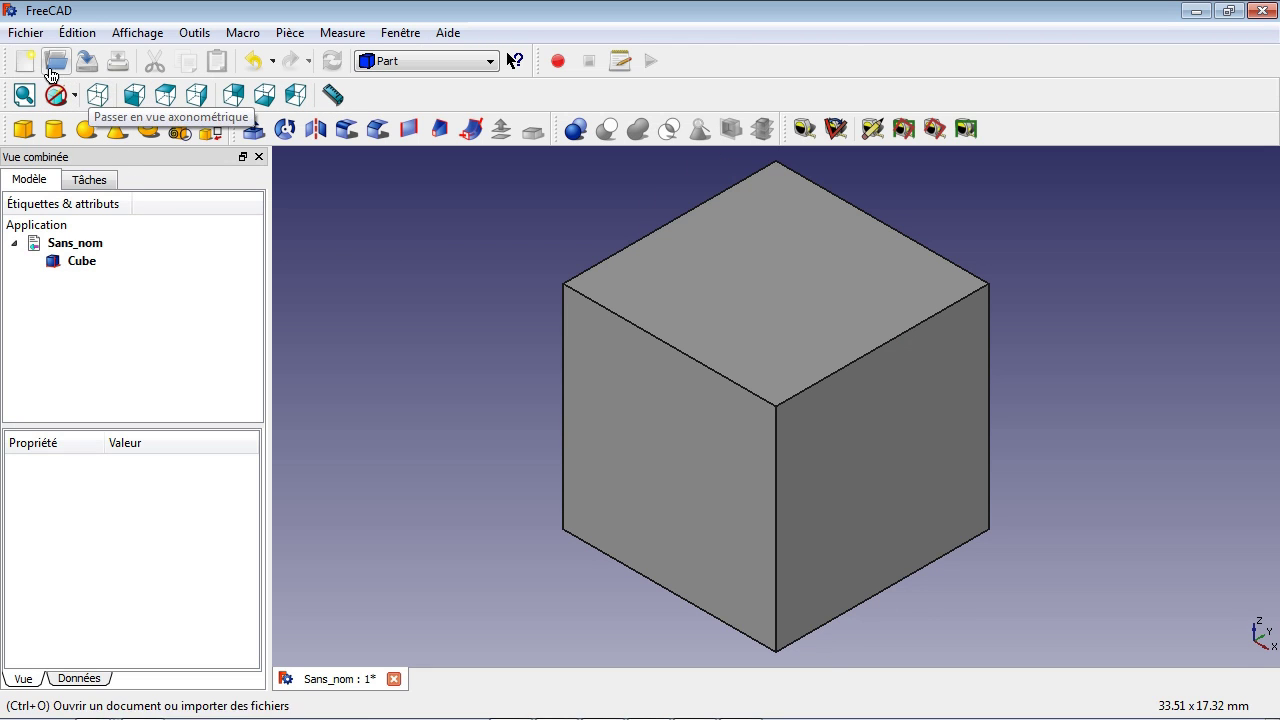
{"action": "left_click", "coordinate": [26, 32]}
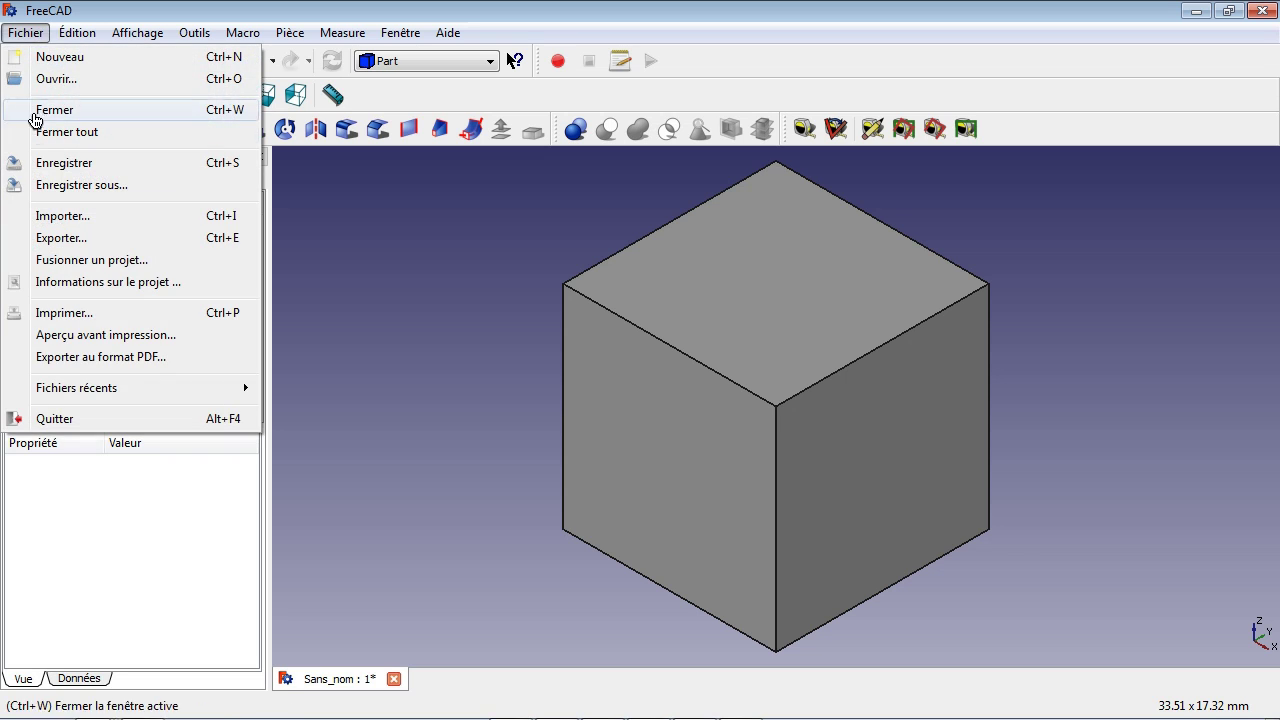
{"action": "left_click", "coordinate": [50, 184]}
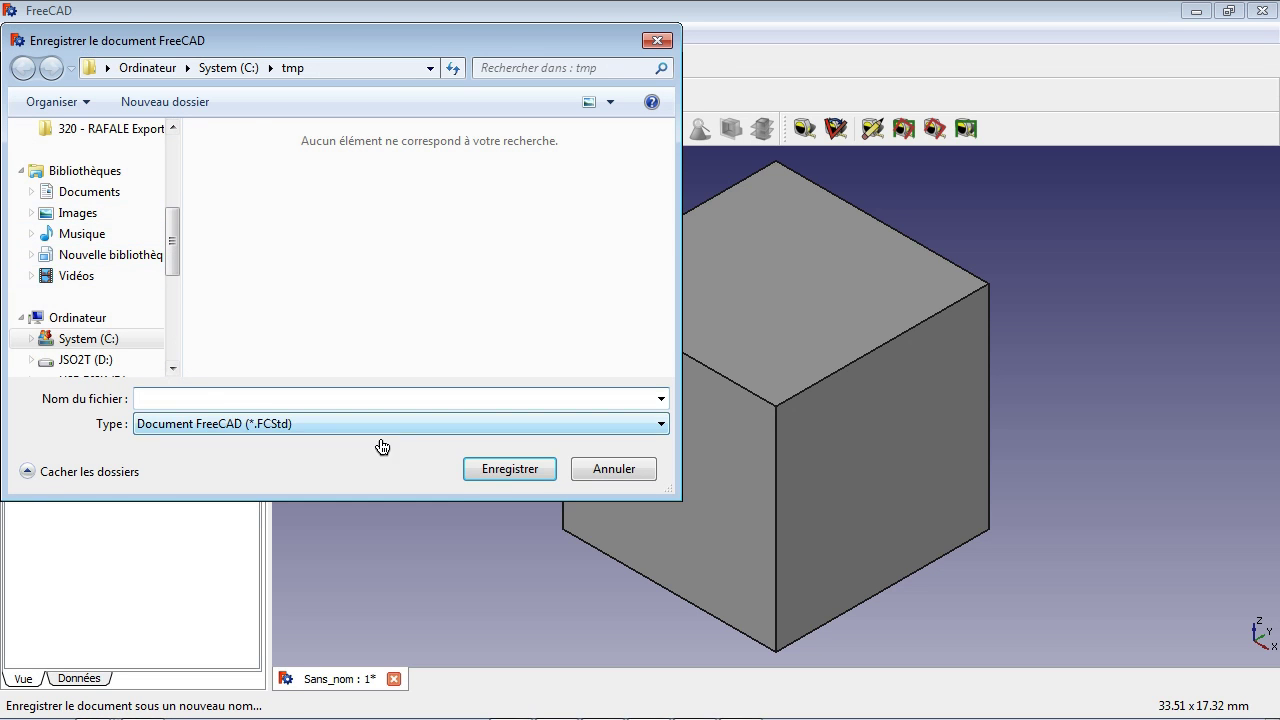
{"action": "left_click", "coordinate": [588, 476]}
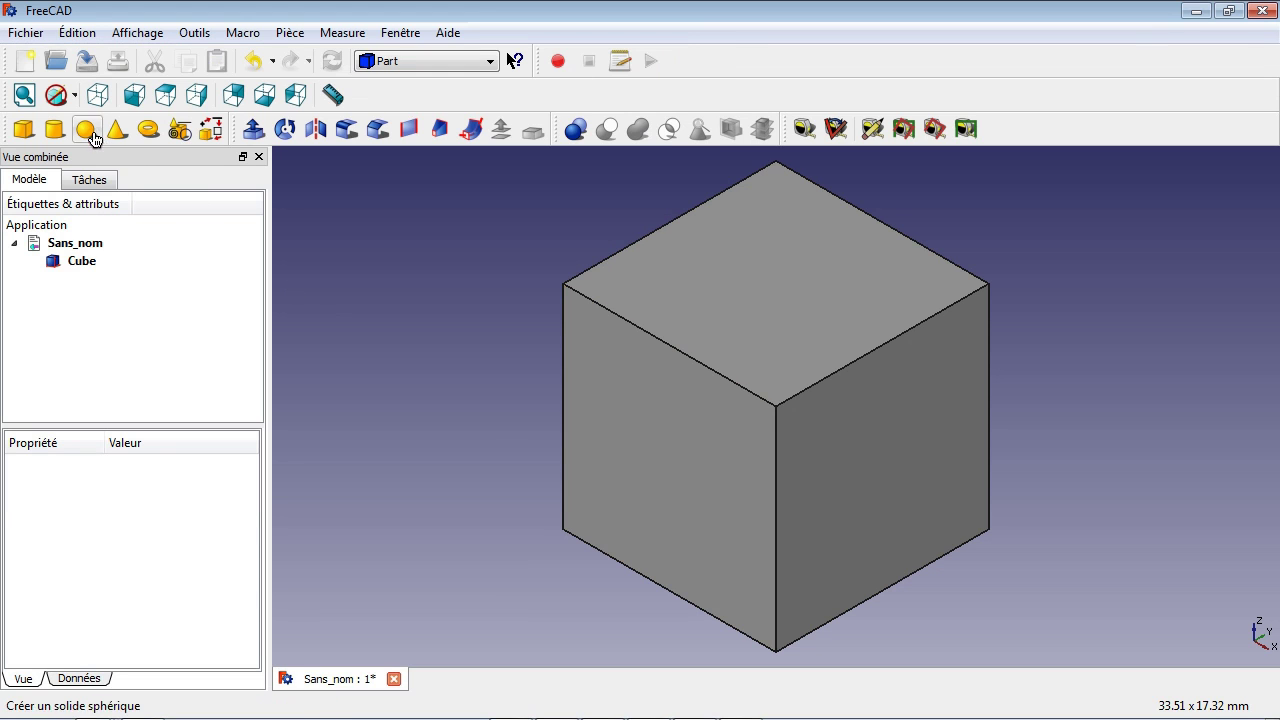
Save the document as a FreeCAD file named porteCle in the C:\tmp folder
{"action": "left_click", "coordinate": [87, 61]}
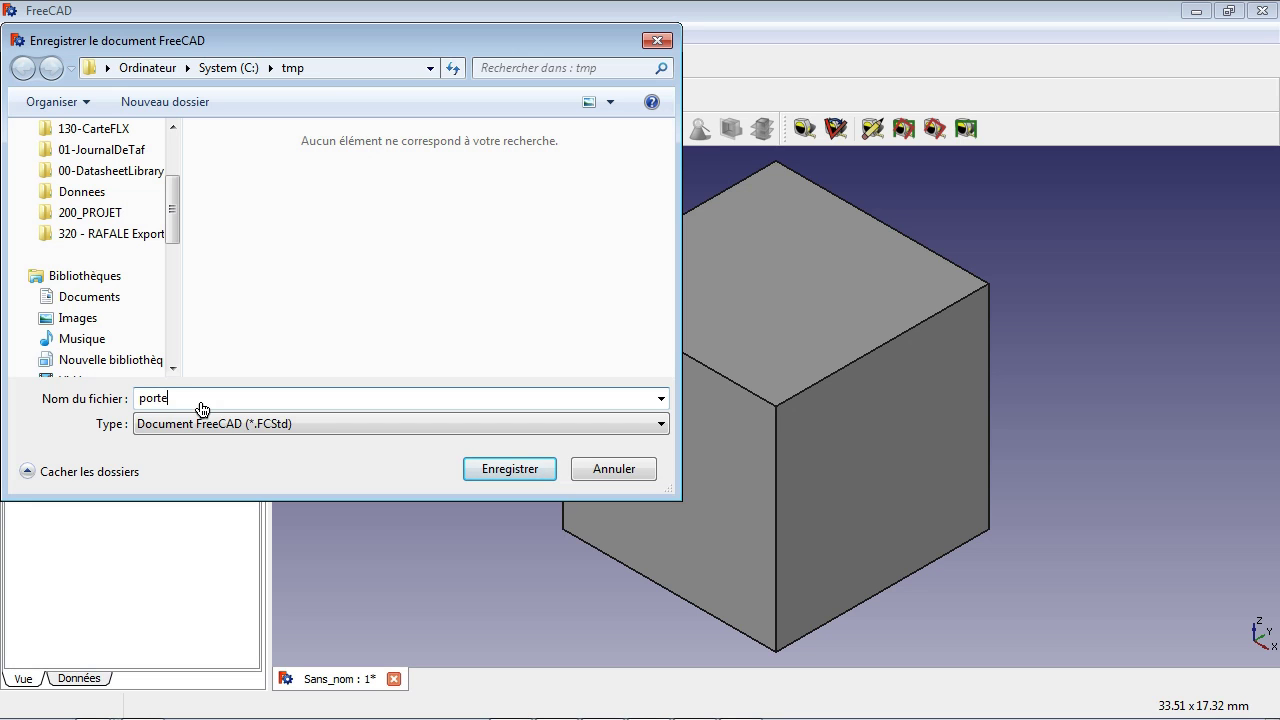
{"action": "key", "text": "Return"}
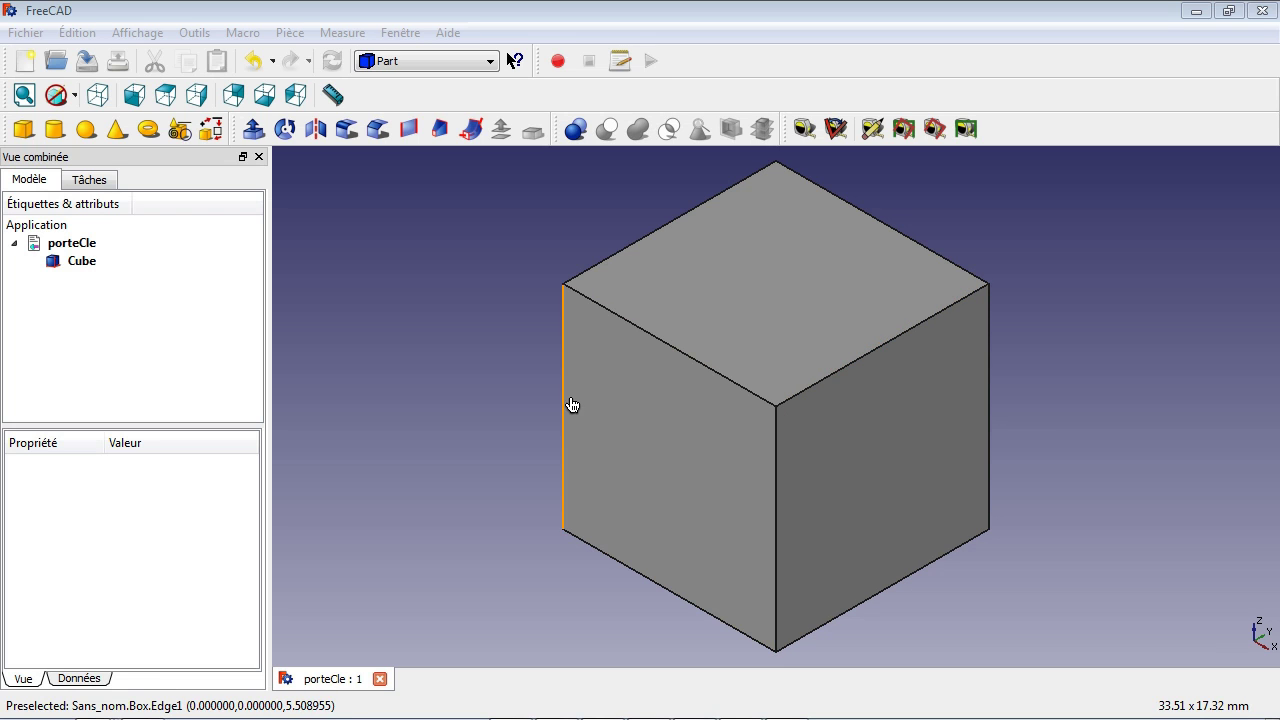
Select one side face of the cube, replace it with an upper edge, and clear the selection
{"action": "left_click", "coordinate": [647, 494]}
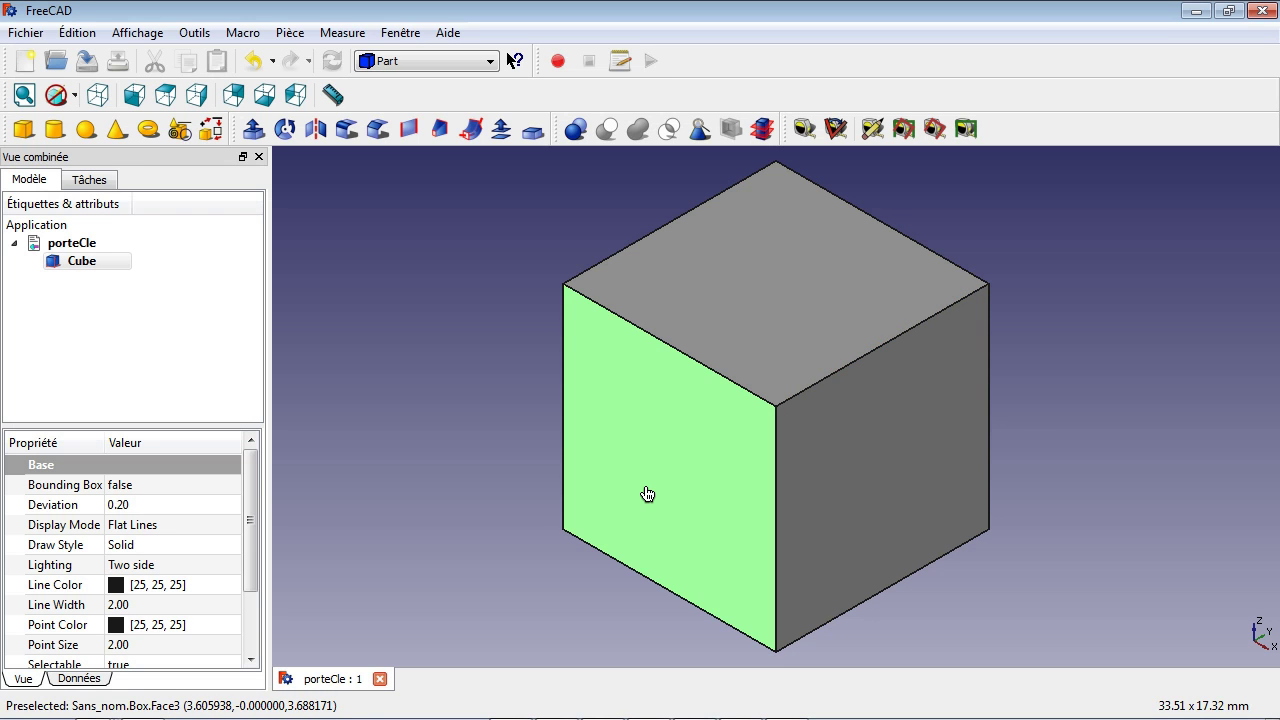
{"action": "left_click", "coordinate": [739, 393]}
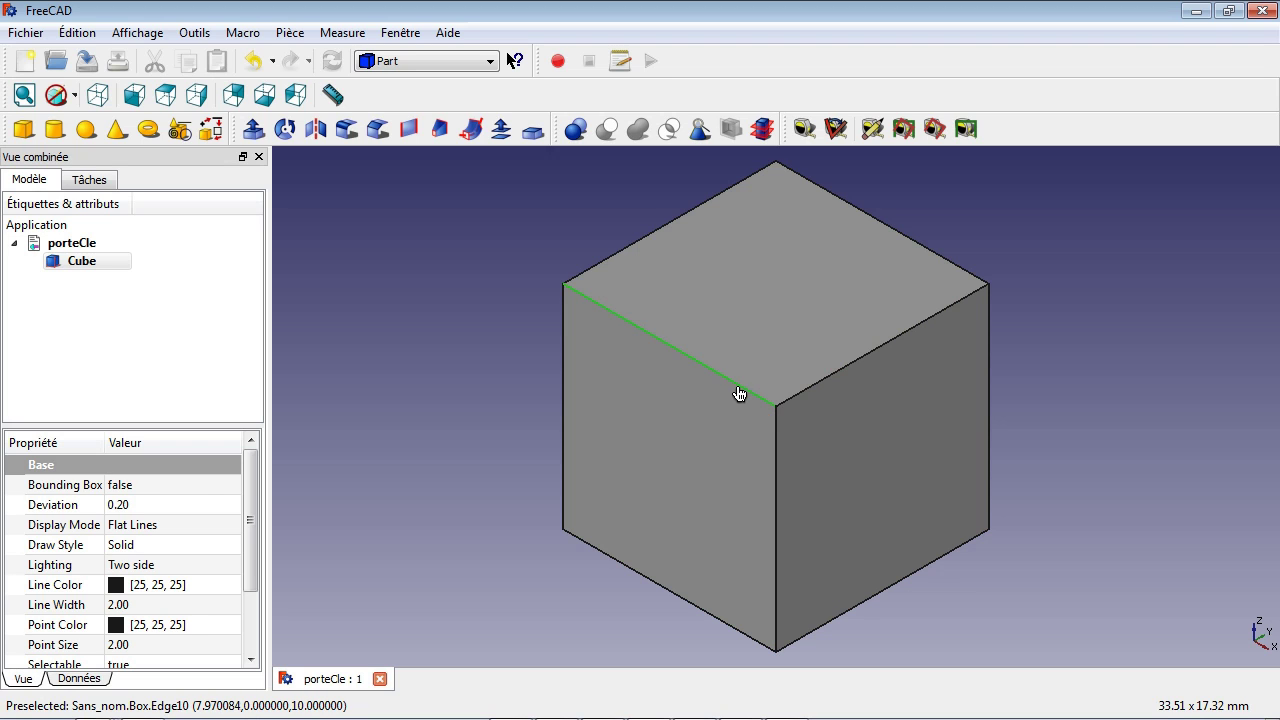
{"action": "left_click", "coordinate": [476, 354]}
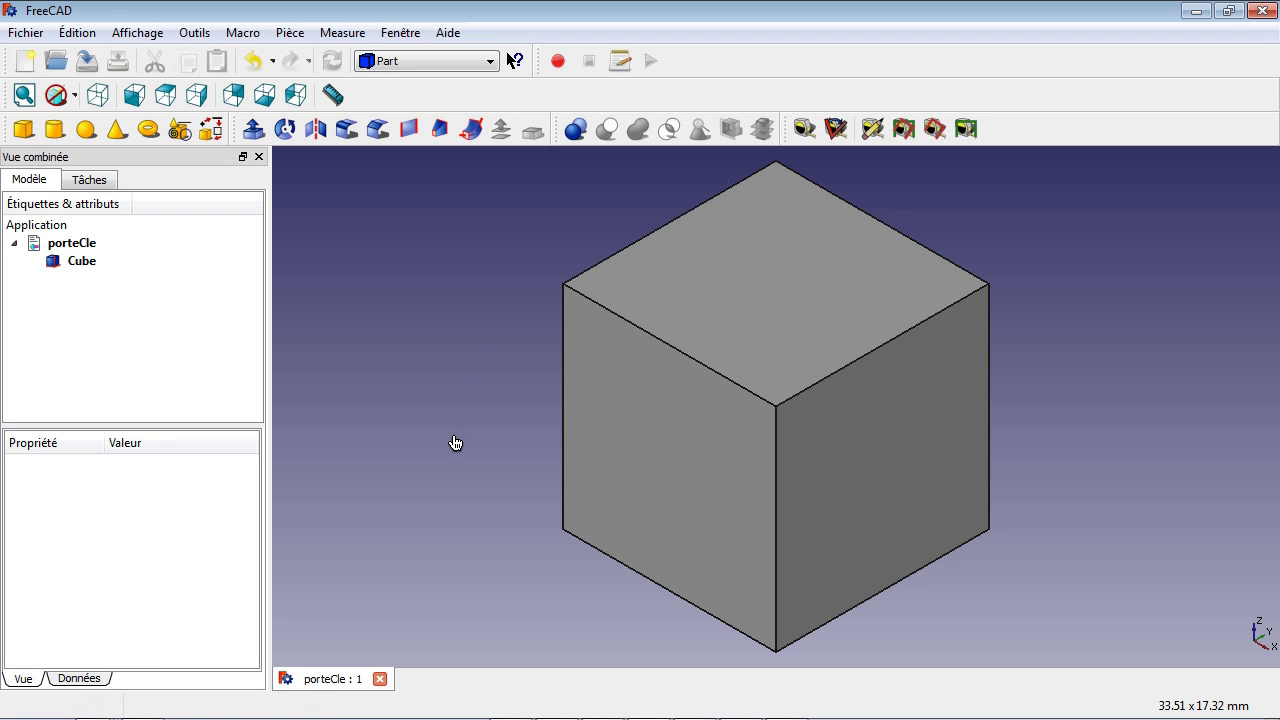
Select the cube's three visible faces together in one multiple selection
{"action": "left_click", "coordinate": [675, 473]}
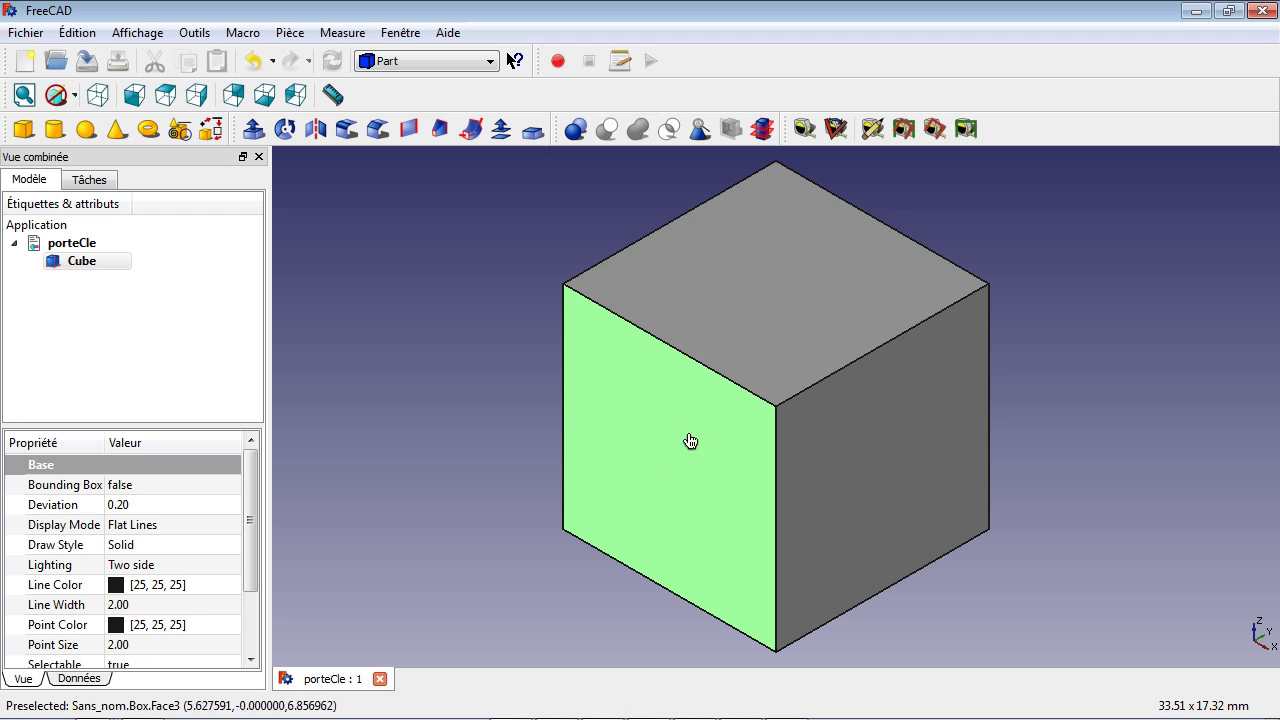
{"action": "left_click", "coordinate": [762, 337], "text": "ctrl"}
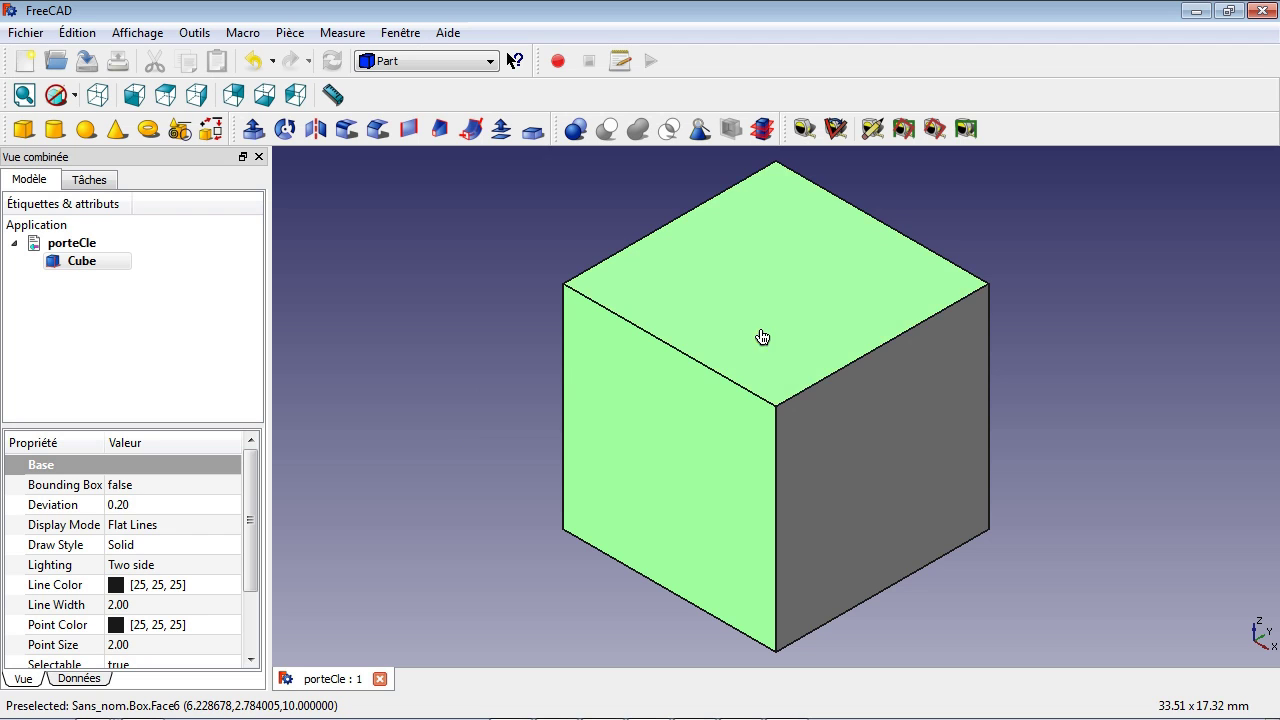
{"action": "left_click", "coordinate": [850, 449], "text": "ctrl"}
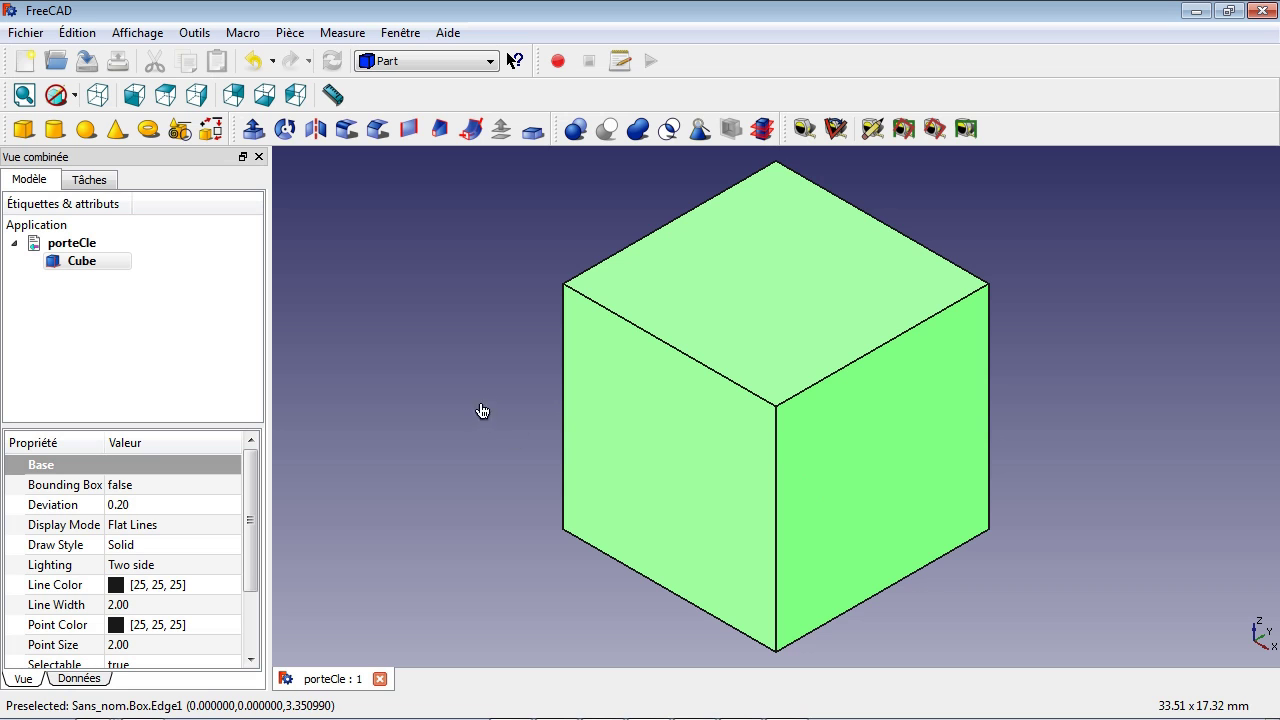
Set the navigation style of the 3D view to CAD de navigation
{"action": "mouse_move", "coordinate": [491, 460]}
{"action": "middle_mouse_down"}
{"action": "mouse_move", "coordinate": [500, 431]}
{"action": "mouse_move", "coordinate": [583, 374]}
{"action": "mouse_move", "coordinate": [838, 402]}
{"action": "mouse_move", "coordinate": [1043, 363]}
{"action": "mouse_move", "coordinate": [765, 404]}
{"action": "mouse_move", "coordinate": [580, 460]}
{"action": "mouse_move", "coordinate": [511, 443]}
{"action": "mouse_move", "coordinate": [473, 450]}
{"action": "middle_mouse_up"}
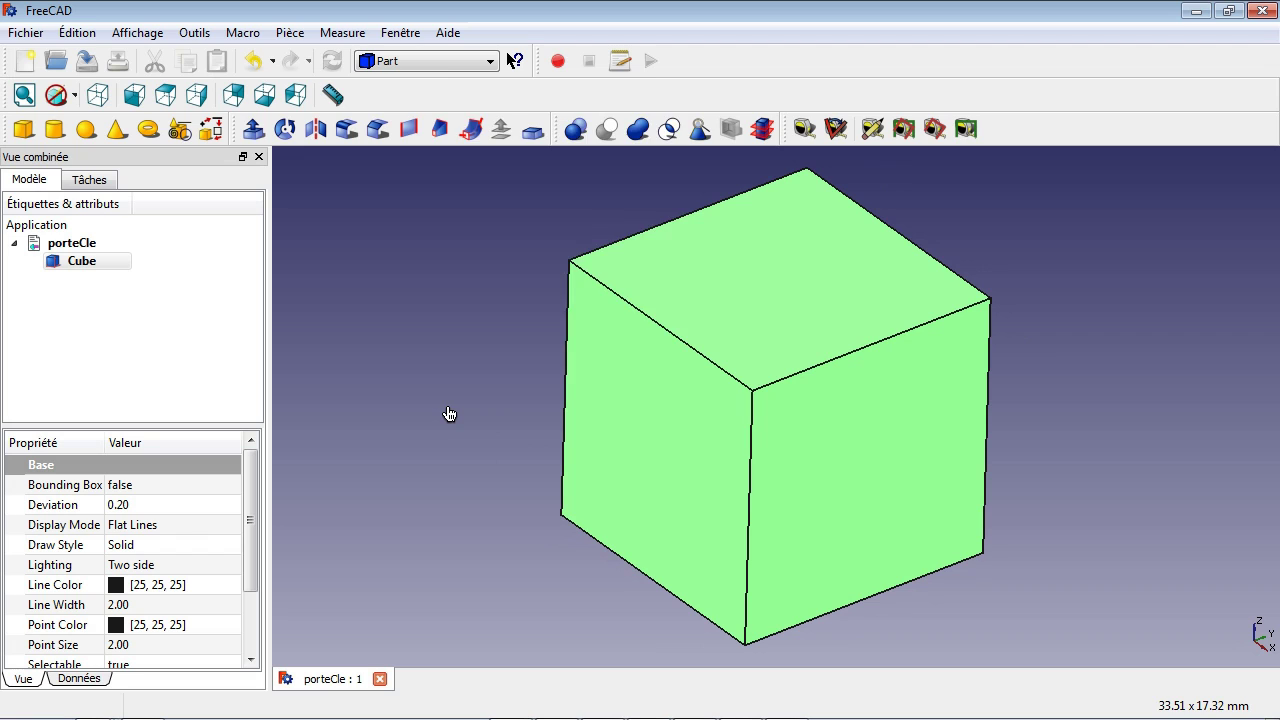
{"action": "right_click", "coordinate": [449, 414]}
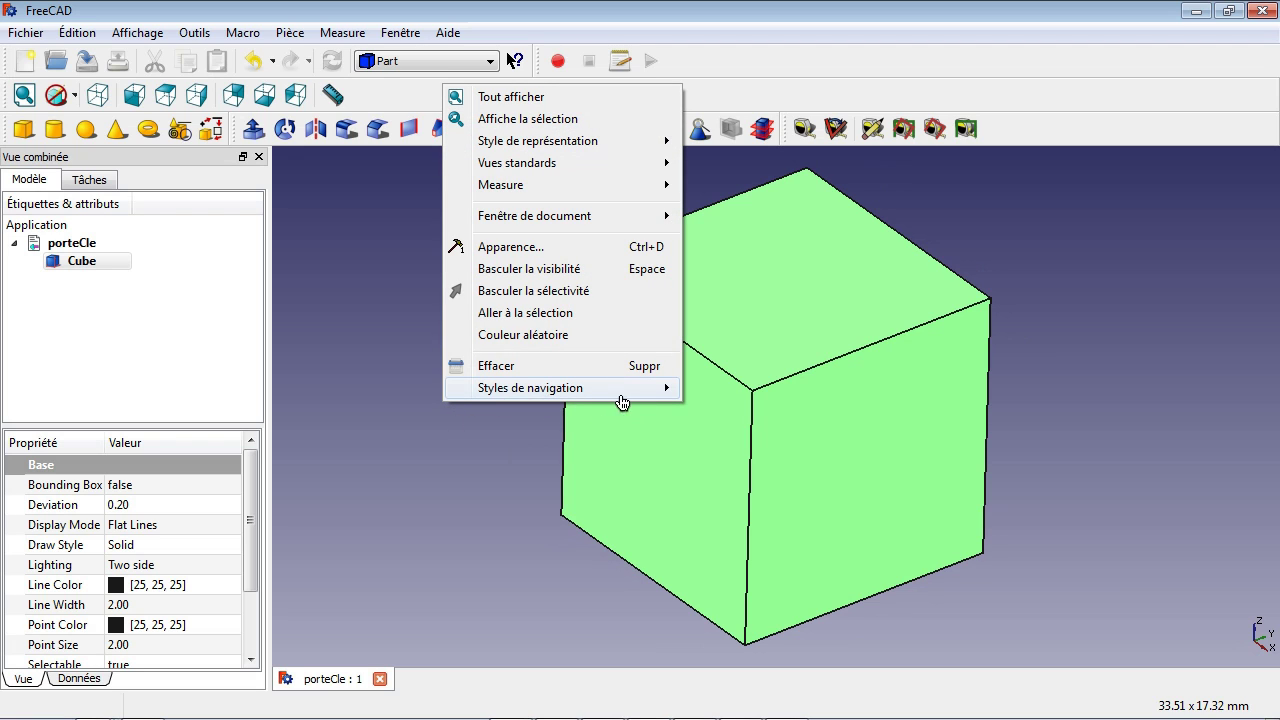
{"action": "mouse_move", "coordinate": [632, 402]}
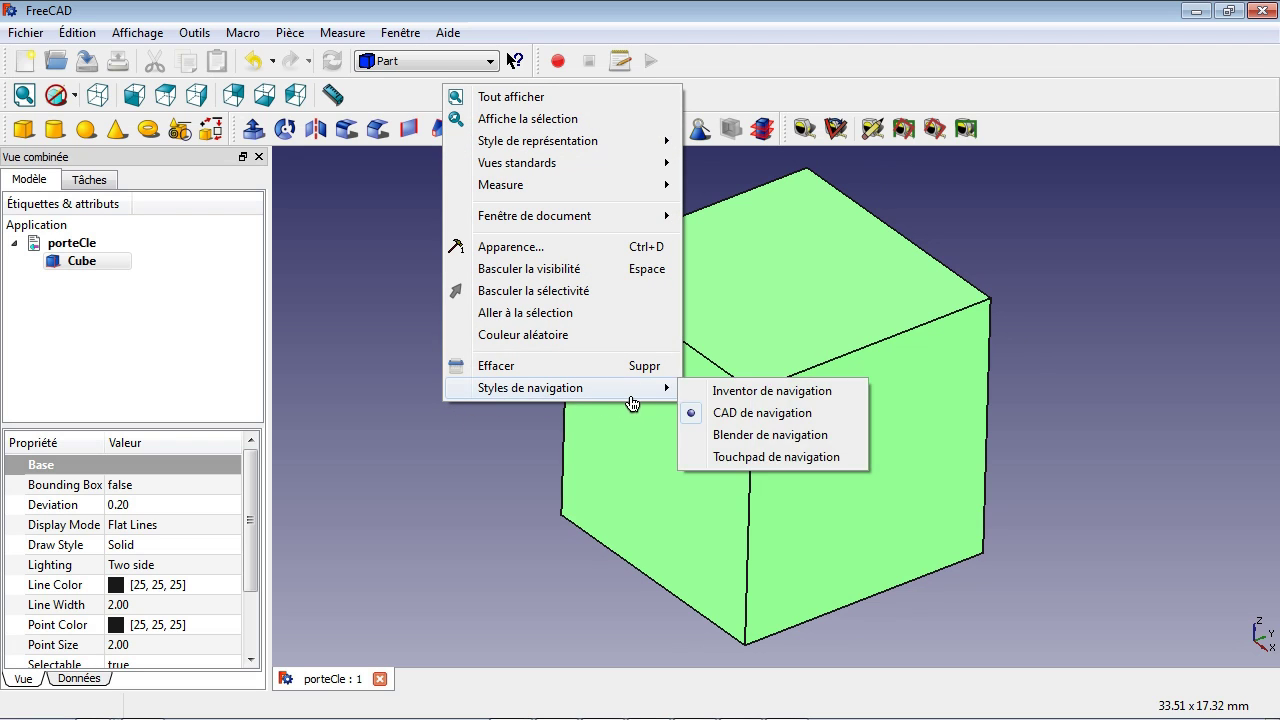
{"action": "left_click", "coordinate": [760, 420]}
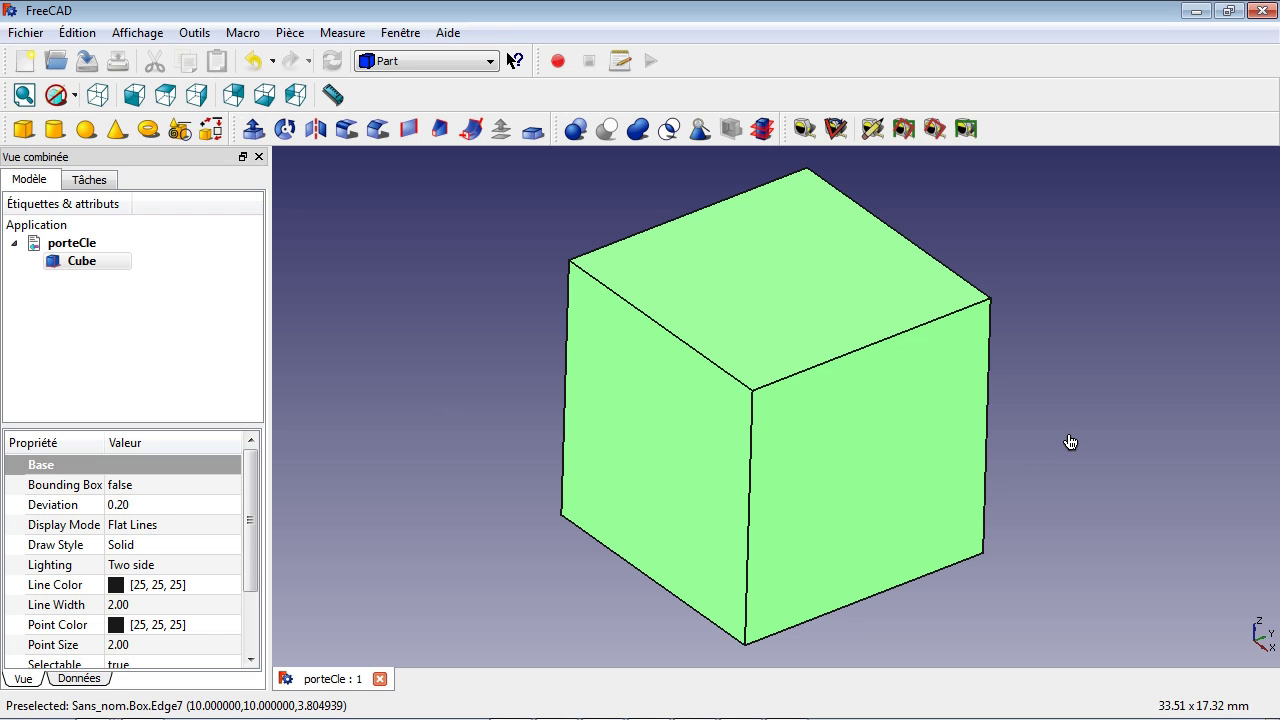
Examine the cube by orbiting, panning and zooming around it, and return to the axonometric view
{"action": "middle_click_drag", "start_coordinate": [1070, 442], "coordinate": [1000, 370]}
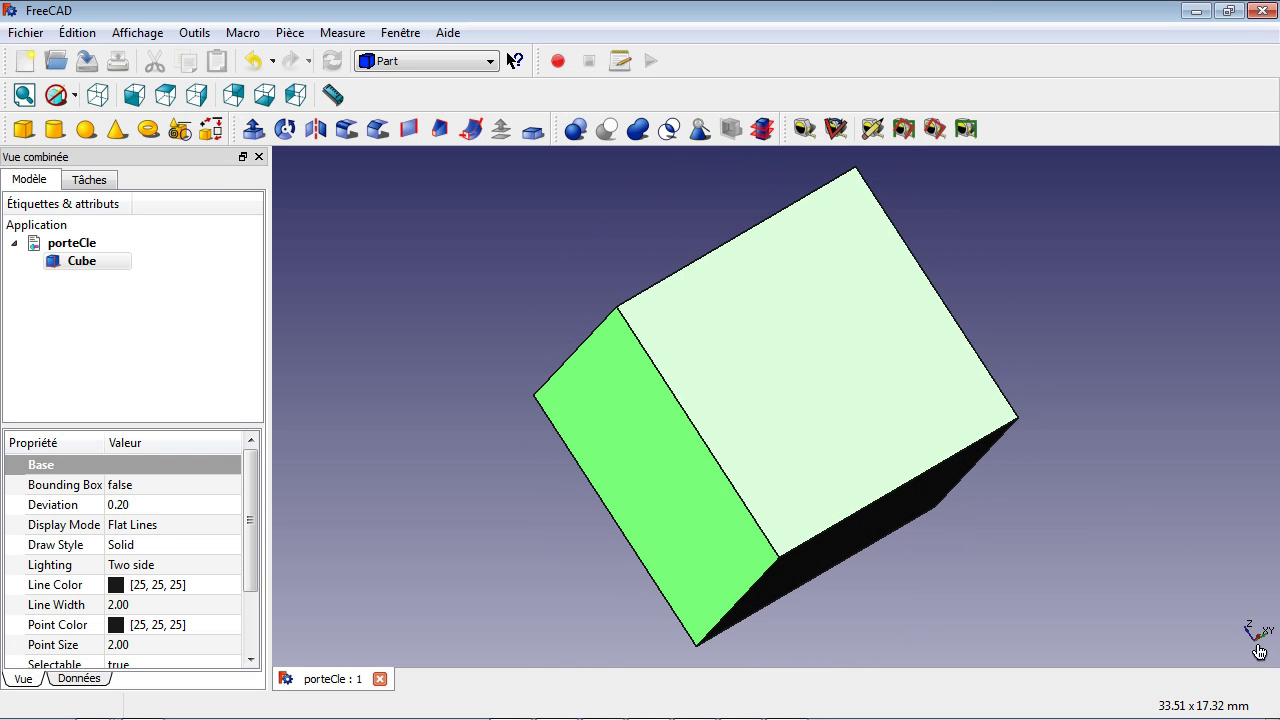
{"action": "middle_click_drag", "start_coordinate": [1096, 429], "coordinate": [1127, 497]}
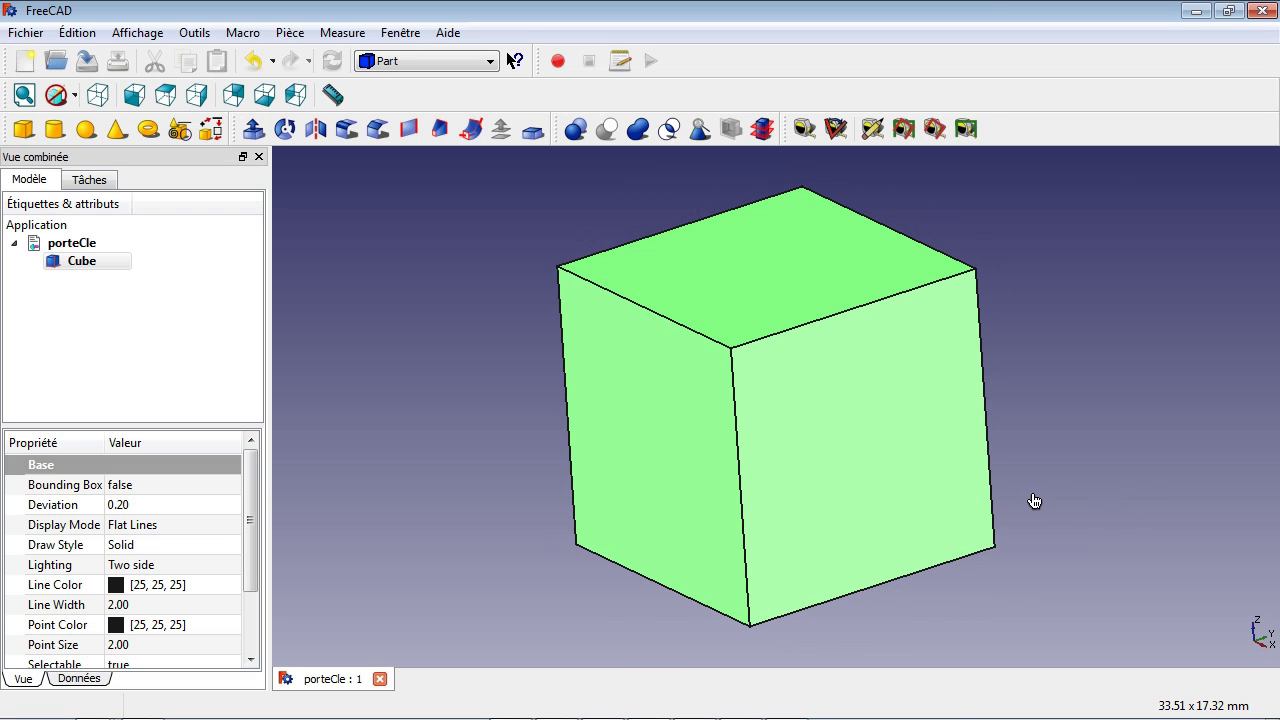
{"action": "middle_click_drag", "start_coordinate": [1084, 457], "coordinate": [1035, 431]}
{"action": "right_click", "coordinate": [1036, 430]}
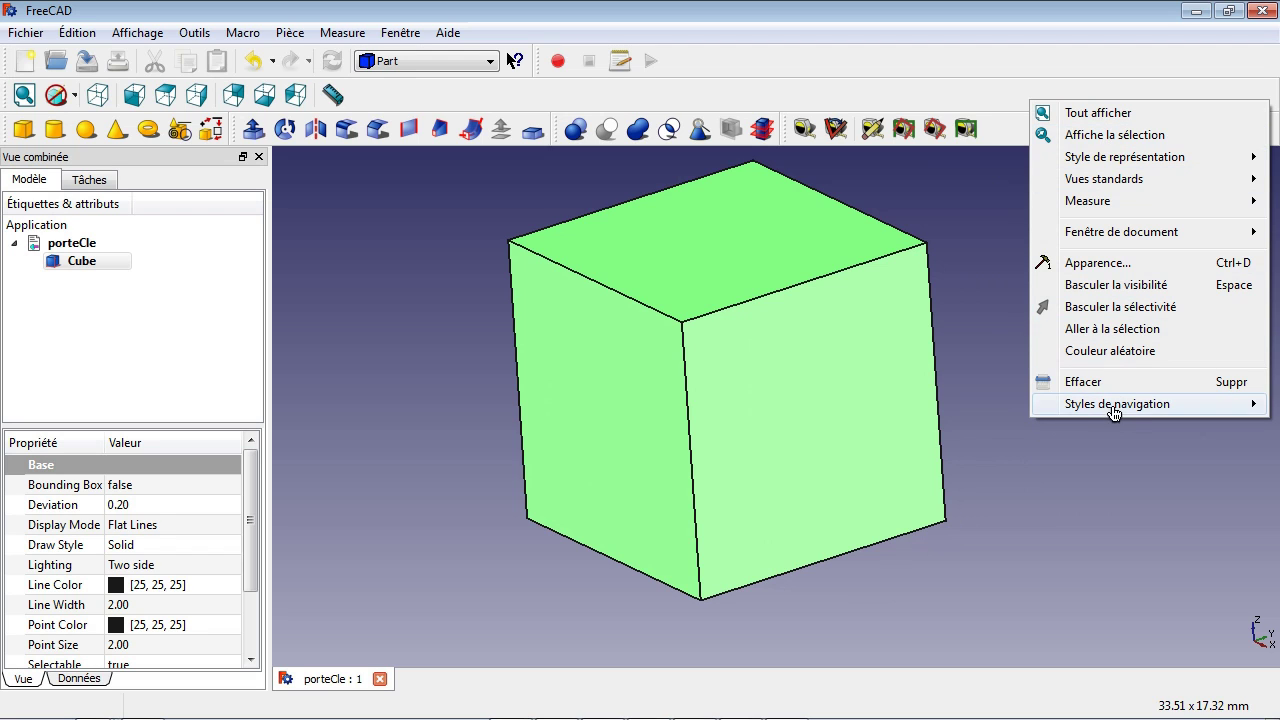
{"action": "left_click", "coordinate": [1014, 430]}
{"action": "scroll", "coordinate": [1030, 379], "scroll_direction": "up", "scroll_amount": 1}
{"action": "middle_click_drag", "start_coordinate": [1031, 377], "coordinate": [1092, 373]}
{"action": "key", "text": "0"}
{"action": "scroll", "coordinate": [1038, 417], "scroll_direction": "up", "scroll_amount": 2}
{"action": "scroll", "coordinate": [1038, 417], "scroll_direction": "down", "scroll_amount": 5}
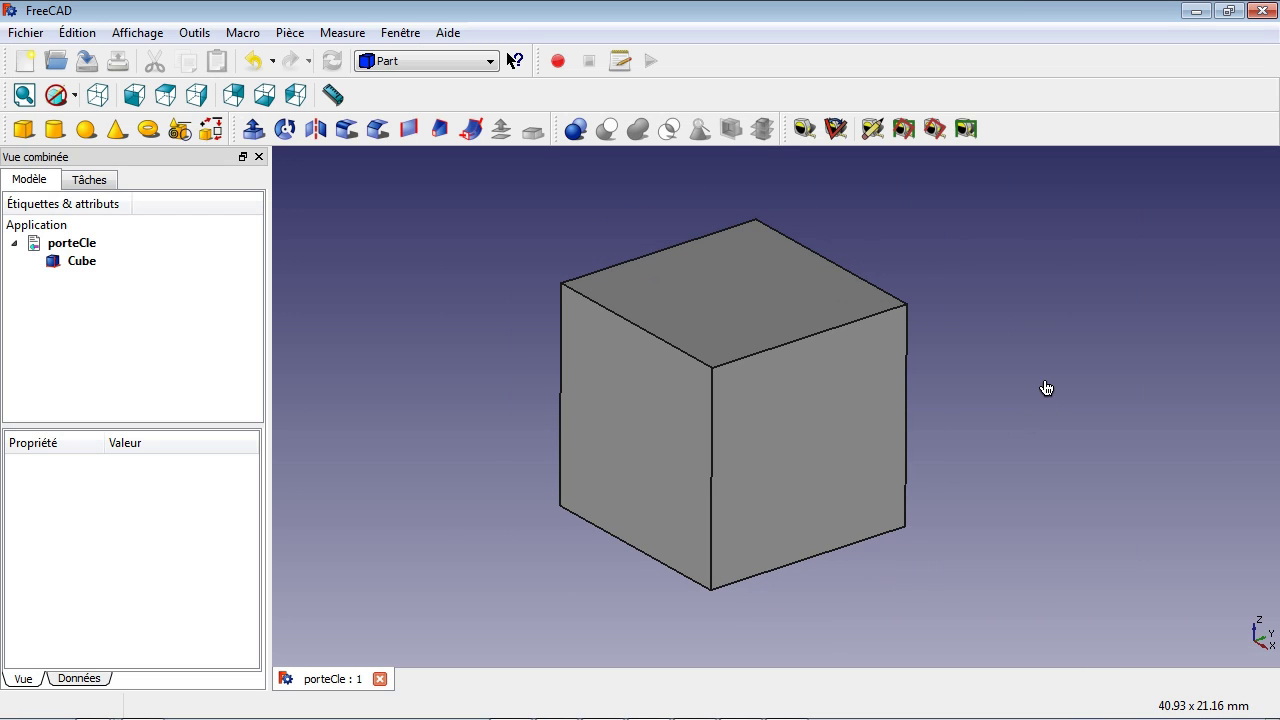
{"action": "middle_click_drag", "start_coordinate": [1052, 383], "coordinate": [1008, 400]}
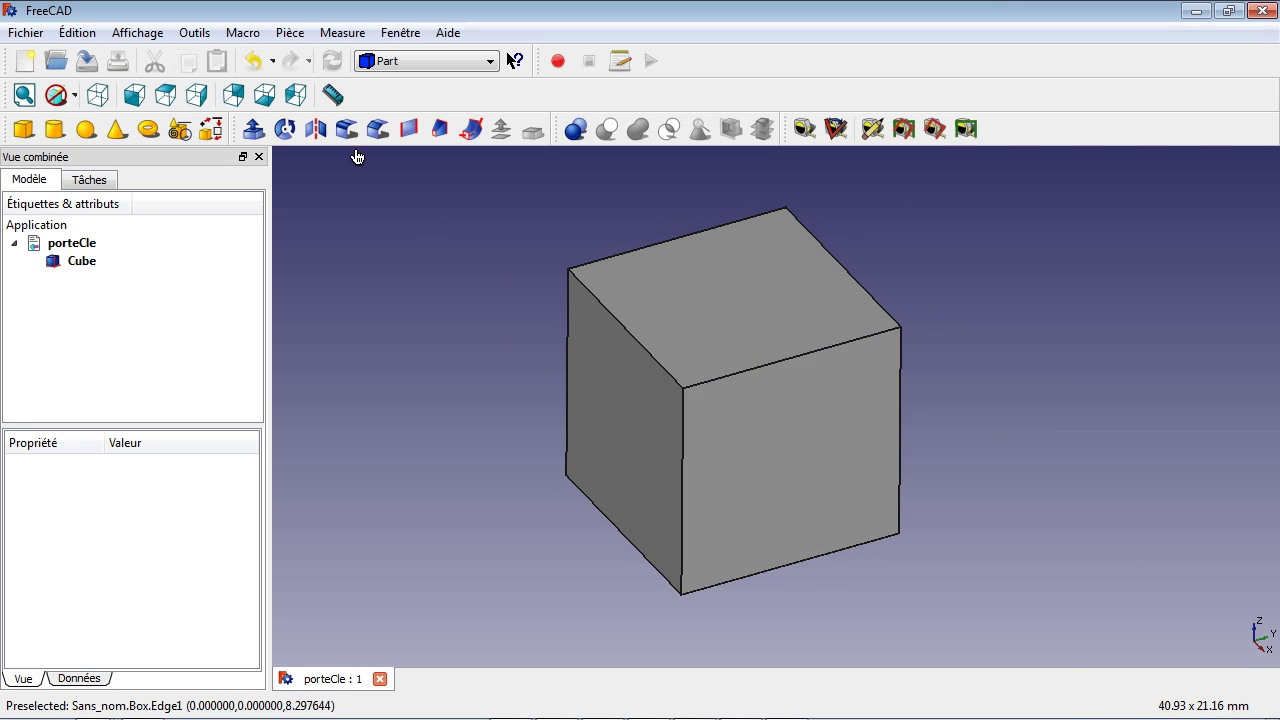
{"action": "left_click", "coordinate": [97, 94]}
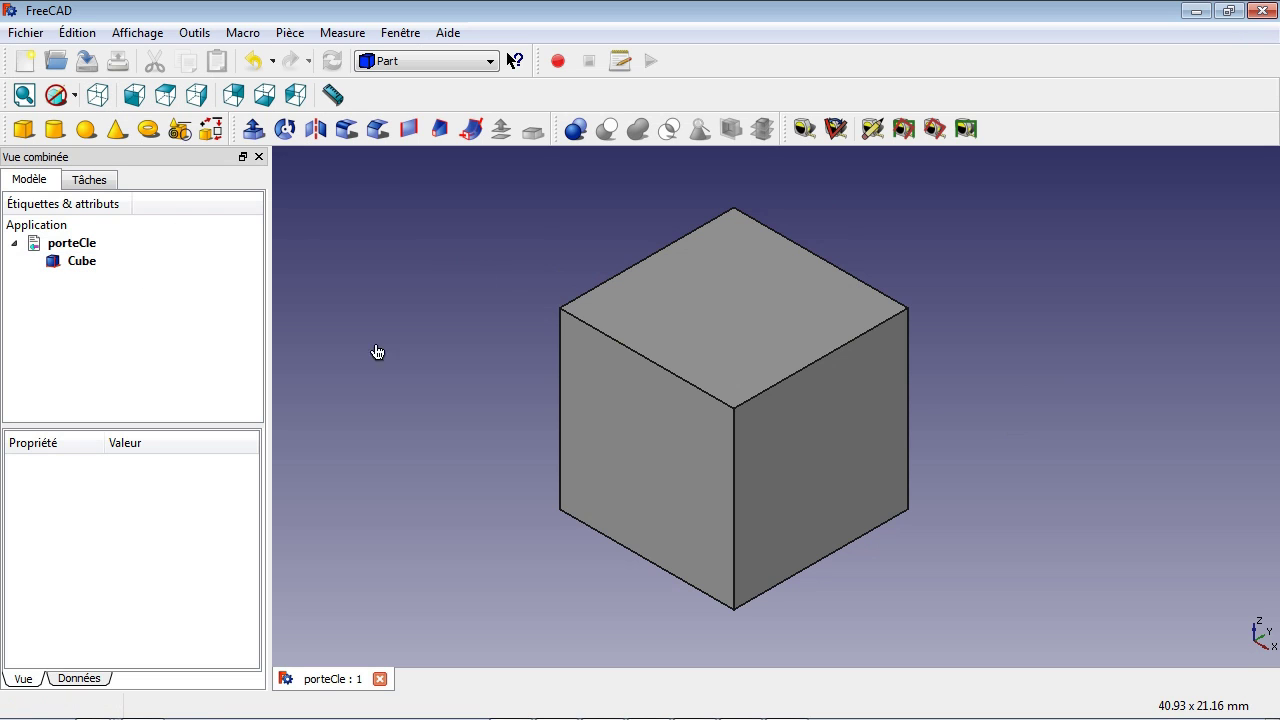
Select the cube as a whole object, trying both the 3D view and the model tree, and leave it selected
{"action": "left_click", "coordinate": [628, 460]}
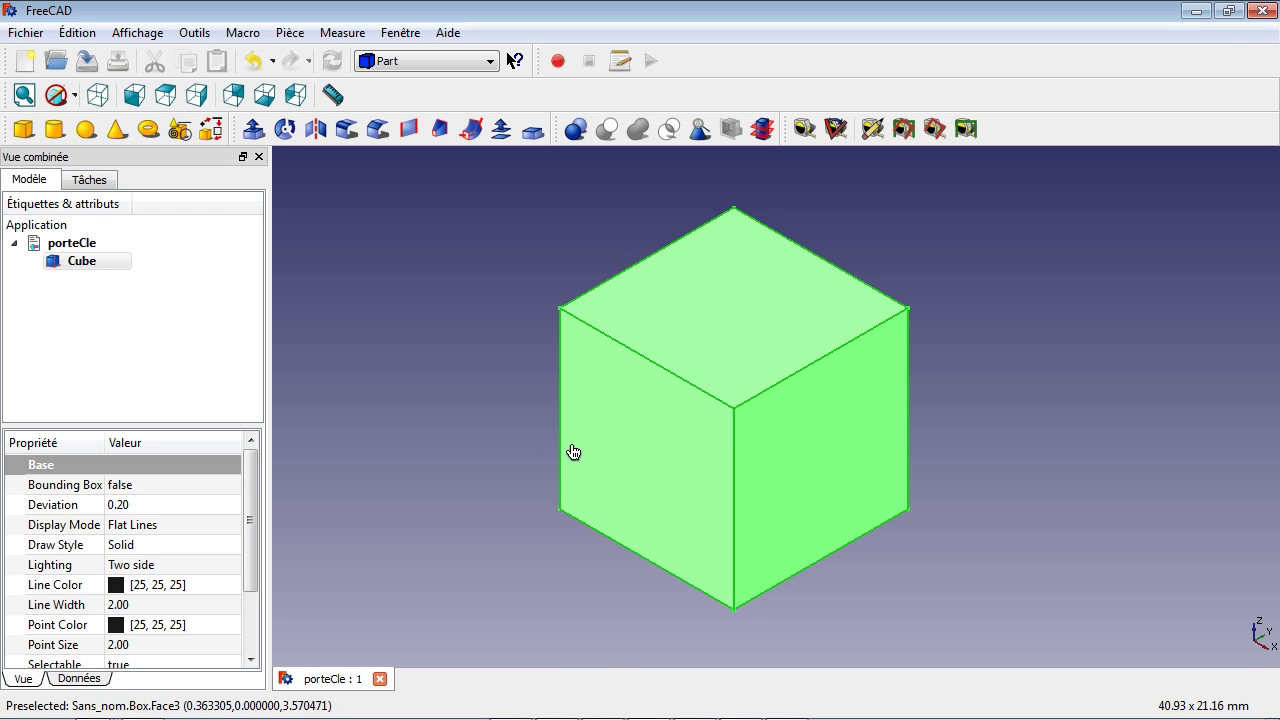
{"action": "left_click", "coordinate": [448, 383]}
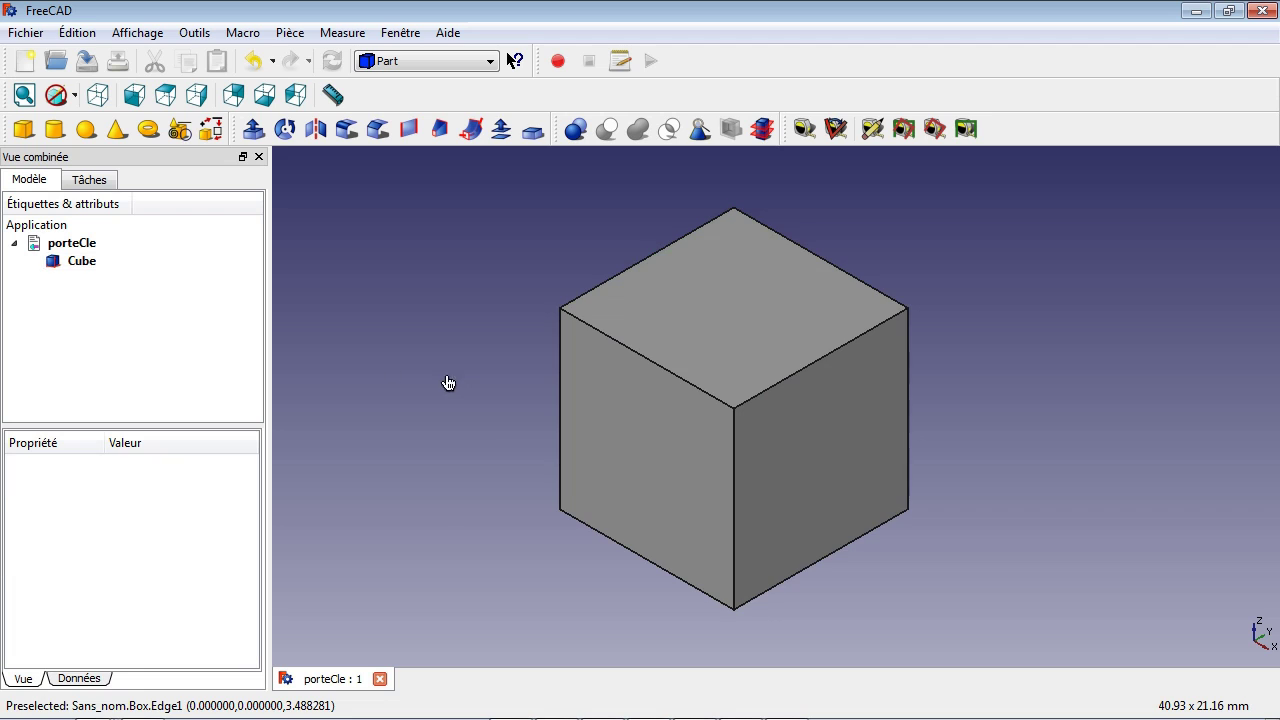
{"action": "left_click", "coordinate": [124, 271]}
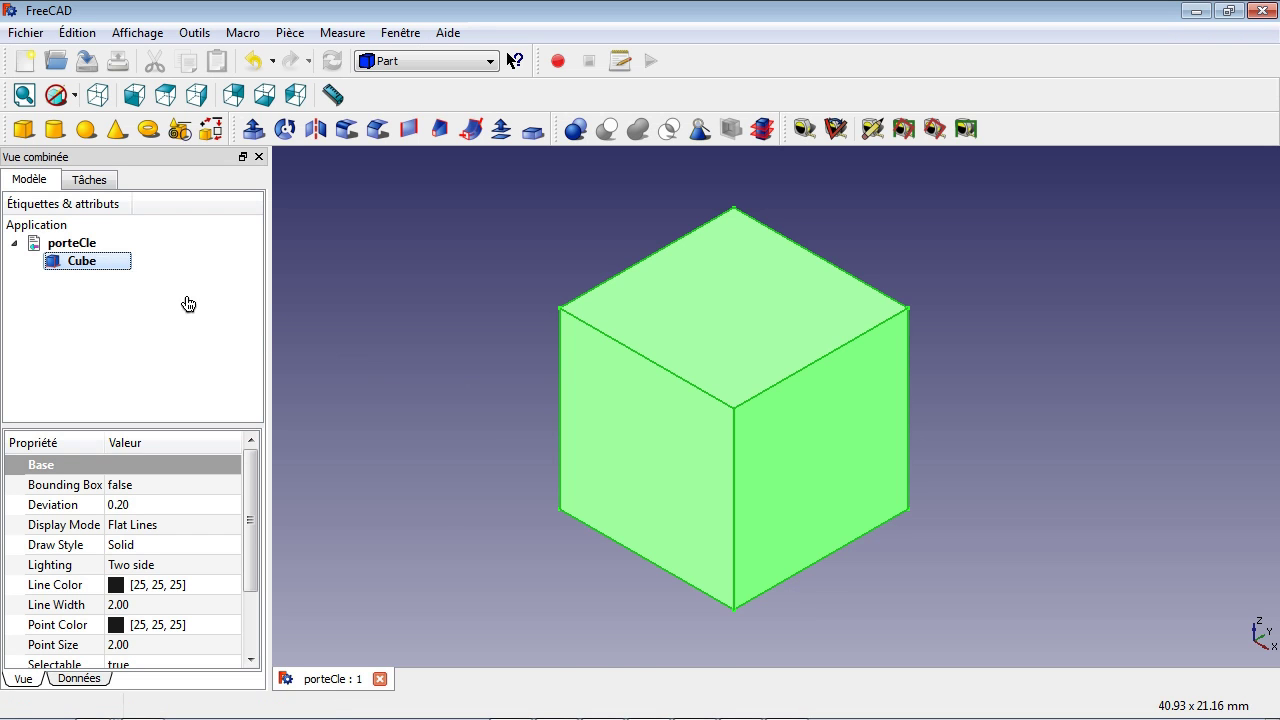
{"action": "left_click", "coordinate": [400, 373]}
{"action": "left_click", "coordinate": [622, 452]}
{"action": "left_click", "coordinate": [622, 452]}
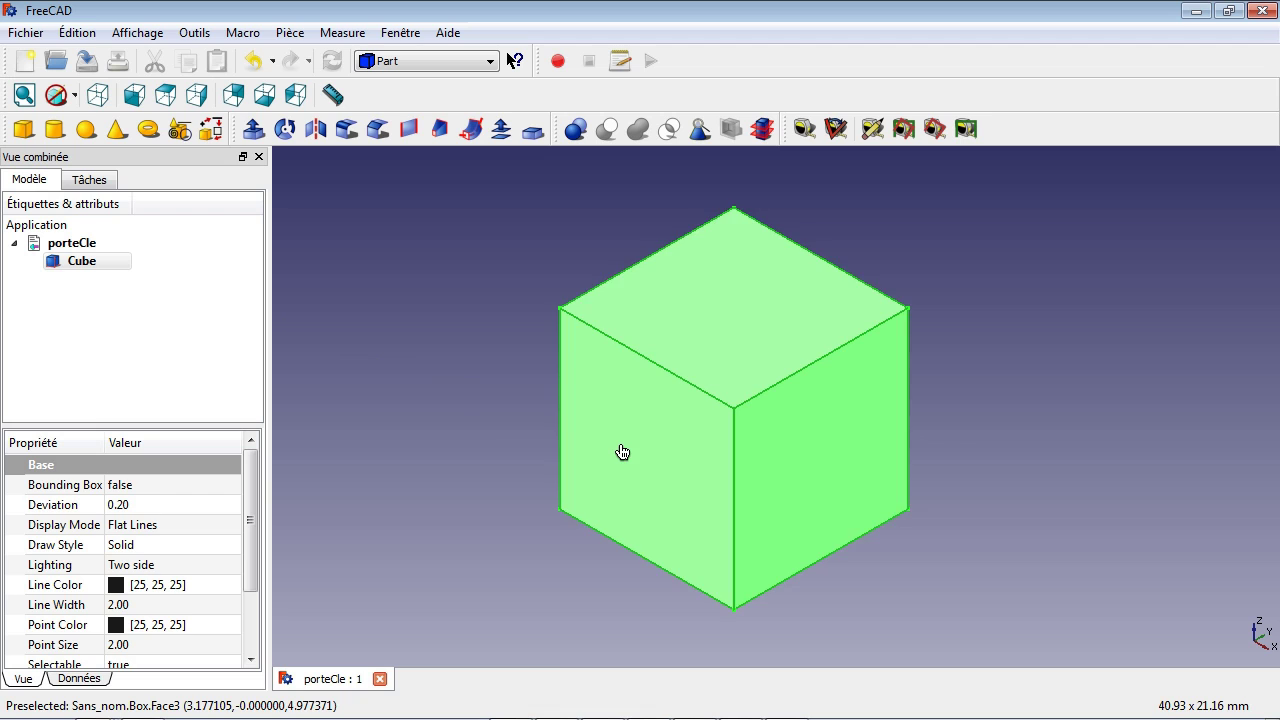
Set the cube's length, width and height to 24 mm each
{"action": "left_click", "coordinate": [473, 373]}
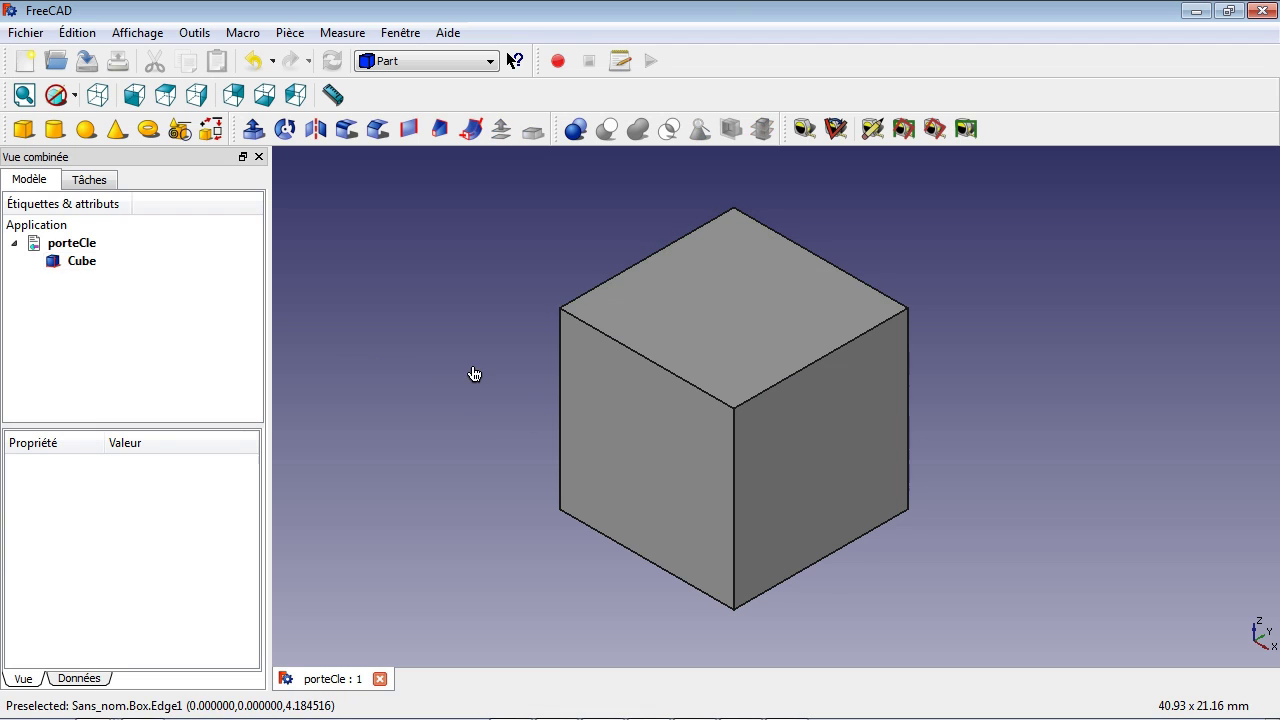
{"action": "left_click", "coordinate": [82, 261]}
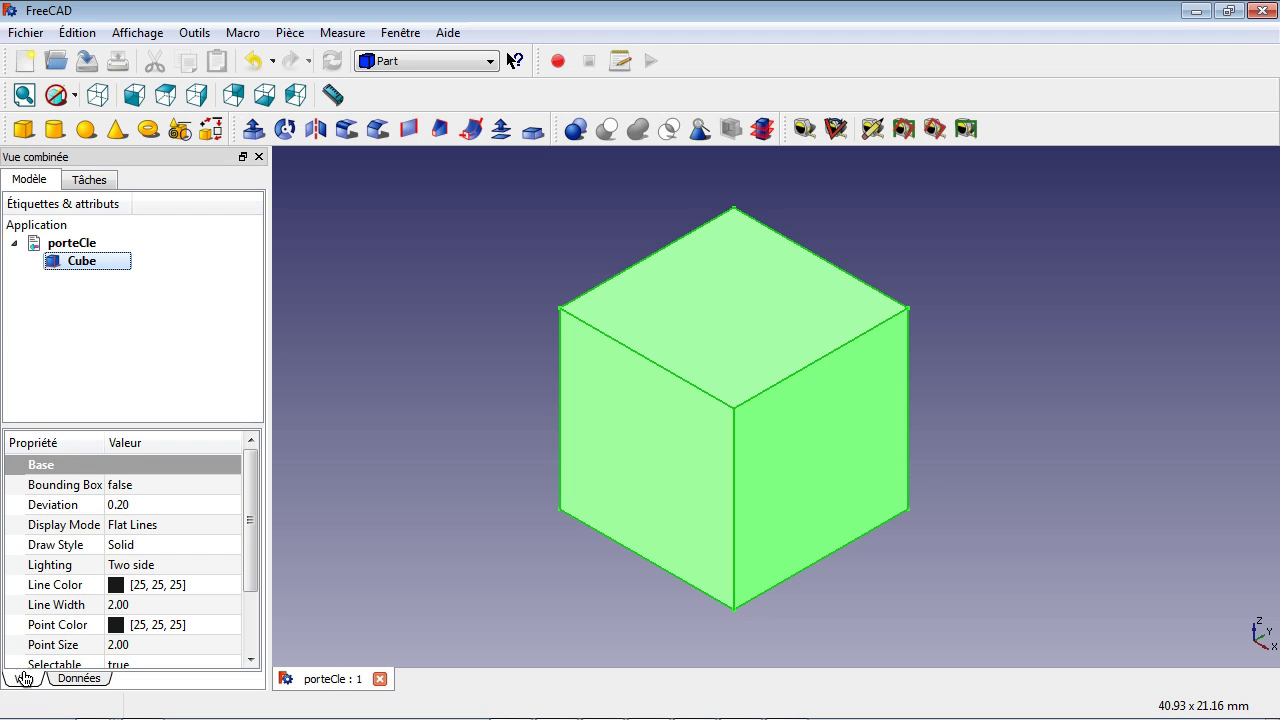
{"action": "left_click", "coordinate": [97, 688]}
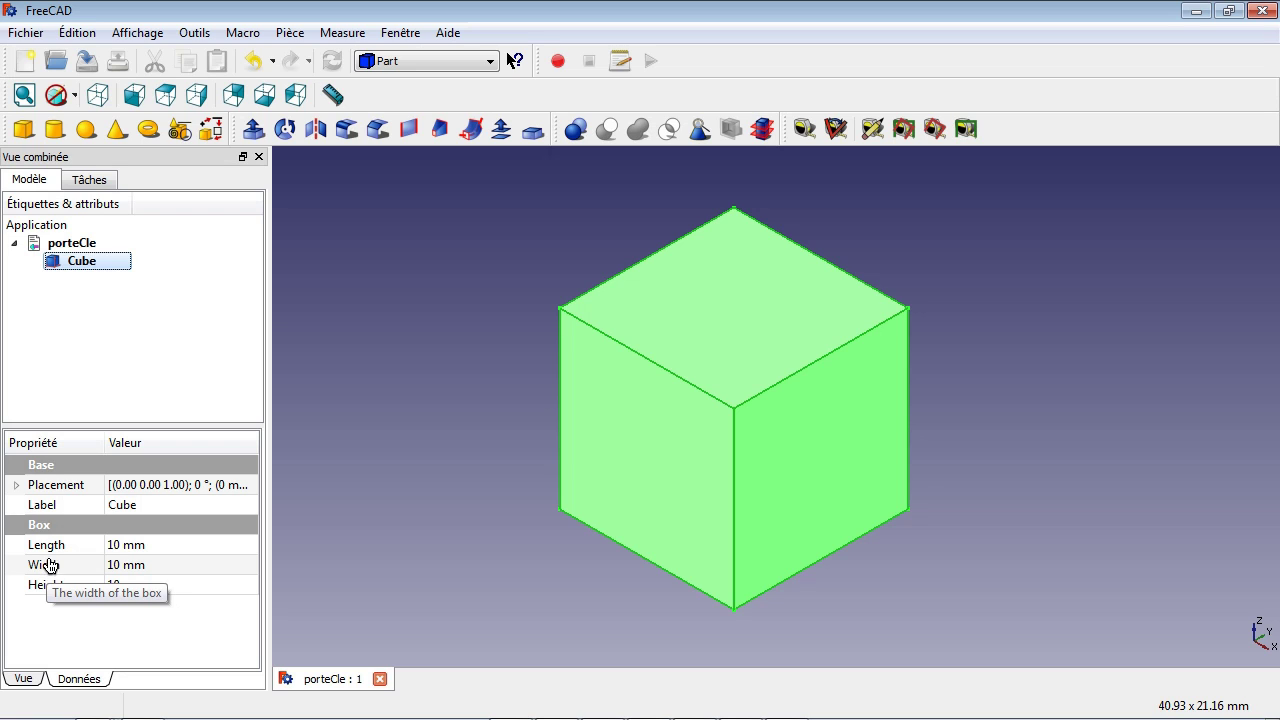
{"action": "left_click", "coordinate": [113, 550]}
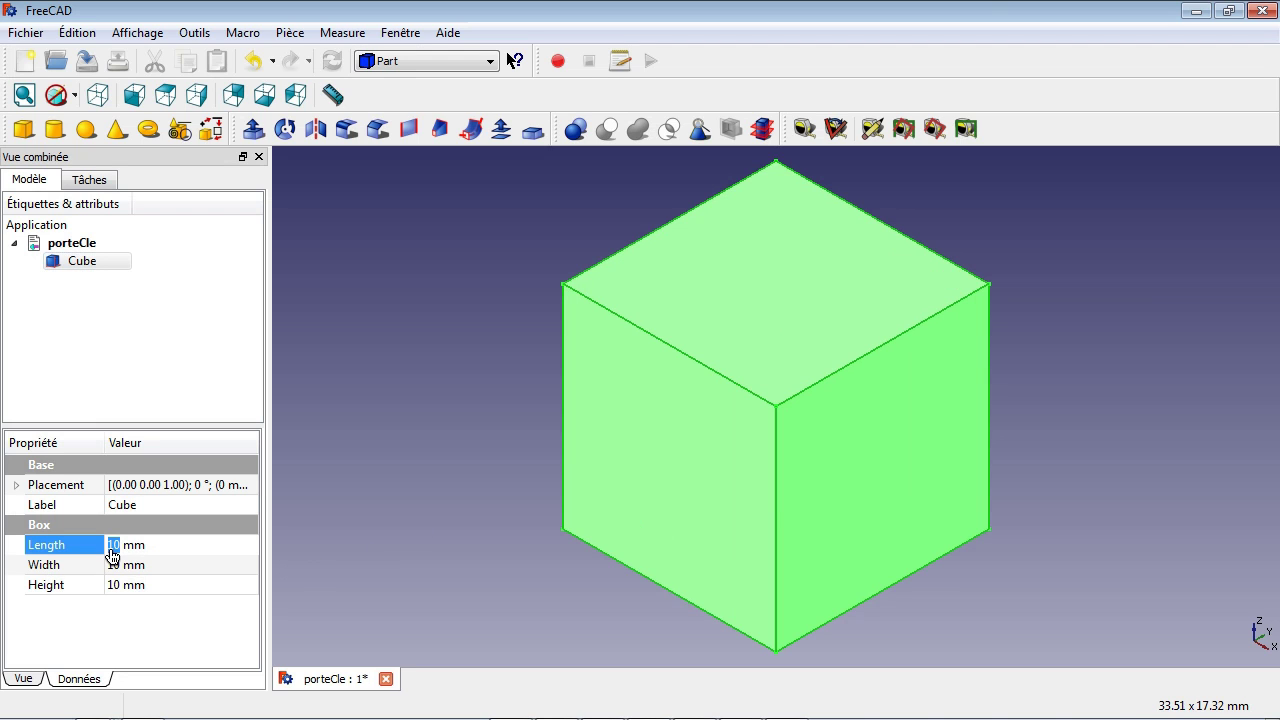
{"action": "type", "text": "24"}
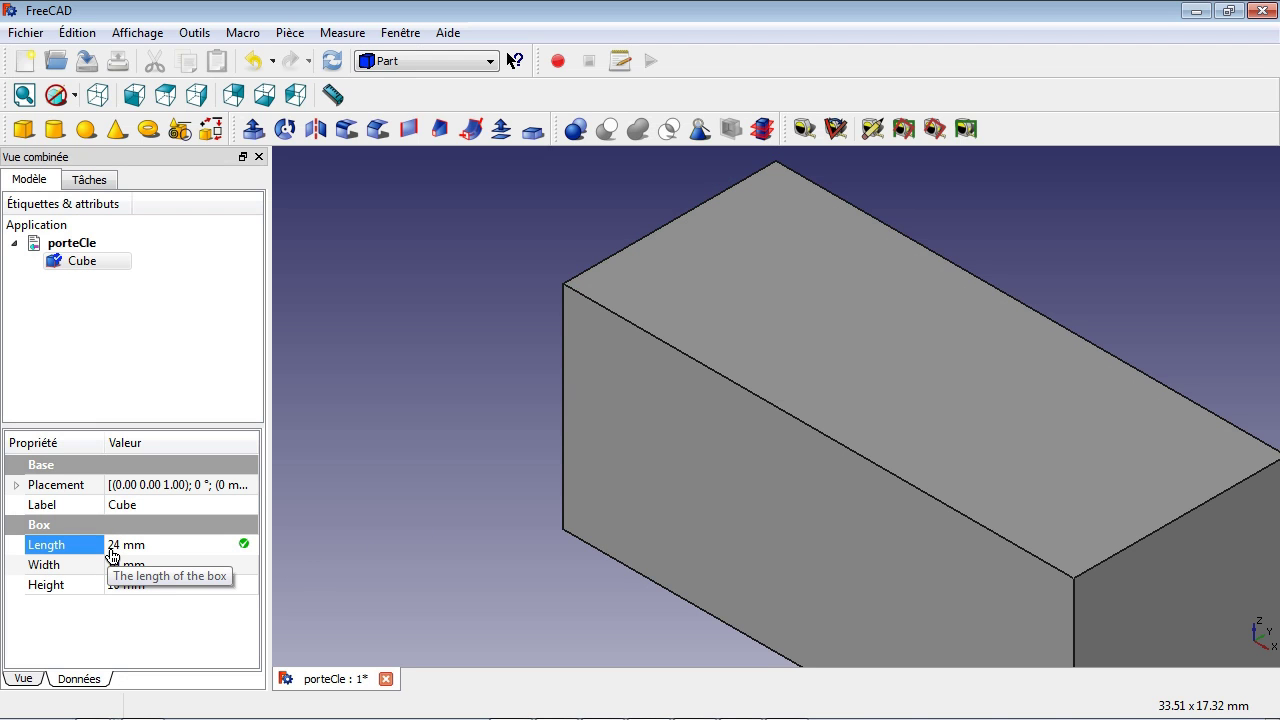
{"action": "left_click", "coordinate": [128, 568]}
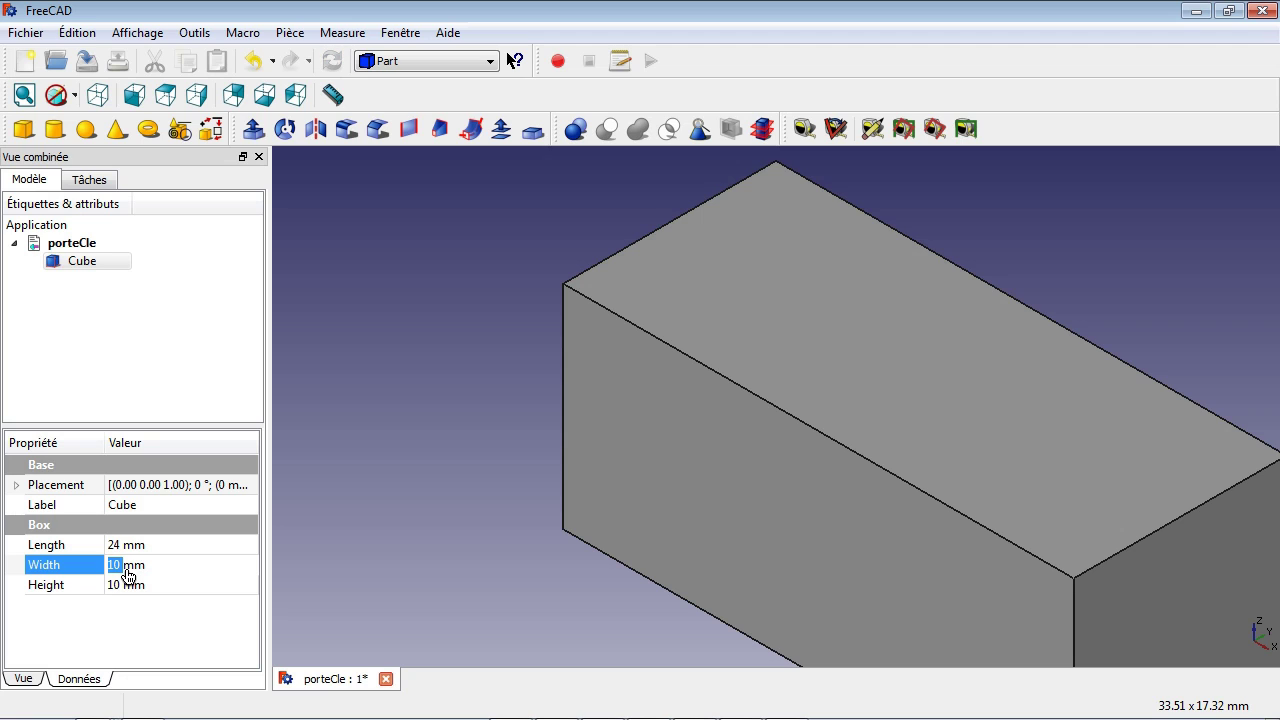
{"action": "type", "text": "24"}
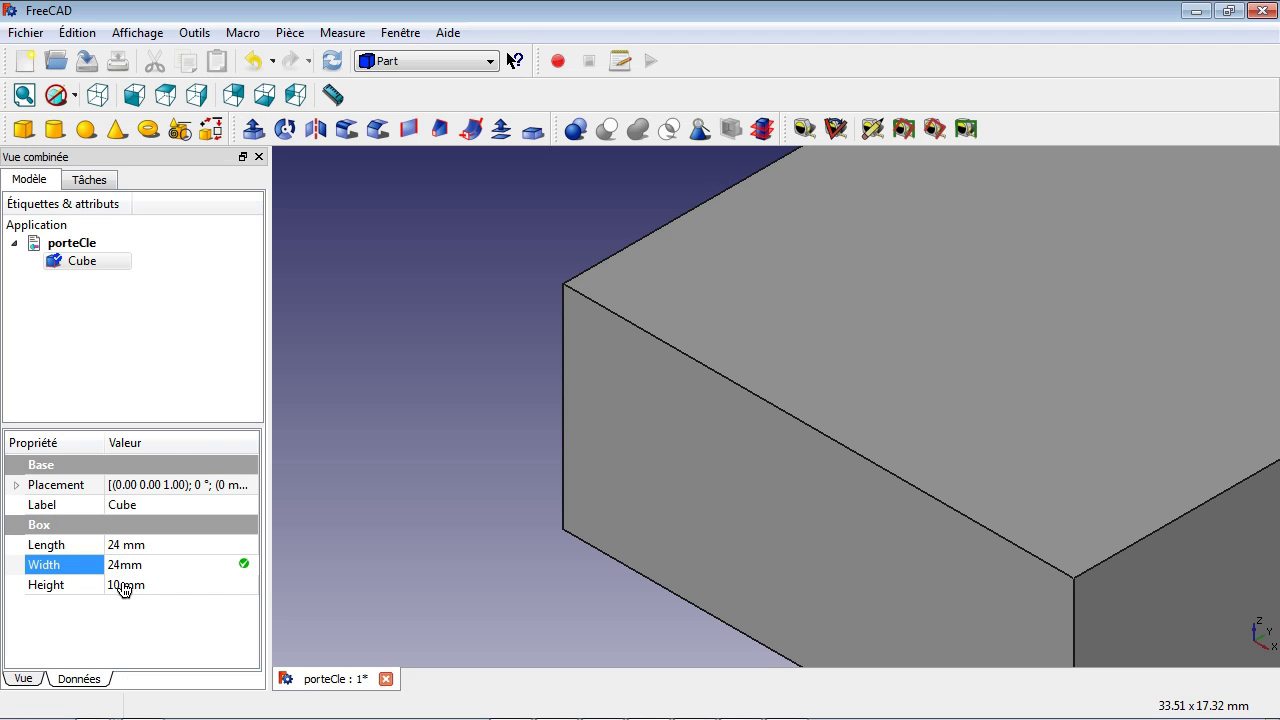
{"action": "left_click", "coordinate": [124, 588]}
{"action": "type", "text": "24"}
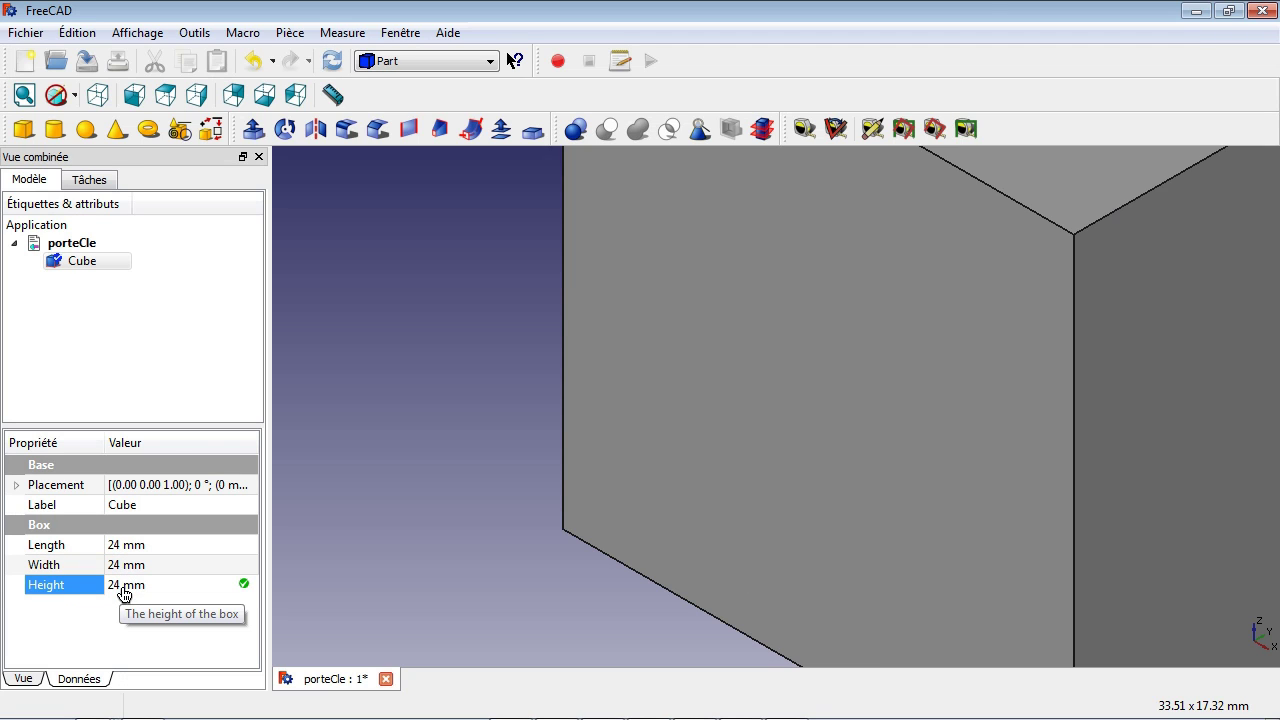
{"action": "left_click", "coordinate": [30, 98]}
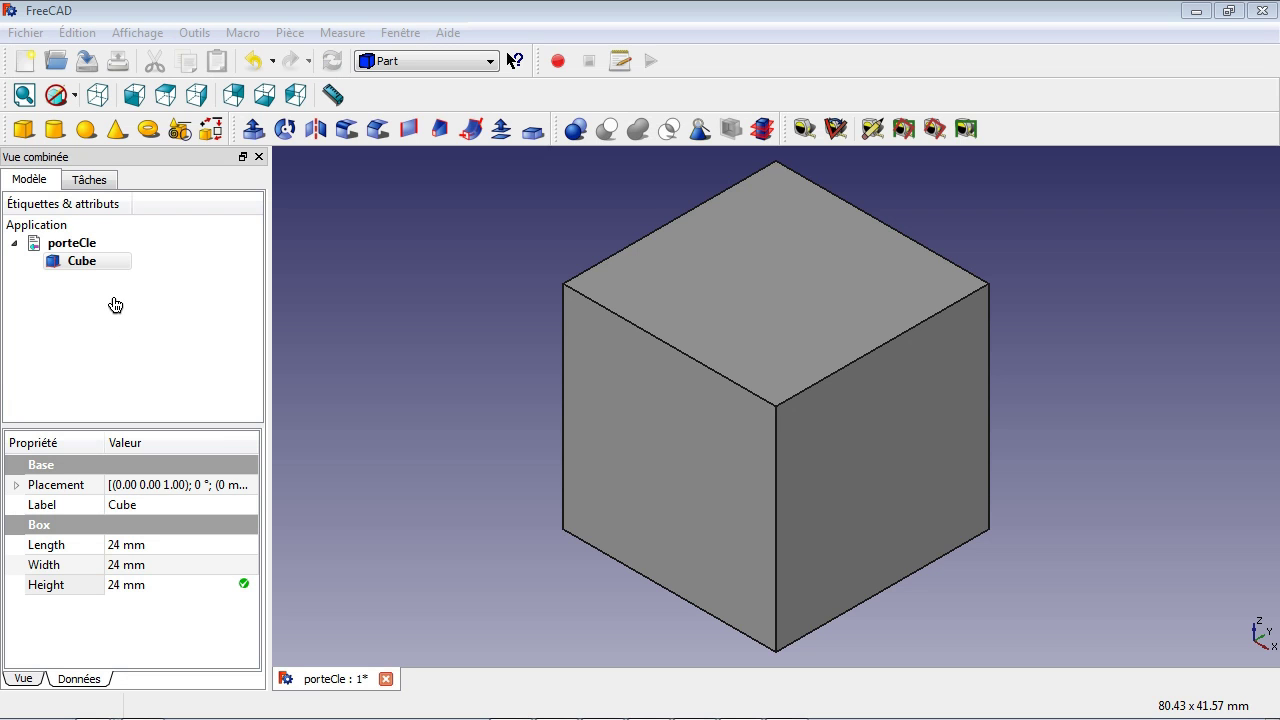
Add a cylinder primitive and set its radius to 8 mm and its height to 35 mm
{"action": "left_click", "coordinate": [55, 128]}
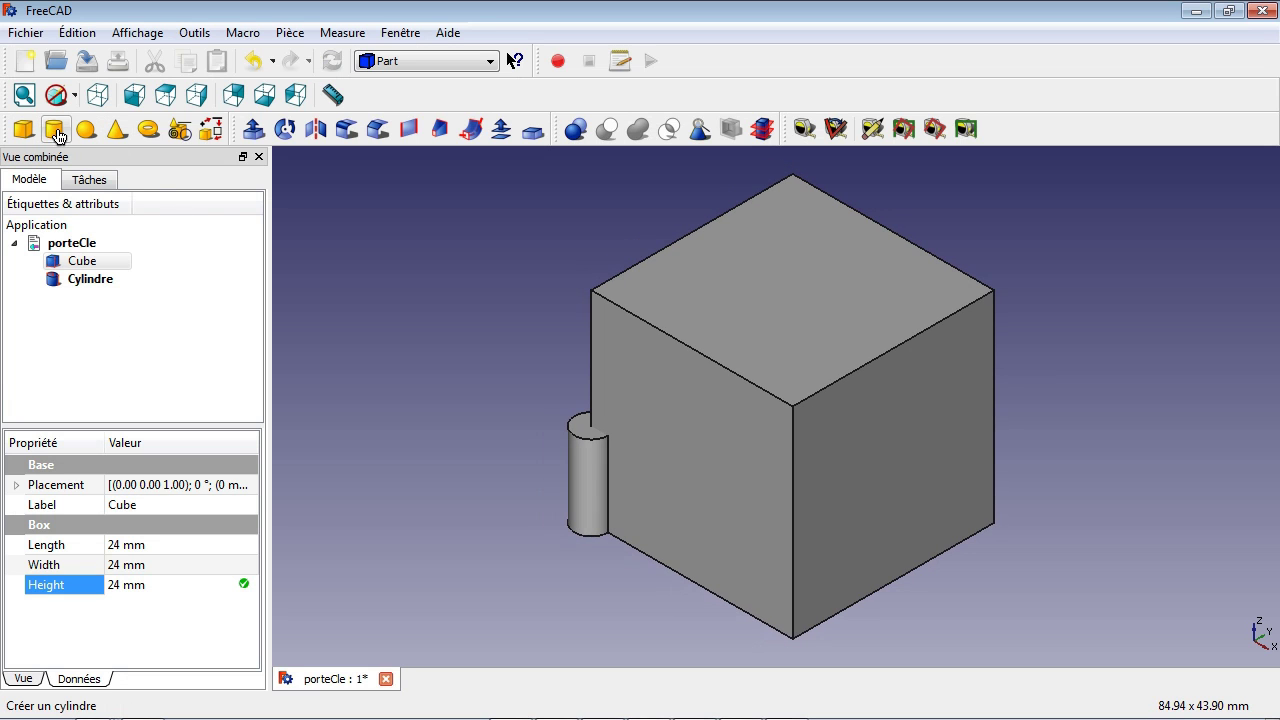
{"action": "left_click", "coordinate": [100, 285]}
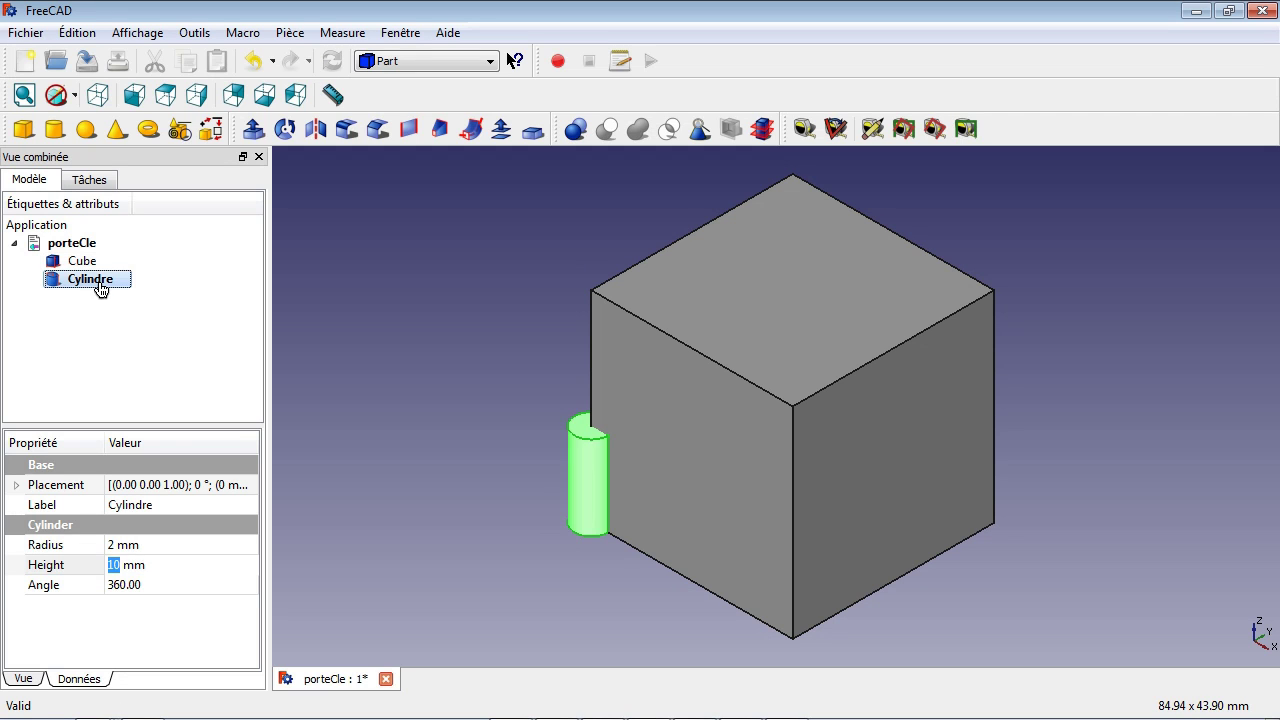
{"action": "left_click", "coordinate": [119, 550]}
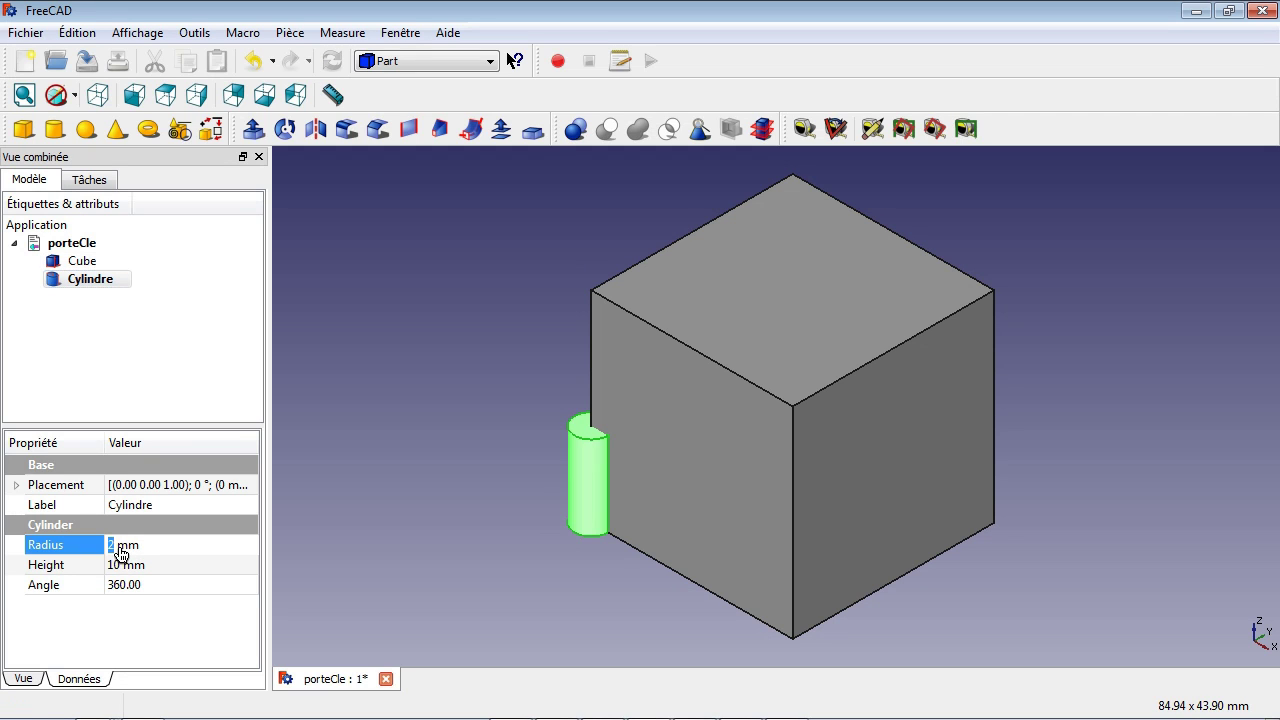
{"action": "type", "text": "8"}
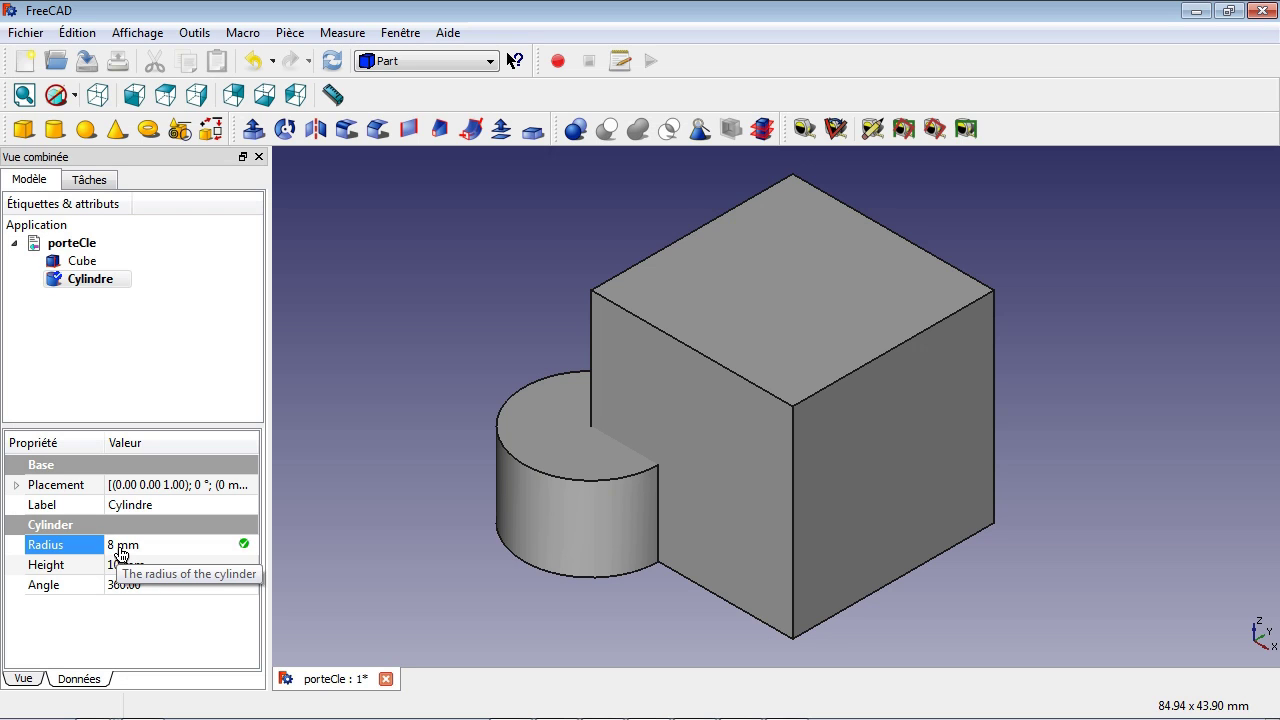
{"action": "key", "text": "Tab"}
{"action": "type", "text": "35"}
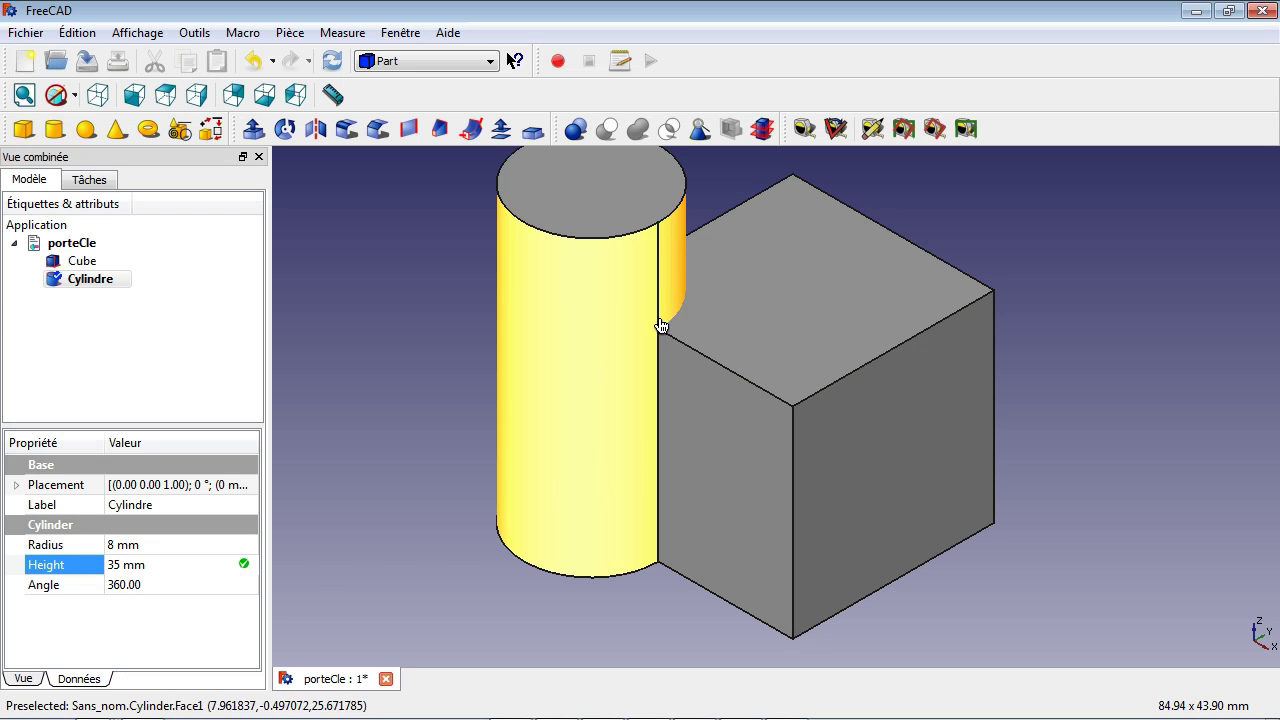
Move the cylinder to the cube's centre by setting its placement position to x 12 mm and y 12 mm
{"action": "left_click", "coordinate": [16, 485]}
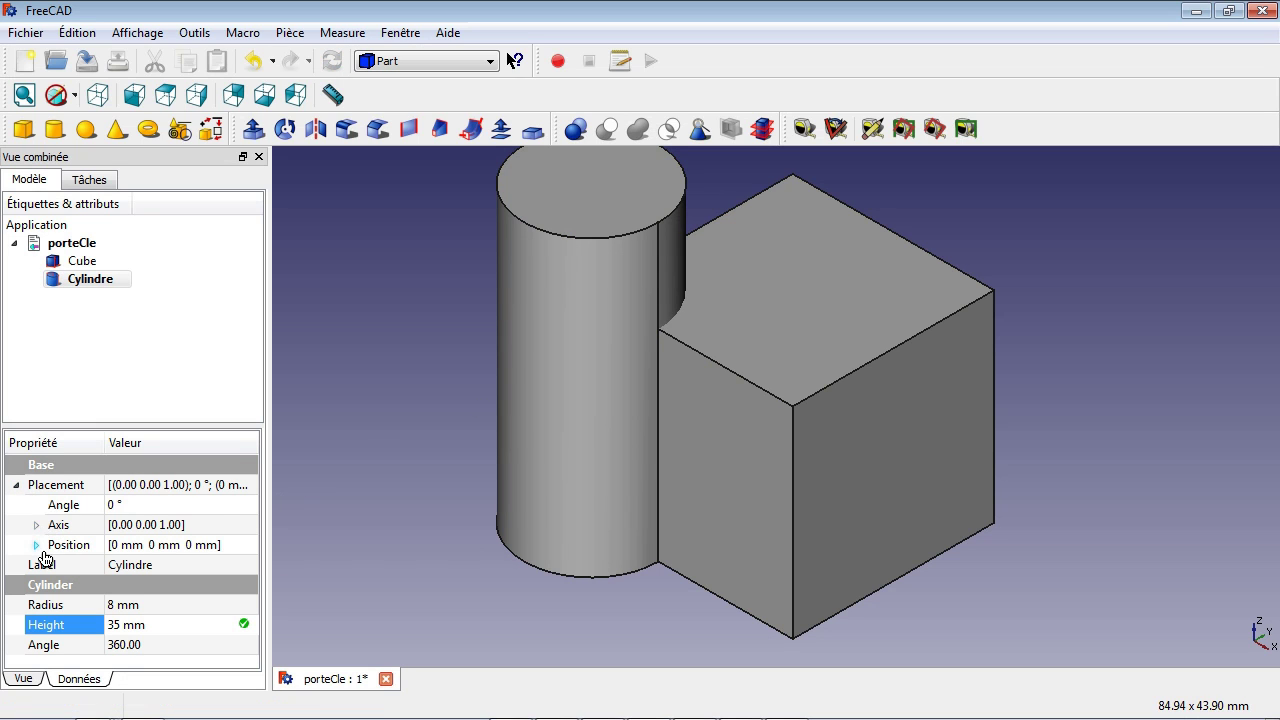
{"action": "left_click", "coordinate": [36, 545]}
{"action": "left_click", "coordinate": [116, 571]}
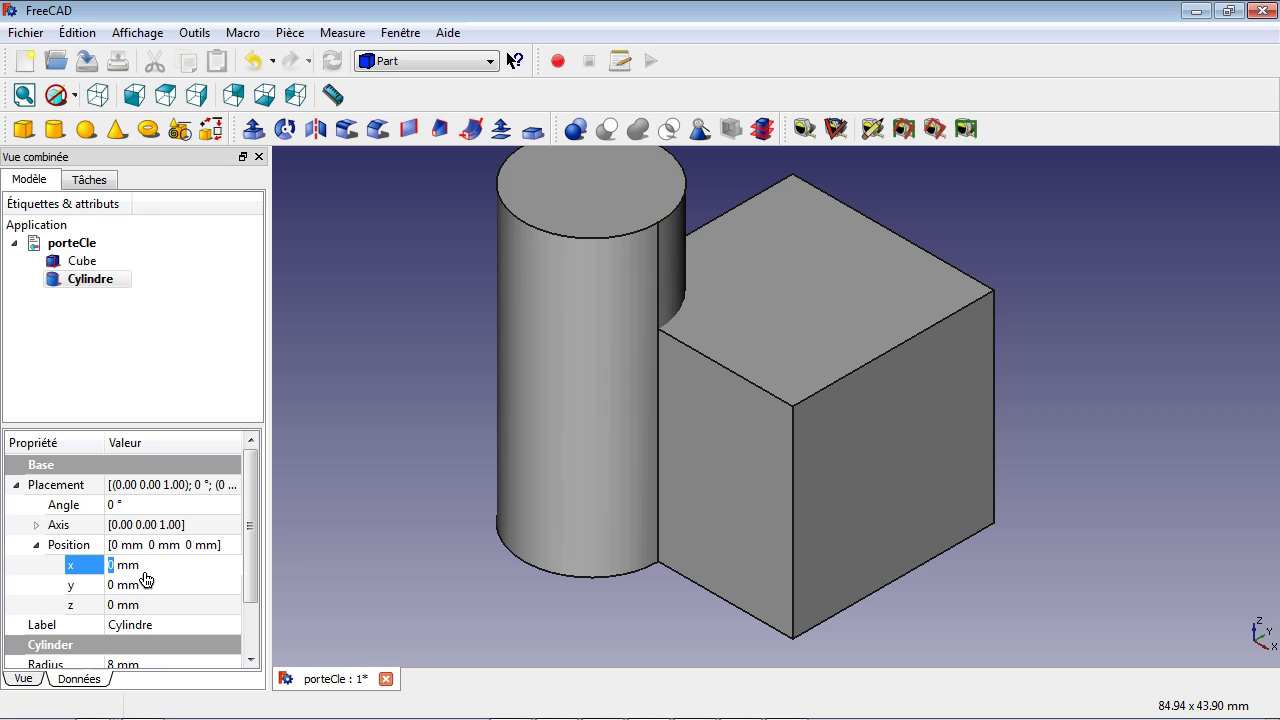
{"action": "type", "text": "12"}
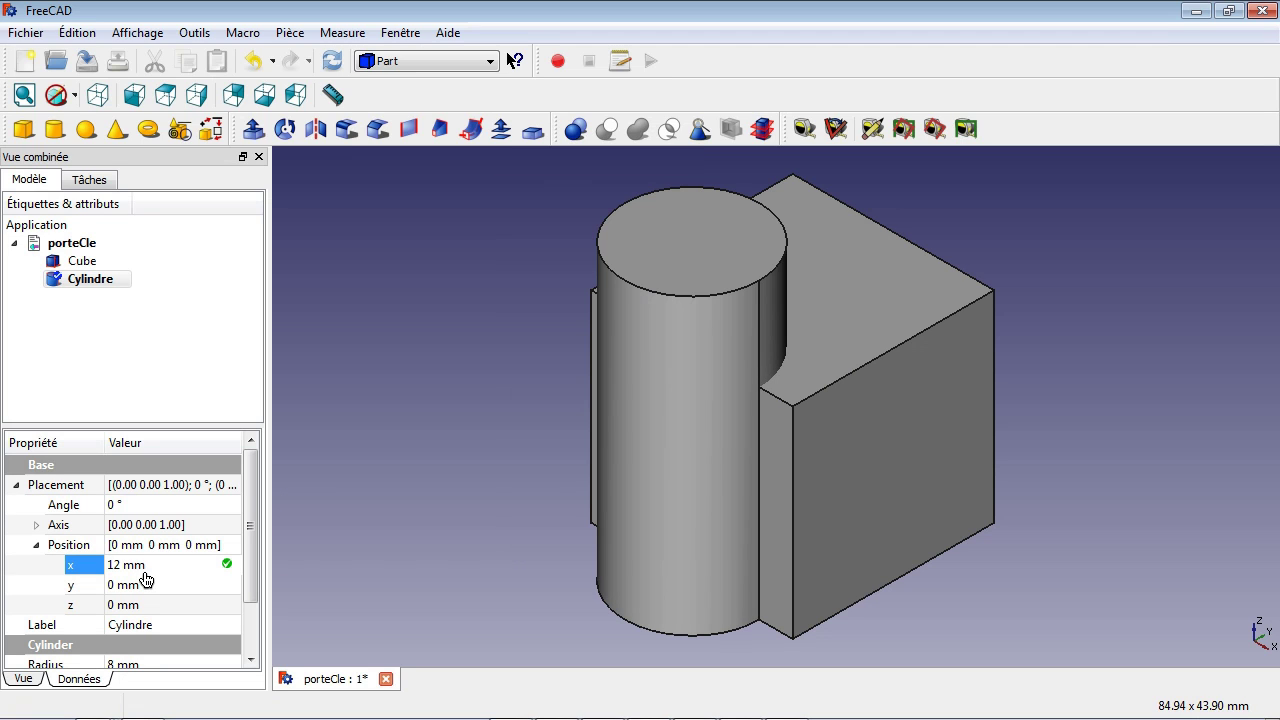
{"action": "left_click", "coordinate": [146, 579]}
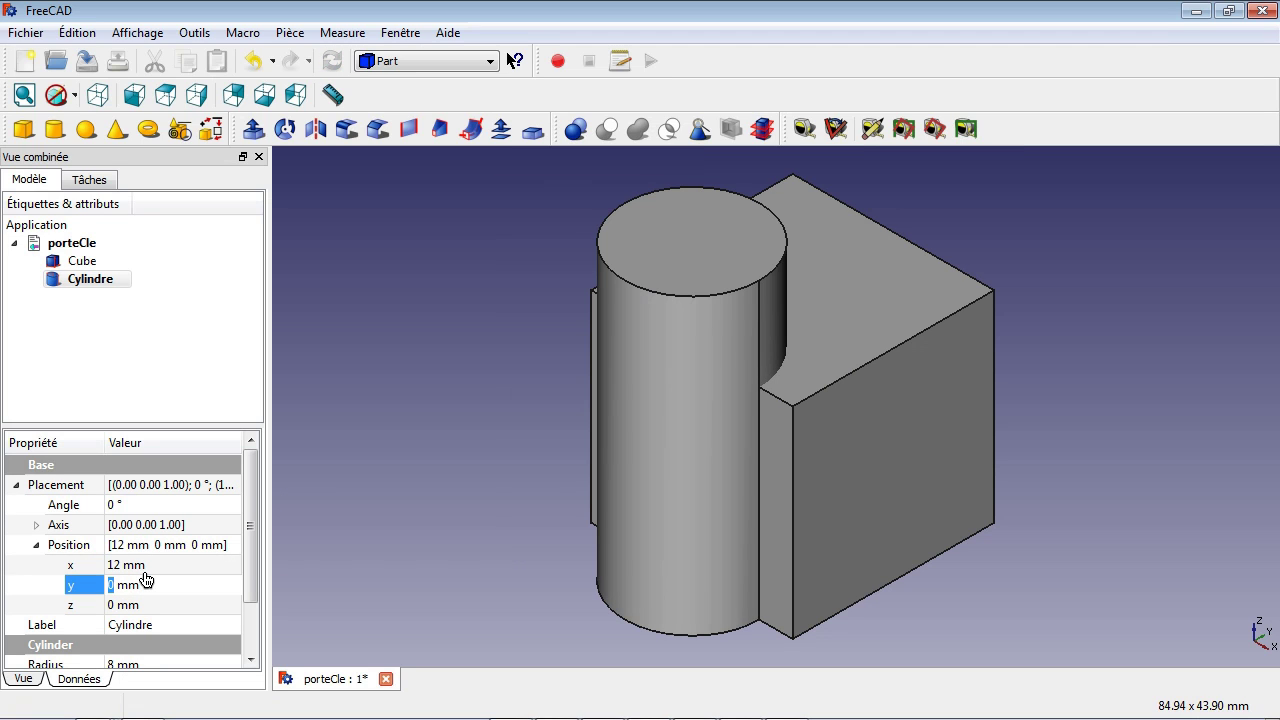
{"action": "type", "text": "12"}
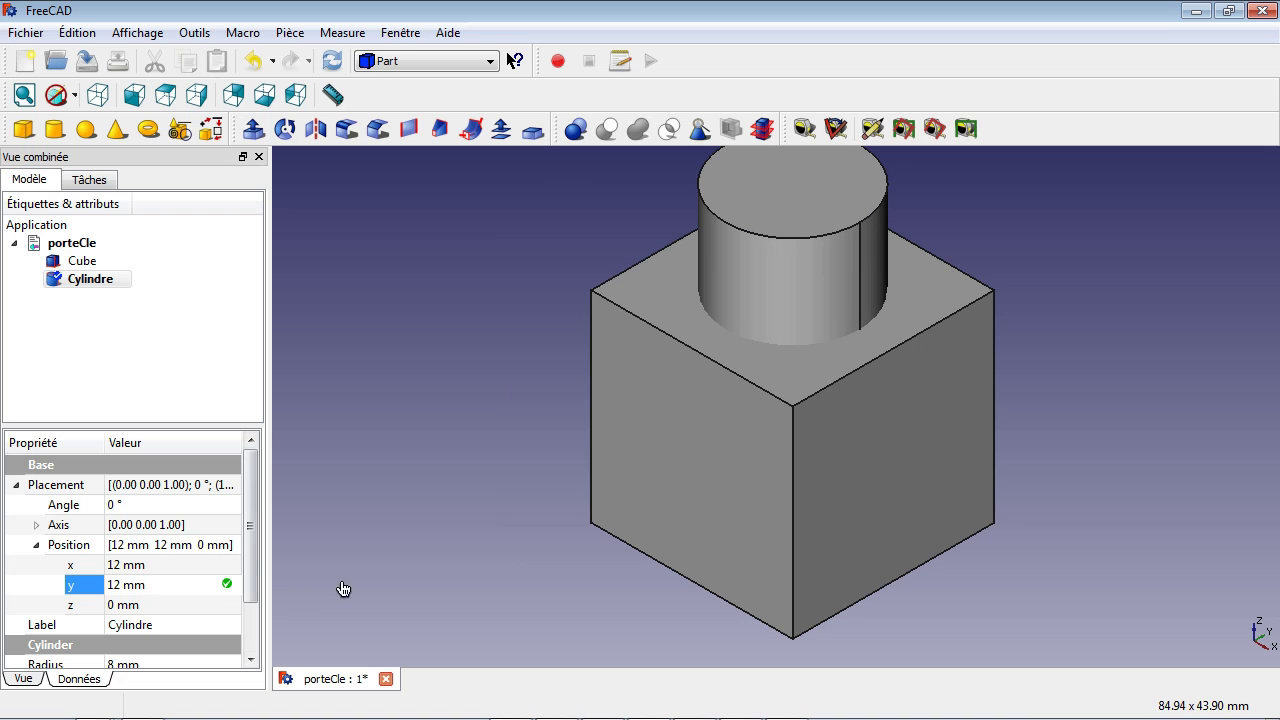
Examine where the cylinder's lower end meets the cube's bottom face, selecting the cube and the cylinder in turn to compare them
{"action": "middle_click_drag", "start_coordinate": [497, 588], "coordinate": [586, 557]}
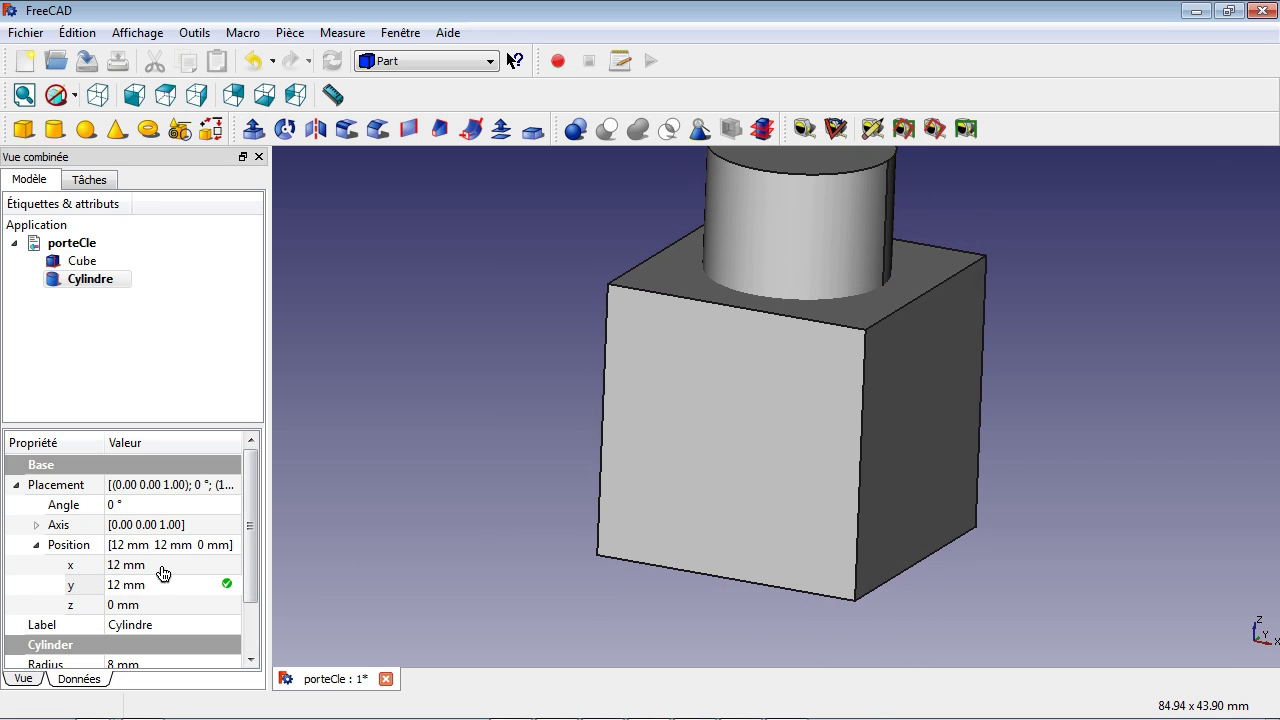
{"action": "middle_click_drag", "start_coordinate": [525, 594], "coordinate": [577, 498]}
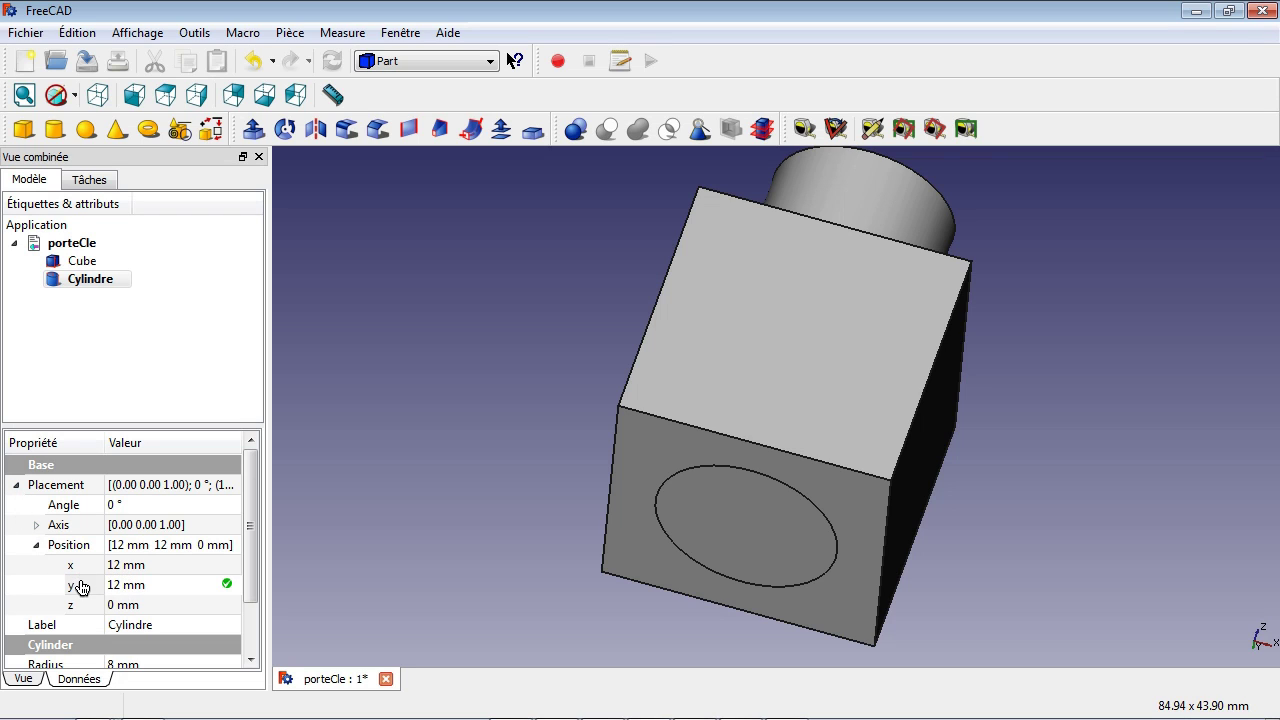
{"action": "middle_click_drag", "start_coordinate": [508, 523], "coordinate": [506, 551]}
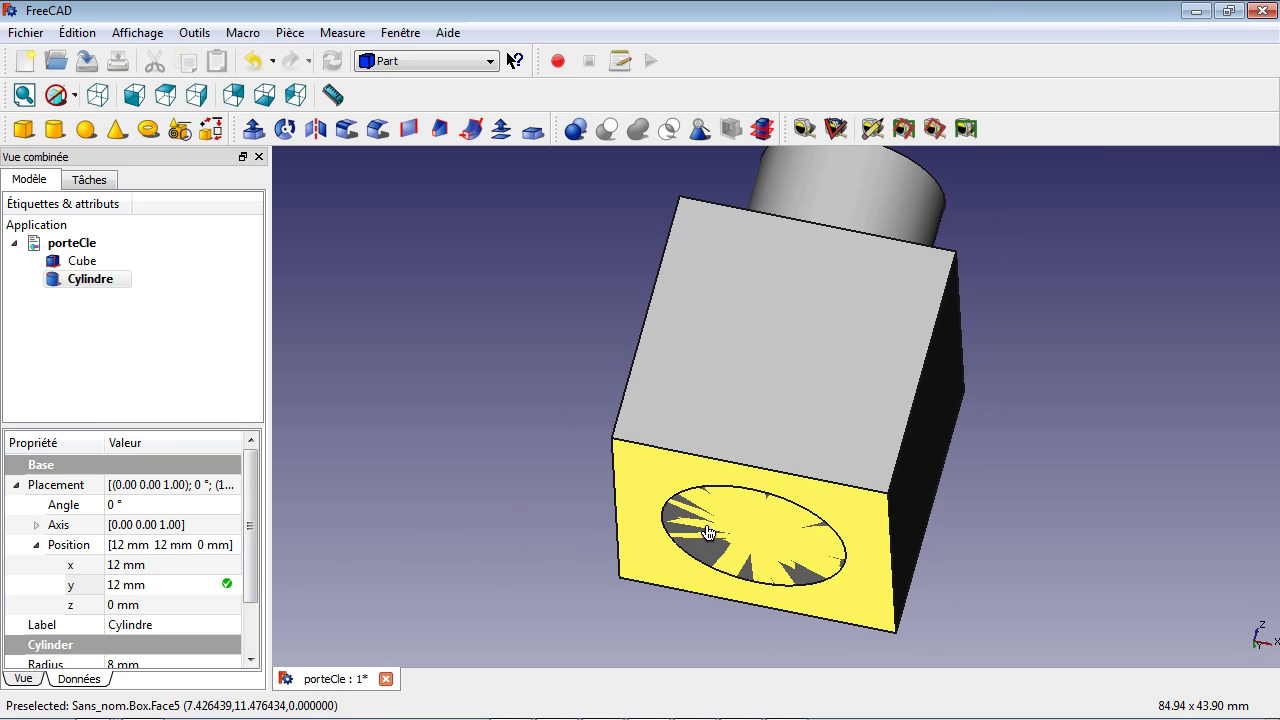
{"action": "left_click", "coordinate": [658, 543]}
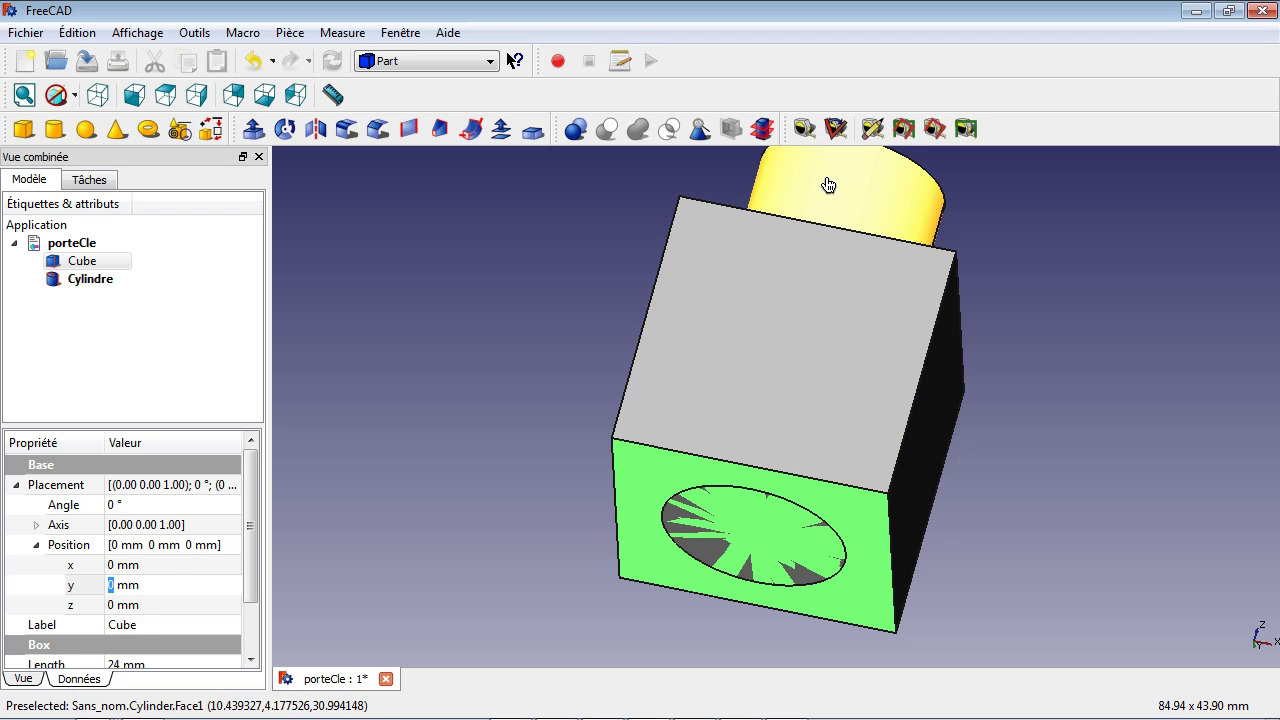
{"action": "left_click", "coordinate": [828, 185]}
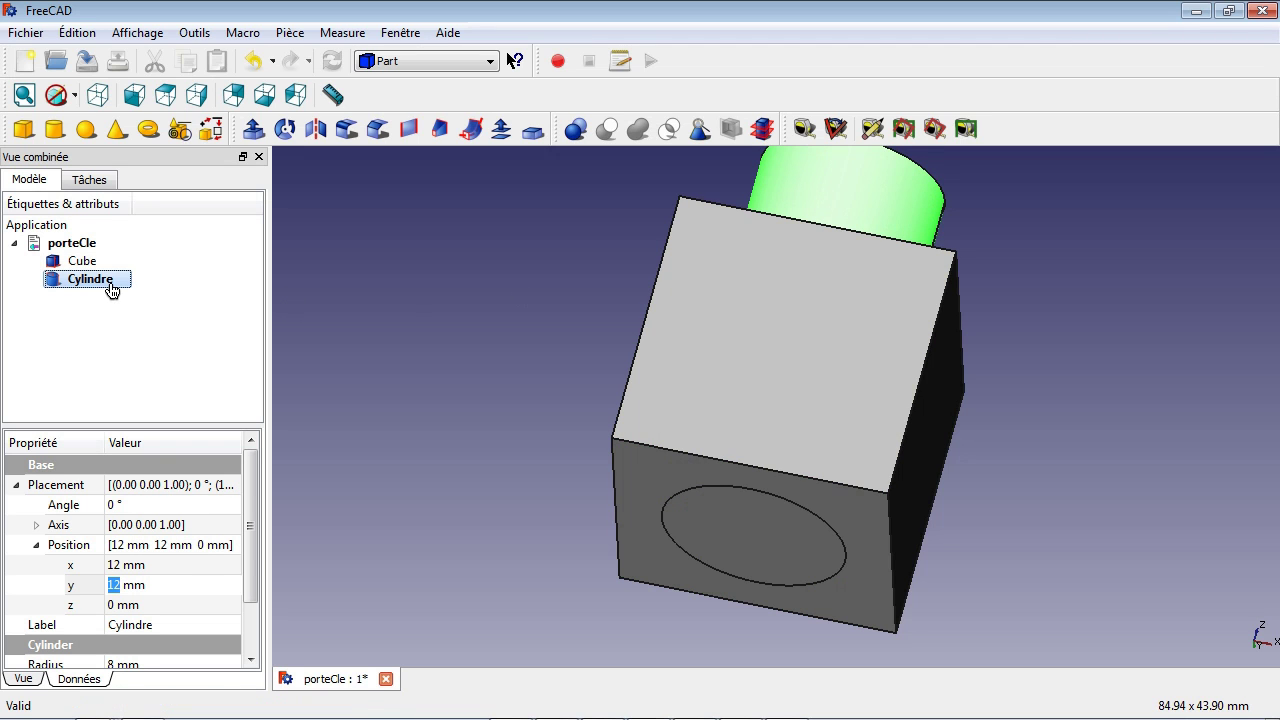
{"action": "left_click", "coordinate": [84, 261]}
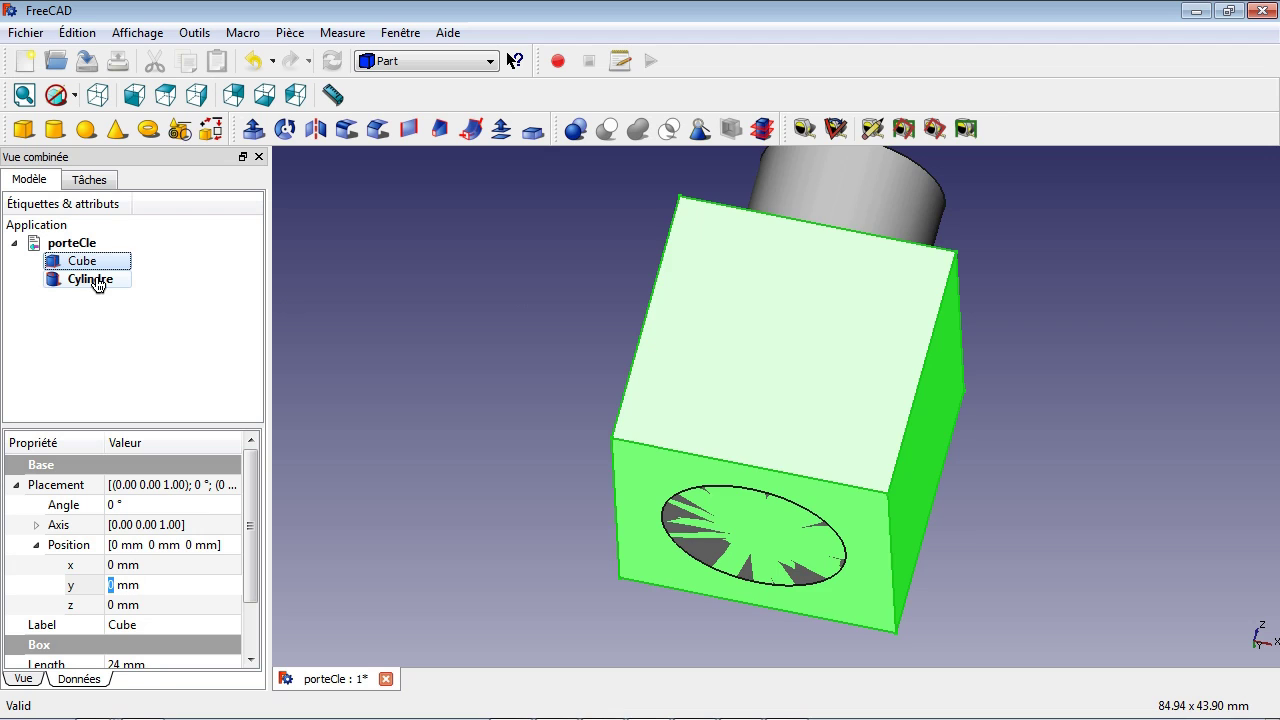
{"action": "left_click", "coordinate": [97, 279]}
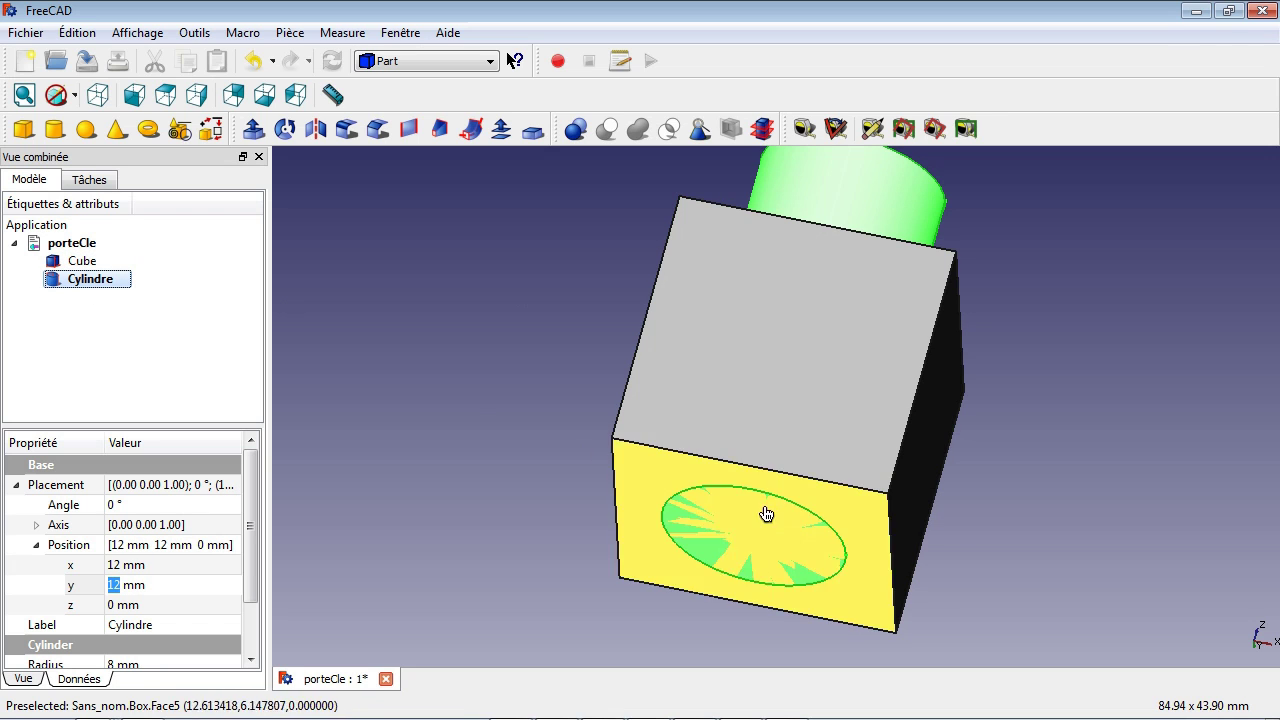
{"action": "left_click", "coordinate": [414, 480]}
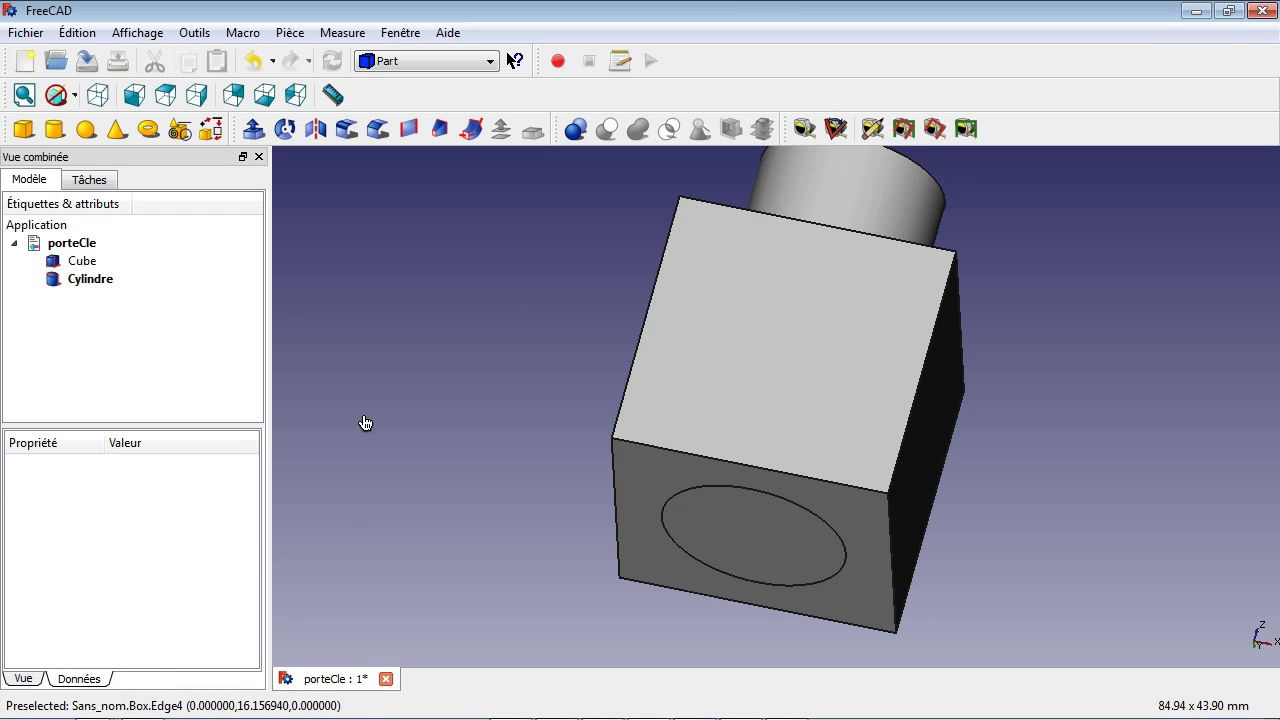
Lower the cylinder by setting its placement position to z -5 mm, and check both ends of it against the cube
{"action": "left_click", "coordinate": [104, 283]}
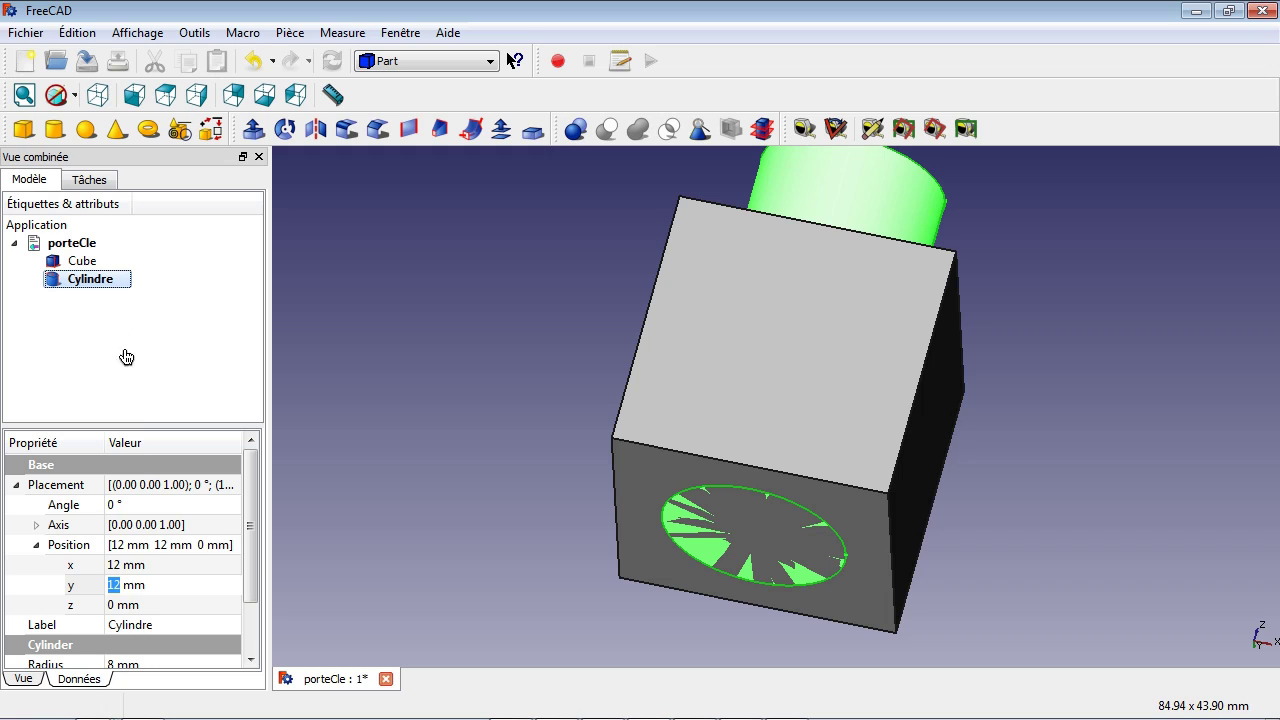
{"action": "left_click", "coordinate": [118, 608]}
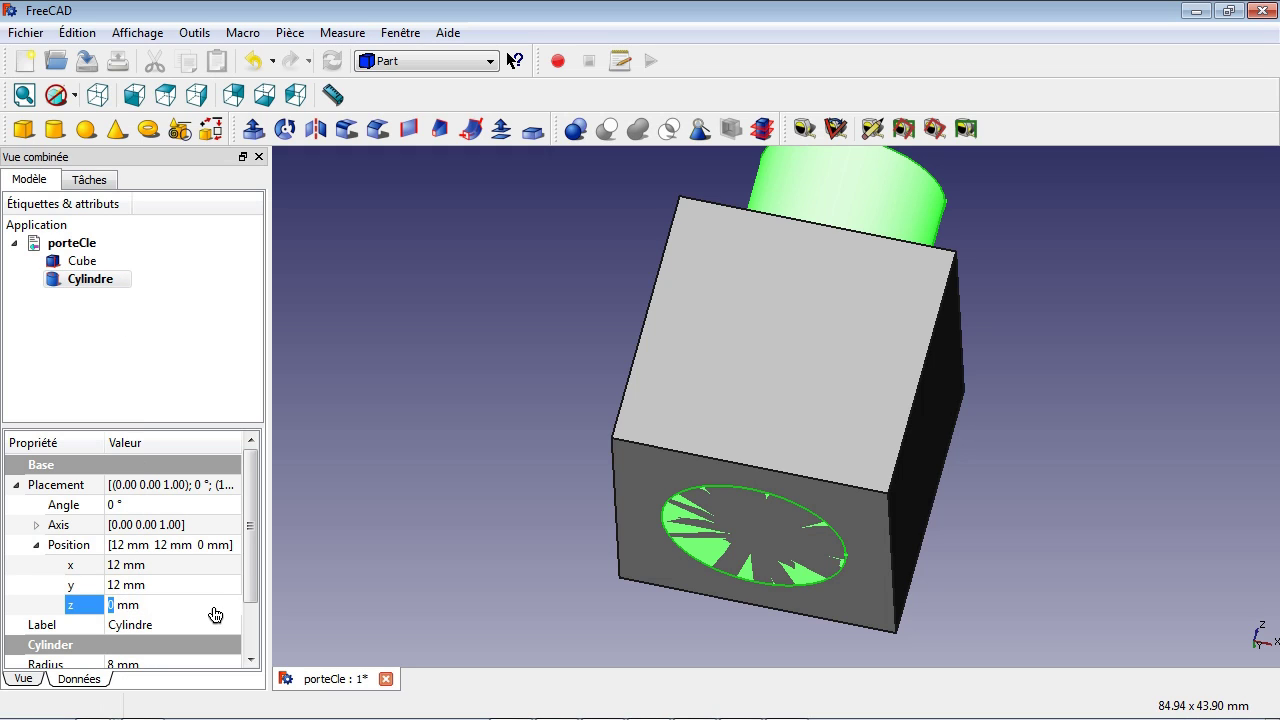
{"action": "type", "text": "-5"}
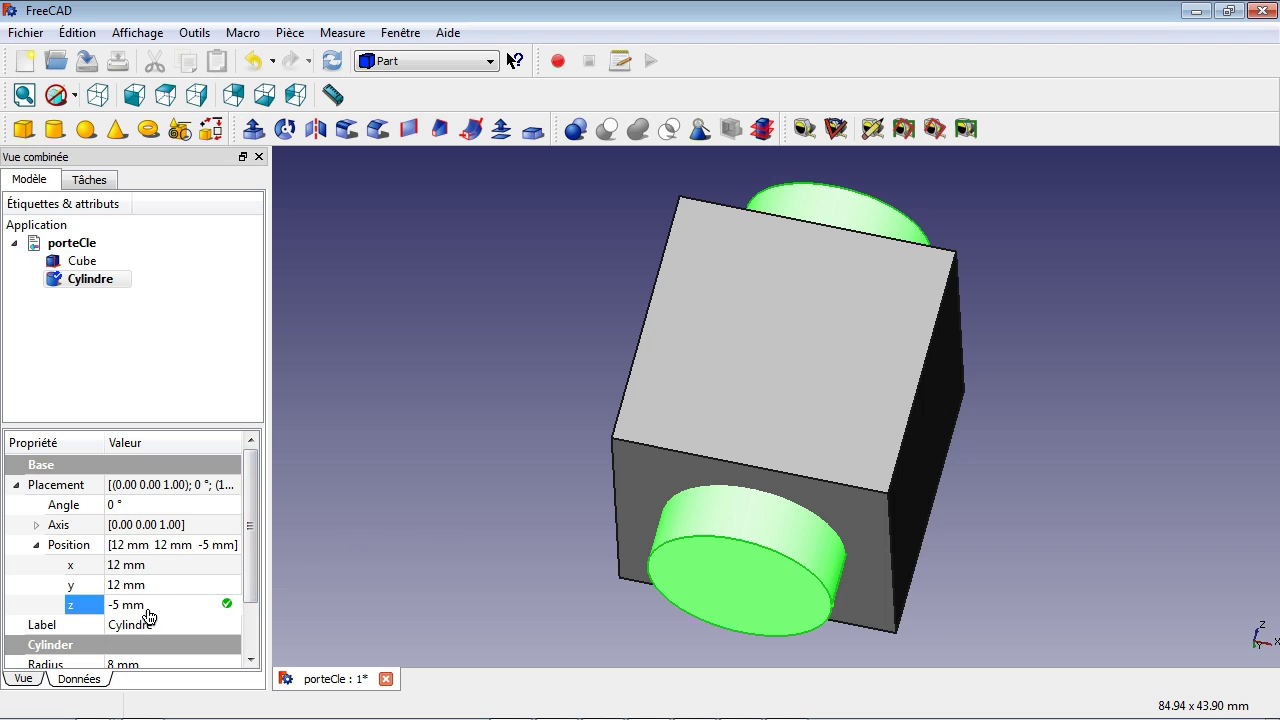
{"action": "left_click", "coordinate": [1017, 511]}
{"action": "middle_click_drag", "start_coordinate": [1017, 511], "coordinate": [1194, 603]}
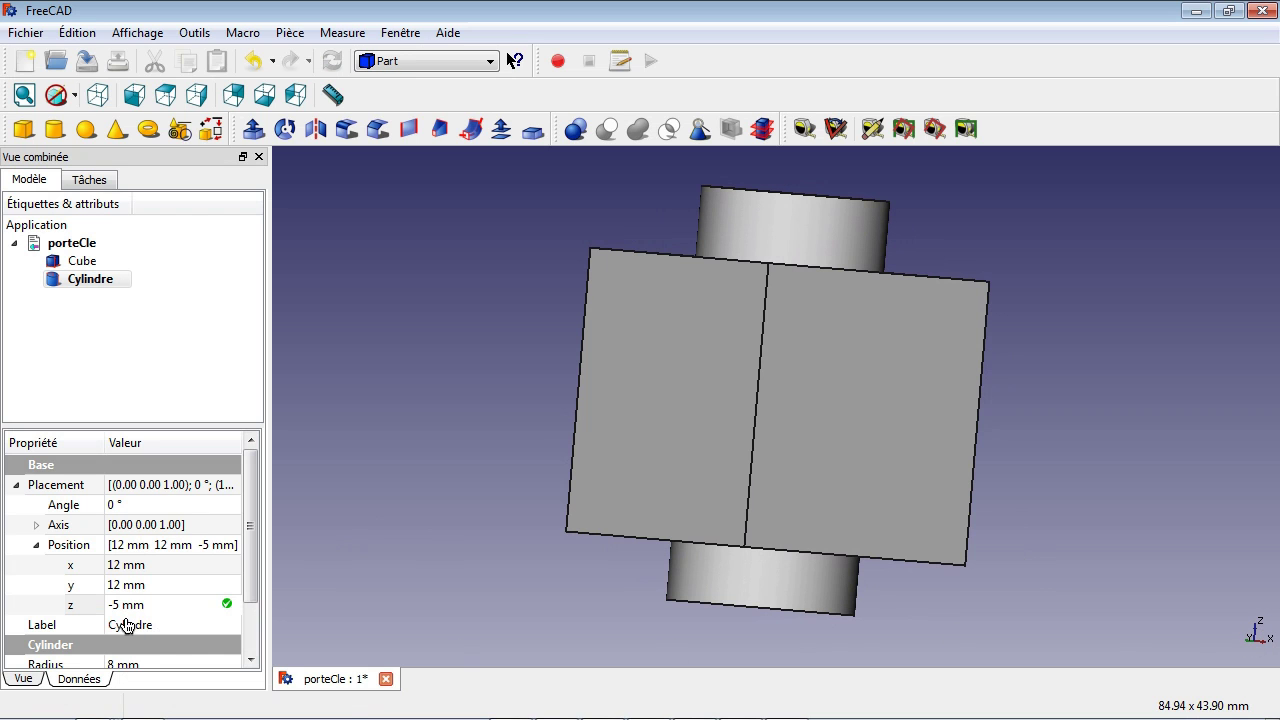
{"action": "key", "text": "0"}
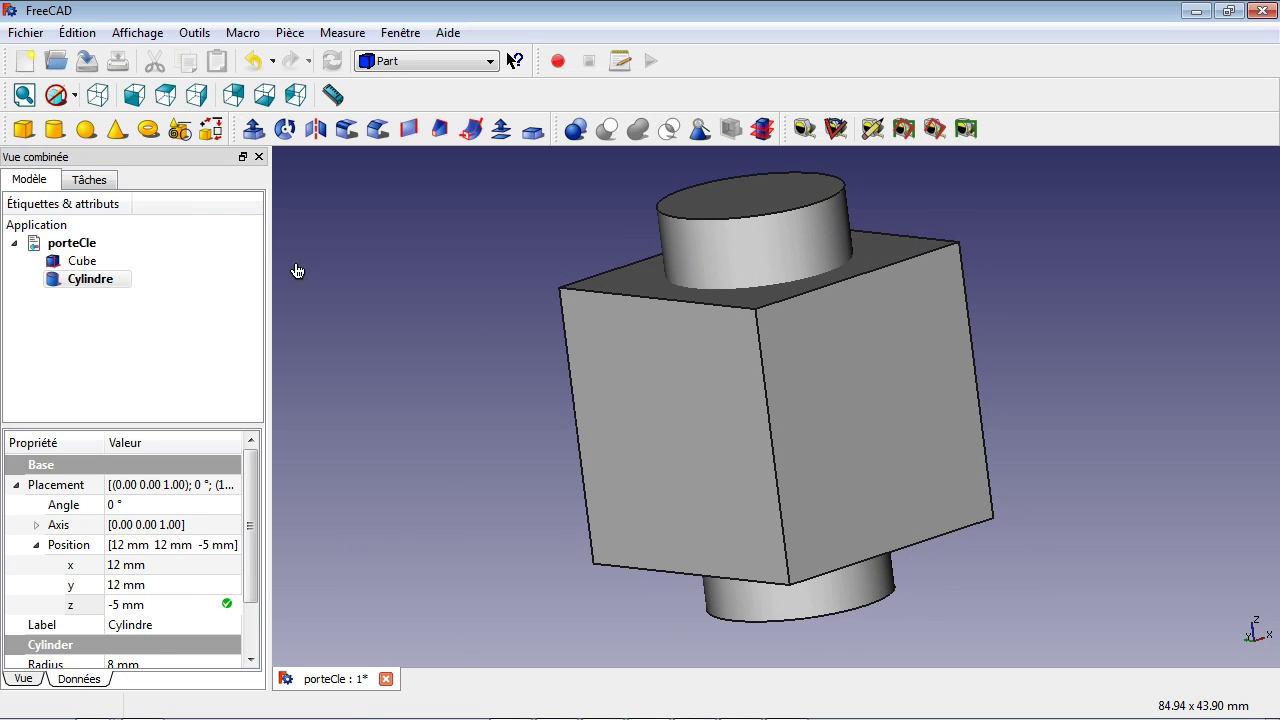
Subtract the cube from the cylinder with a Boolean Cut, using the cylinder as the base shape
{"action": "left_click", "coordinate": [92, 104]}
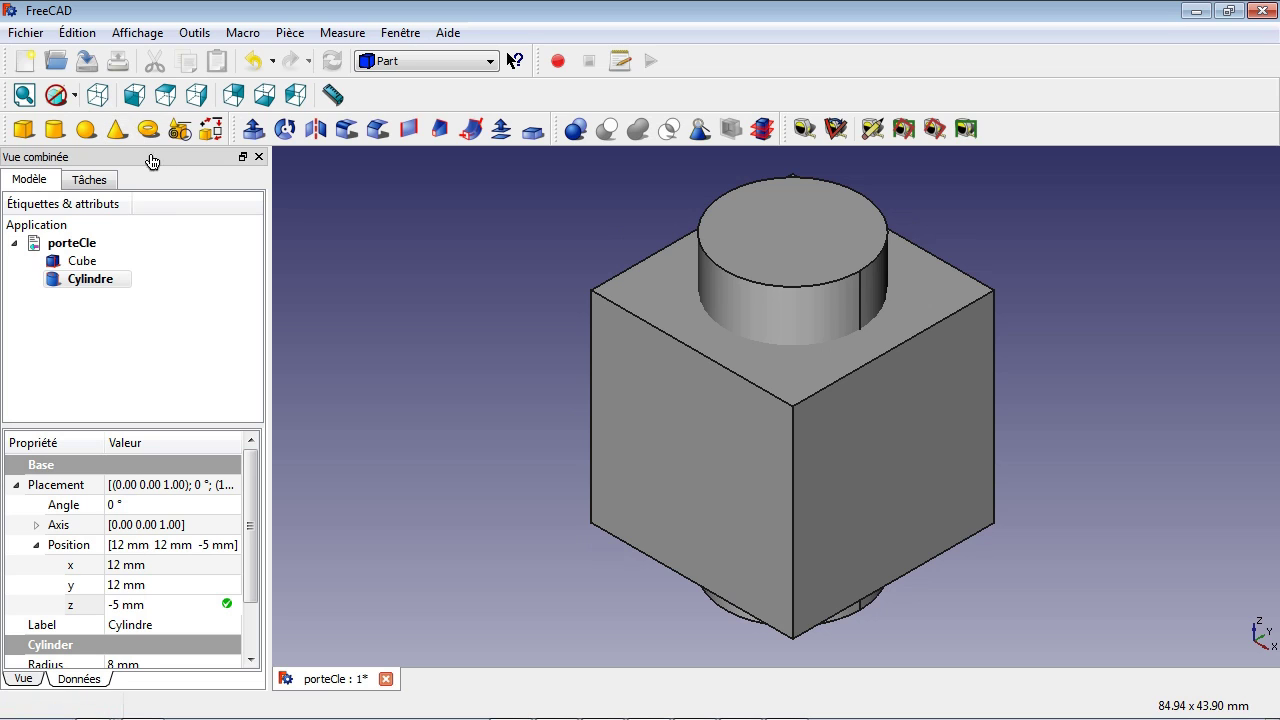
{"action": "left_click", "coordinate": [86, 266], "text": "ctrl"}
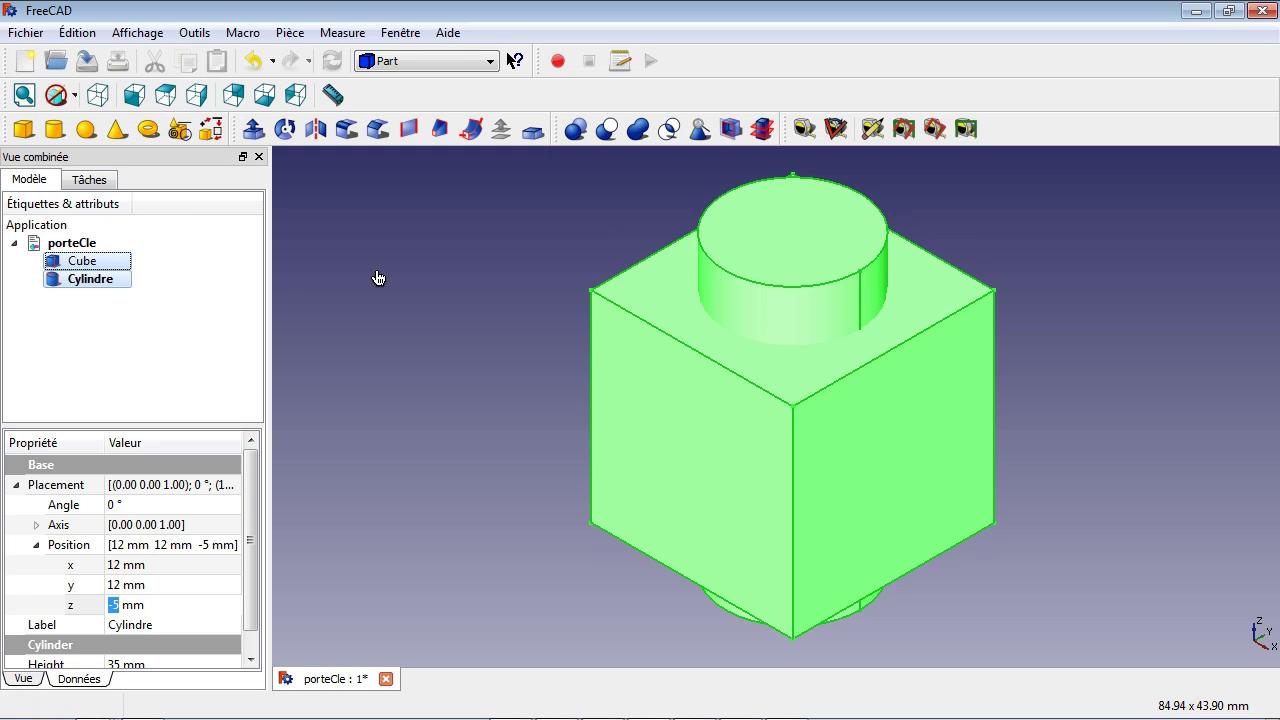
{"action": "left_click", "coordinate": [609, 131]}
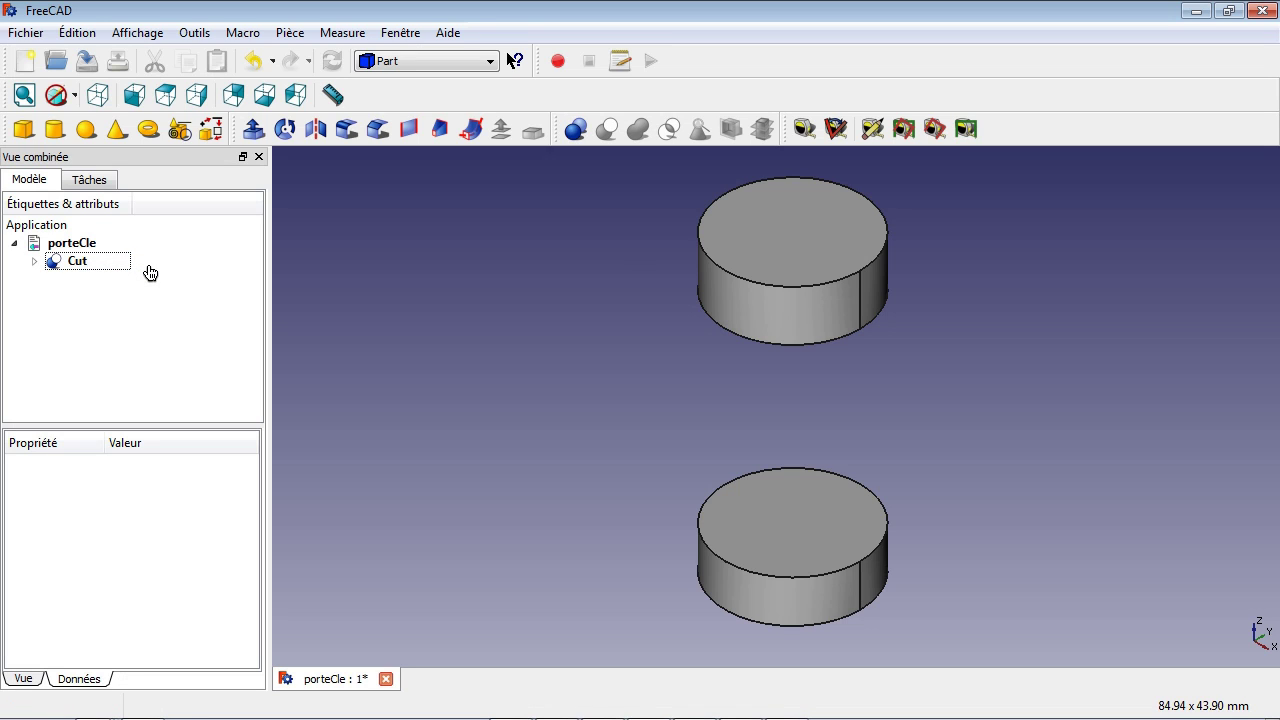
Undo the last Boolean Cut and make both the cylinder and the cube visible again
{"action": "left_click", "coordinate": [256, 62]}
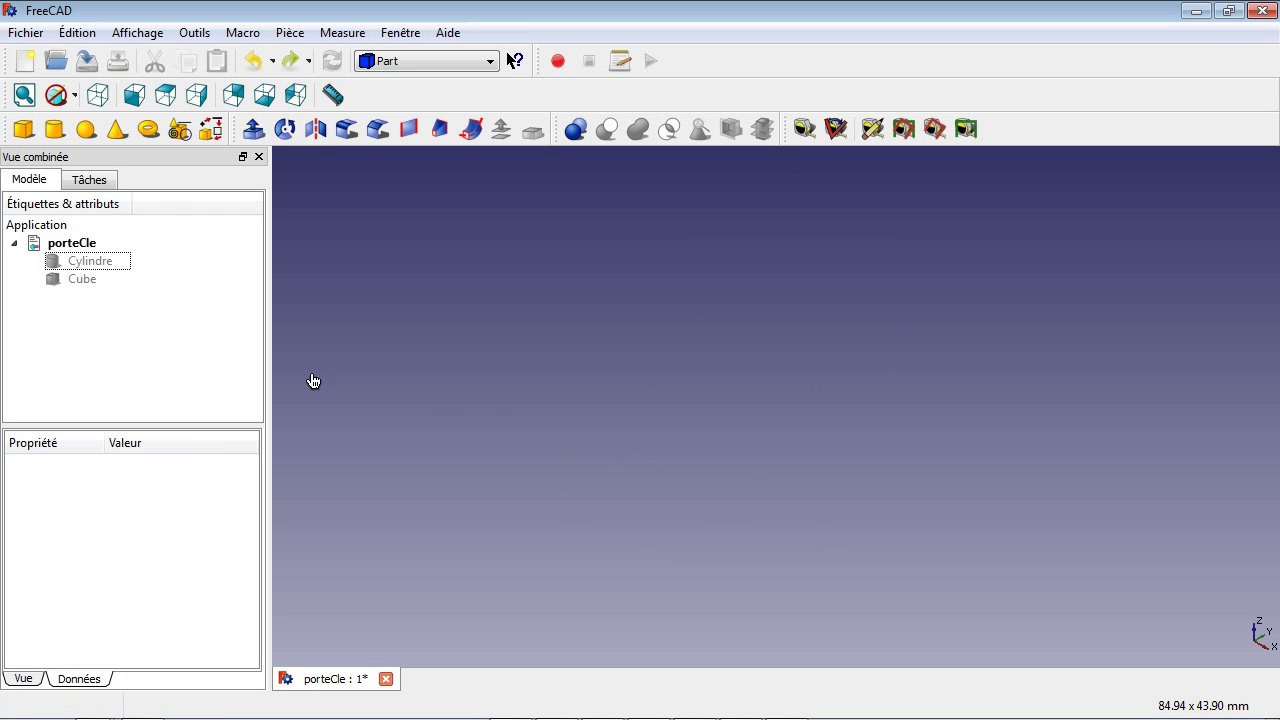
{"action": "left_click", "coordinate": [88, 262]}
{"action": "right_click", "coordinate": [85, 261]}
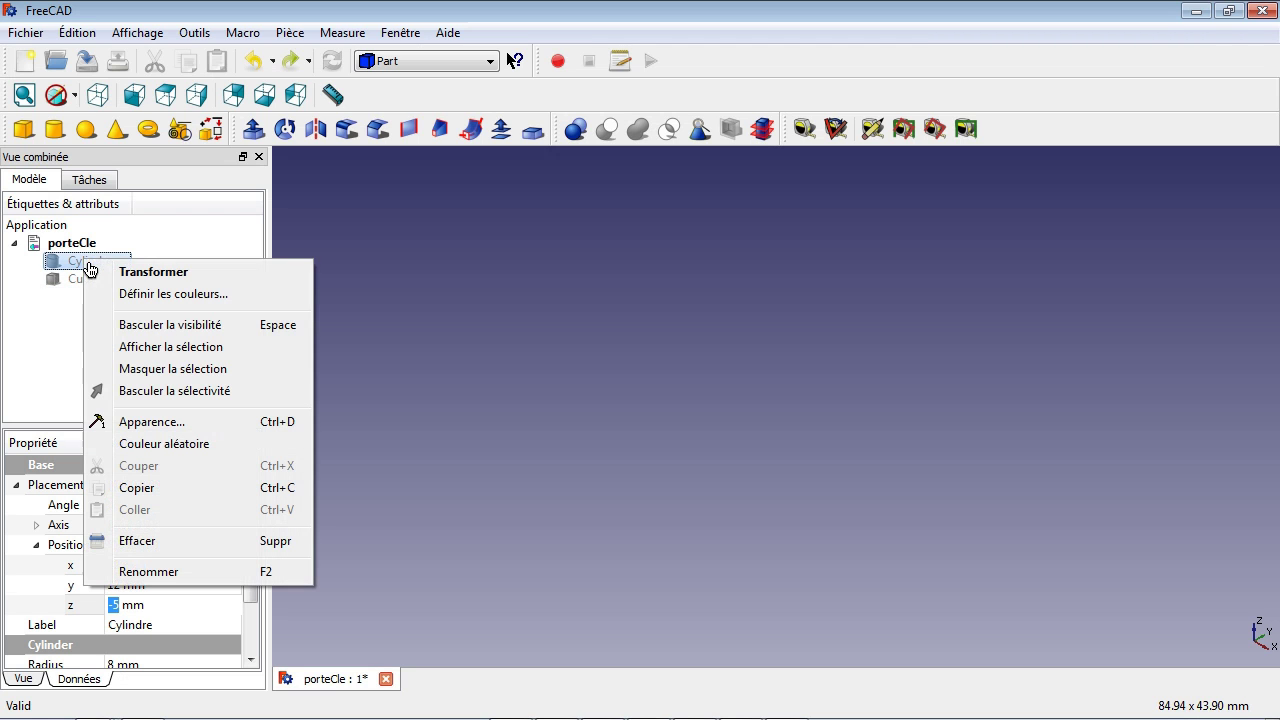
{"action": "left_click", "coordinate": [143, 333]}
{"action": "left_click", "coordinate": [100, 290]}
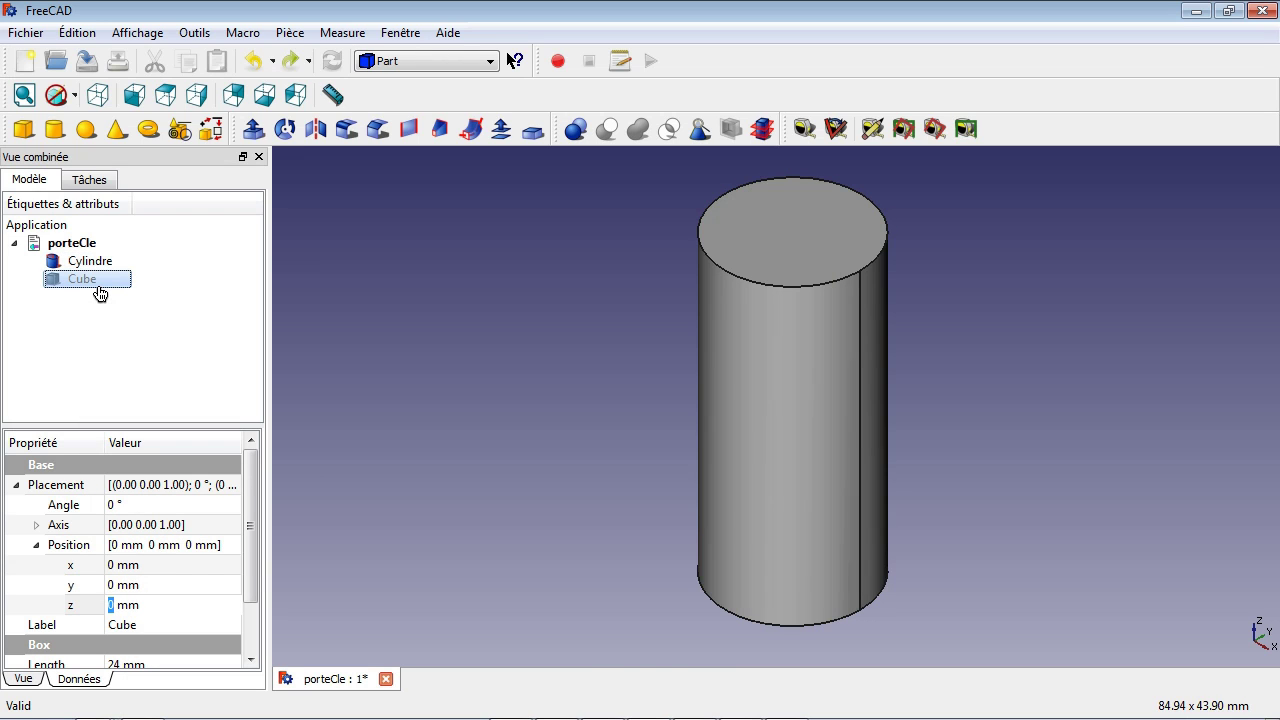
{"action": "key", "text": "space"}
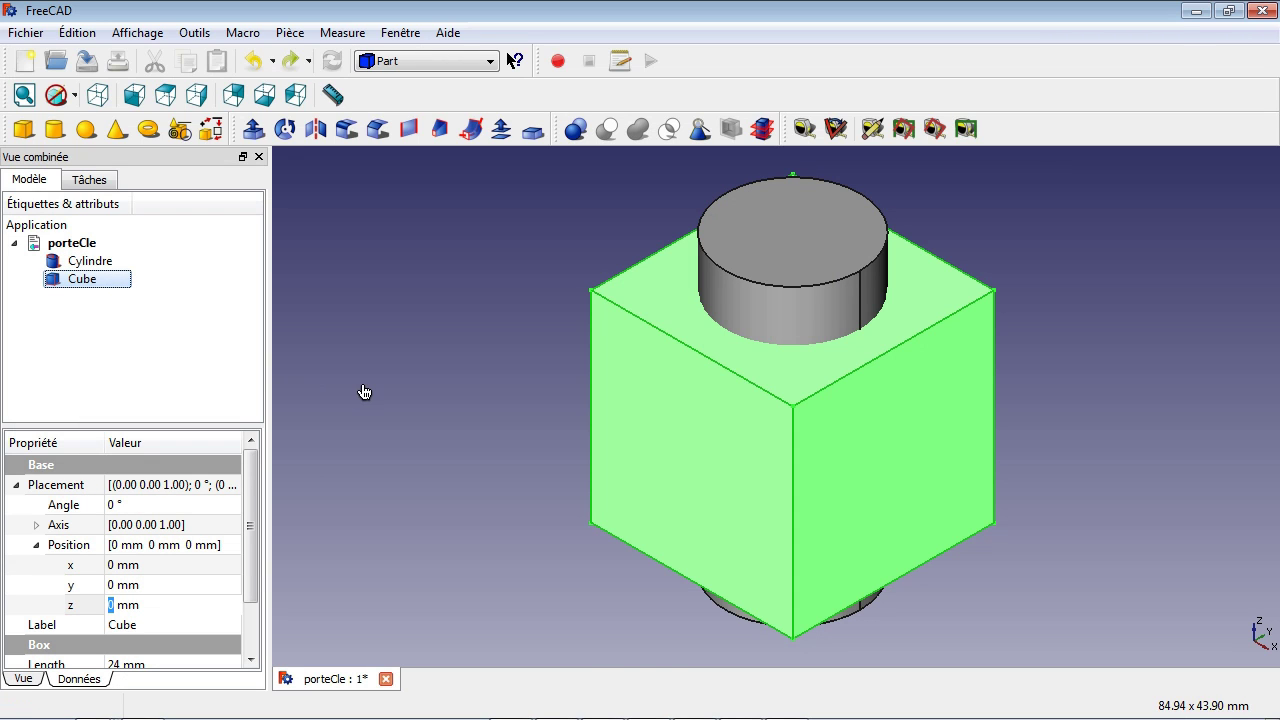
Subtract the cylinder from the cube with a Boolean Cut, using the cube as the base shape, and fit the result in view
{"action": "left_click", "coordinate": [104, 266], "text": "ctrl"}
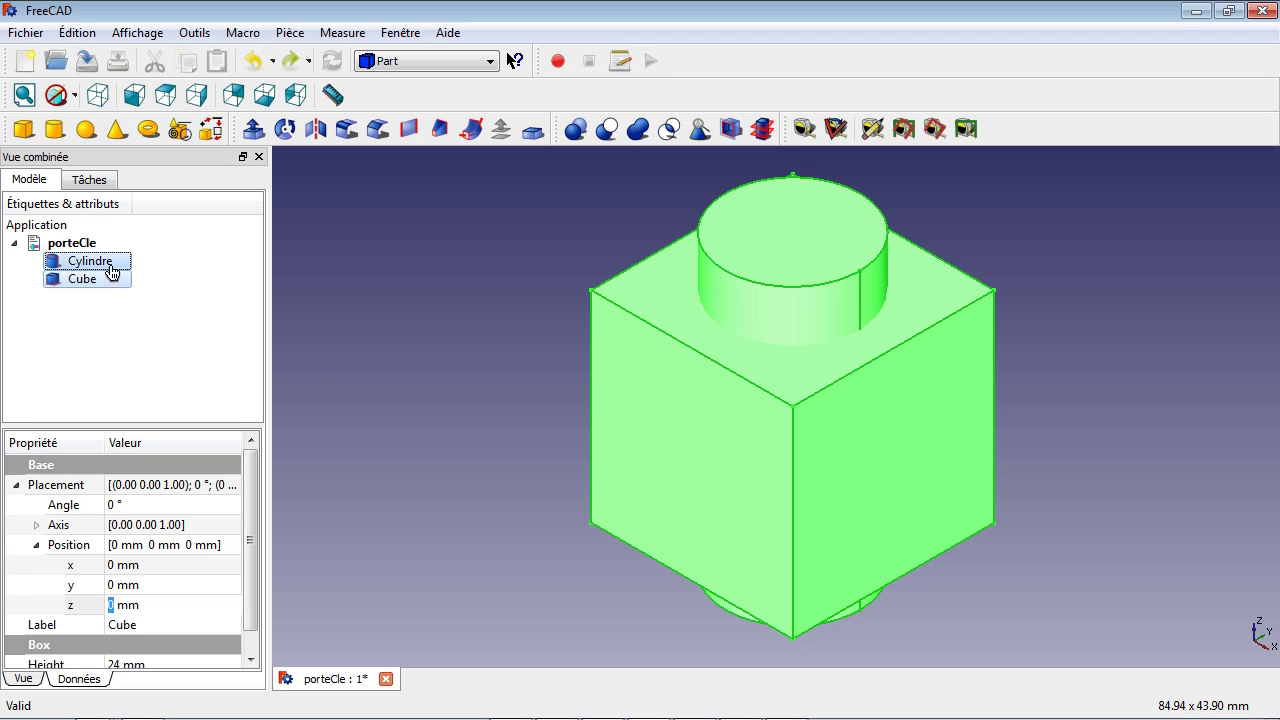
{"action": "left_click", "coordinate": [608, 129]}
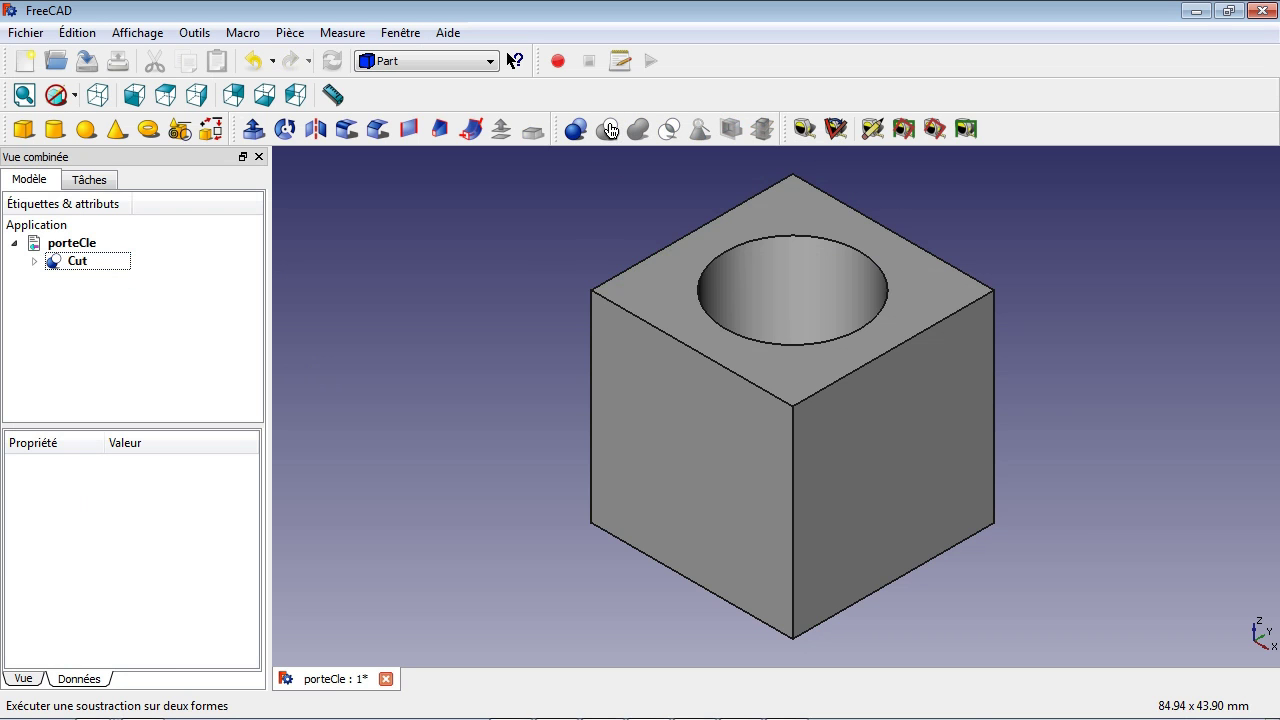
{"action": "mouse_move", "coordinate": [534, 309]}
{"action": "middle_mouse_down"}
{"action": "mouse_move", "coordinate": [563, 419]}
{"action": "mouse_move", "coordinate": [563, 374]}
{"action": "mouse_move", "coordinate": [540, 366]}
{"action": "mouse_move", "coordinate": [527, 323]}
{"action": "middle_mouse_up"}
{"action": "key", "text": "0"}
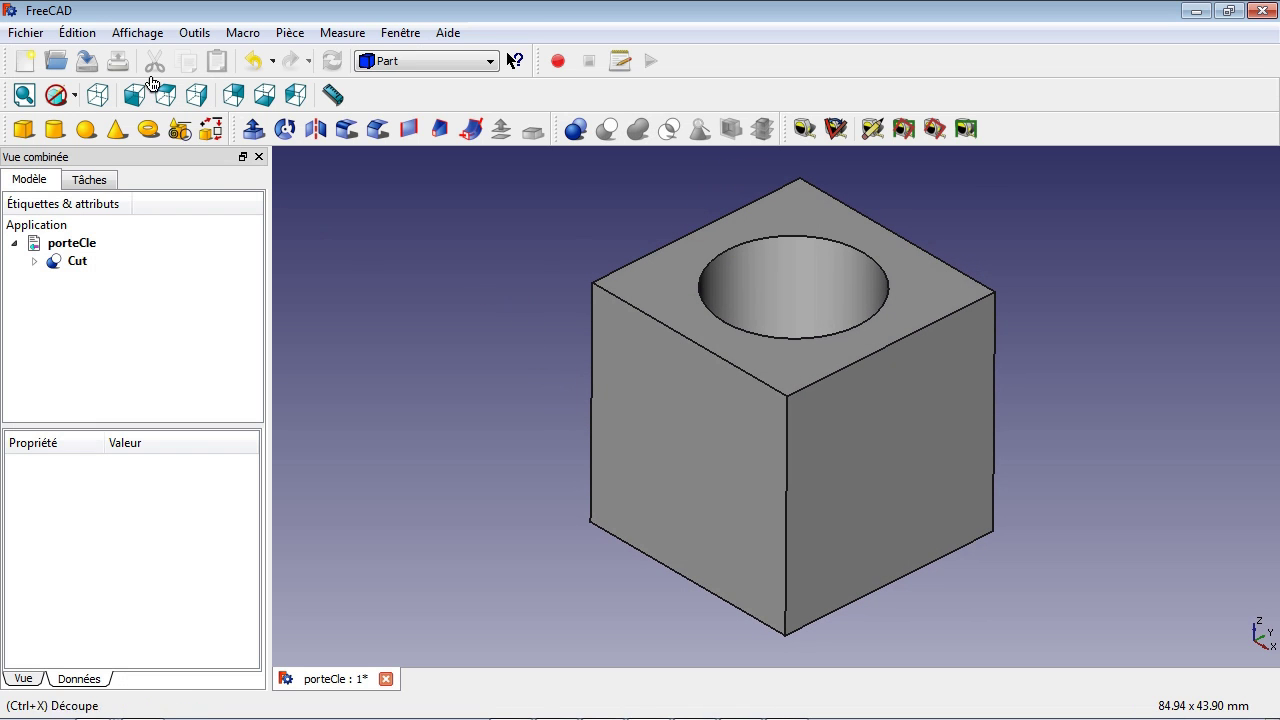
{"action": "left_click", "coordinate": [24, 95]}
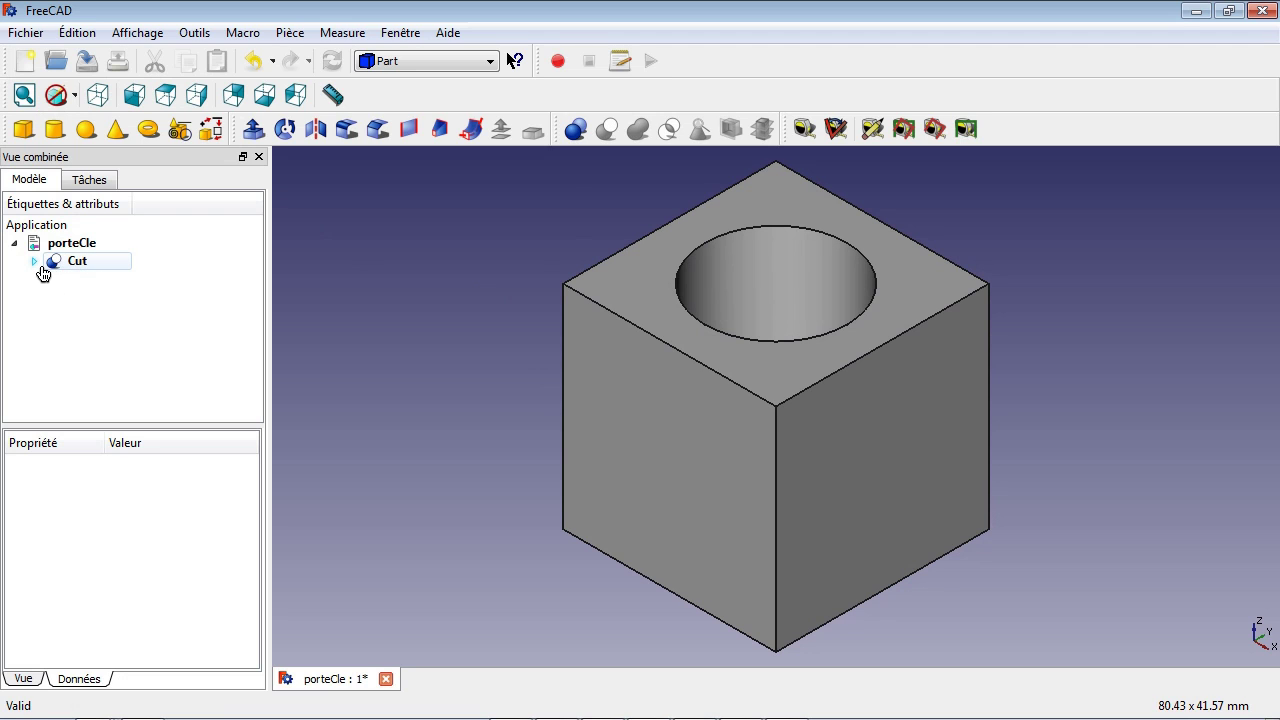
Expand the cut object, show its source cube and cylinder, and hide the cut result
{"action": "left_click", "coordinate": [36, 263]}
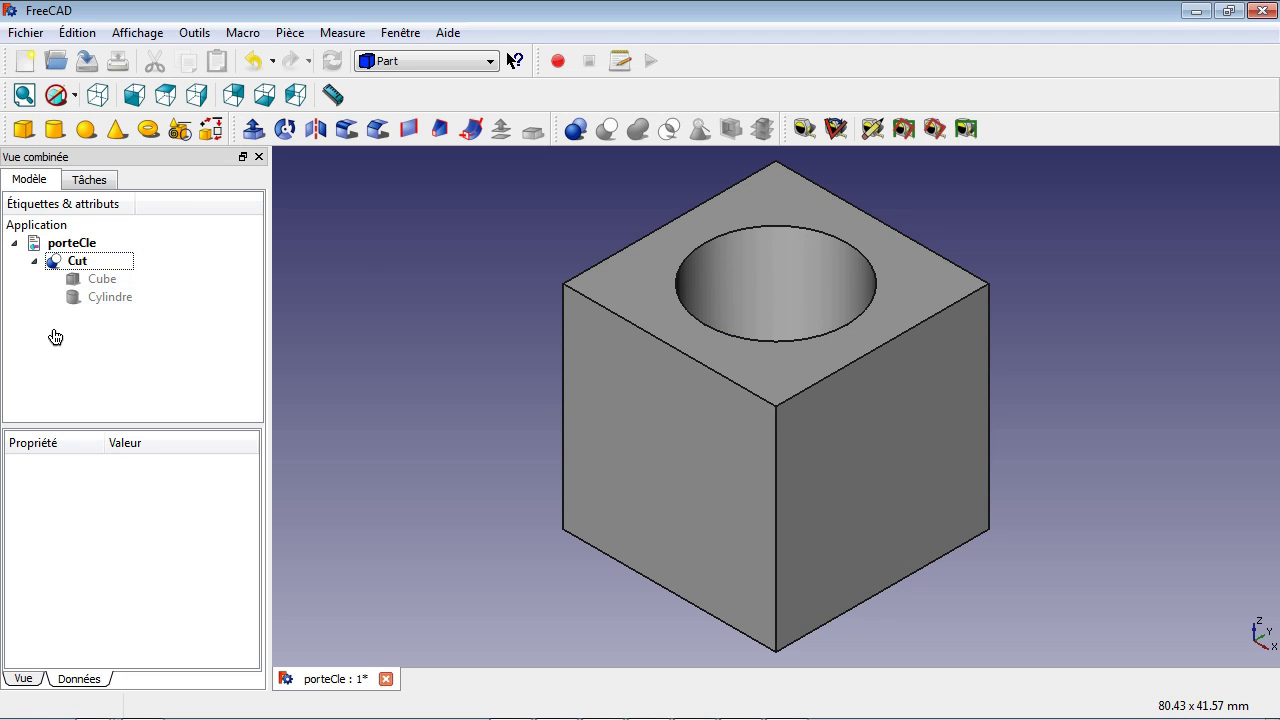
{"action": "left_click", "coordinate": [97, 268]}
{"action": "right_click", "coordinate": [100, 279]}
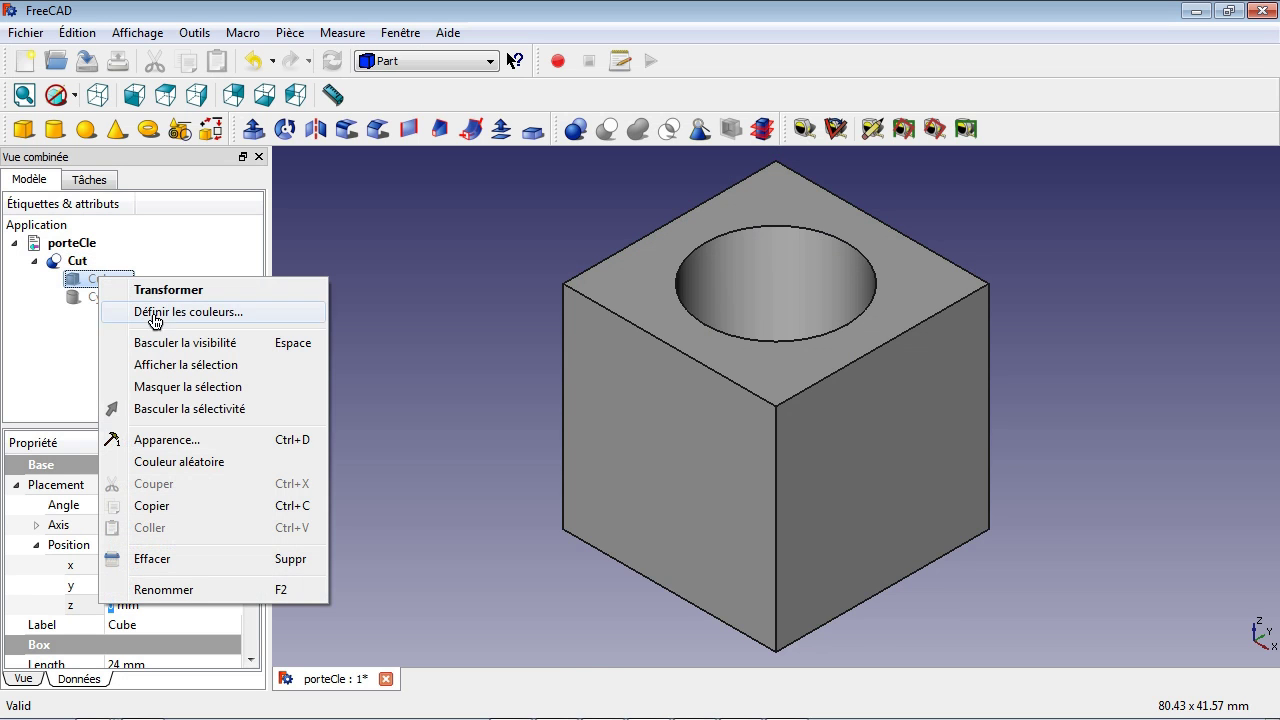
{"action": "left_click", "coordinate": [160, 343]}
{"action": "right_click", "coordinate": [127, 298]}
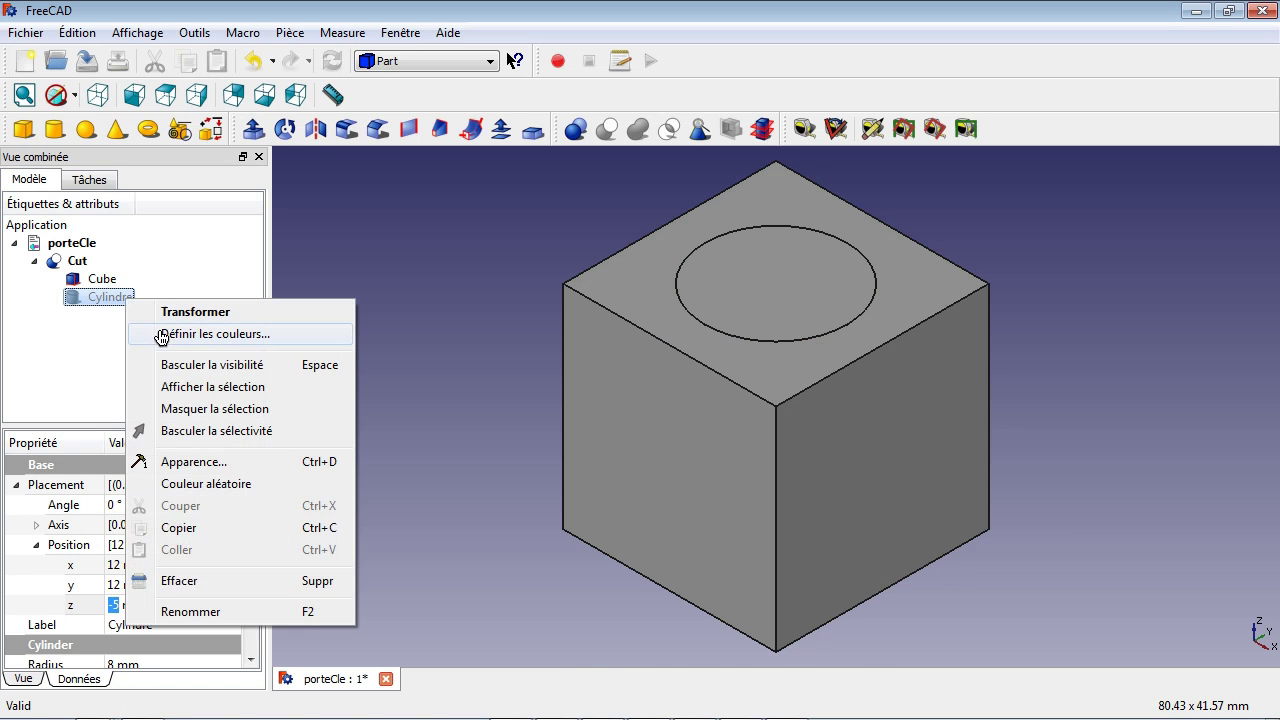
{"action": "left_click", "coordinate": [186, 366]}
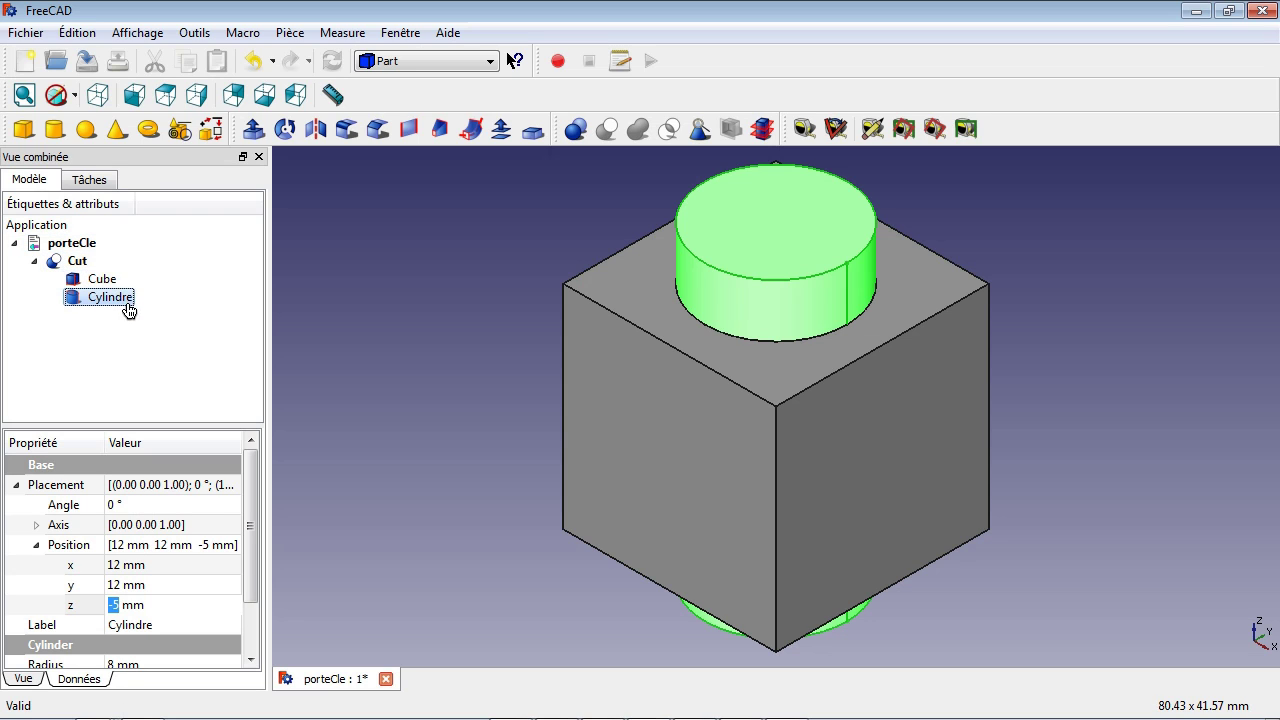
{"action": "left_click", "coordinate": [79, 261]}
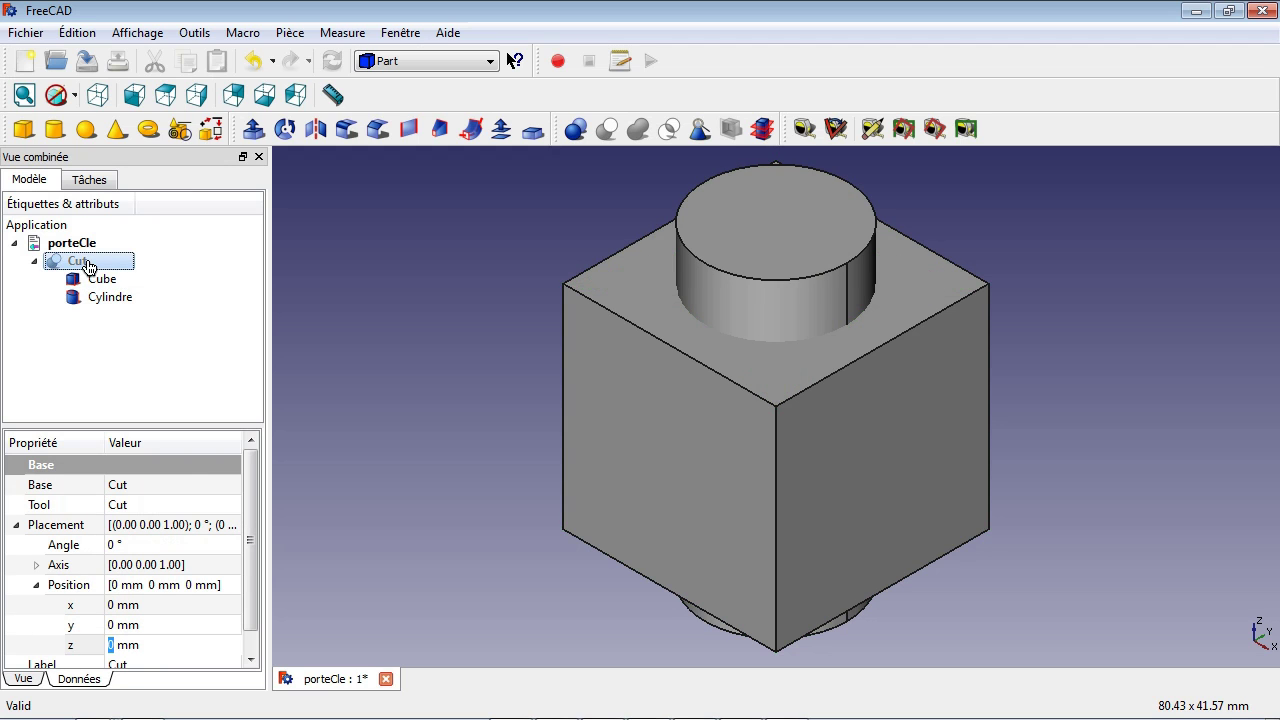
Hide the source cube and cylinder and show the cut result again
{"action": "left_click", "coordinate": [102, 279]}
{"action": "key", "text": "space"}
{"action": "left_click", "coordinate": [106, 298]}
{"action": "key", "text": "space"}
{"action": "left_click", "coordinate": [80, 262]}
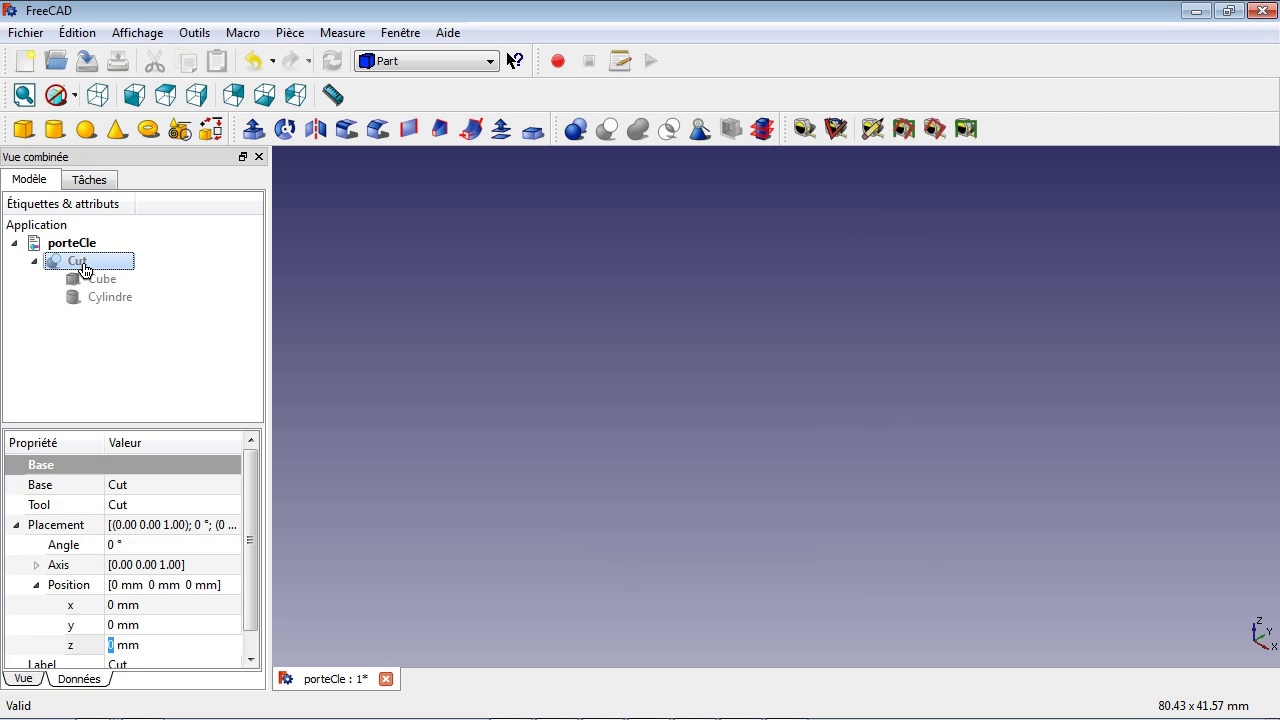
{"action": "key", "text": "space"}
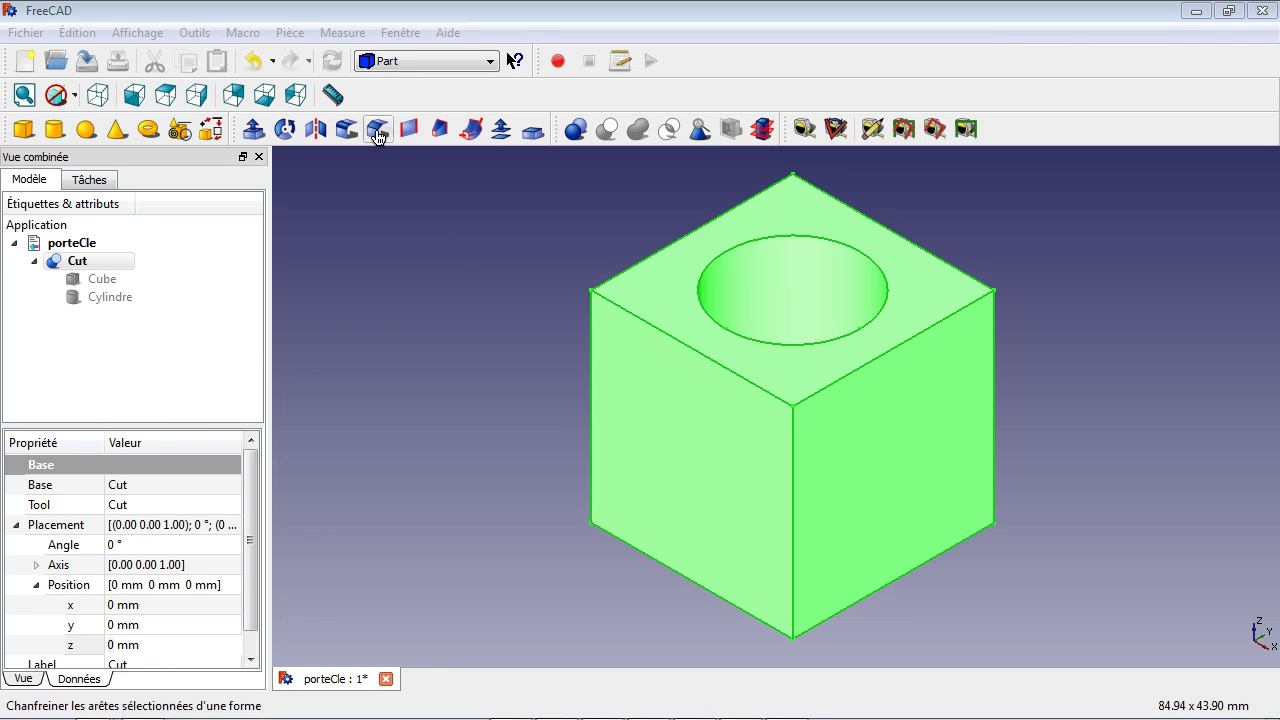
Save the document, switch to the Part Design workbench and clear the selection
{"action": "left_click", "coordinate": [98, 66]}
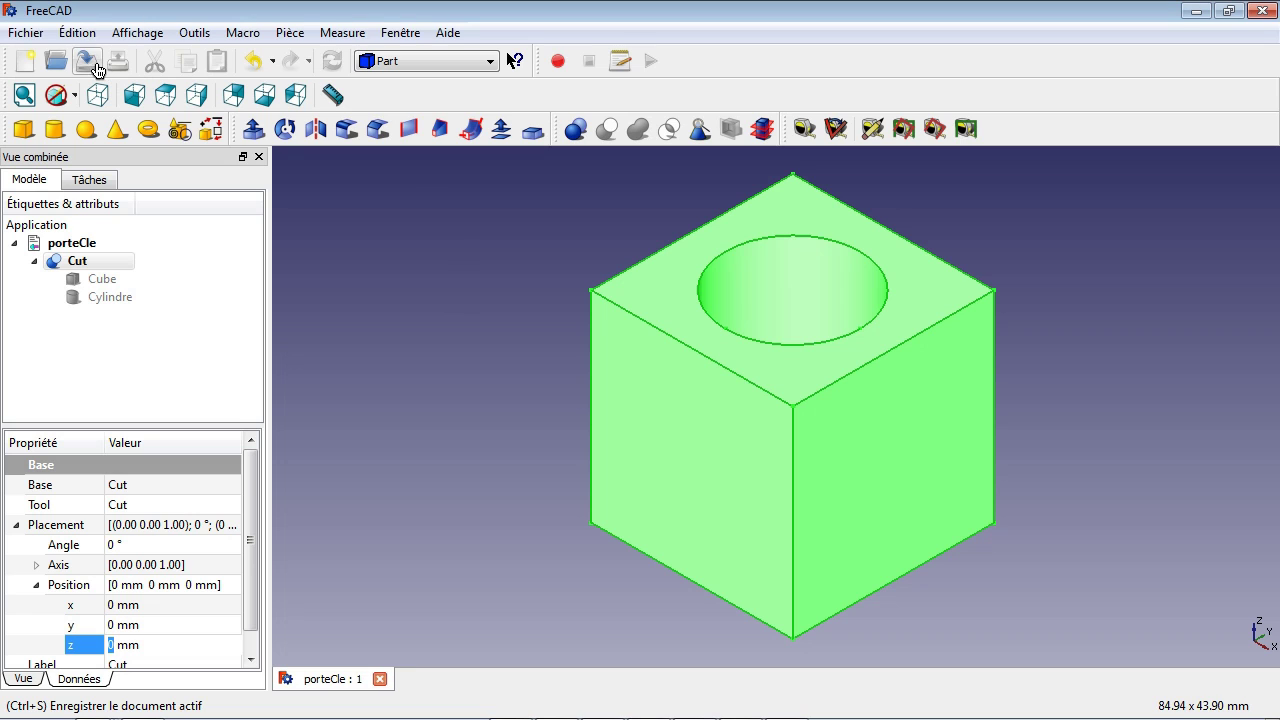
{"action": "left_click", "coordinate": [446, 64]}
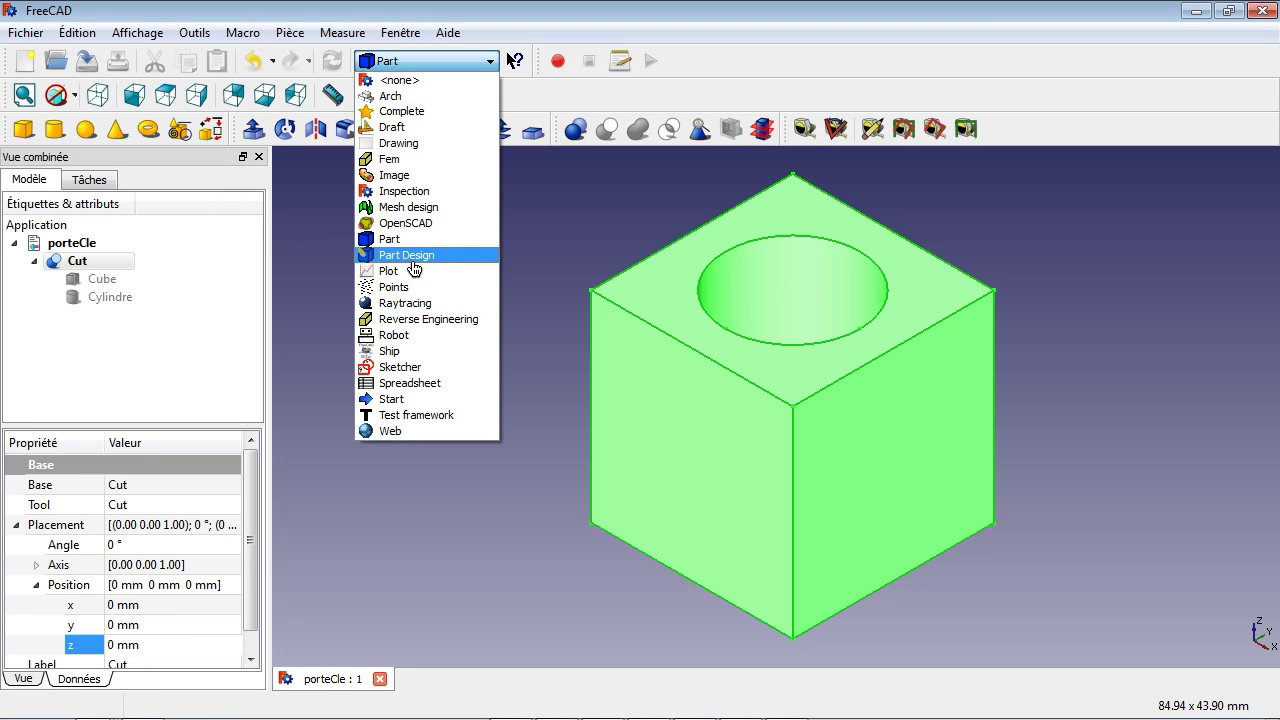
{"action": "left_click", "coordinate": [447, 266]}
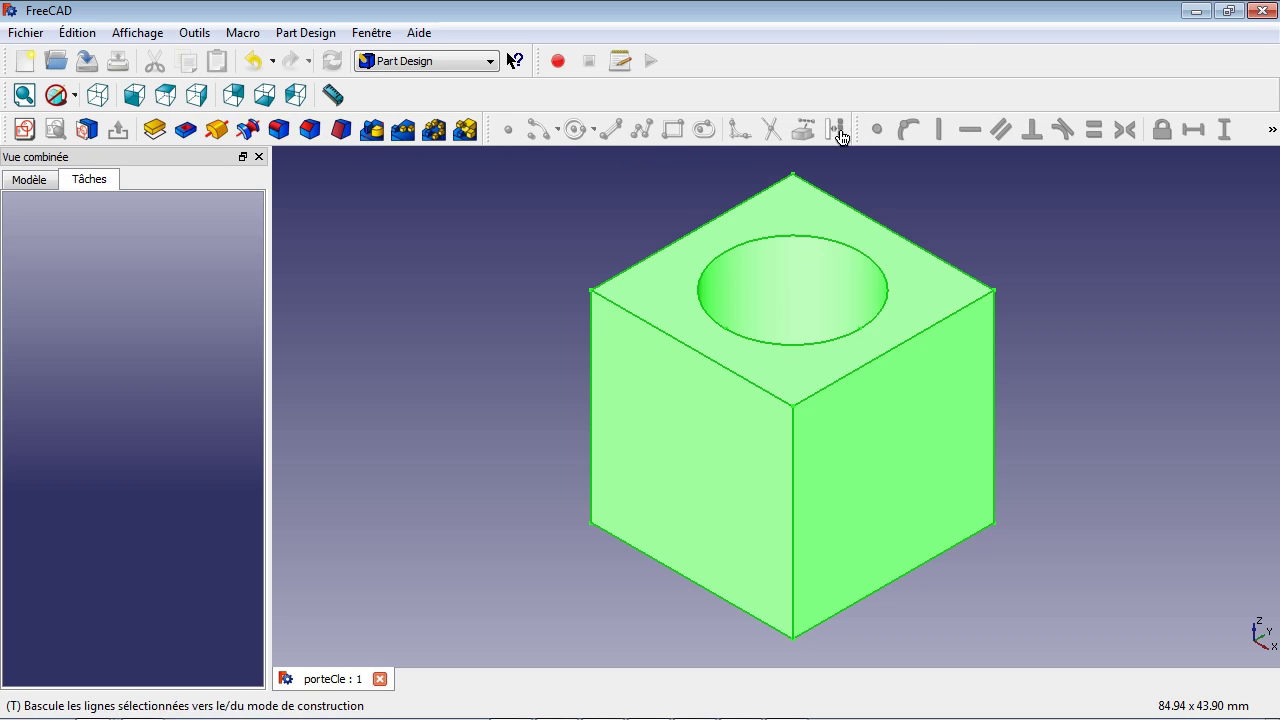
{"action": "left_click", "coordinate": [46, 184]}
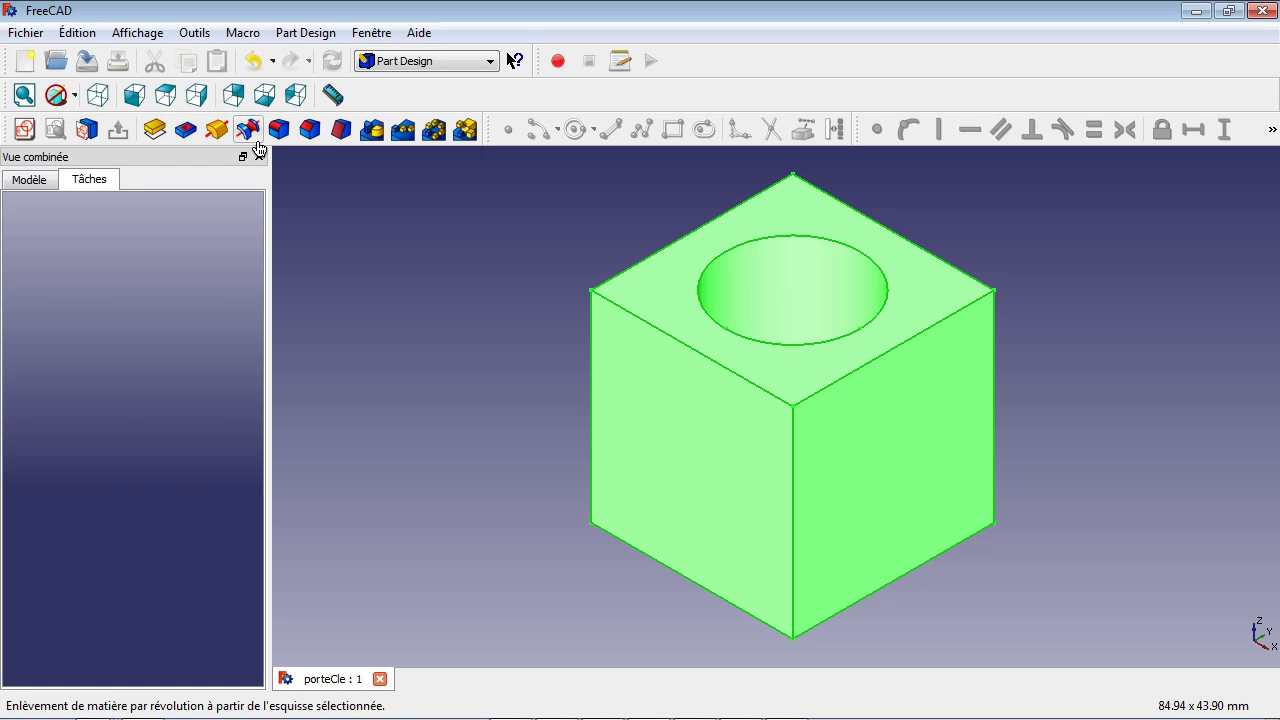
{"action": "left_click", "coordinate": [463, 354]}
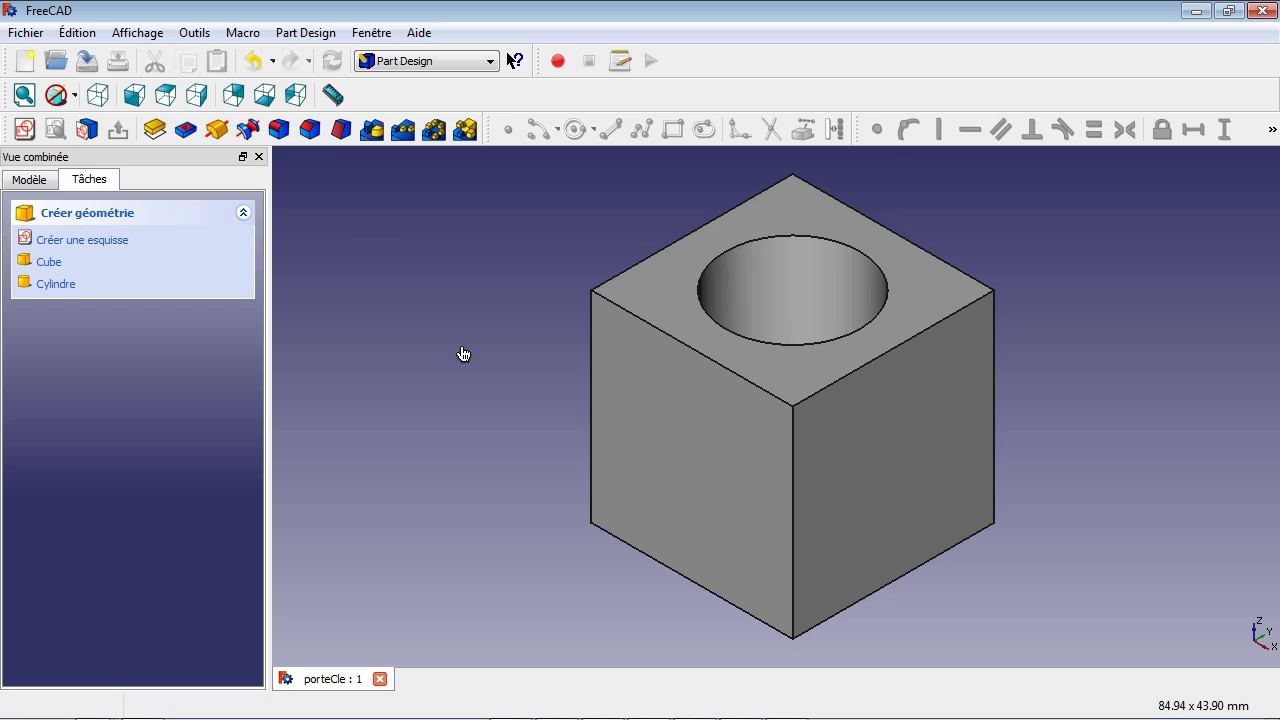
Create a new sketch on the right-hand side face of the pierced cube
{"action": "left_click", "coordinate": [890, 465]}
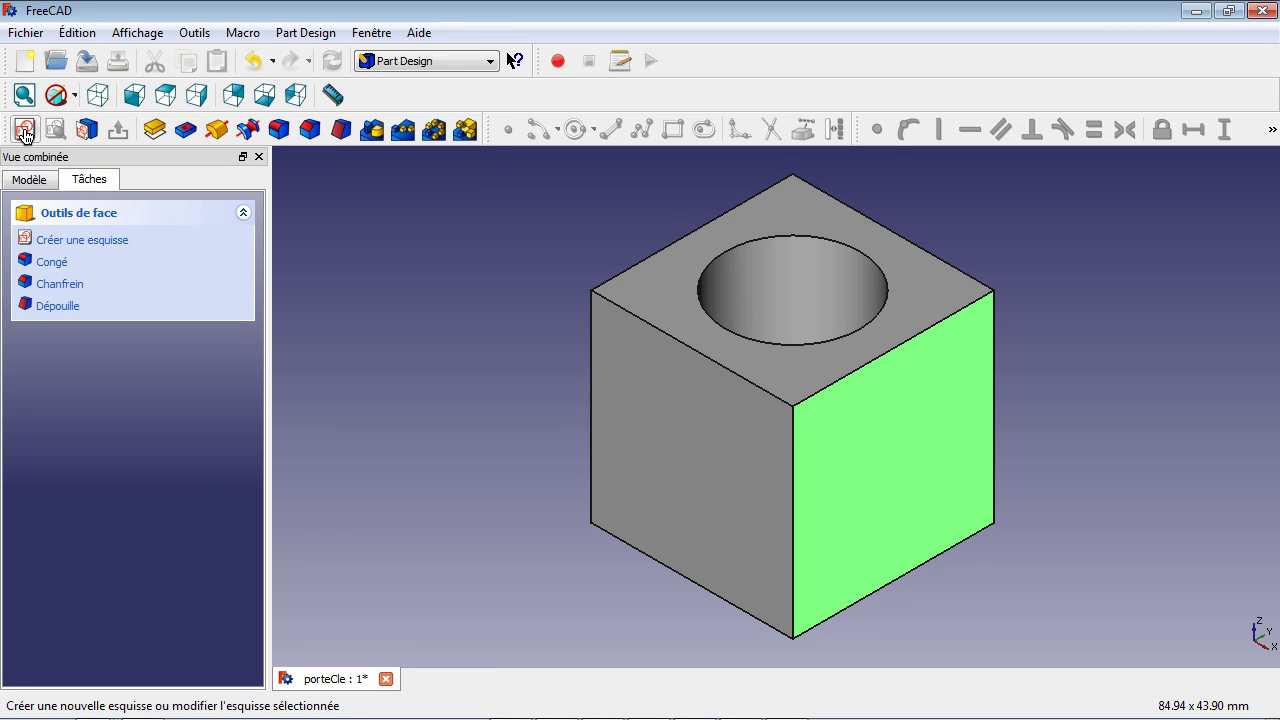
{"action": "left_click", "coordinate": [24, 131]}
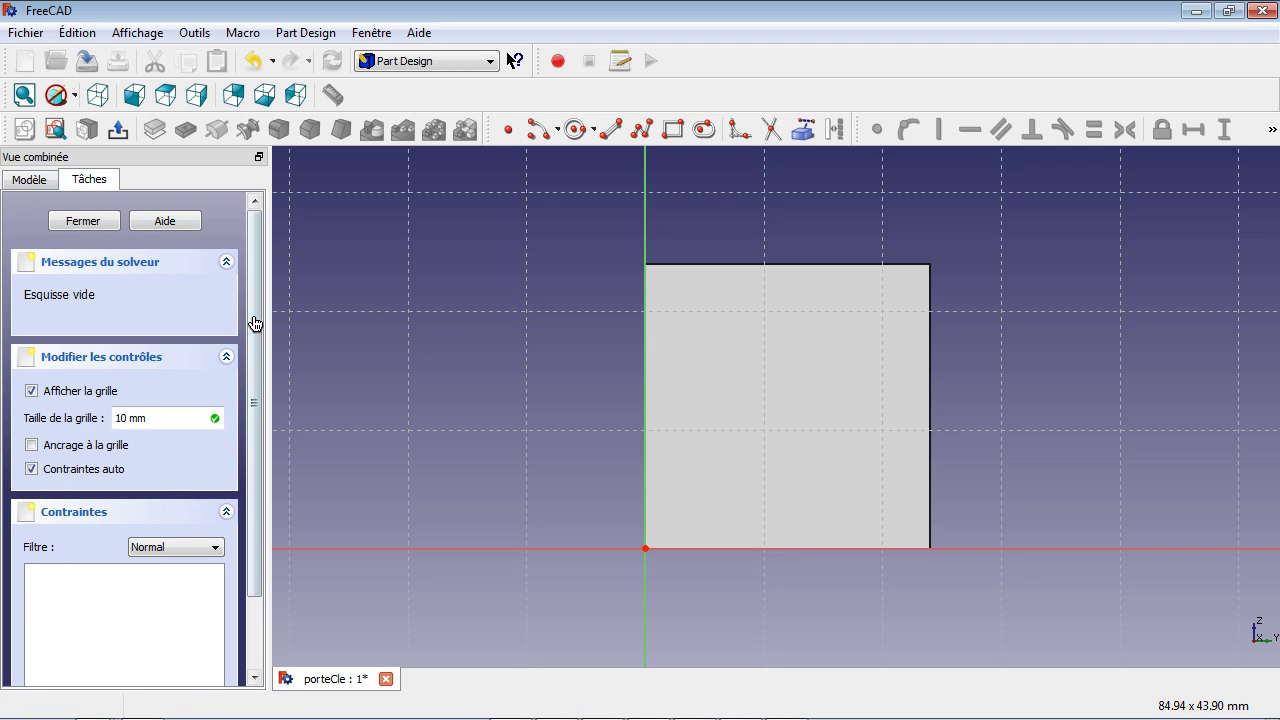
{"action": "left_click_drag", "start_coordinate": [254, 323], "coordinate": [260, 394]}
{"action": "left_click_drag", "start_coordinate": [256, 456], "coordinate": [257, 286]}
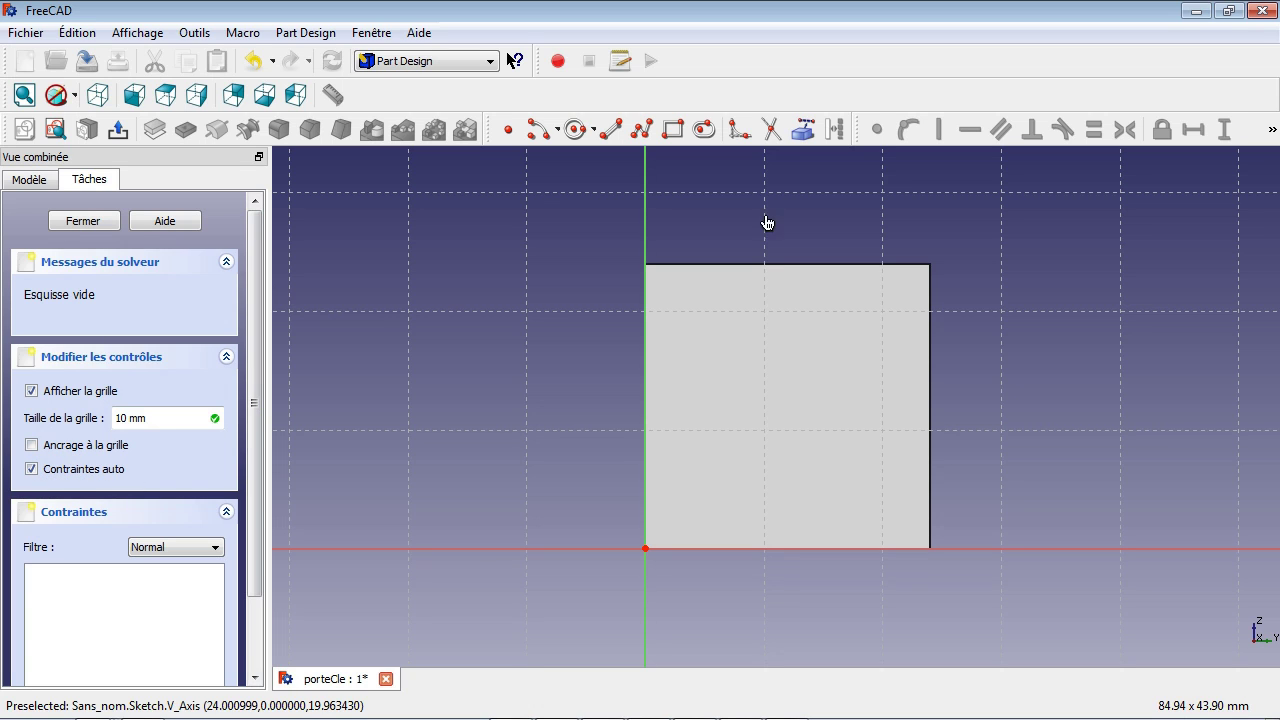
Sketch a rectangle about 13.7 mm wide inside the outline of the cube face
{"action": "left_click", "coordinate": [674, 130]}
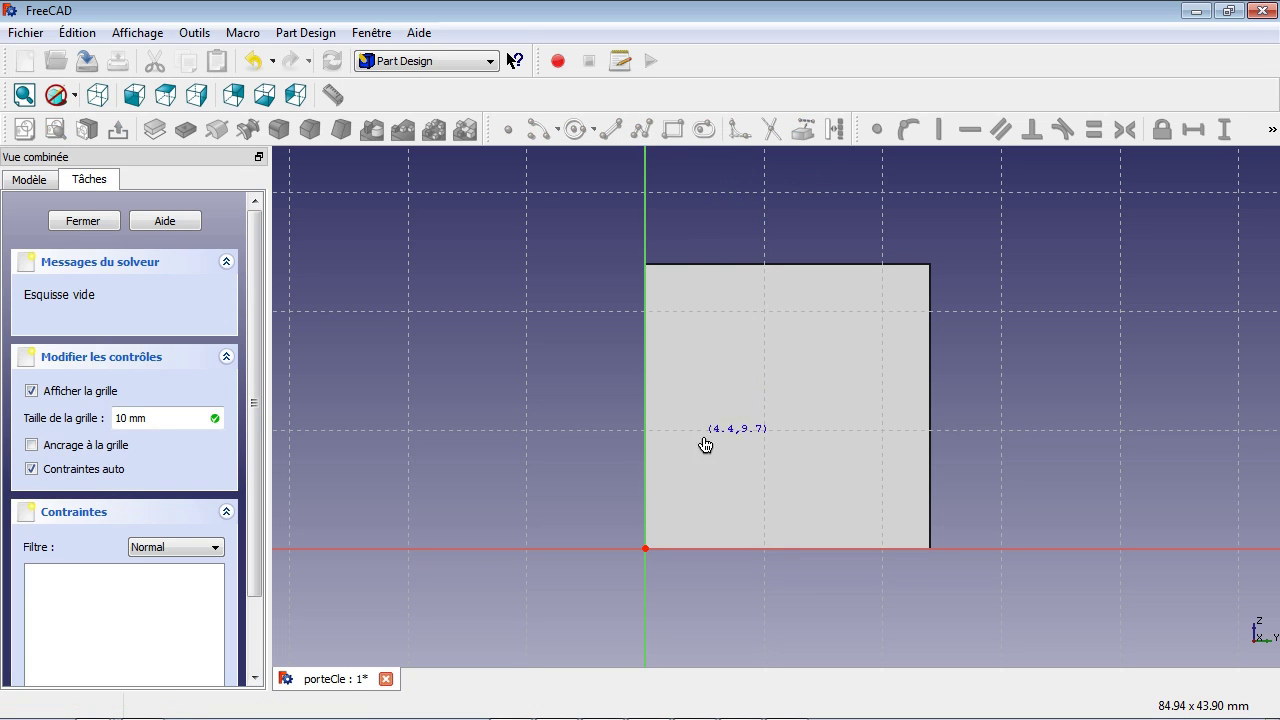
{"action": "left_click", "coordinate": [692, 510]}
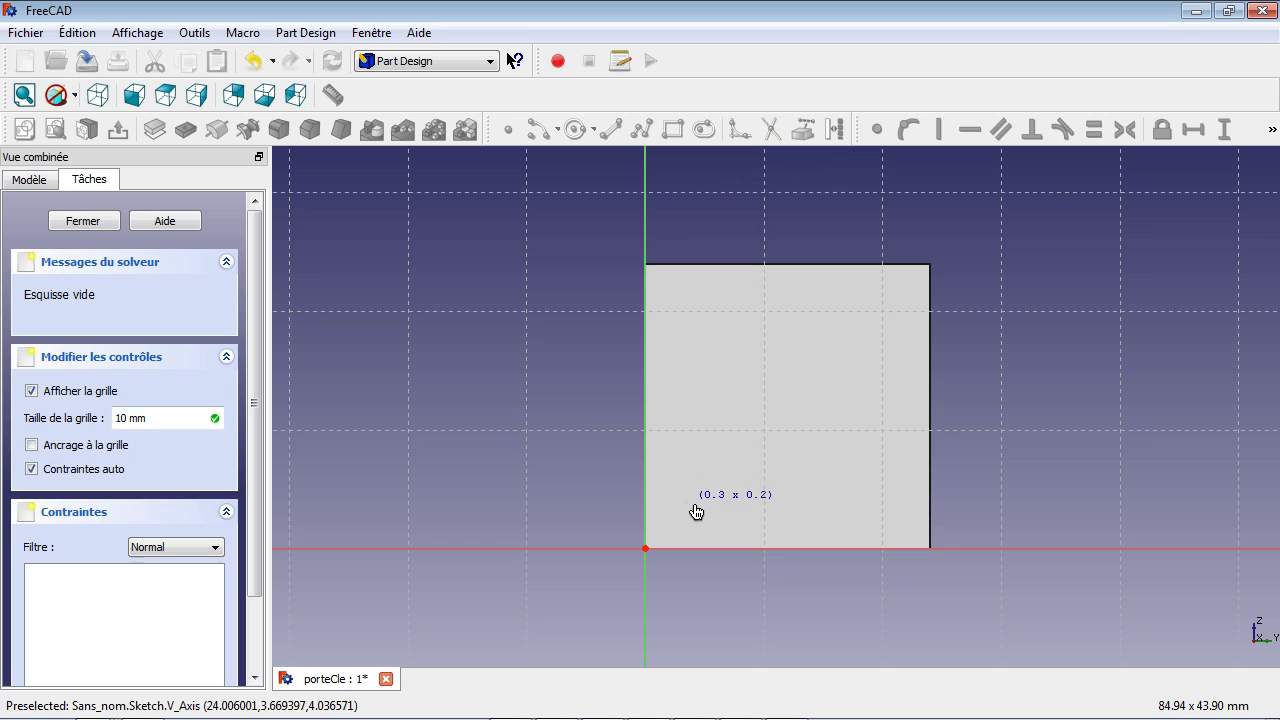
{"action": "left_click", "coordinate": [866, 347]}
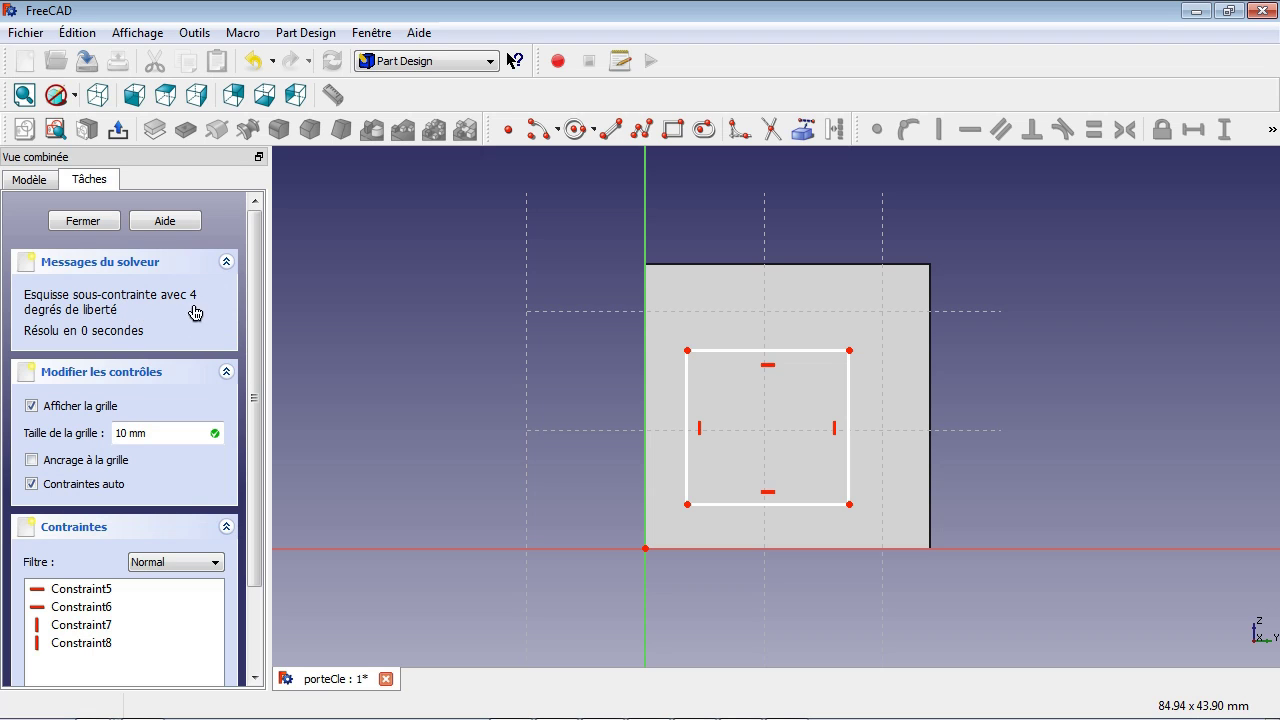
Filter the sketch constraints to show all (Tous), and return the filter to Normal
{"action": "left_click", "coordinate": [210, 568]}
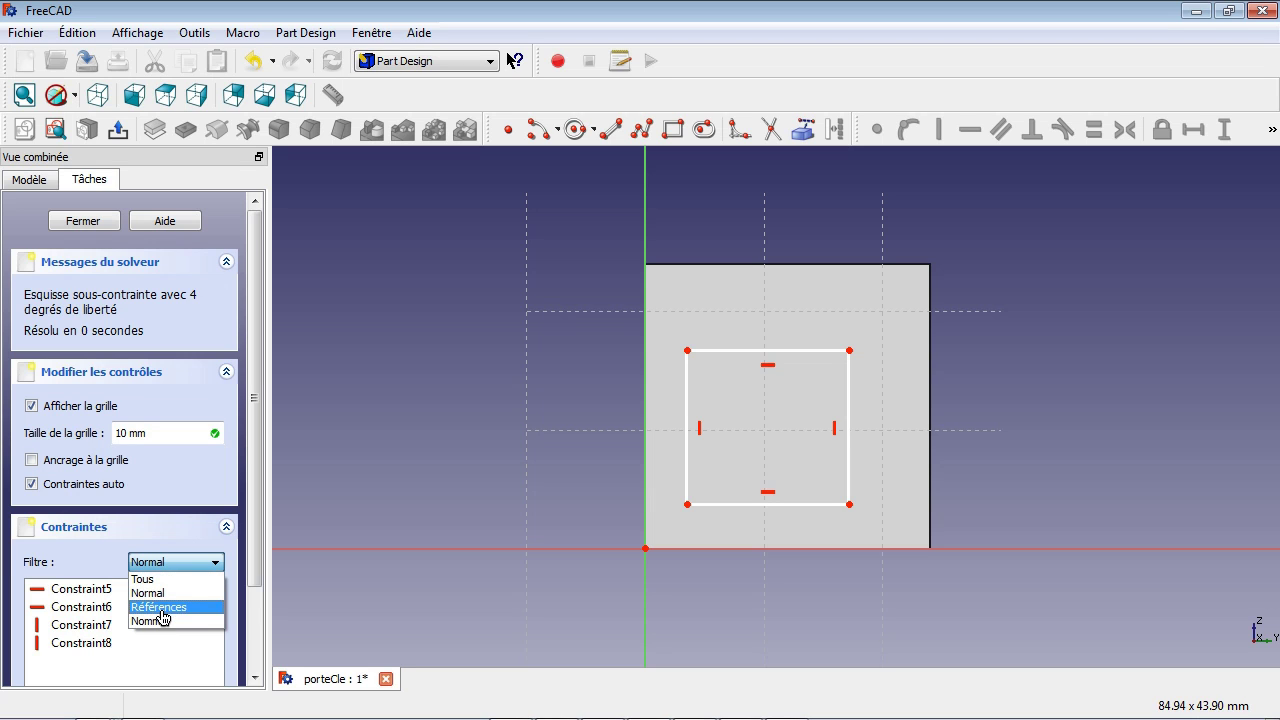
{"action": "left_click", "coordinate": [157, 580]}
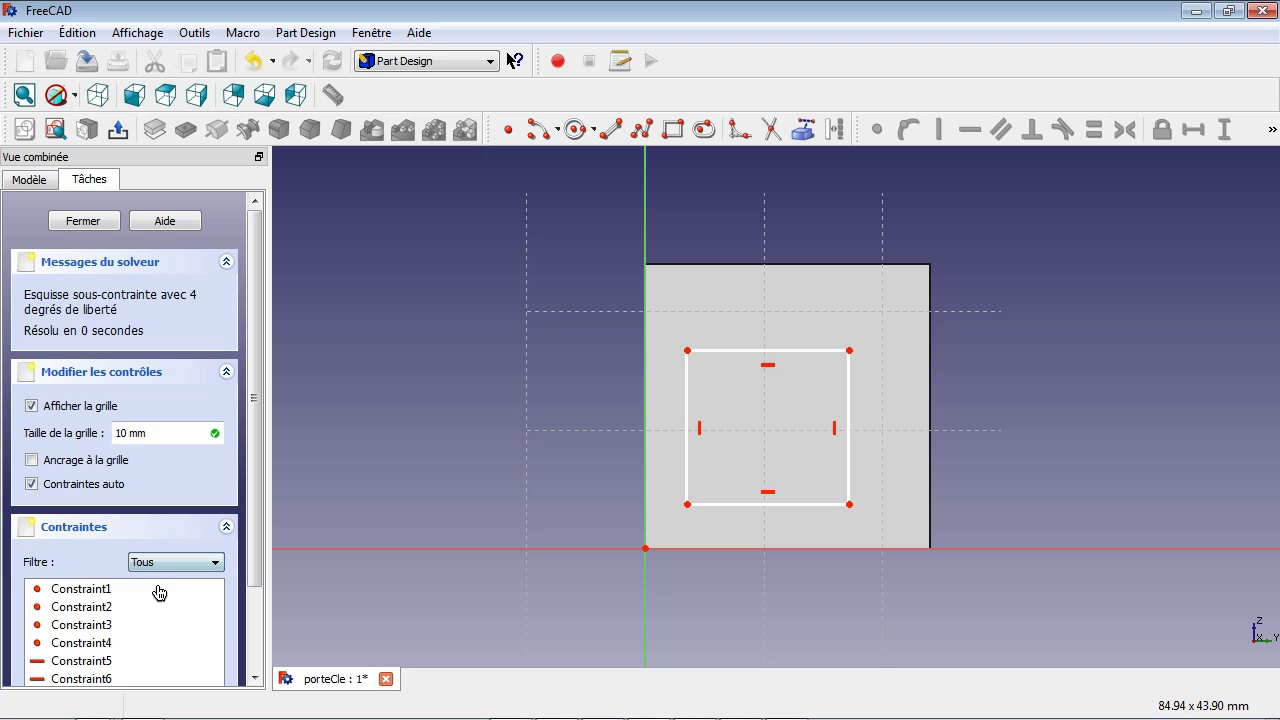
{"action": "left_click", "coordinate": [165, 563]}
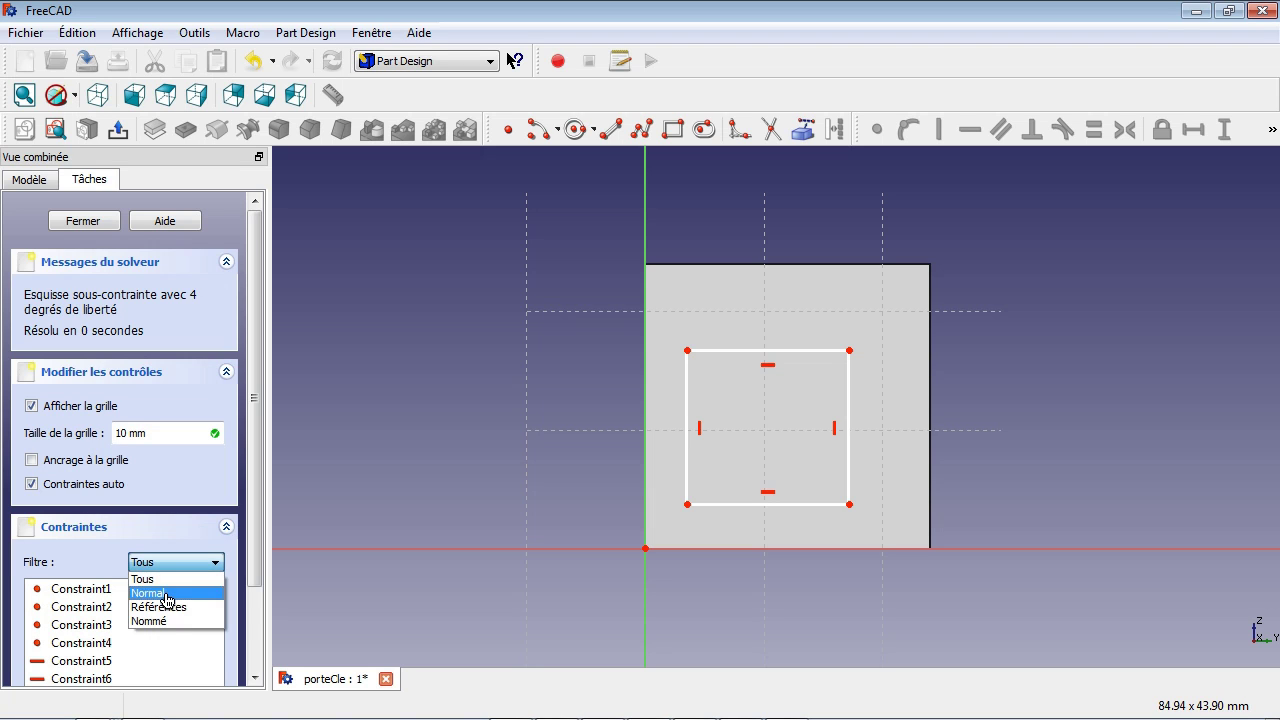
{"action": "left_click", "coordinate": [160, 590]}
Examine which rectangle sides carry the horizontal and vertical constraints by selecting them in the list and in the sketch
{"action": "left_click", "coordinate": [100, 644]}
{"action": "left_click", "coordinate": [91, 626]}
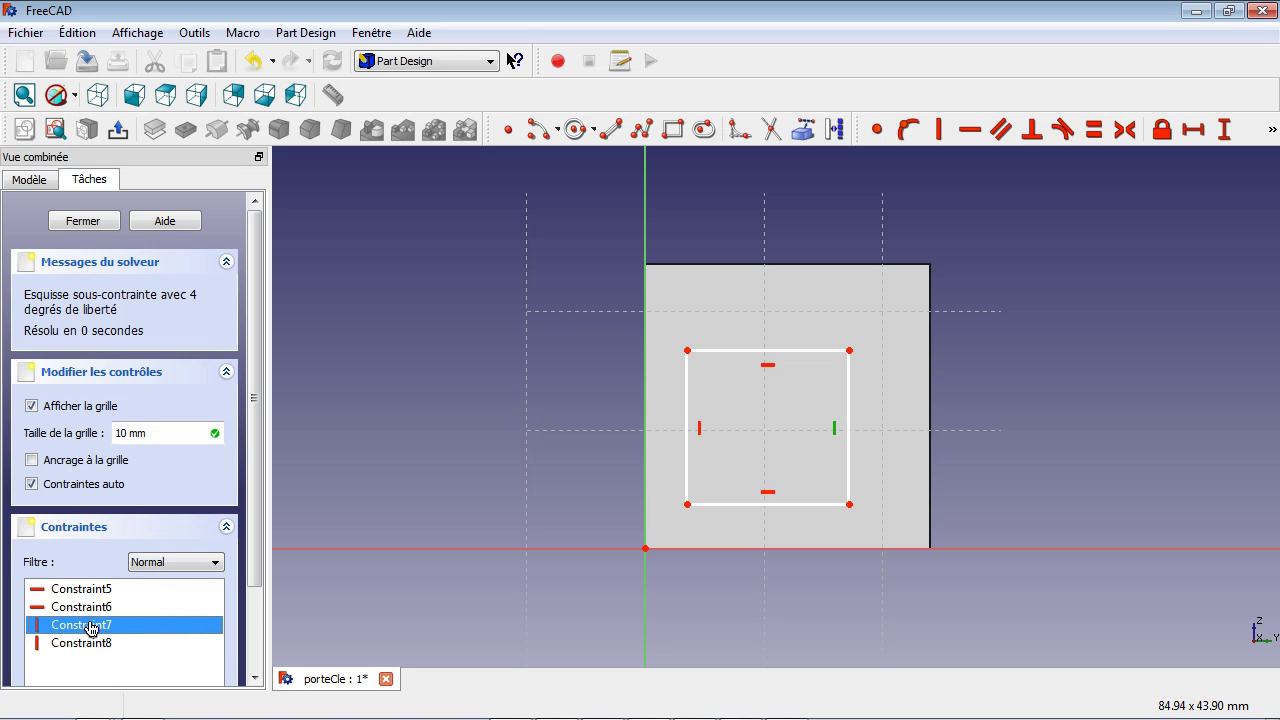
{"action": "left_click", "coordinate": [90, 607]}
{"action": "left_click", "coordinate": [768, 492]}
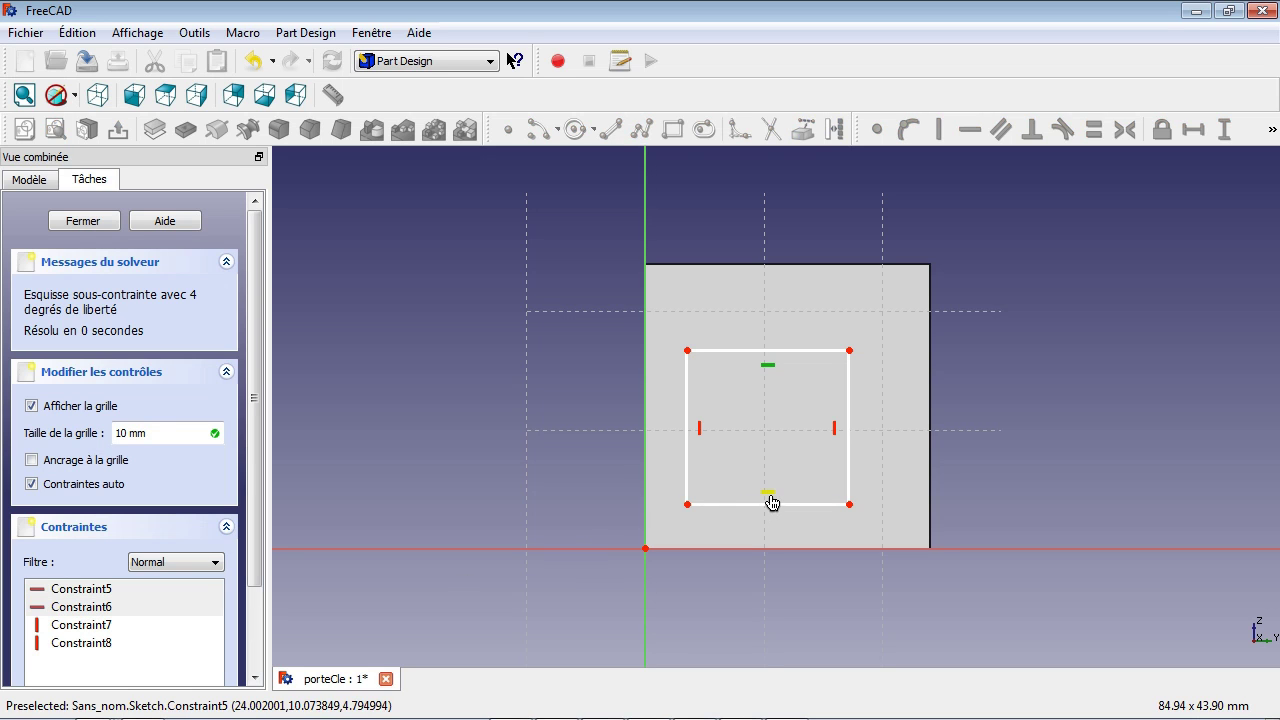
{"action": "left_click", "coordinate": [835, 430]}
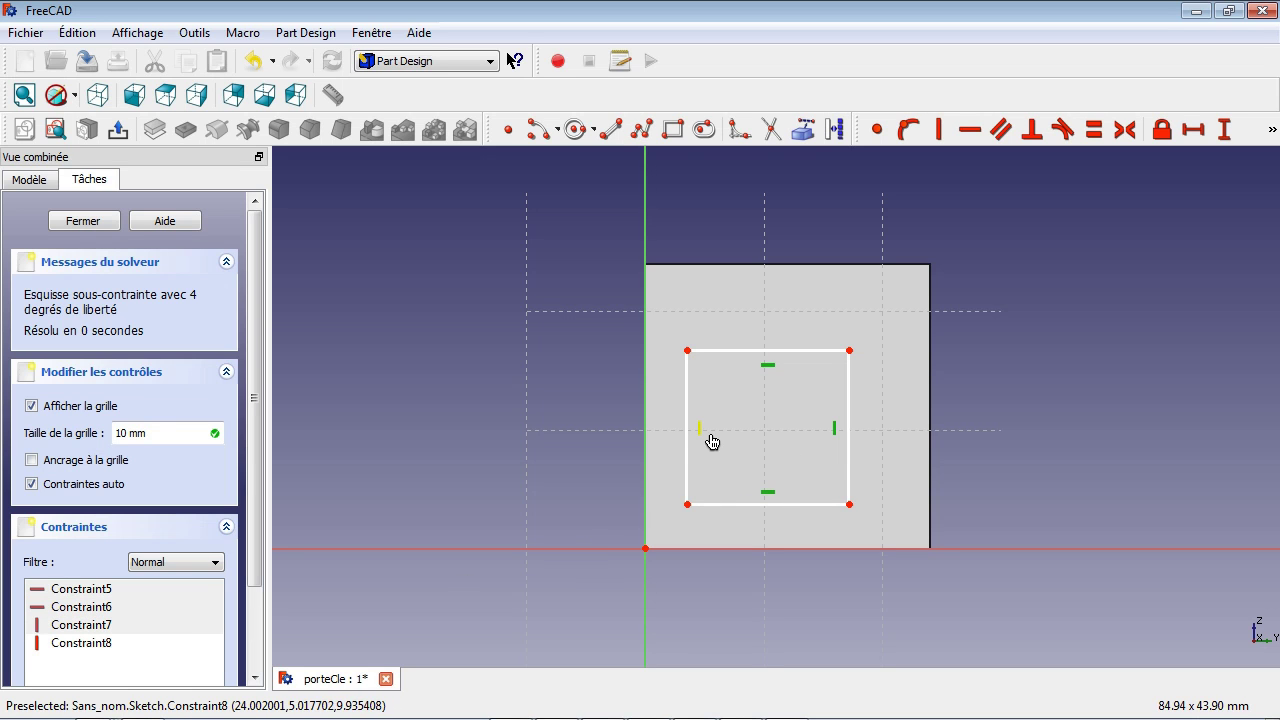
{"action": "left_click", "coordinate": [702, 432]}
{"action": "left_click", "coordinate": [123, 648]}
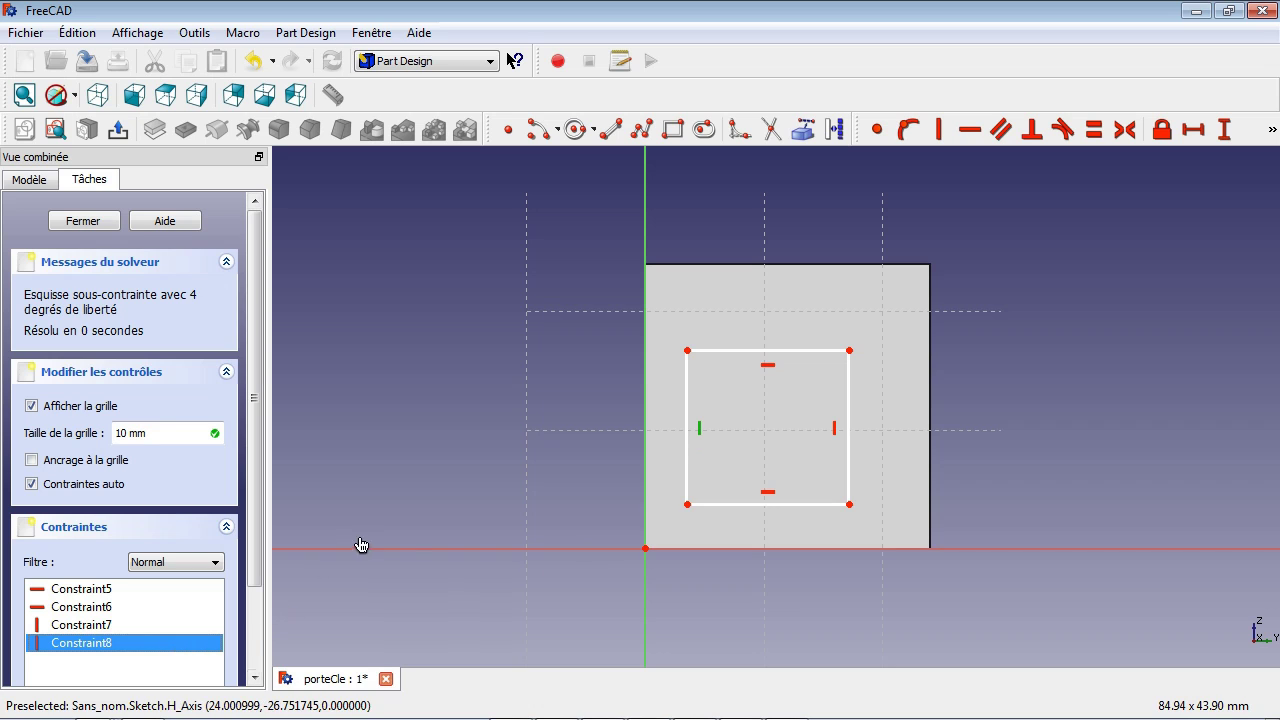
{"action": "left_click", "coordinate": [628, 475]}
Constrain the horizontal length of the rectangle's lower side to 14 mm and place the dimension below the cube face
{"action": "left_click", "coordinate": [763, 516]}
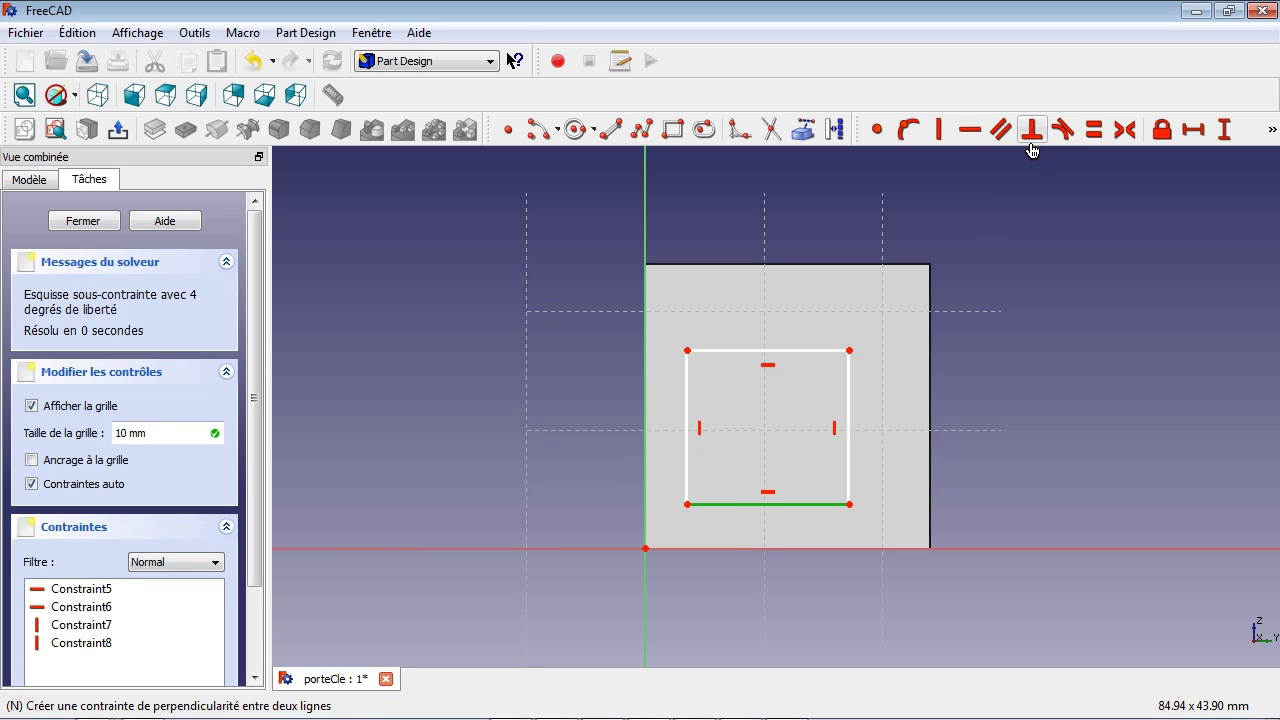
{"action": "left_click", "coordinate": [1190, 131]}
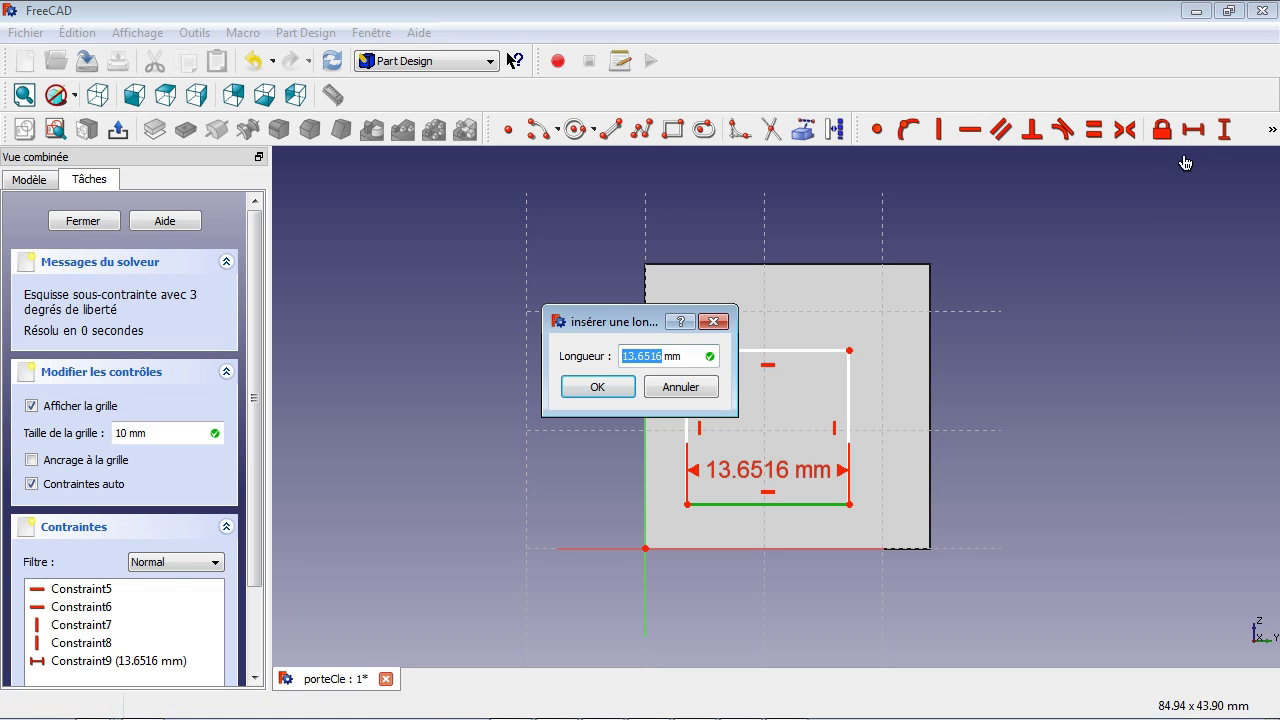
{"action": "type", "text": "14"}
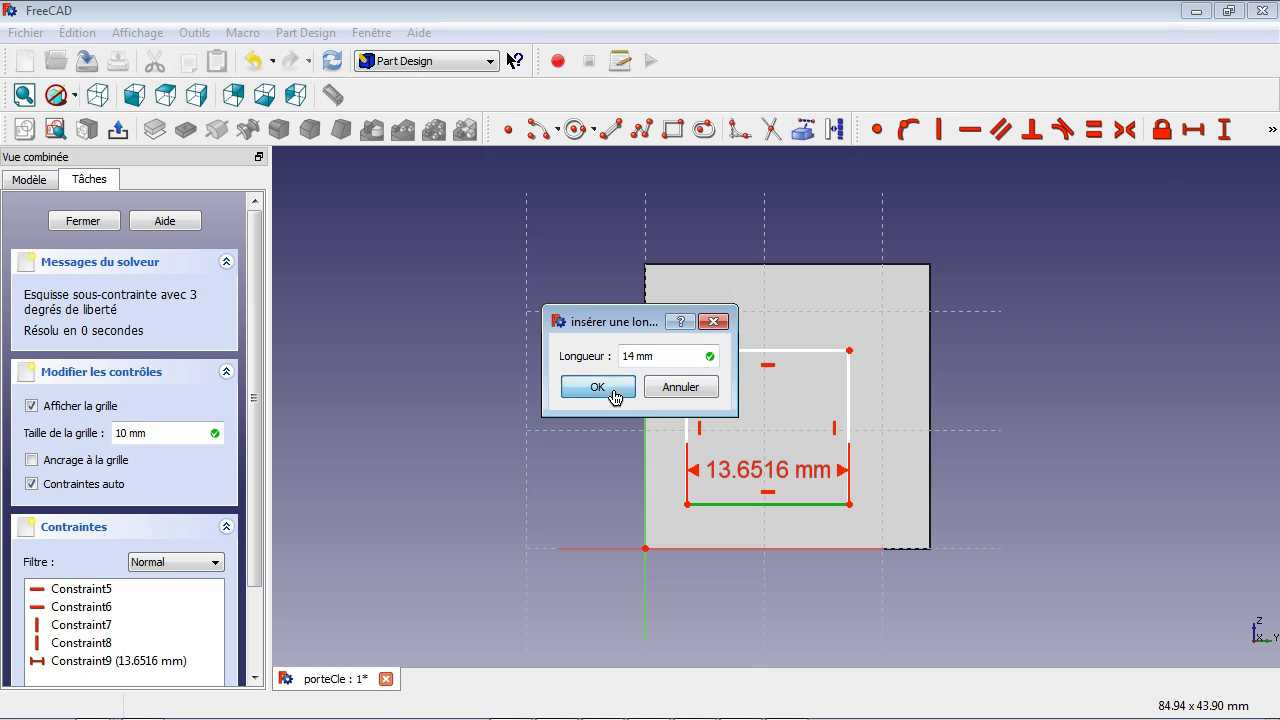
{"action": "left_click", "coordinate": [612, 391]}
{"action": "left_click_drag", "start_coordinate": [766, 484], "coordinate": [771, 608]}
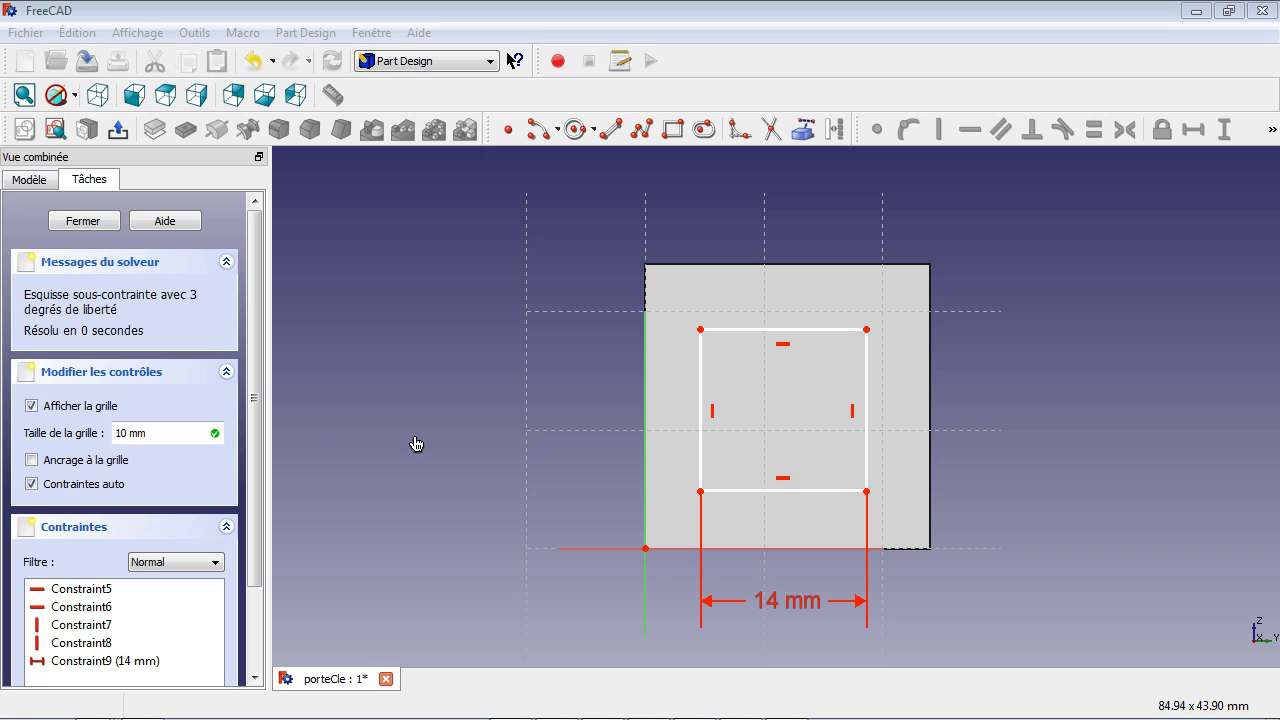
Lock the rectangle's lower-left corner relative to the origin and set its vertical distance to 5 mm
{"action": "left_click", "coordinate": [701, 493]}
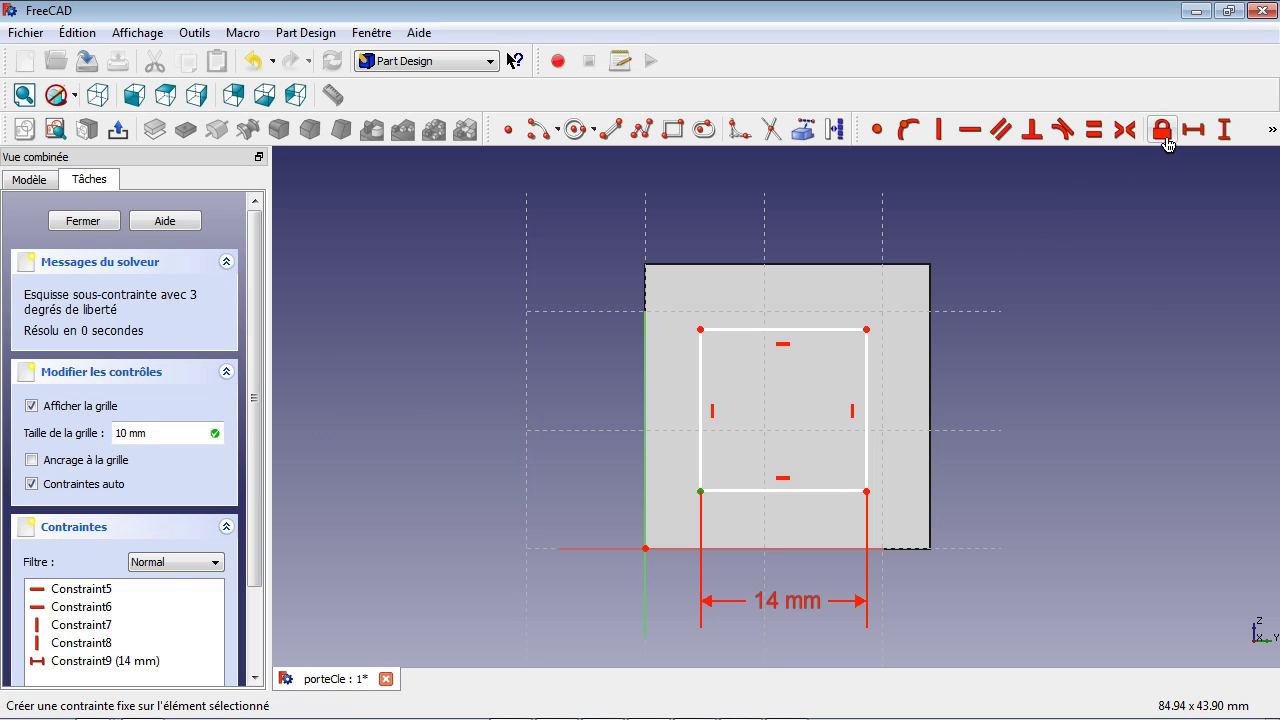
{"action": "left_click", "coordinate": [1163, 133]}
{"action": "left_click_drag", "start_coordinate": [586, 537], "coordinate": [456, 596]}
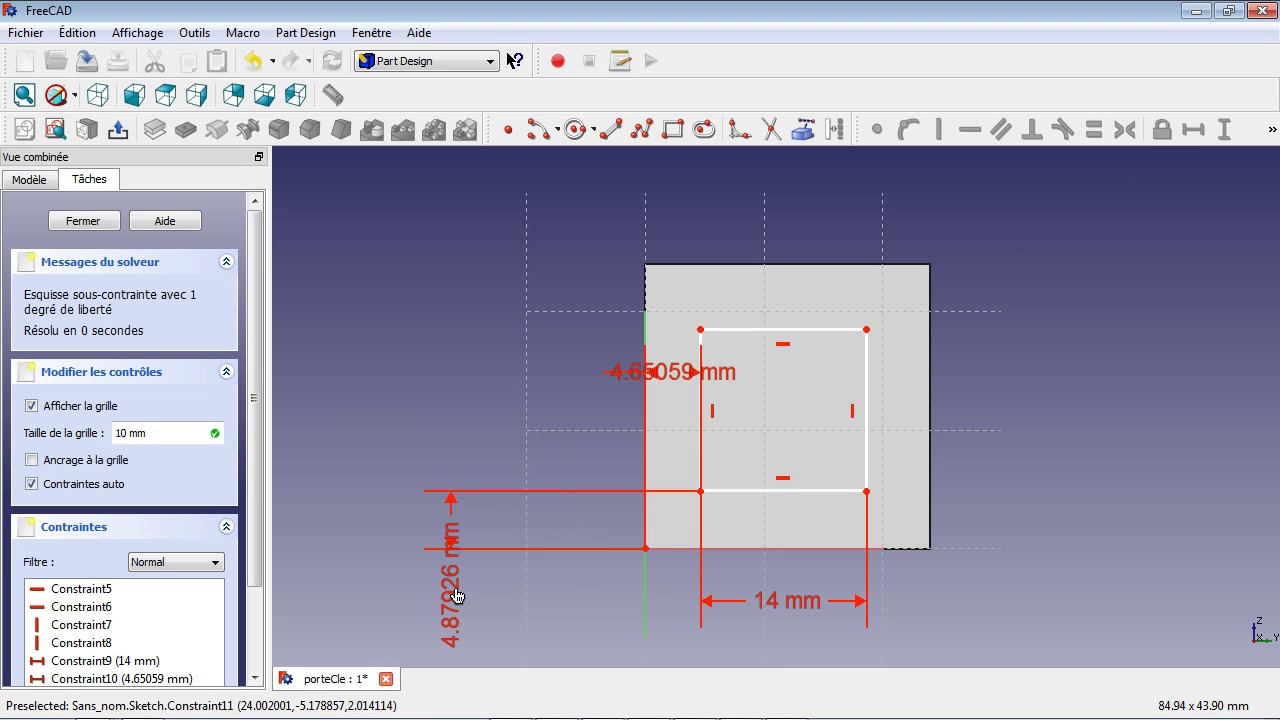
{"action": "double_click", "coordinate": [460, 597]}
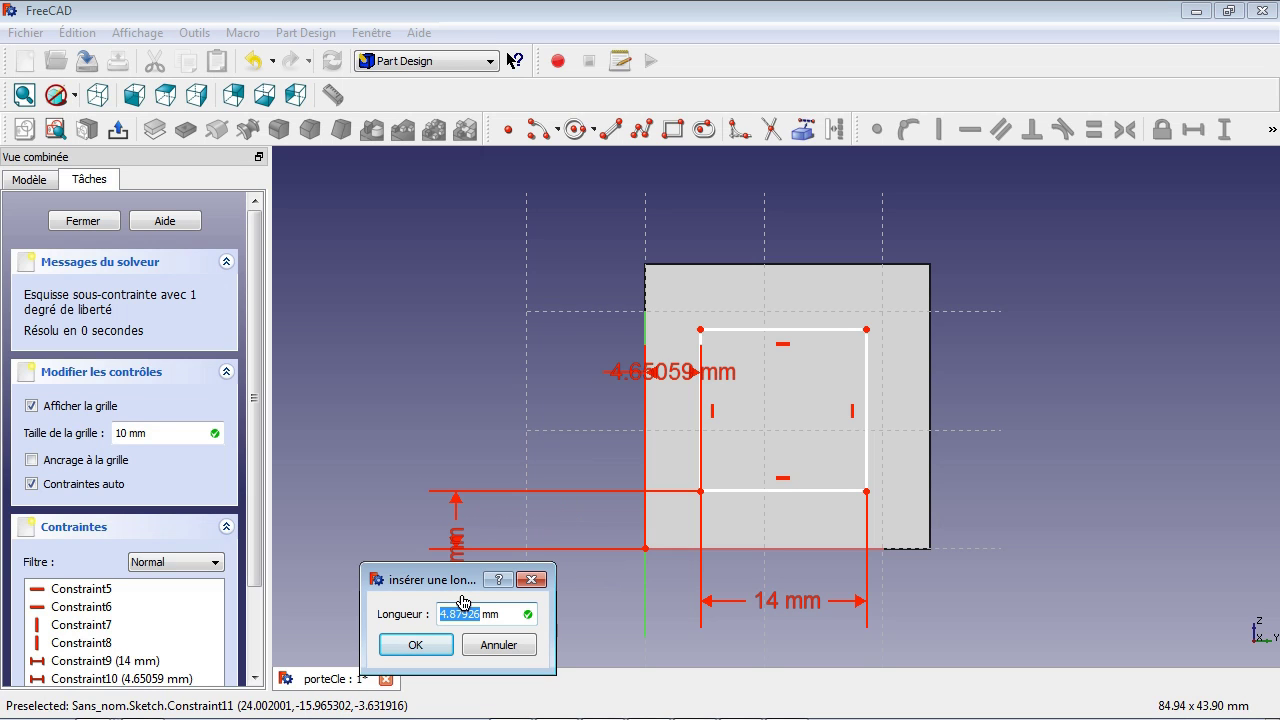
{"action": "type", "text": "5"}
{"action": "left_click", "coordinate": [443, 648]}
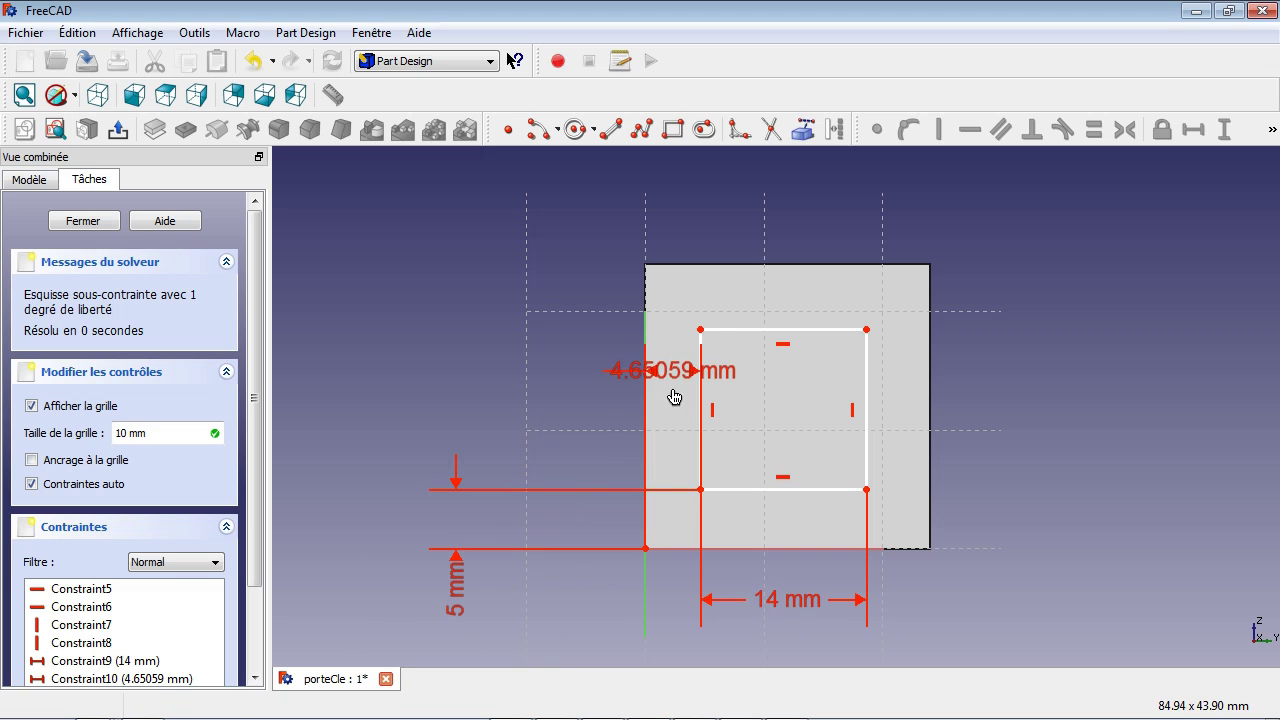
Set the lower-left corner's horizontal distance from the vertical axis to 5 mm and place the dimension outside the face
{"action": "left_click_drag", "start_coordinate": [670, 378], "coordinate": [543, 320]}
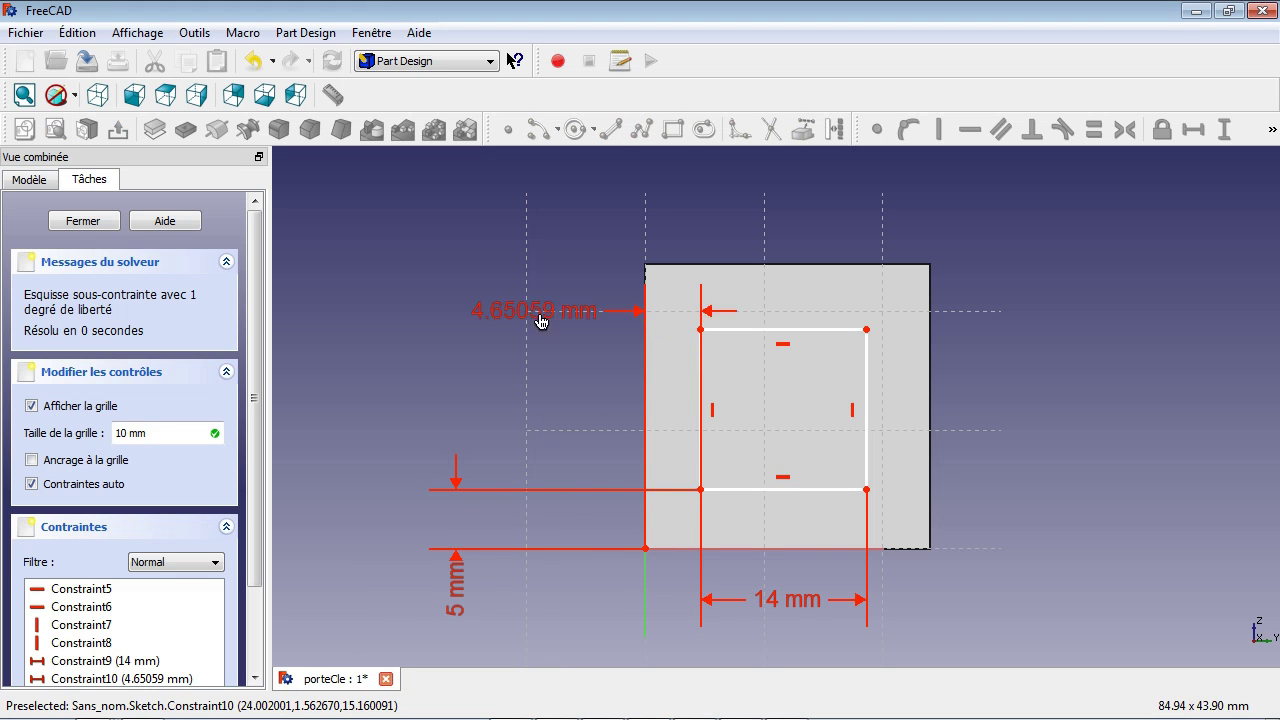
{"action": "double_click", "coordinate": [508, 318]}
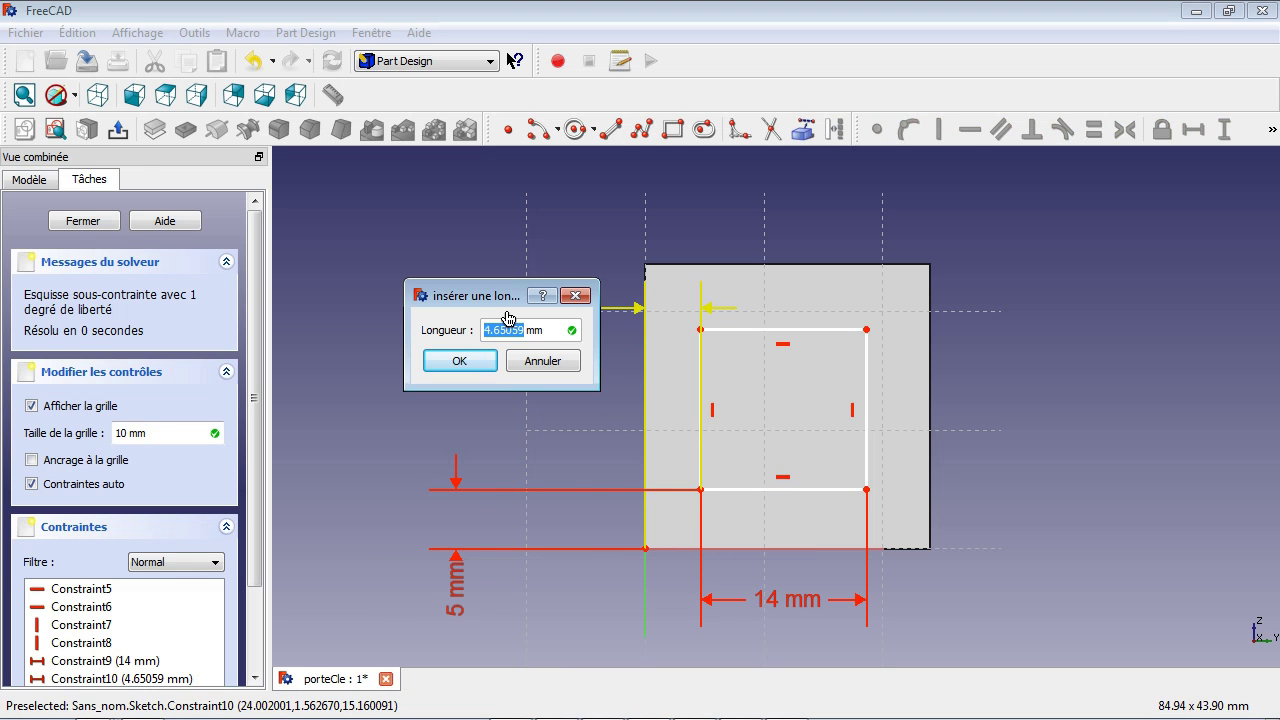
{"action": "type", "text": "5"}
{"action": "key", "text": "Return"}
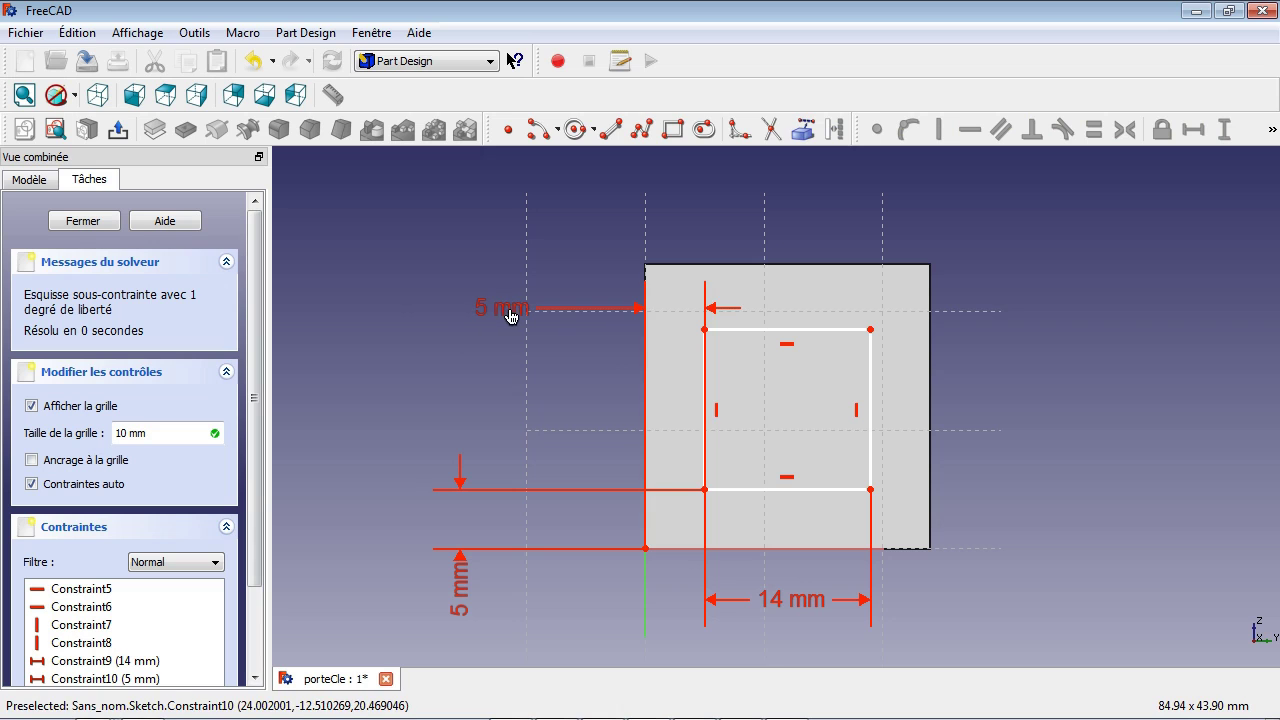
{"action": "left_click_drag", "start_coordinate": [520, 320], "coordinate": [480, 385]}
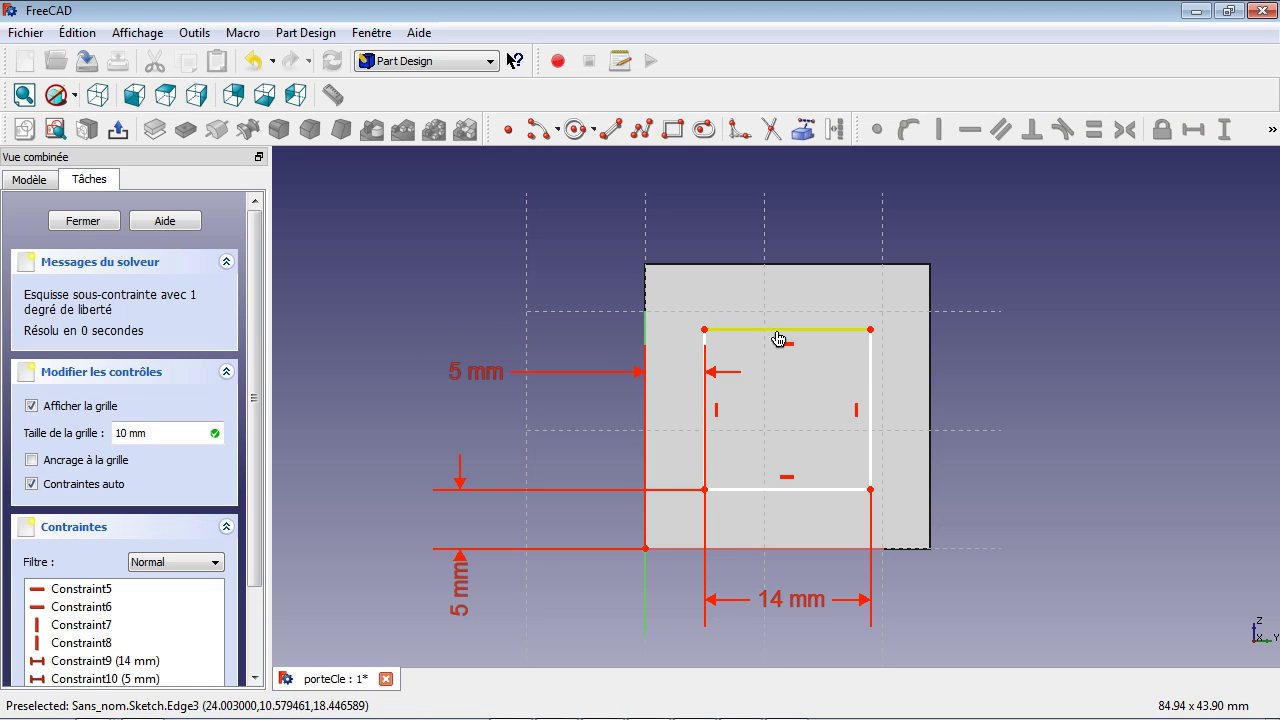
Stretch the rectangle's upper side slightly upward and move the horizontal 5 mm dimension closer to the cube face
{"action": "mouse_move", "coordinate": [786, 340]}
{"action": "left_mouse_down"}
{"action": "mouse_move", "coordinate": [786, 447]}
{"action": "mouse_move", "coordinate": [800, 325]}
{"action": "left_mouse_up"}
{"action": "double_click", "coordinate": [480, 382]}
{"action": "mouse_move", "coordinate": [478, 371]}
{"action": "left_mouse_down"}
{"action": "mouse_move", "coordinate": [476, 417]}
{"action": "mouse_move", "coordinate": [556, 427]}
{"action": "left_mouse_up"}
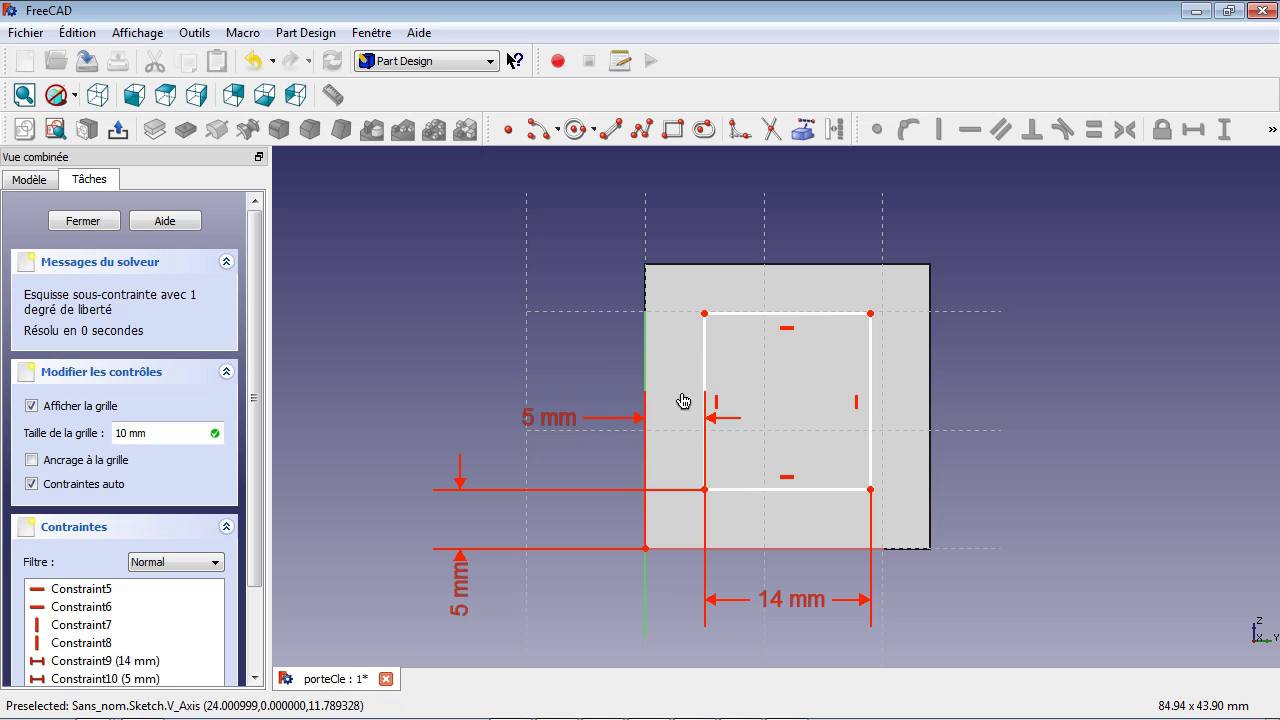
Apply an equality constraint to all four sides of the rectangle and leave the sketch
{"action": "left_click", "coordinate": [708, 365]}
{"action": "left_click", "coordinate": [790, 492]}
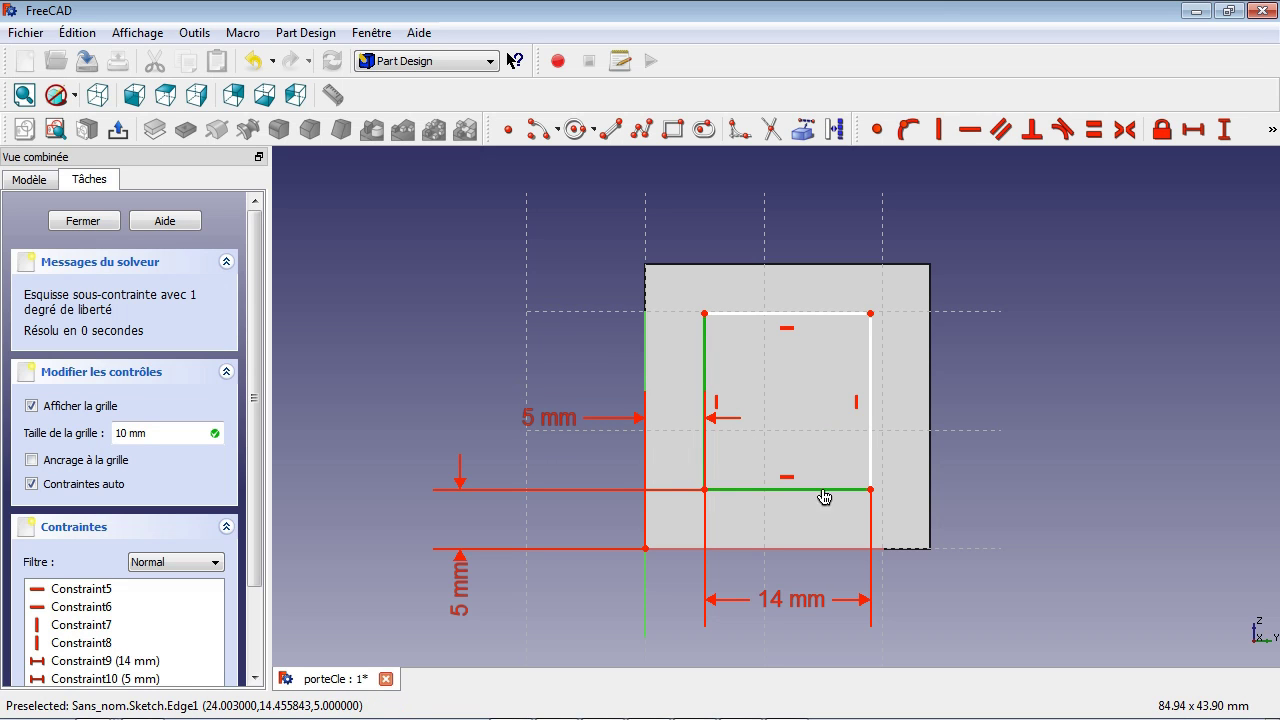
{"action": "left_click", "coordinate": [872, 442]}
{"action": "left_click", "coordinate": [828, 333]}
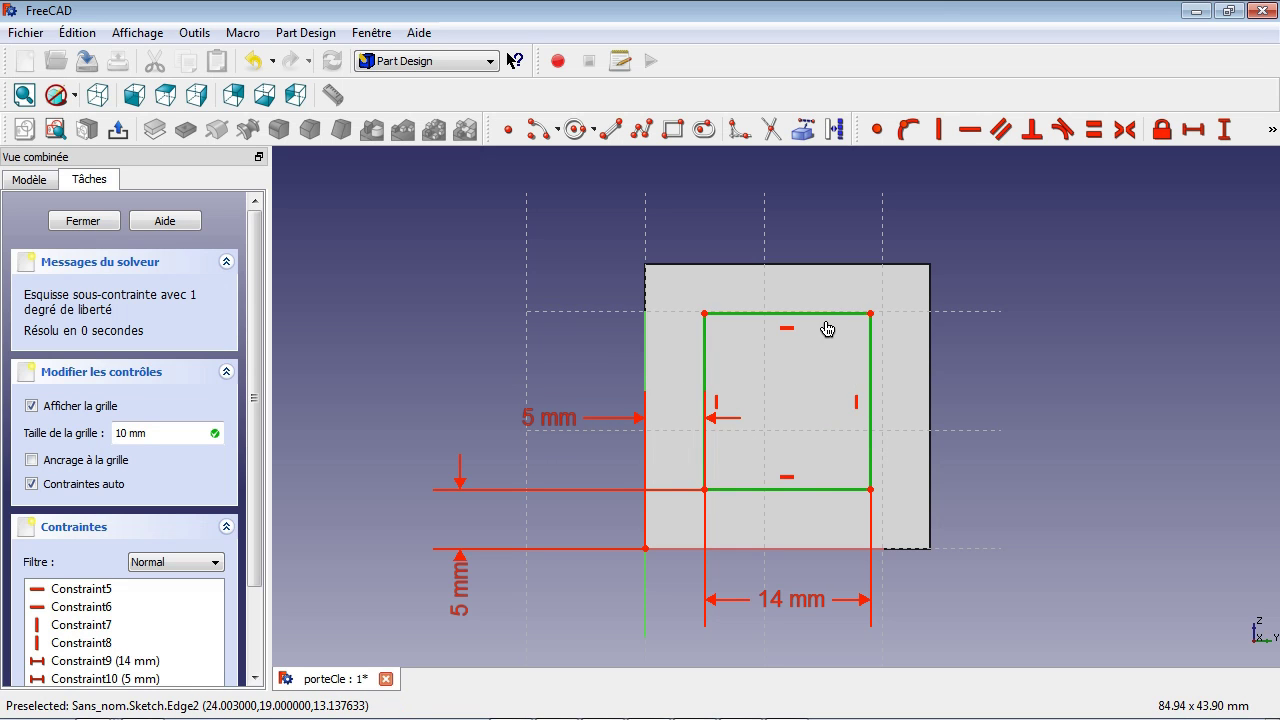
{"action": "left_click", "coordinate": [1093, 134]}
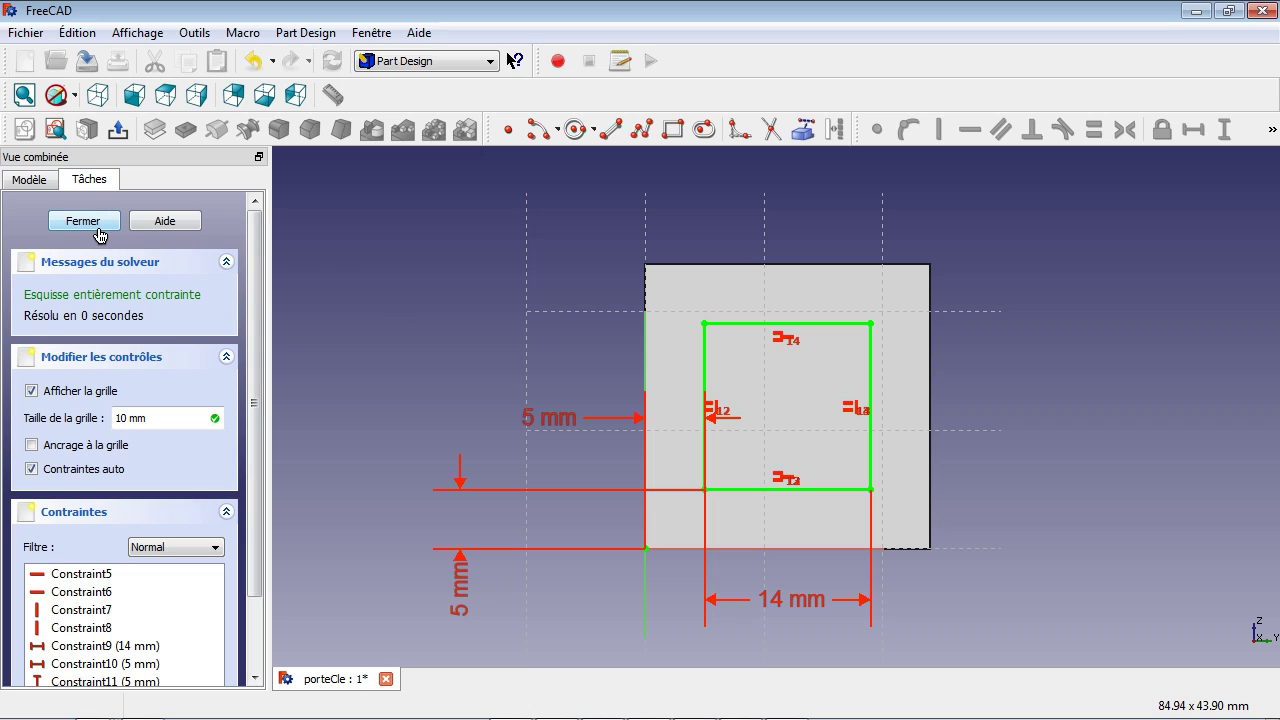
{"action": "left_click", "coordinate": [119, 131]}
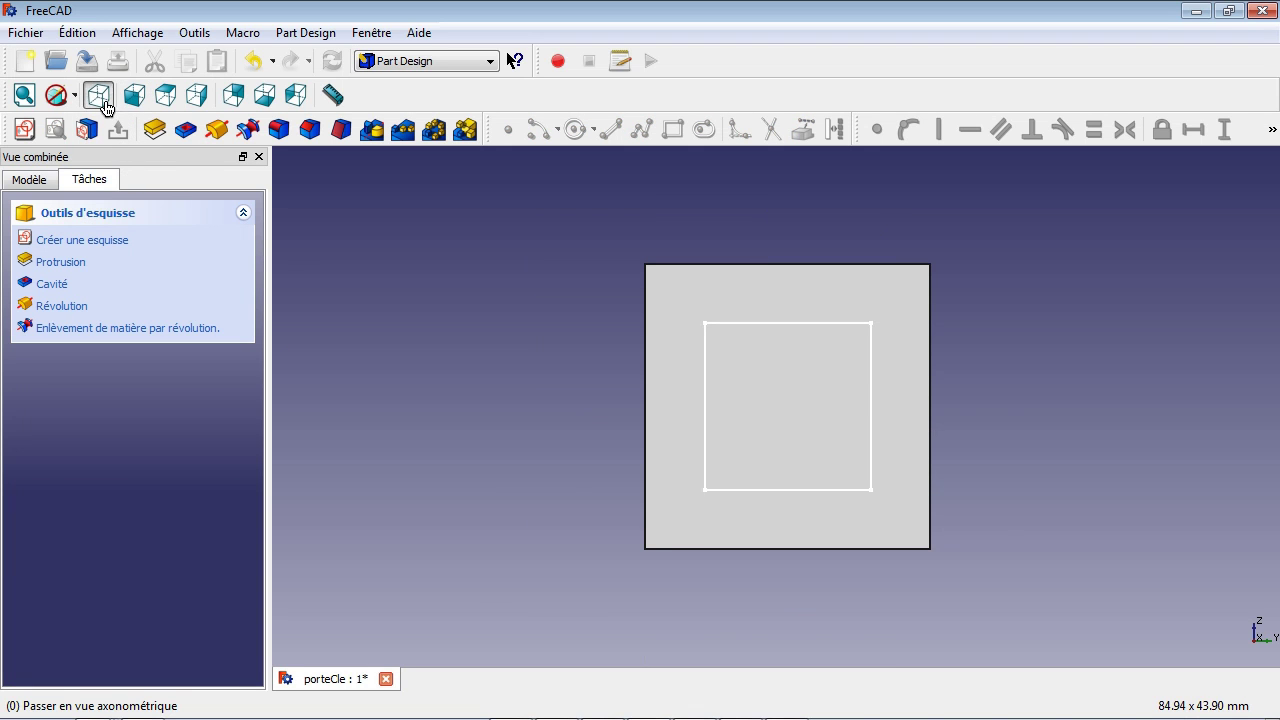
Create a pocket from the square sketch, trying lengths of 10 and 20, and inspect the cut inside the cube
{"action": "left_click", "coordinate": [98, 95]}
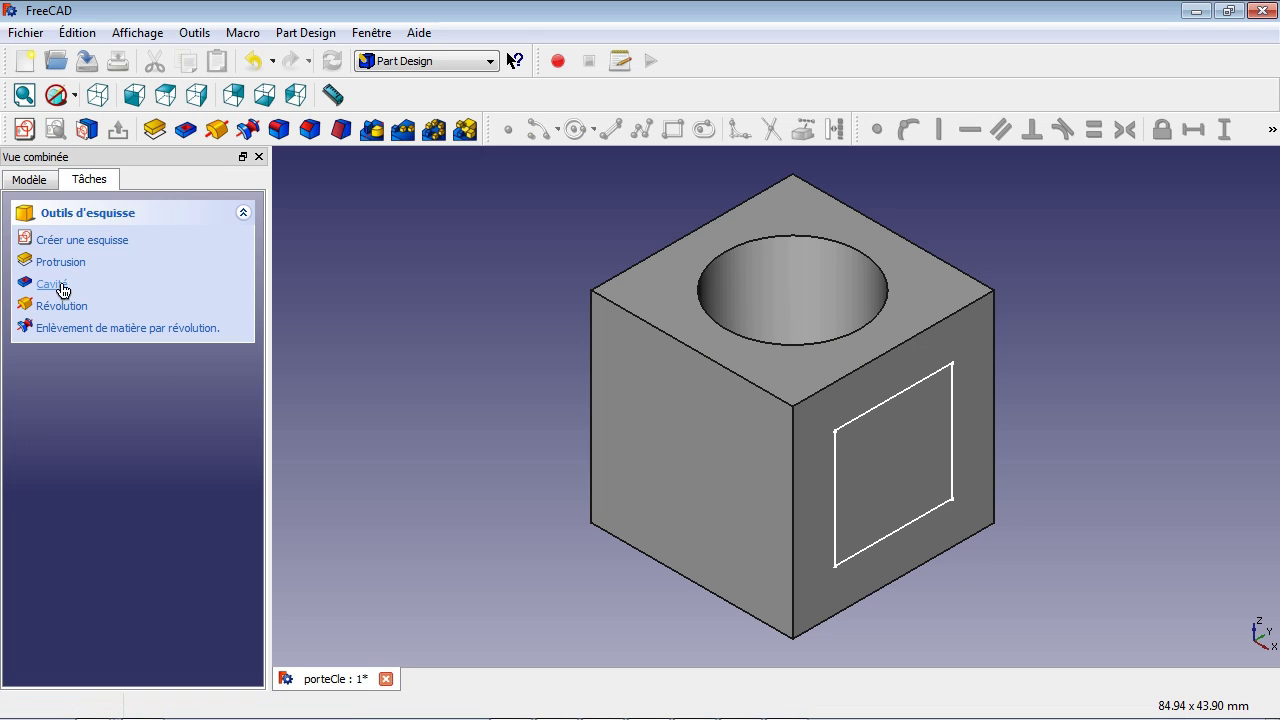
{"action": "left_click", "coordinate": [185, 131]}
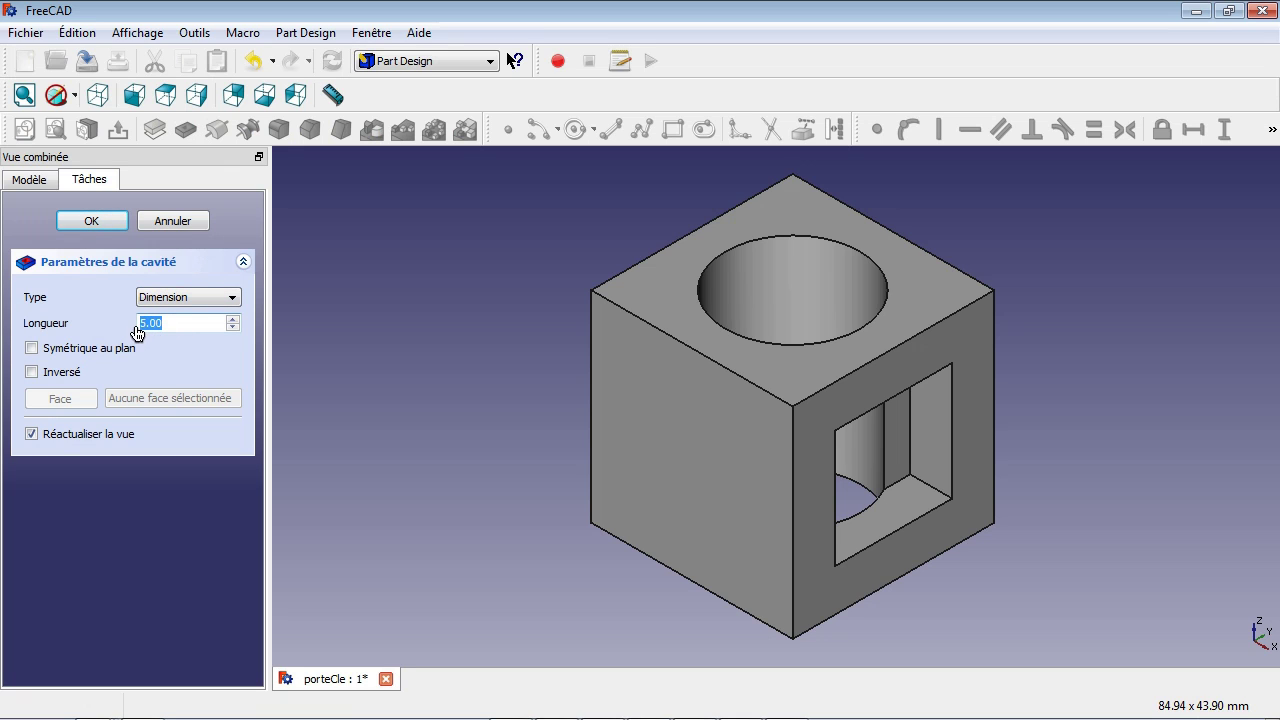
{"action": "type", "text": "10"}
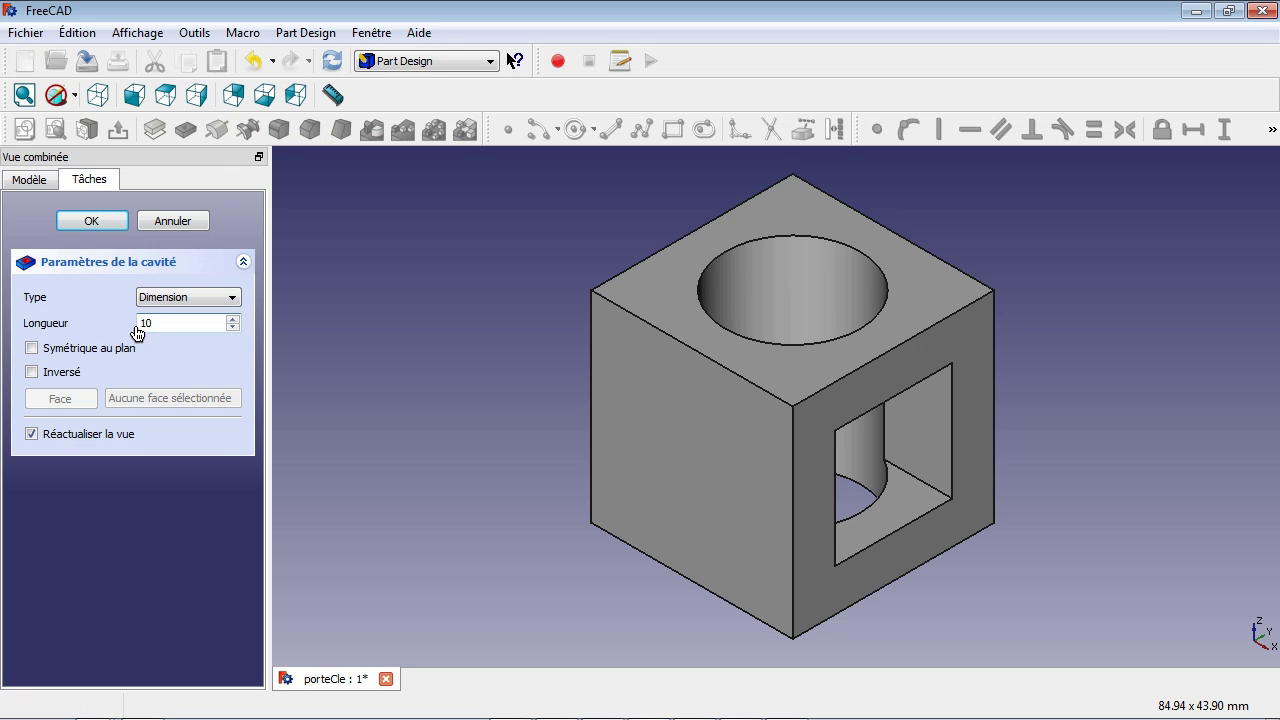
{"action": "double_click", "coordinate": [143, 323]}
{"action": "type", "text": "20"}
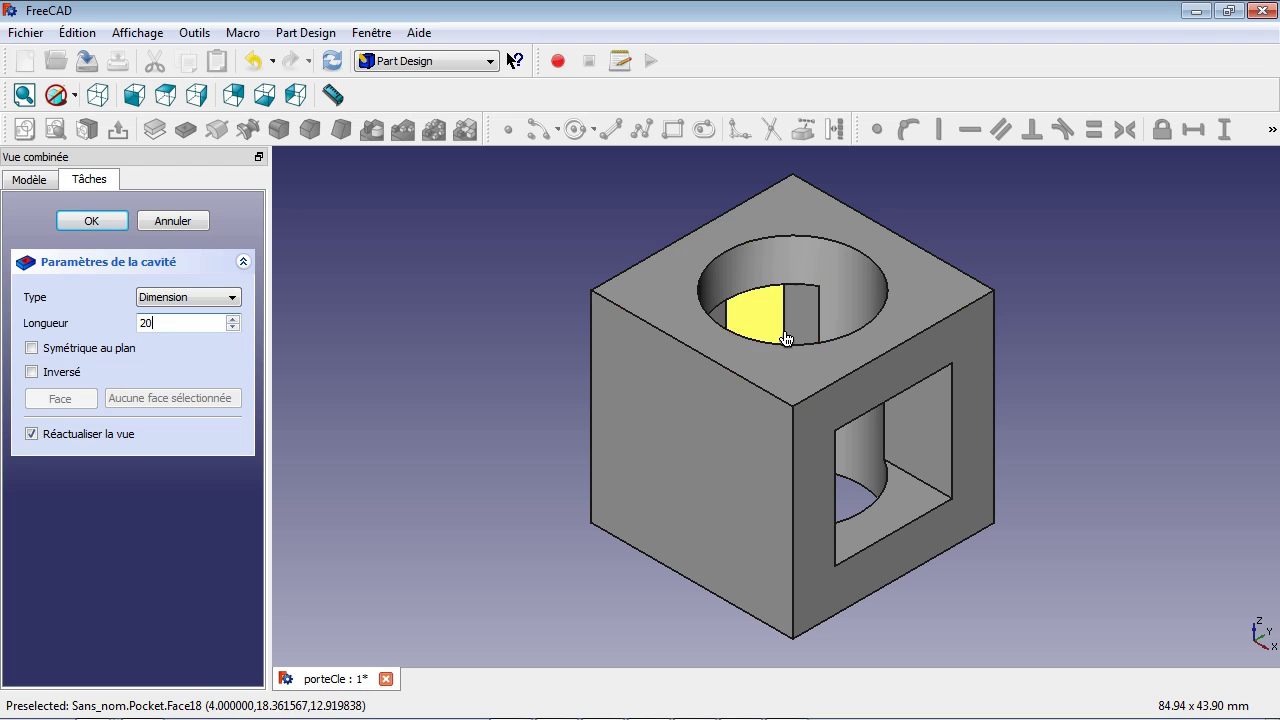
{"action": "middle_click_drag", "start_coordinate": [571, 577], "coordinate": [323, 609]}
{"action": "middle_click_drag", "start_coordinate": [560, 531], "coordinate": [543, 477]}
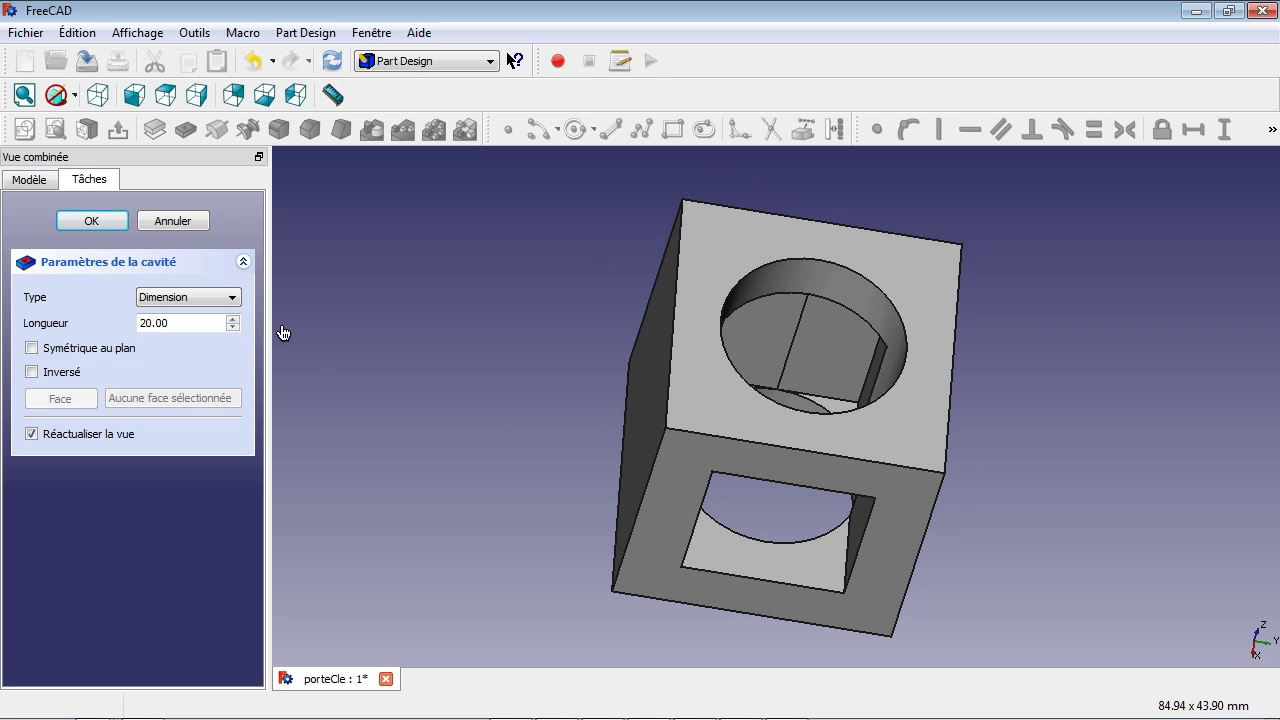
Set the pocket type to À travers tout so the square cuts through the whole cube, and accept it
{"action": "left_click", "coordinate": [207, 299]}
{"action": "left_click", "coordinate": [207, 329]}
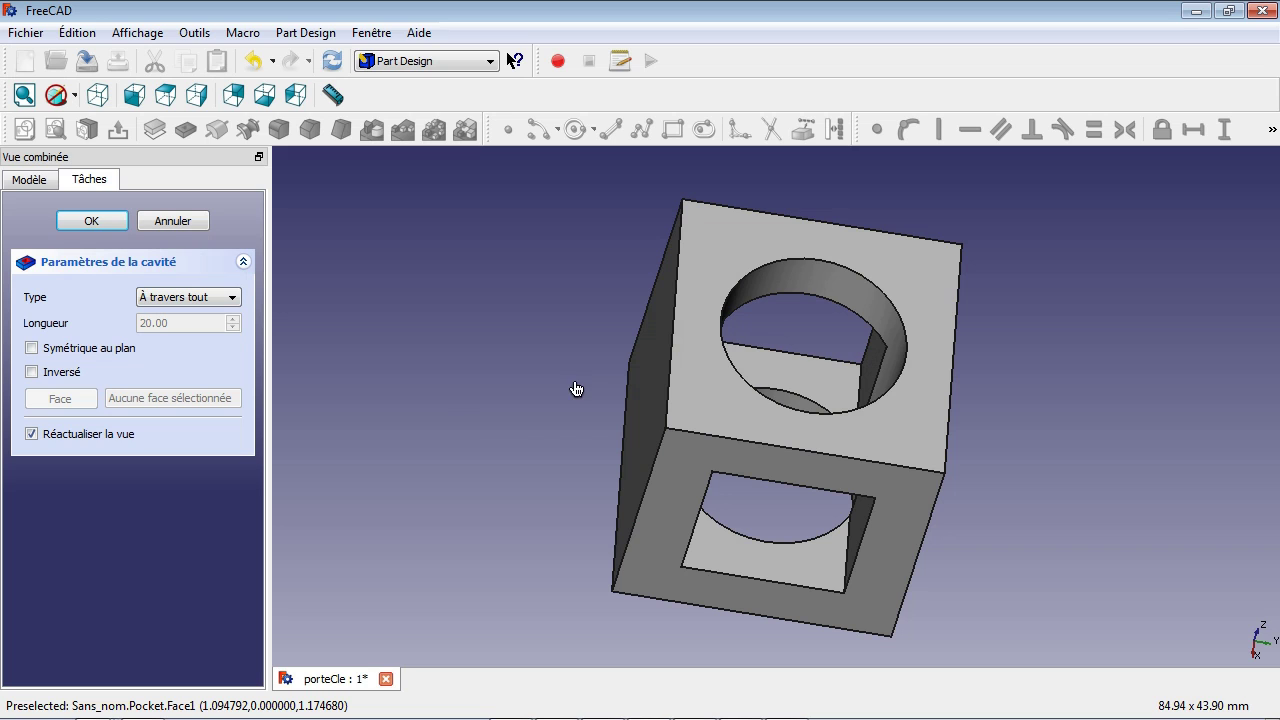
{"action": "left_click", "coordinate": [91, 221]}
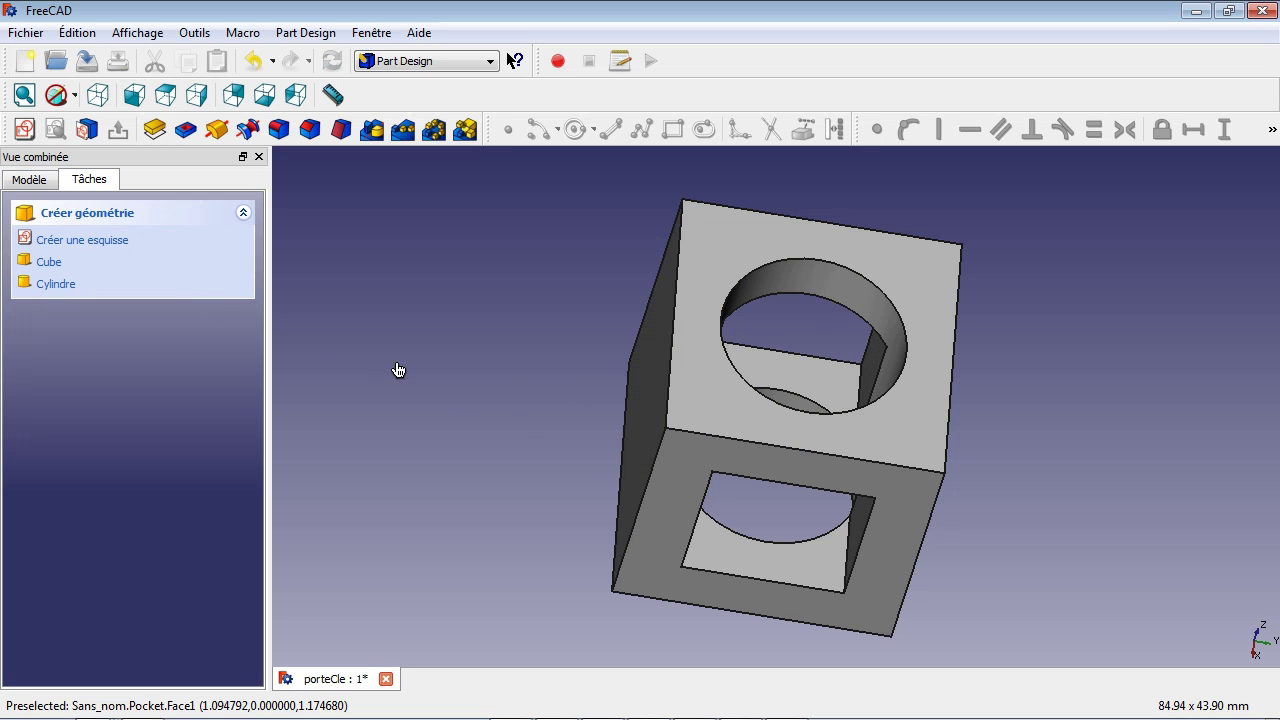
Restore the axonometric view, display the model tree, and save the porteCle document
{"action": "left_click", "coordinate": [98, 95]}
{"action": "left_click", "coordinate": [42, 184]}
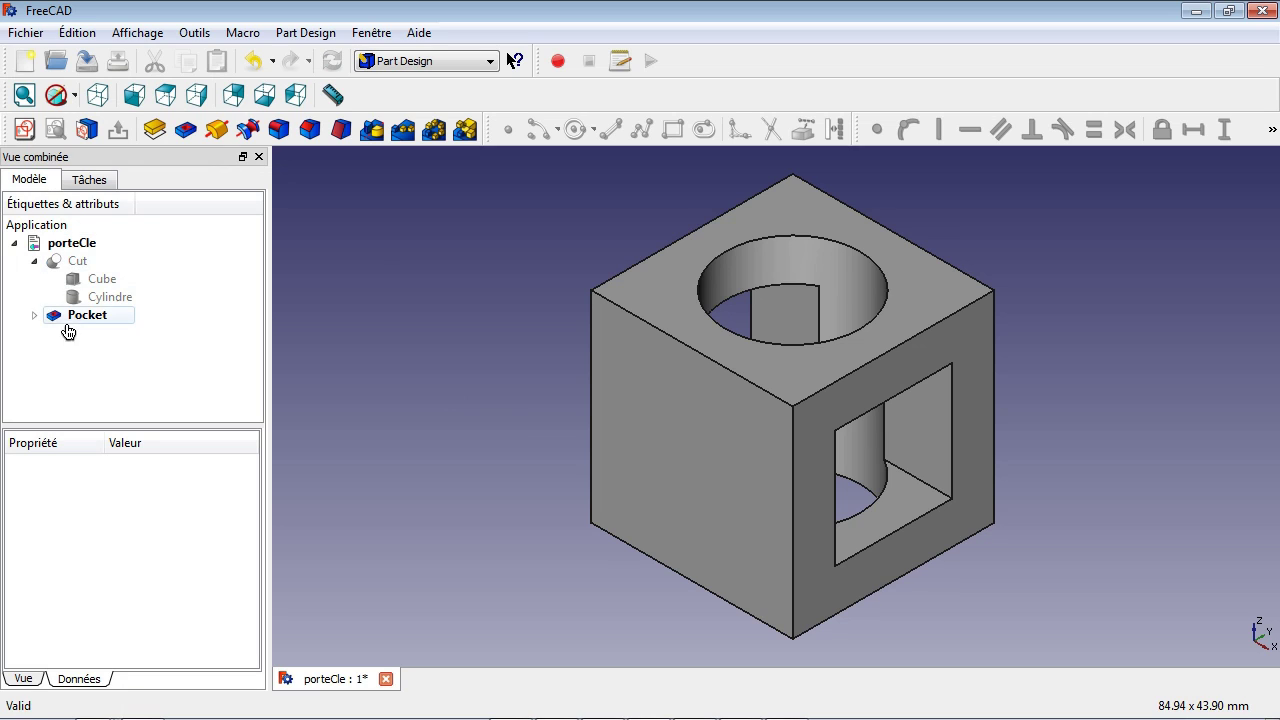
{"action": "left_click", "coordinate": [86, 63]}
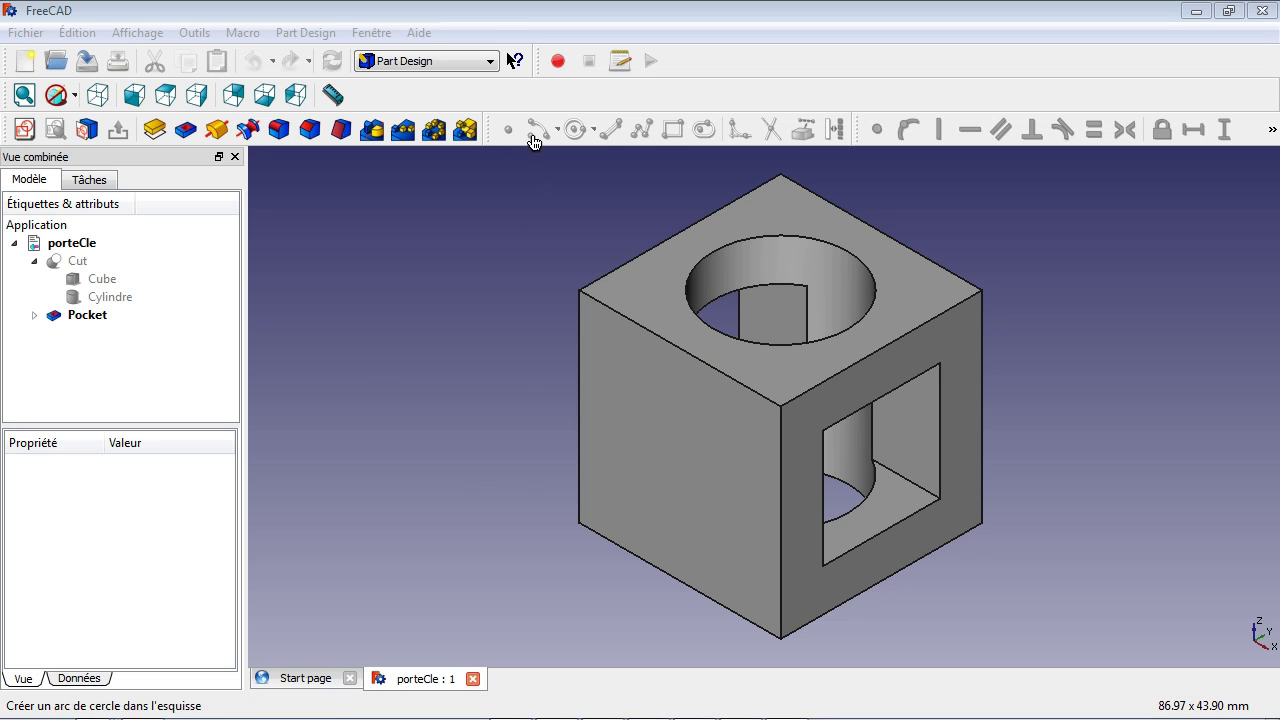
Examine the profile and path requirements of the Sweep (Balayage) command in the Part workbench, leaving without creating a sweep
{"action": "left_click", "coordinate": [460, 64]}
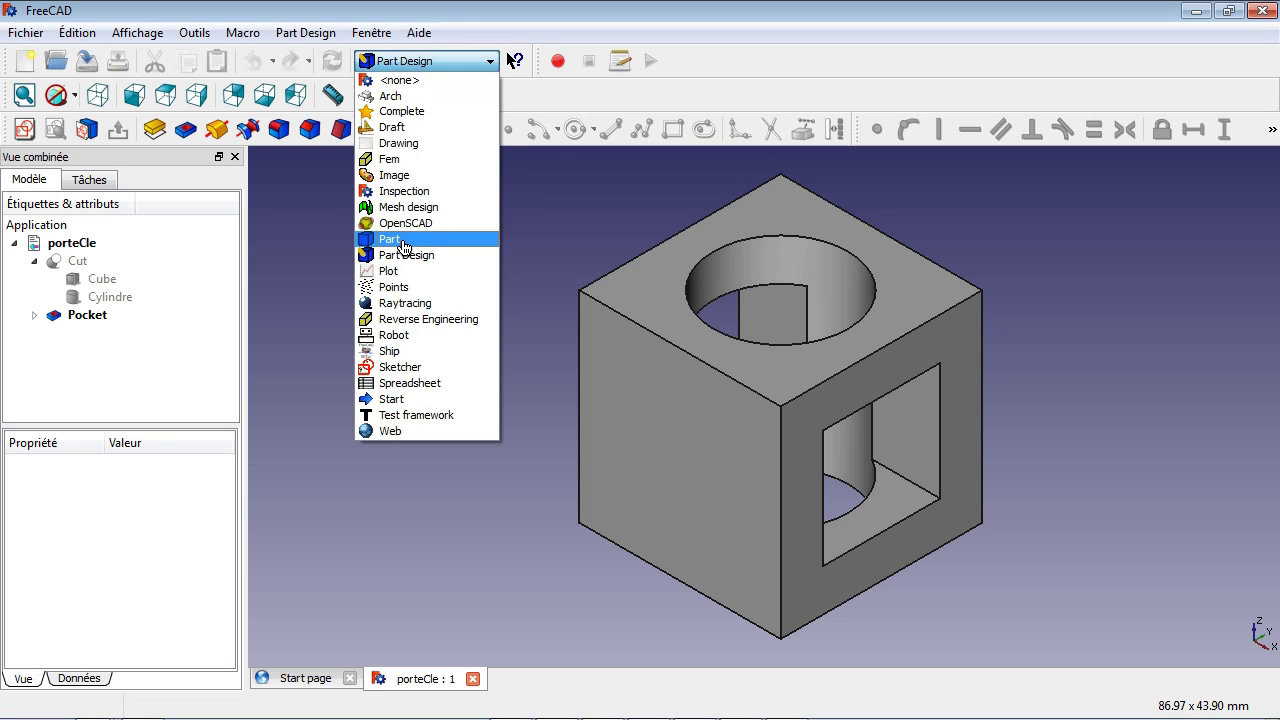
{"action": "left_click", "coordinate": [403, 248]}
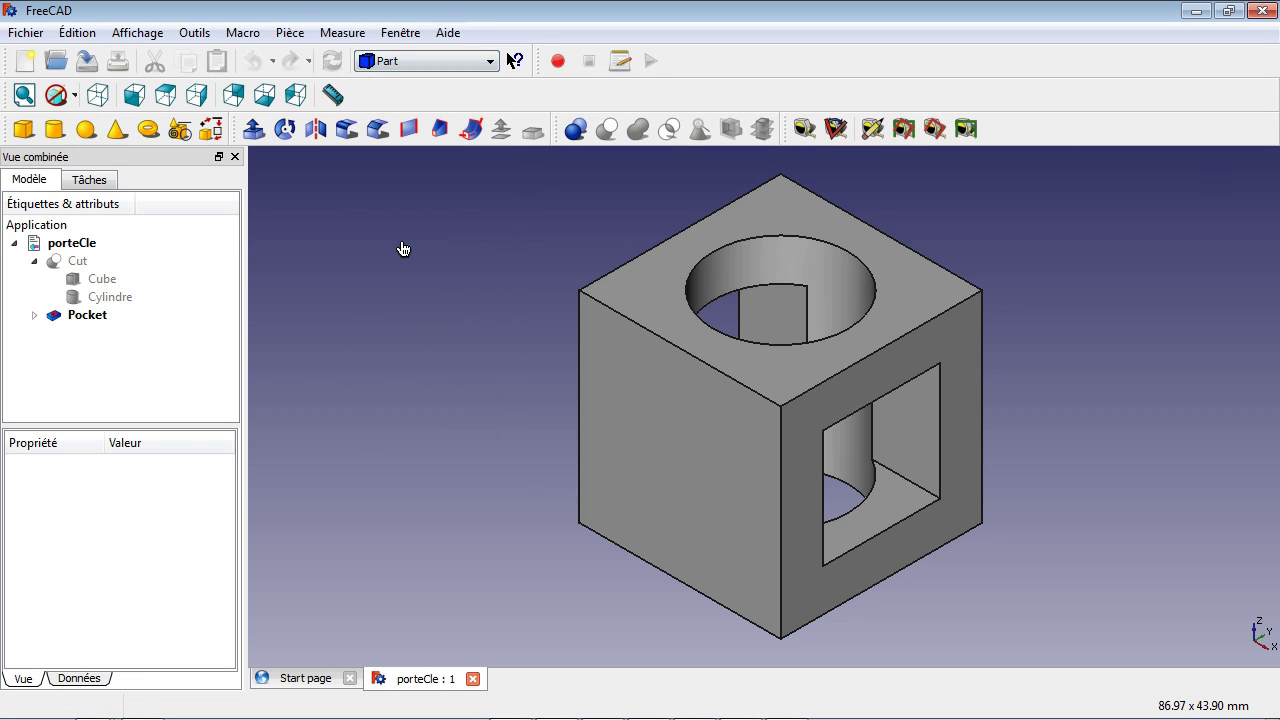
{"action": "left_click", "coordinate": [471, 129]}
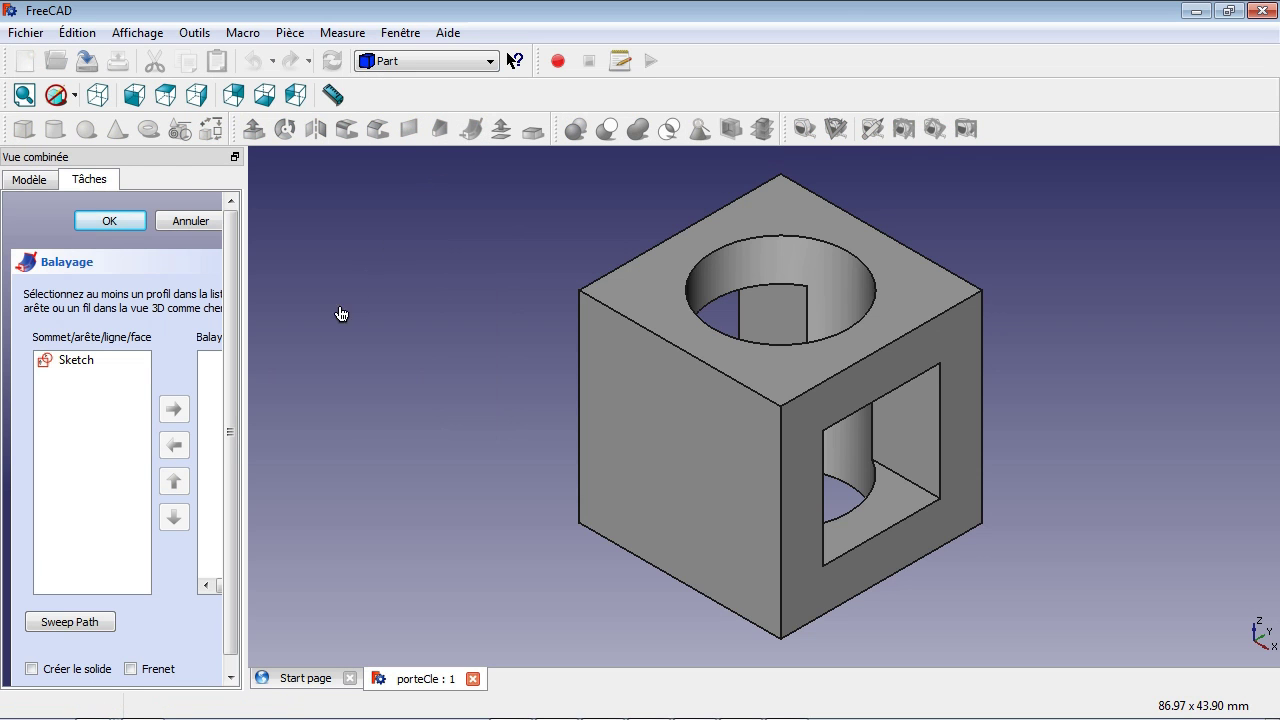
{"action": "left_click_drag", "start_coordinate": [250, 355], "coordinate": [388, 354]}
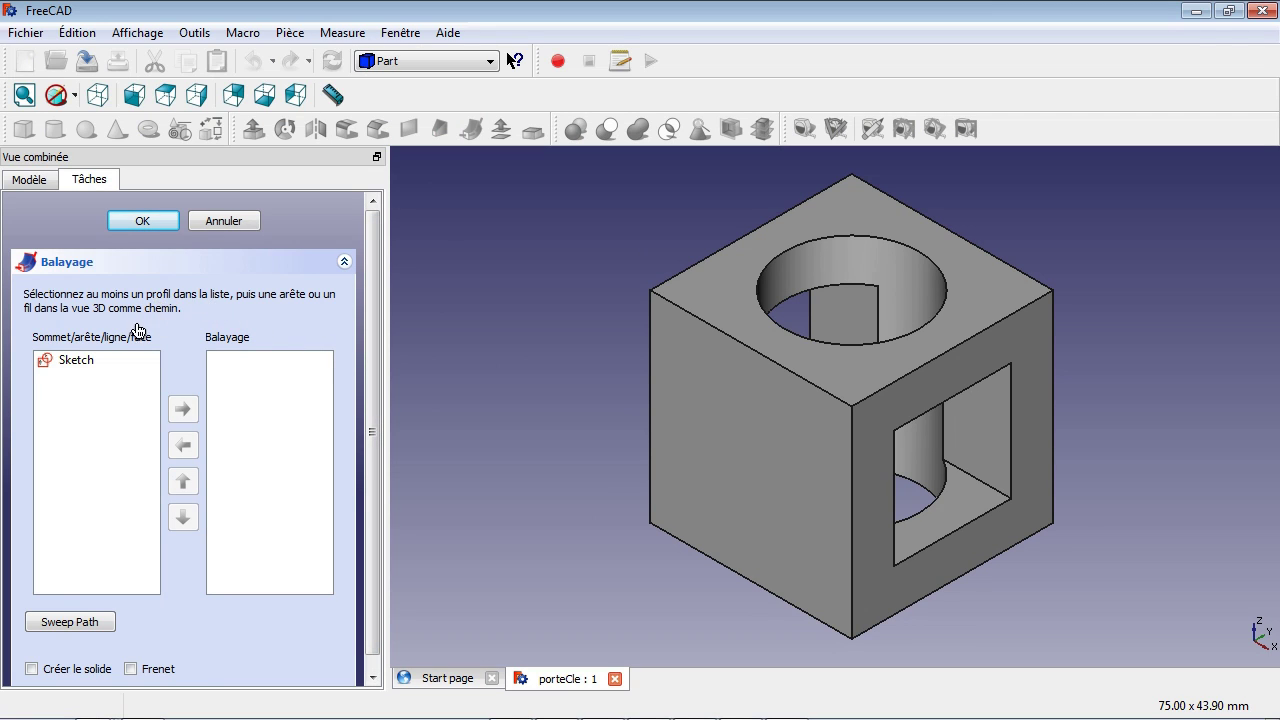
{"action": "left_click", "coordinate": [230, 222]}
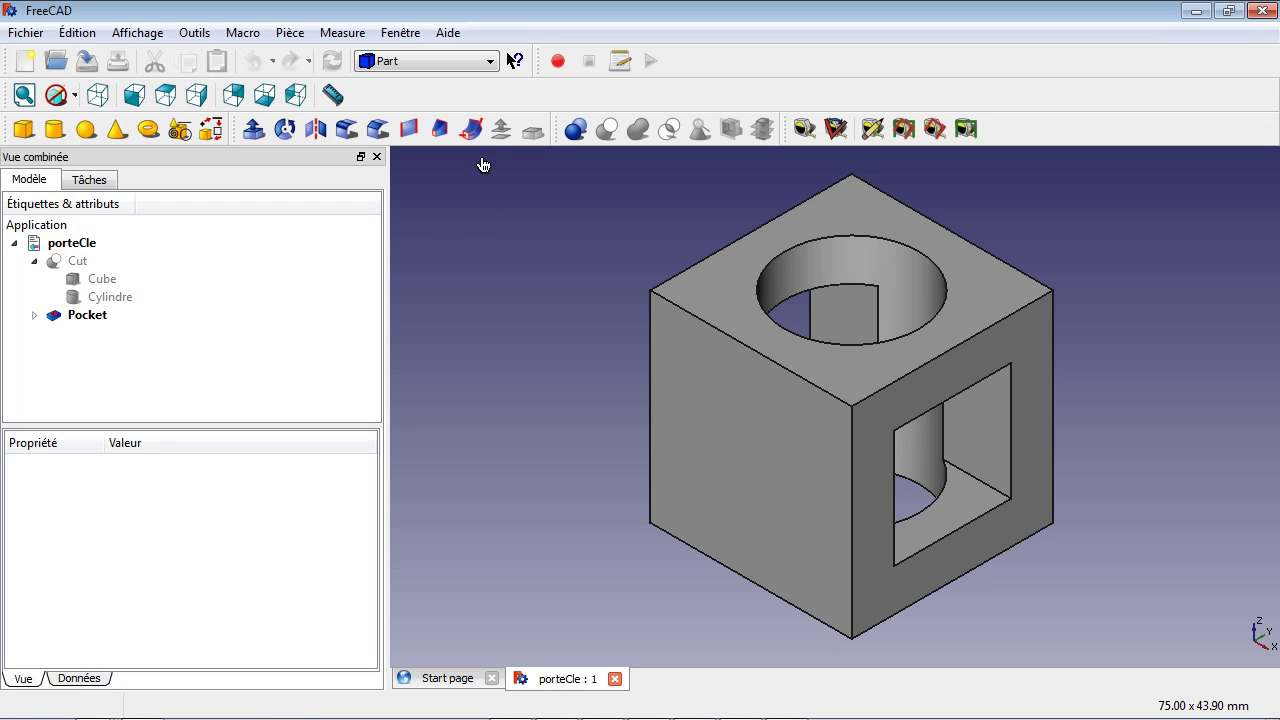
Switch to the Draft workbench and set the working plane to XZ with a 0 mm offset
{"action": "left_click", "coordinate": [447, 62]}
{"action": "left_click", "coordinate": [428, 124]}
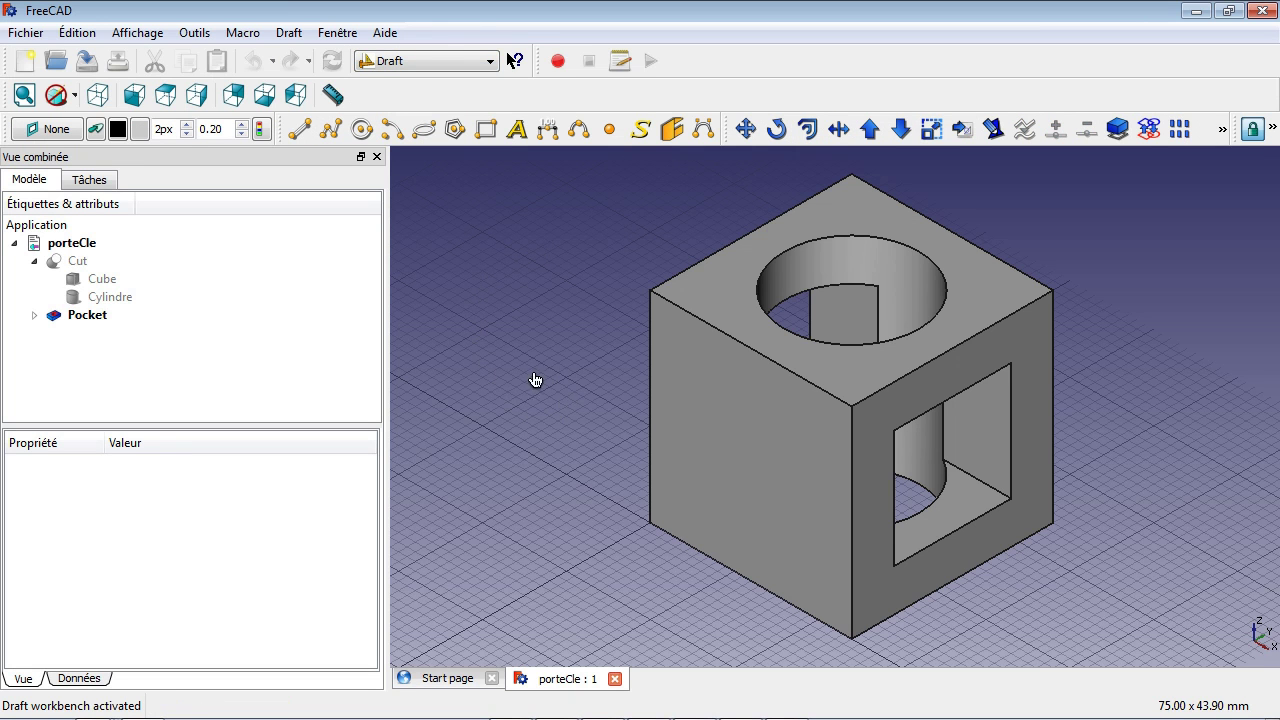
{"action": "left_click_drag", "start_coordinate": [393, 372], "coordinate": [255, 360]}
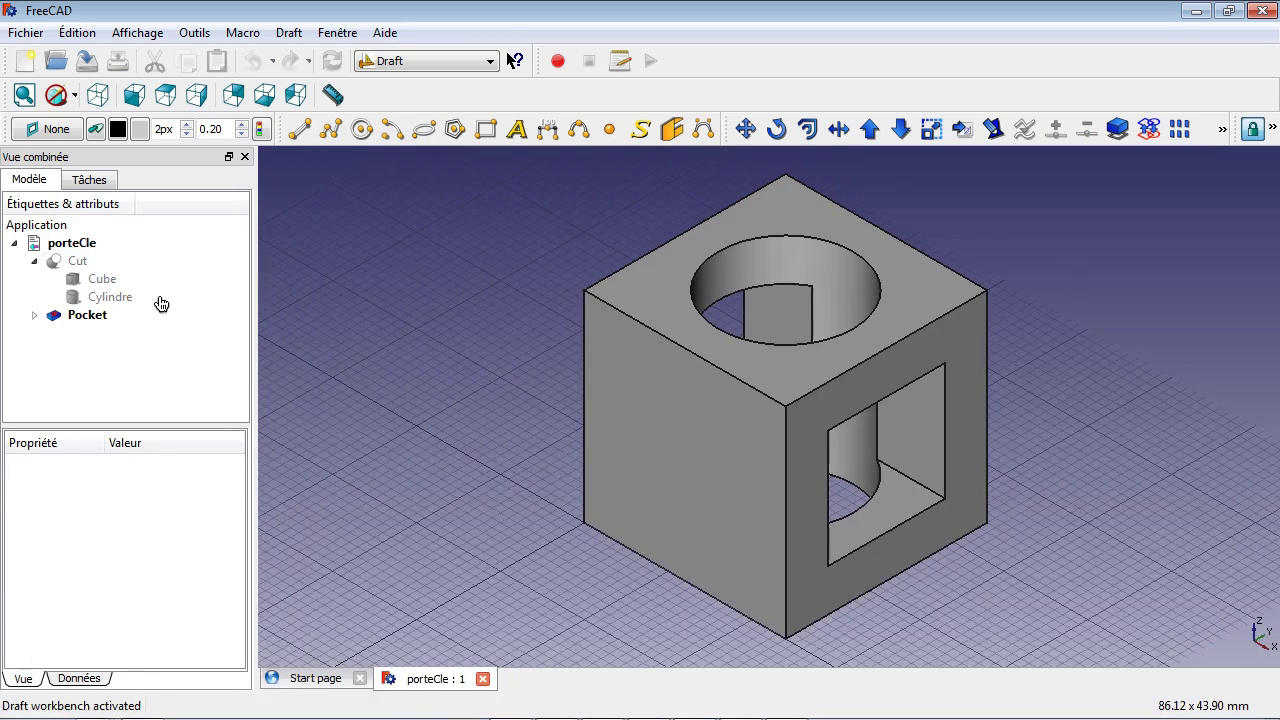
{"action": "left_click", "coordinate": [57, 132]}
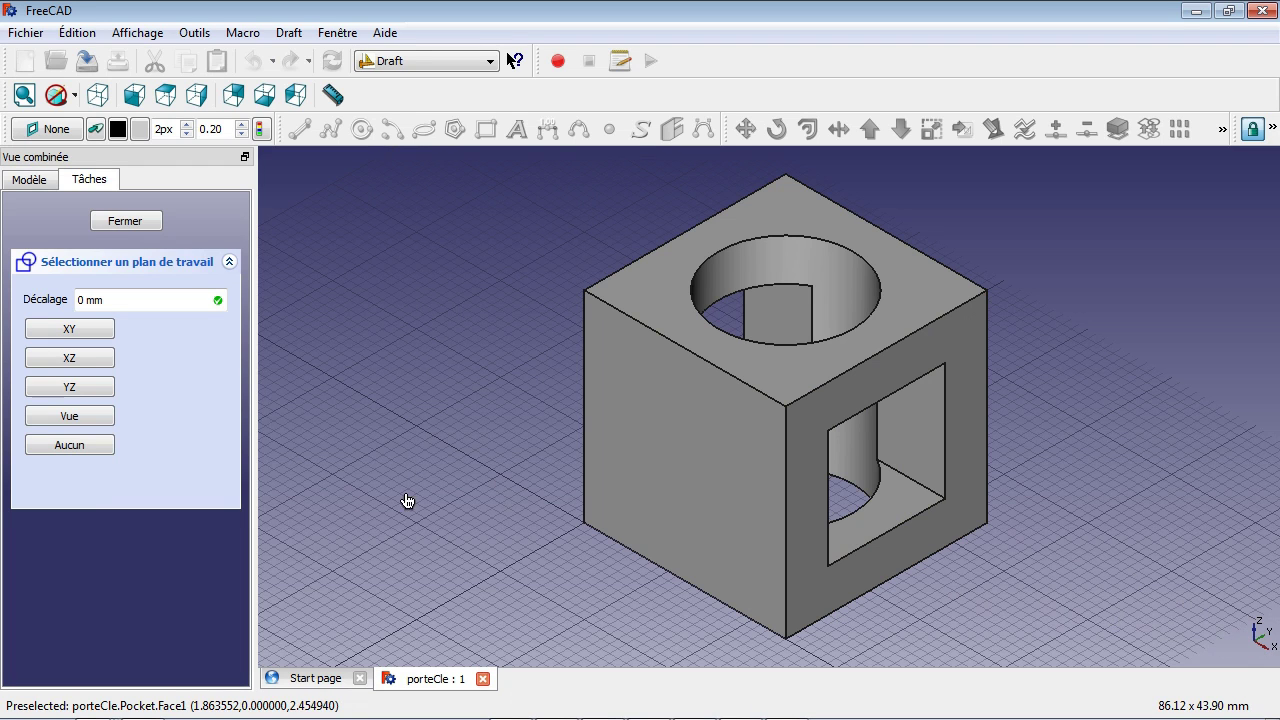
{"action": "left_click", "coordinate": [79, 360]}
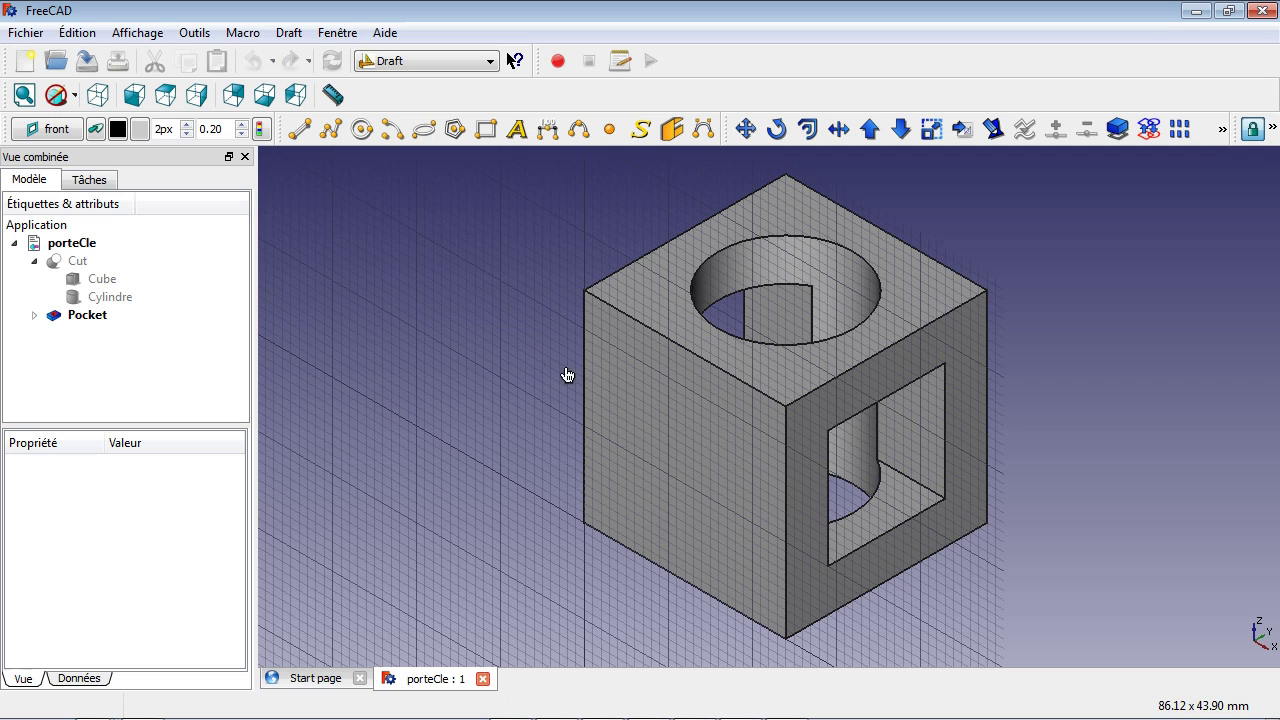
Draw a 5-sided Draft polygon with an 8 mm radius in the front view, centred on the cube's corner at the origin
{"action": "left_click", "coordinate": [134, 95]}
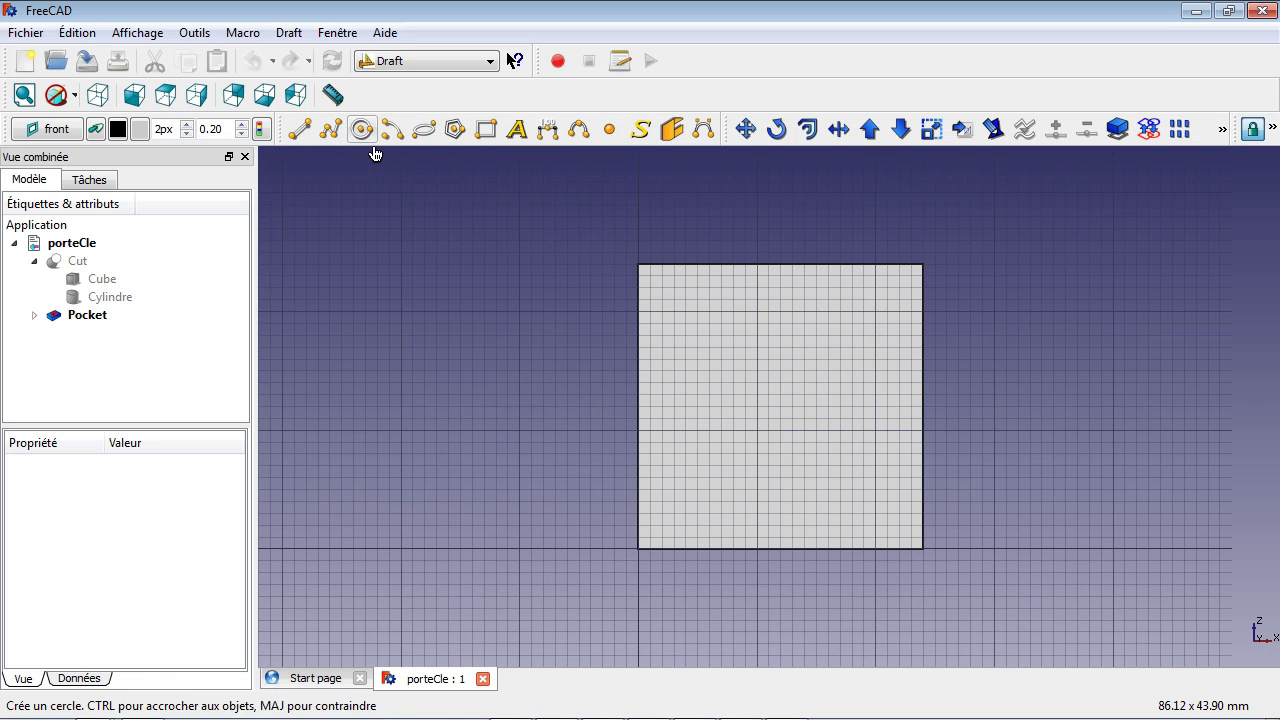
{"action": "left_click", "coordinate": [457, 131]}
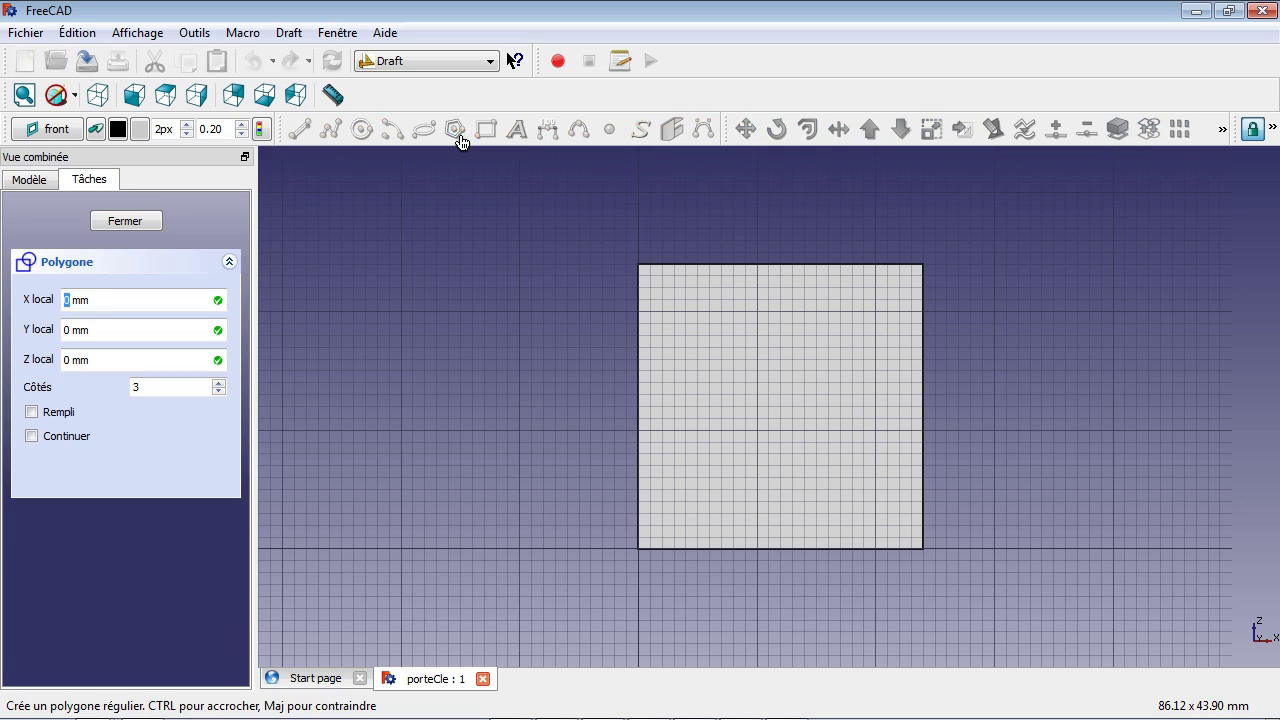
{"action": "left_click", "coordinate": [224, 385]}
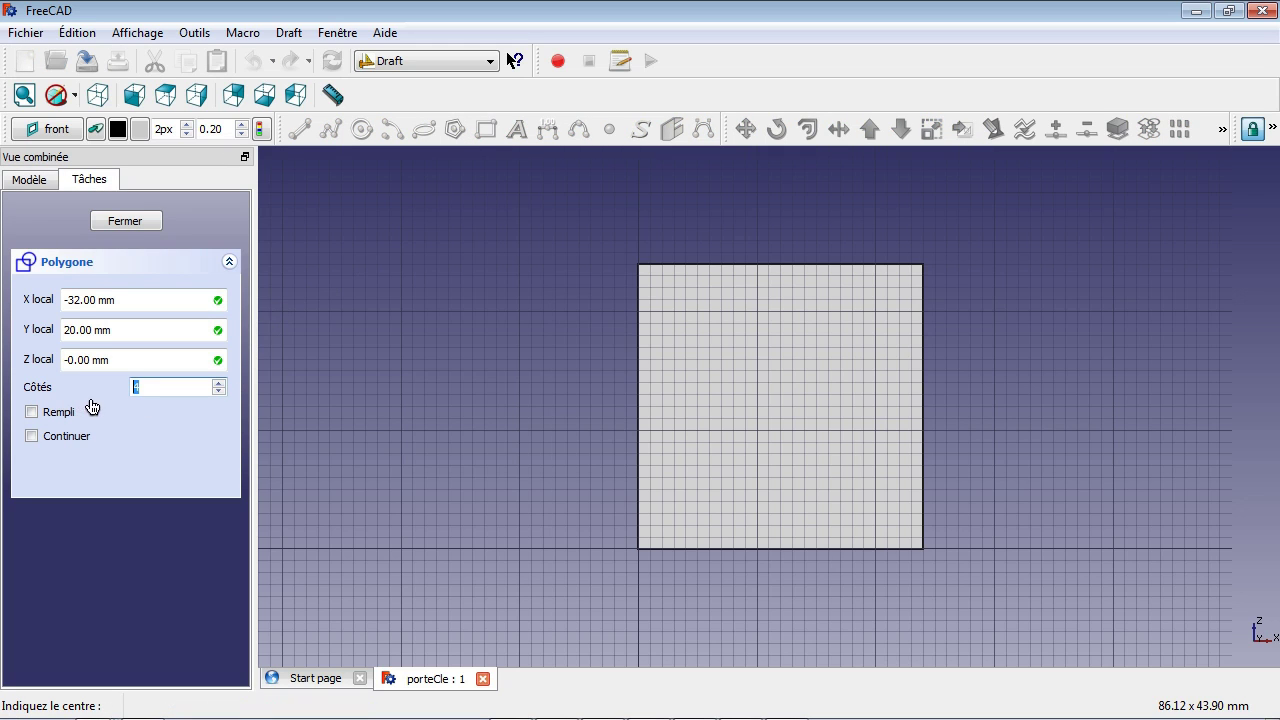
{"action": "left_click", "coordinate": [219, 383]}
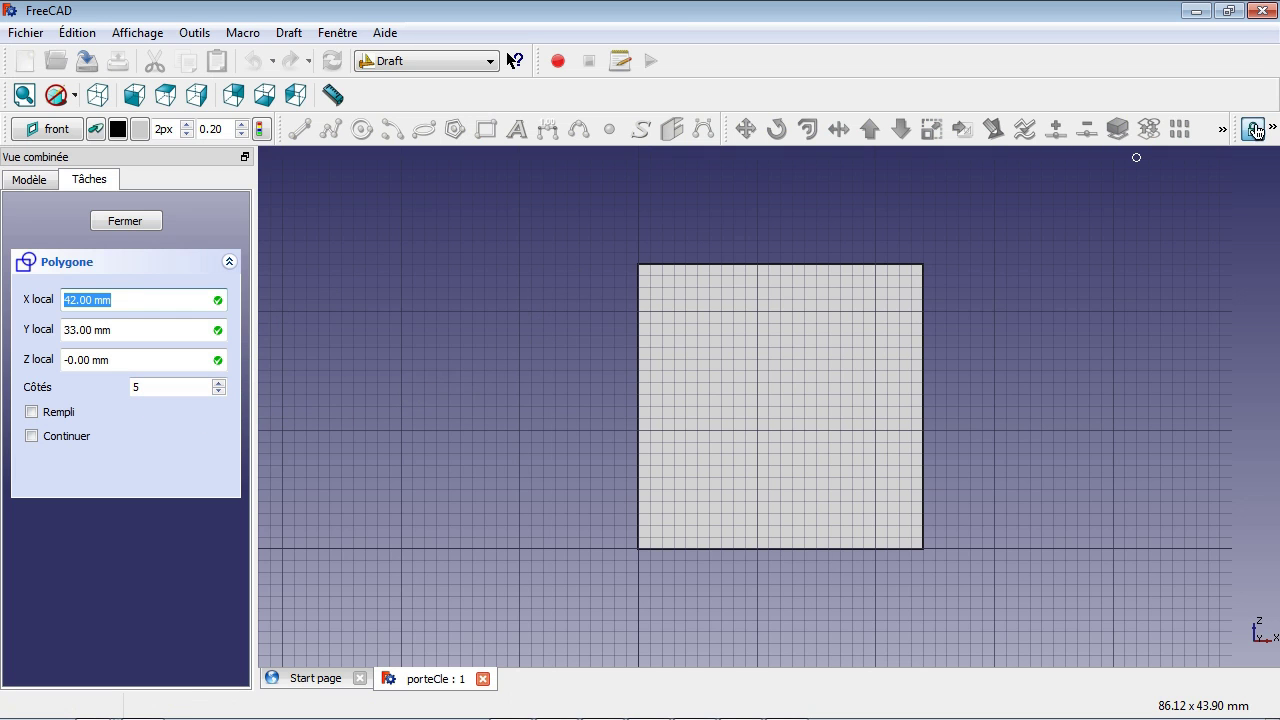
{"action": "left_click_drag", "start_coordinate": [1243, 141], "coordinate": [604, 248]}
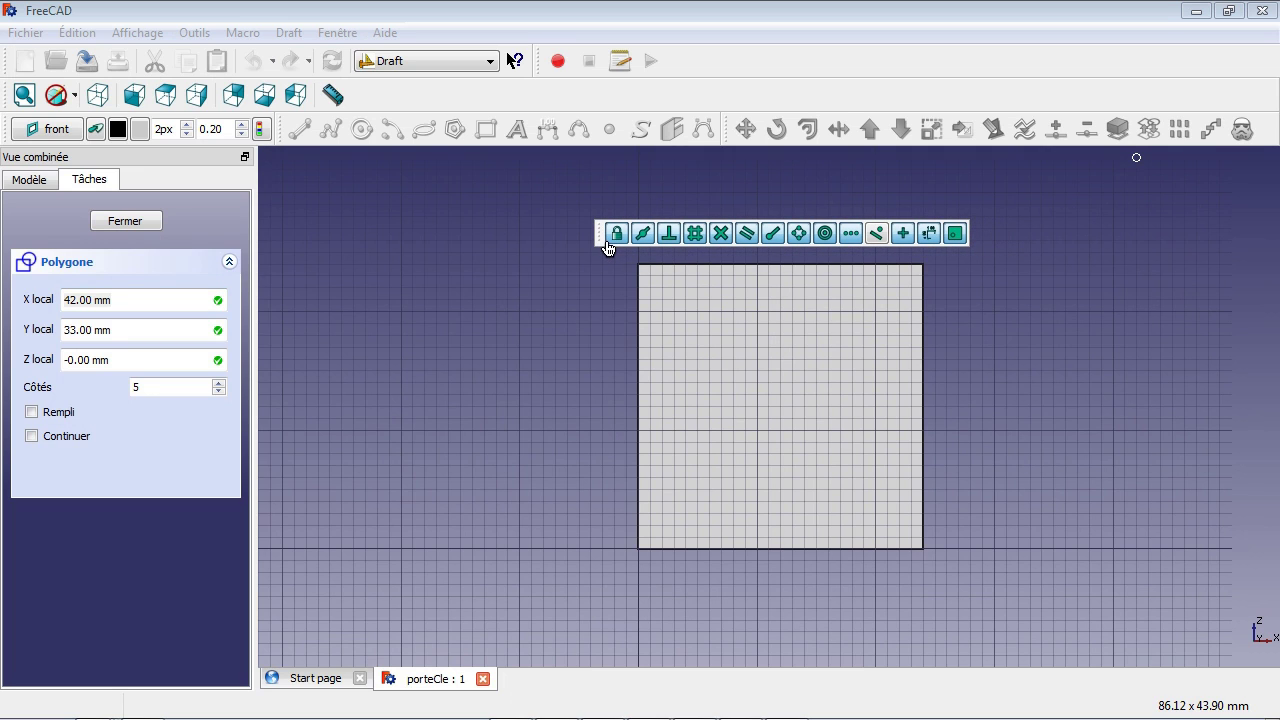
{"action": "left_click", "coordinate": [646, 560]}
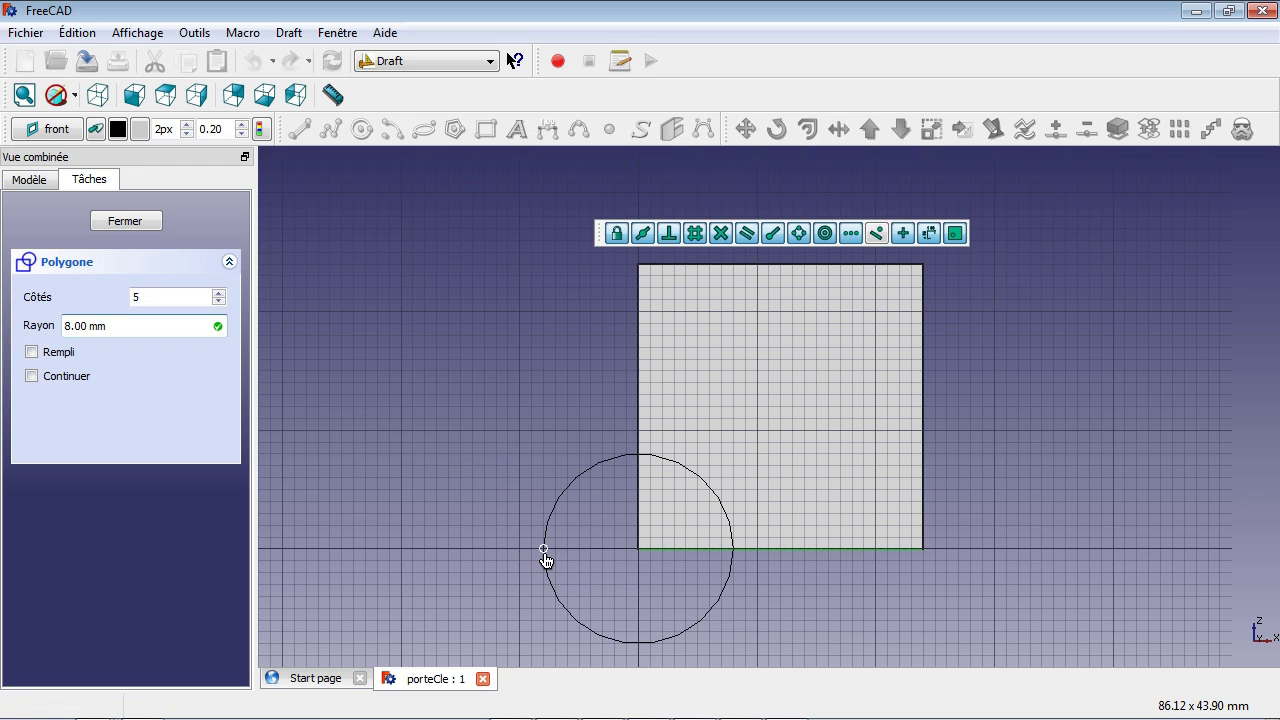
{"action": "left_click", "coordinate": [545, 559]}
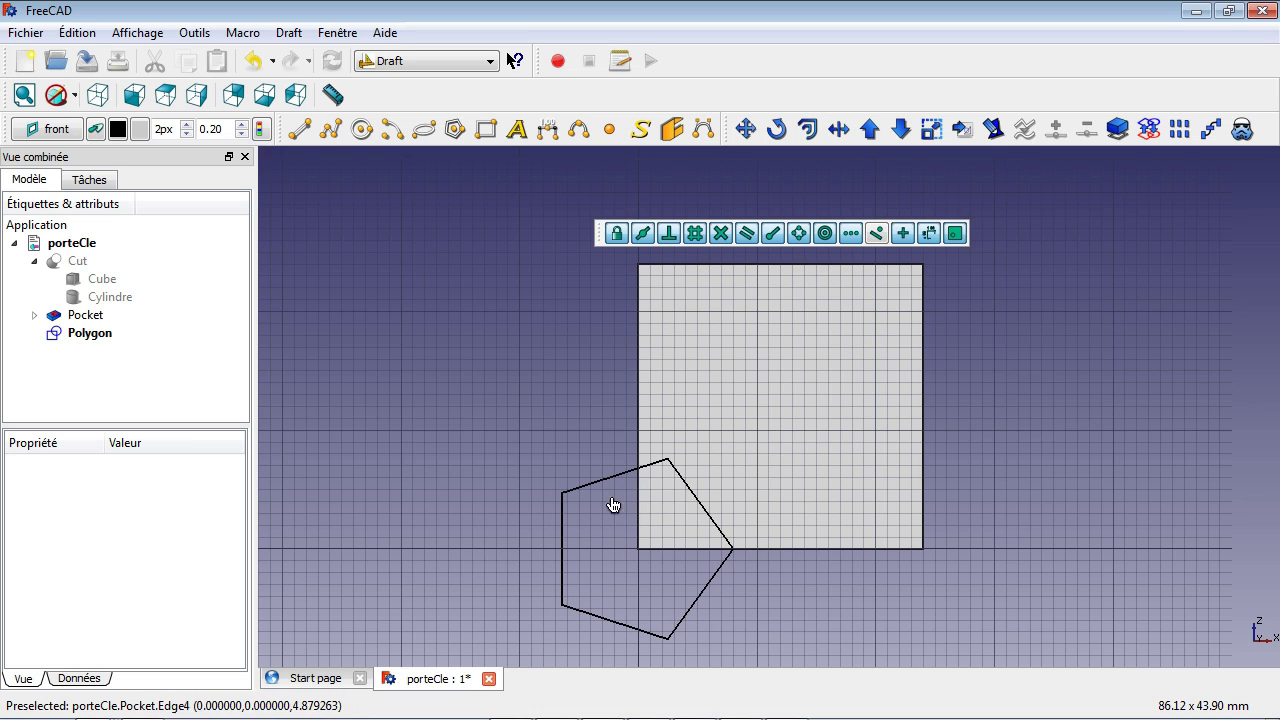
Set the polygon's number of faces to 6 and its fillet radius to 2 mm
{"action": "left_click", "coordinate": [108, 338]}
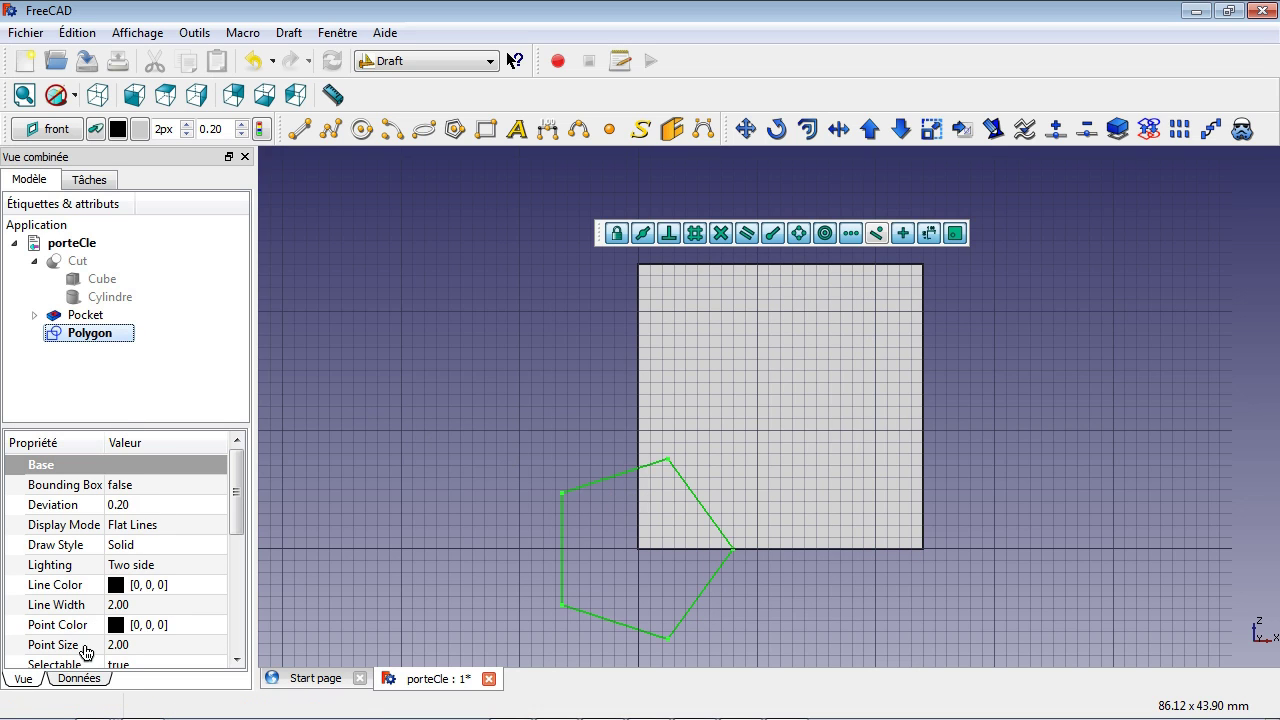
{"action": "left_click", "coordinate": [79, 680]}
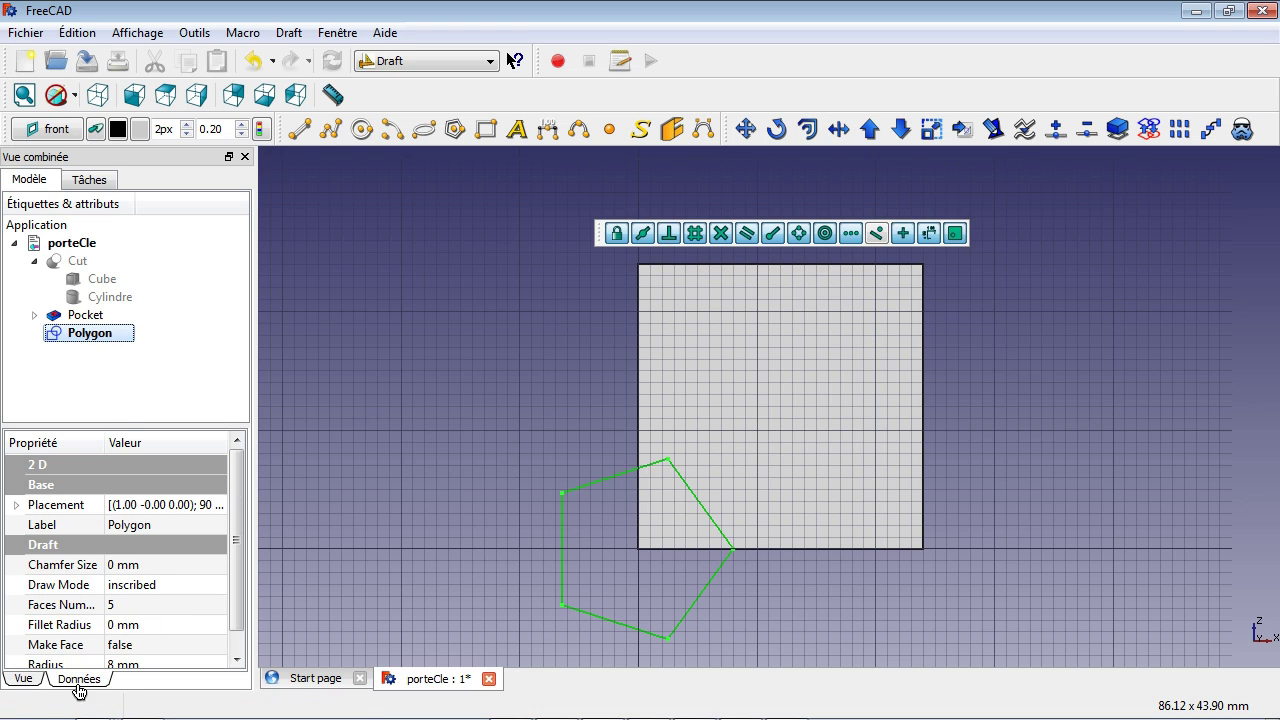
{"action": "left_click", "coordinate": [123, 612]}
{"action": "left_click", "coordinate": [219, 601]}
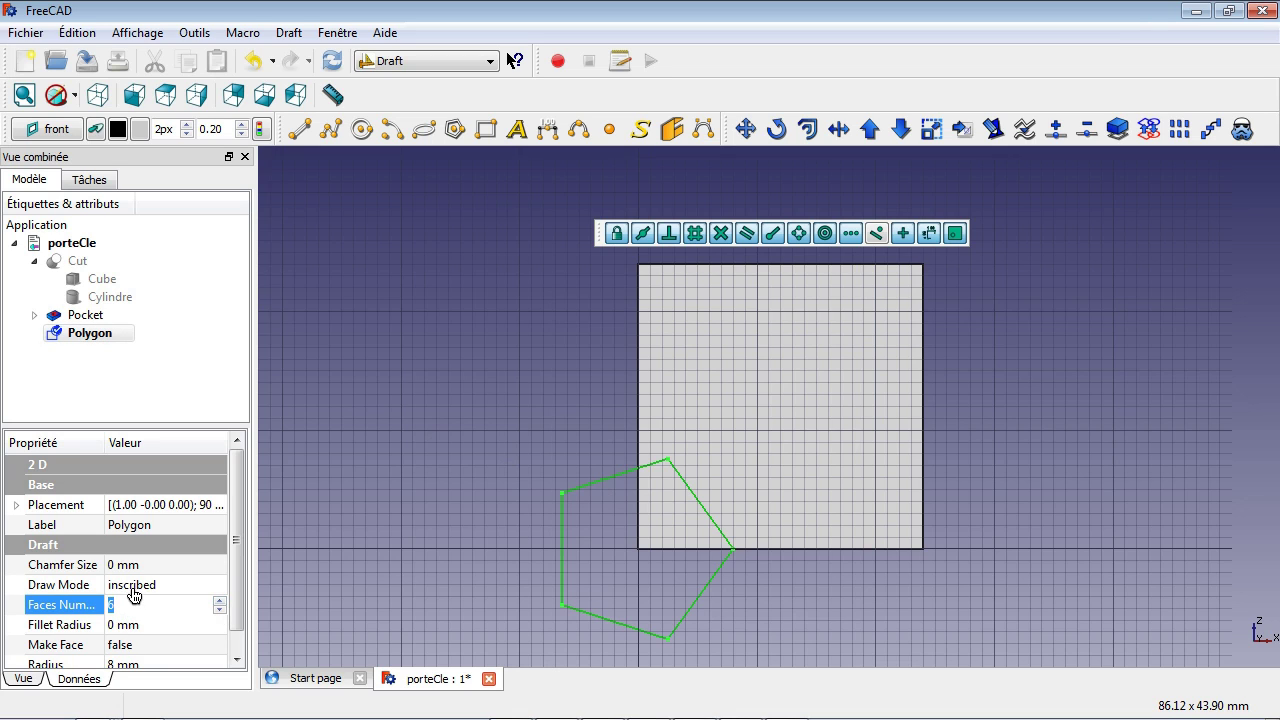
{"action": "left_click", "coordinate": [117, 627]}
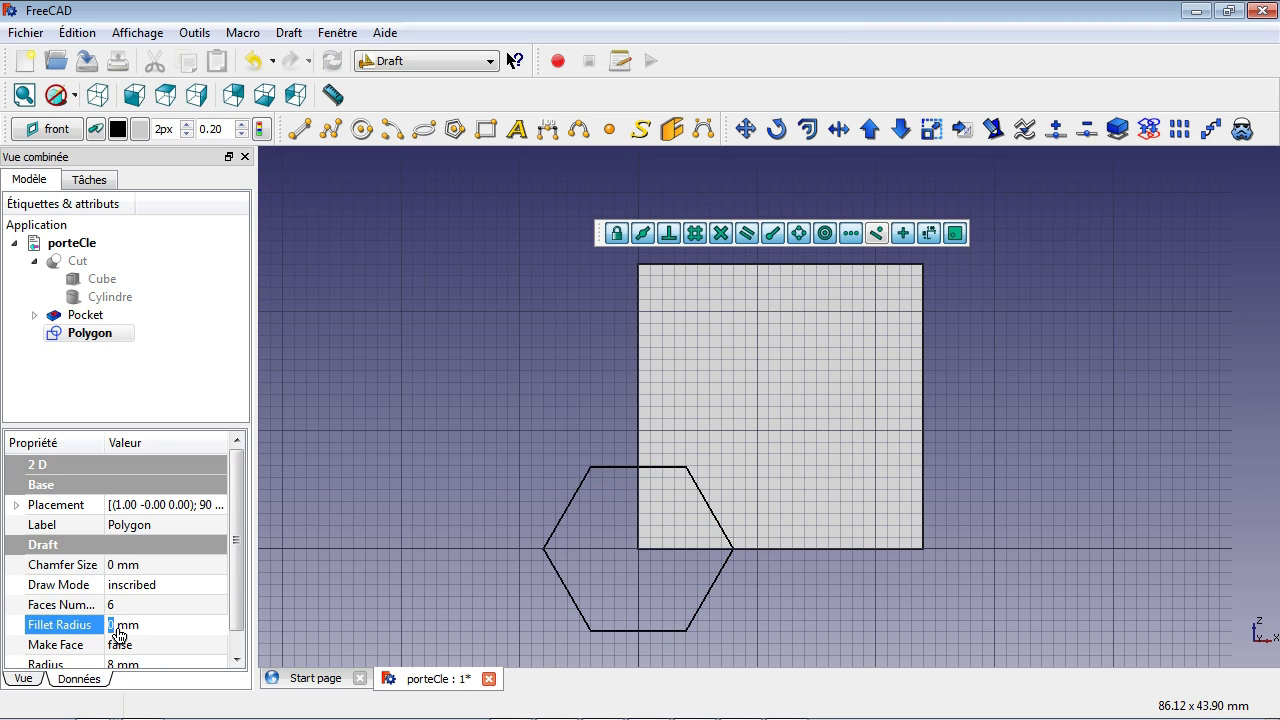
{"action": "type", "text": "2"}
{"action": "key", "text": "Return"}
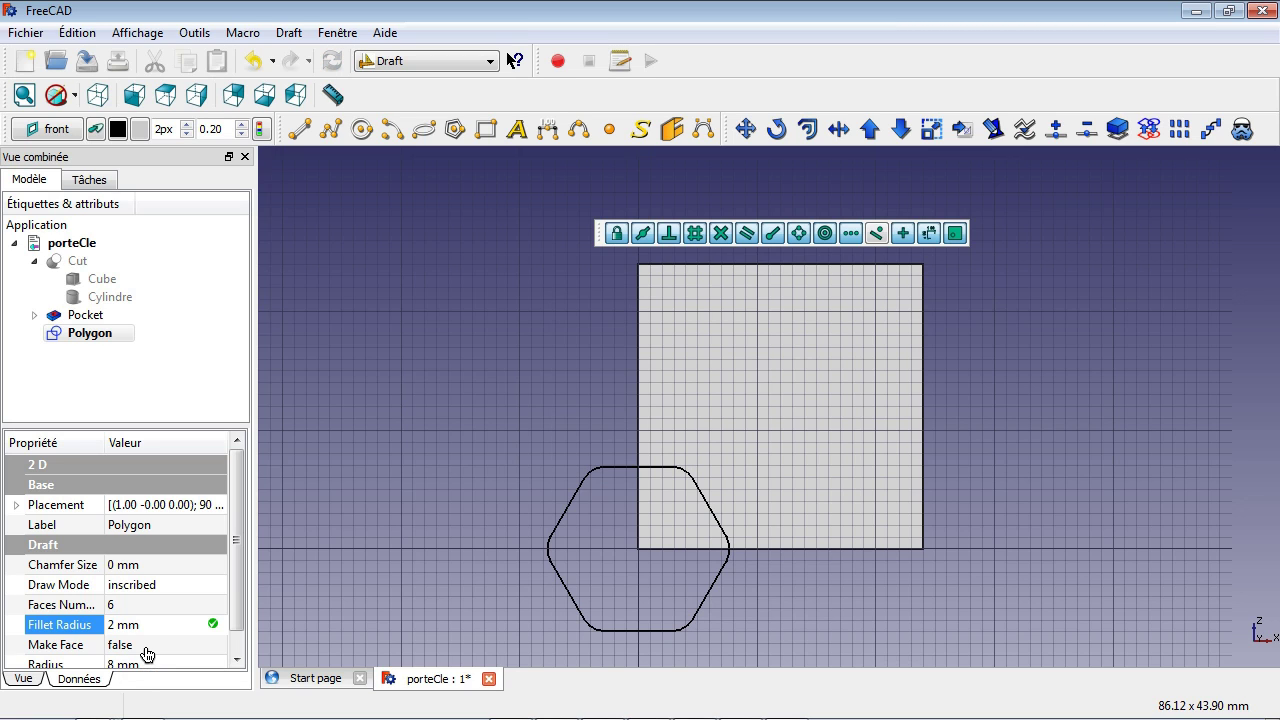
Try filling the polygon by setting Make Face to true, and set it back to false
{"action": "left_click", "coordinate": [237, 658]}
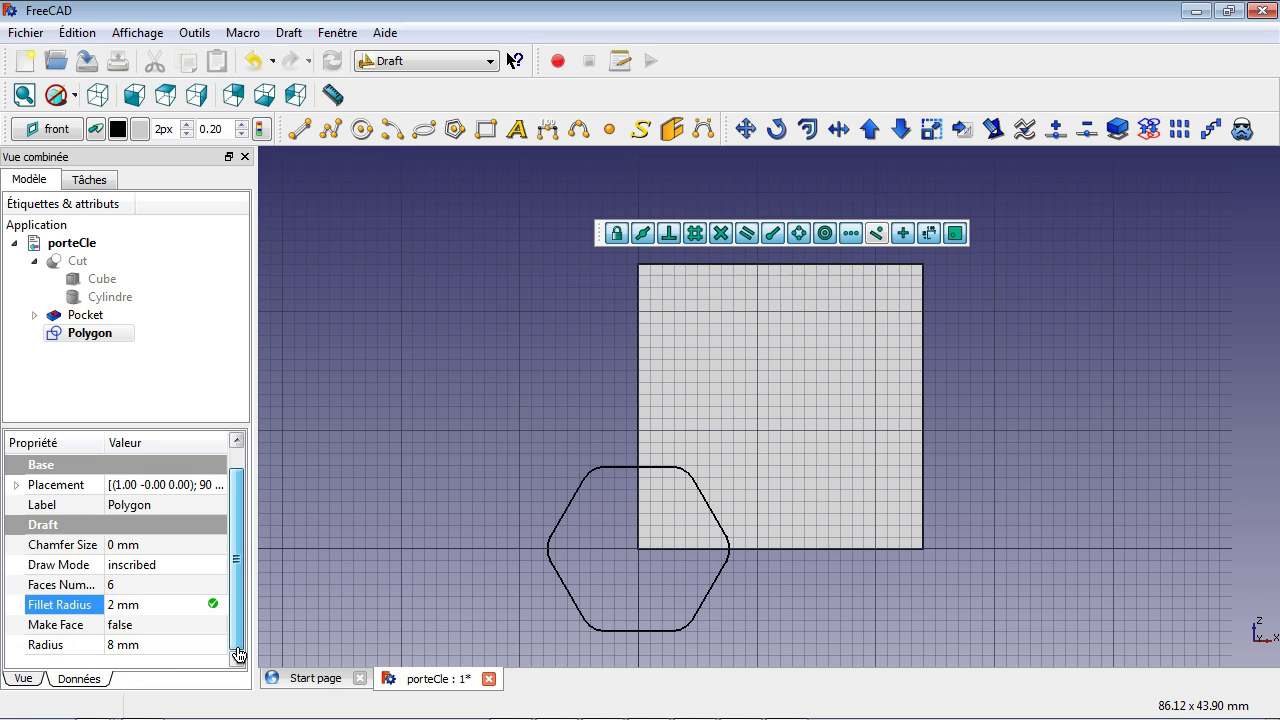
{"action": "left_click", "coordinate": [140, 630]}
{"action": "left_click", "coordinate": [140, 630]}
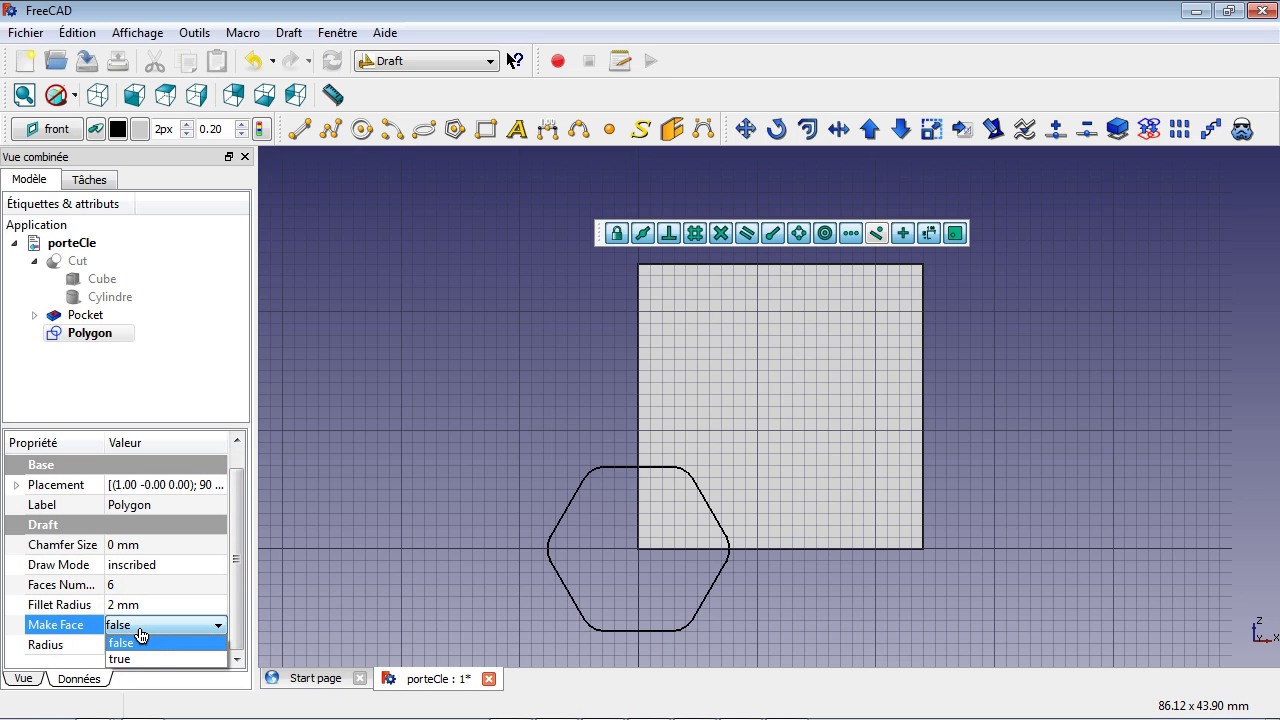
{"action": "left_click", "coordinate": [134, 658]}
{"action": "left_click", "coordinate": [117, 648]}
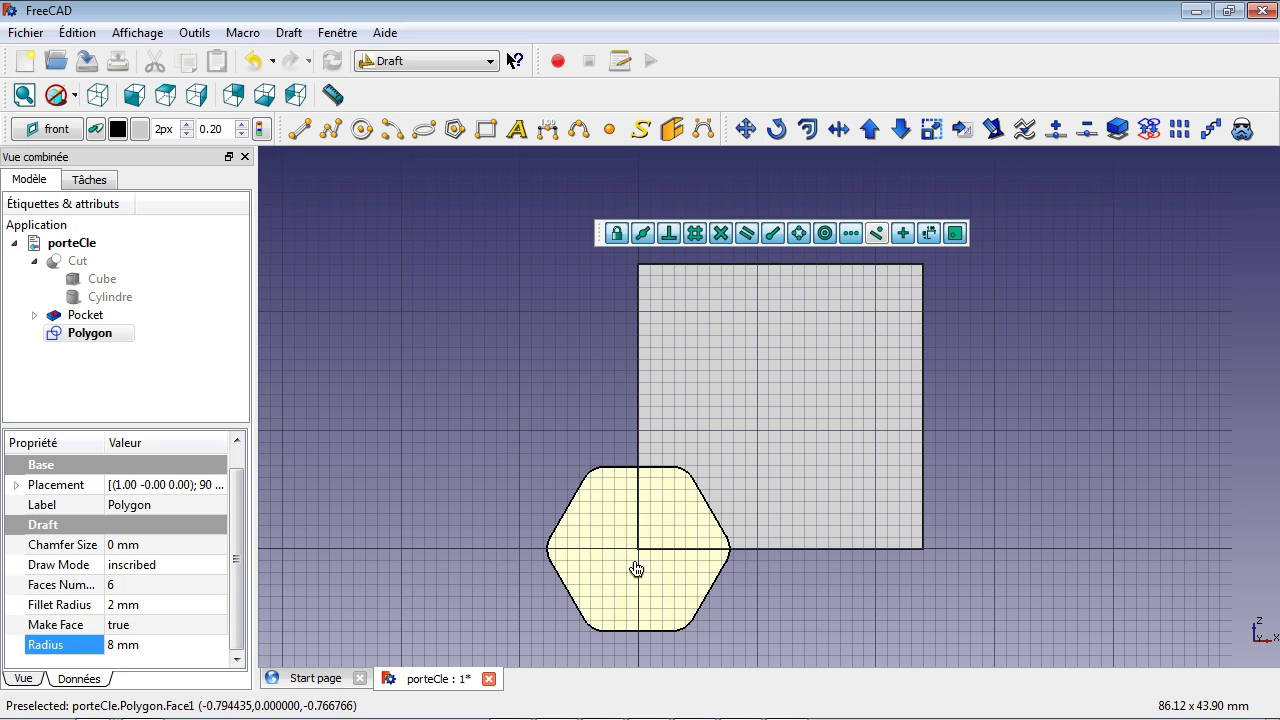
{"action": "left_click", "coordinate": [160, 628]}
{"action": "left_click", "coordinate": [158, 630]}
{"action": "left_click", "coordinate": [156, 646]}
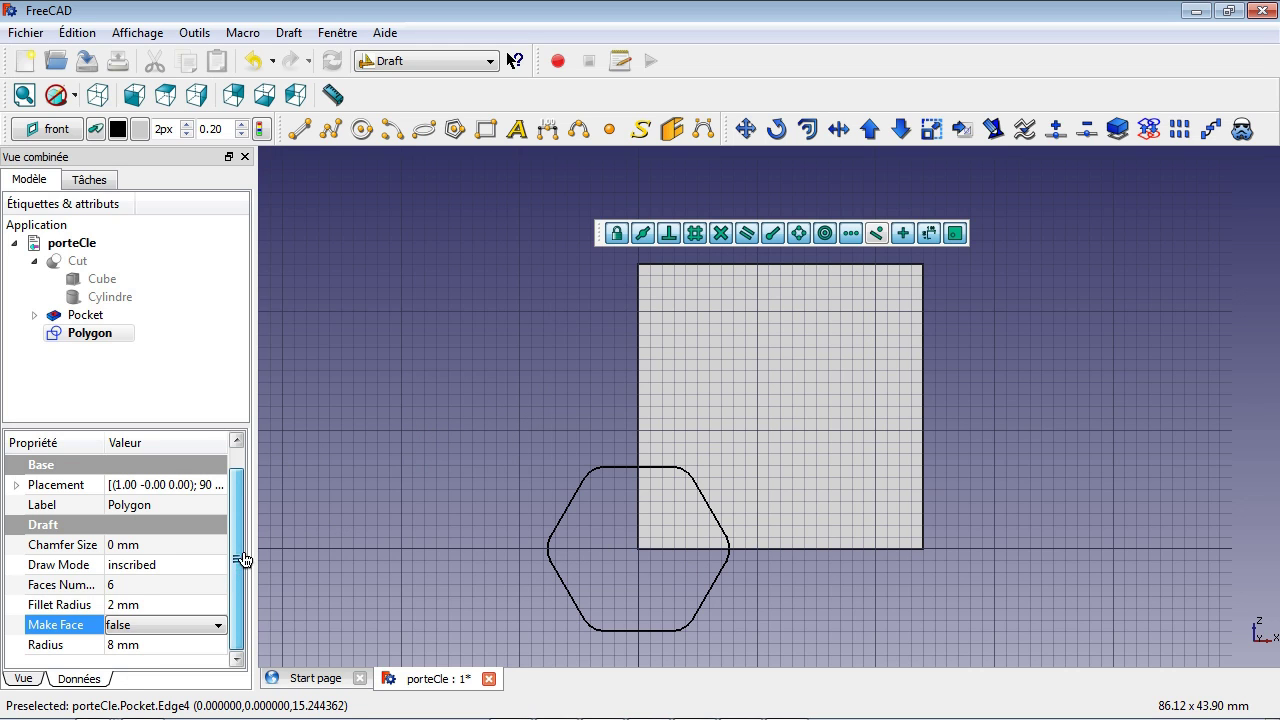
Hide the Pocket solid, leaving the polygon displayed on its own
{"action": "scroll", "coordinate": [243, 559], "scroll_direction": "up", "scroll_amount": 1}
{"action": "left_click", "coordinate": [87, 321]}
{"action": "key", "text": "space"}
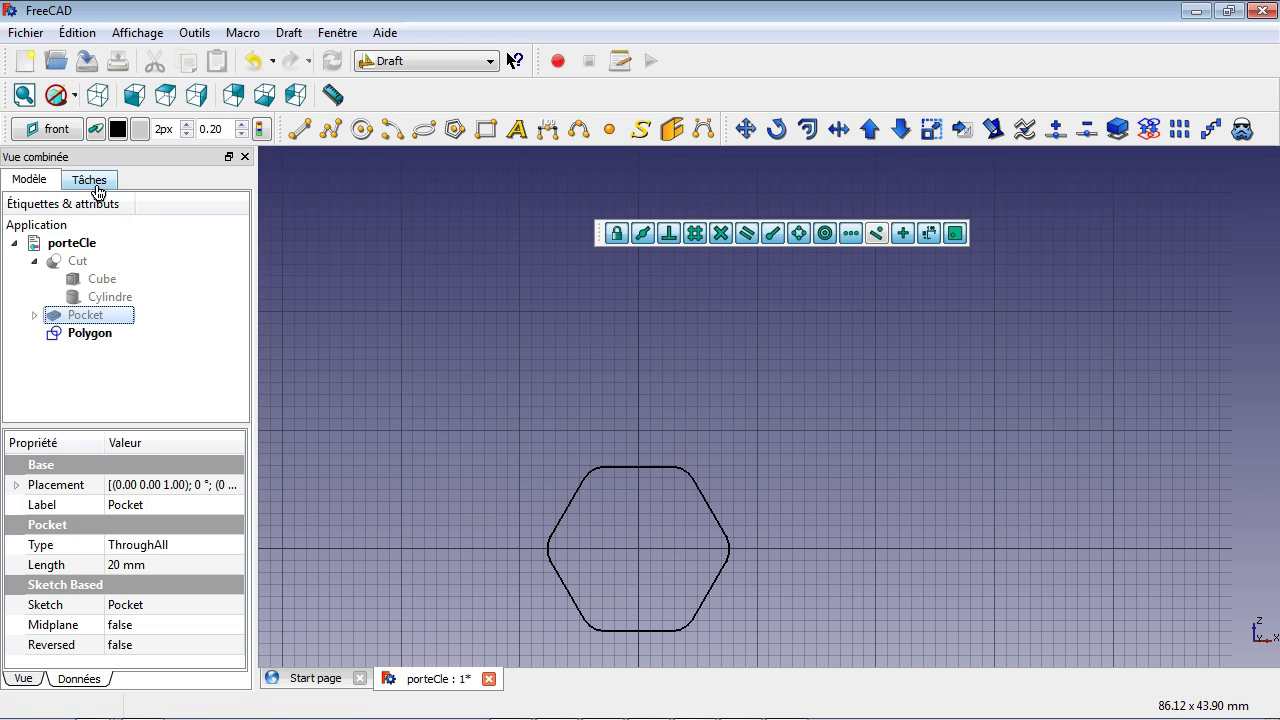
Set the Draft working plane to XY with a 0 mm offset and look at the model from the top
{"action": "left_click", "coordinate": [49, 131]}
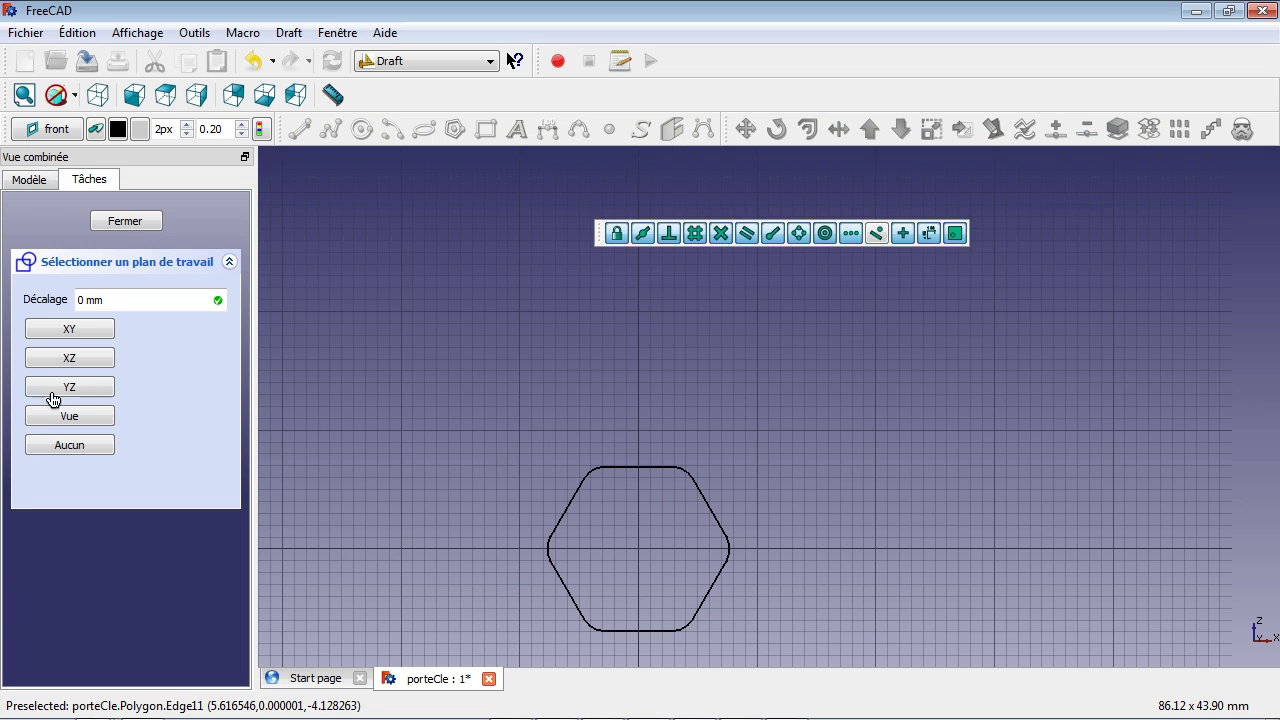
{"action": "left_click", "coordinate": [71, 337]}
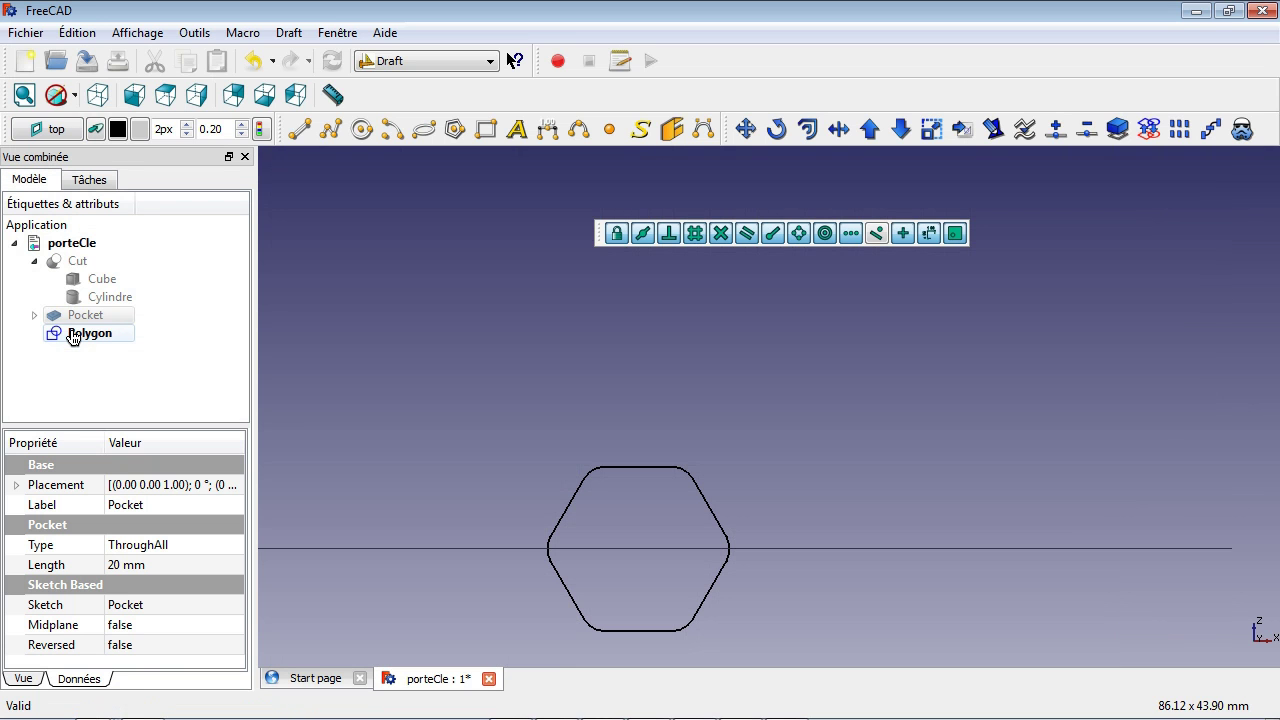
{"action": "left_click", "coordinate": [165, 95]}
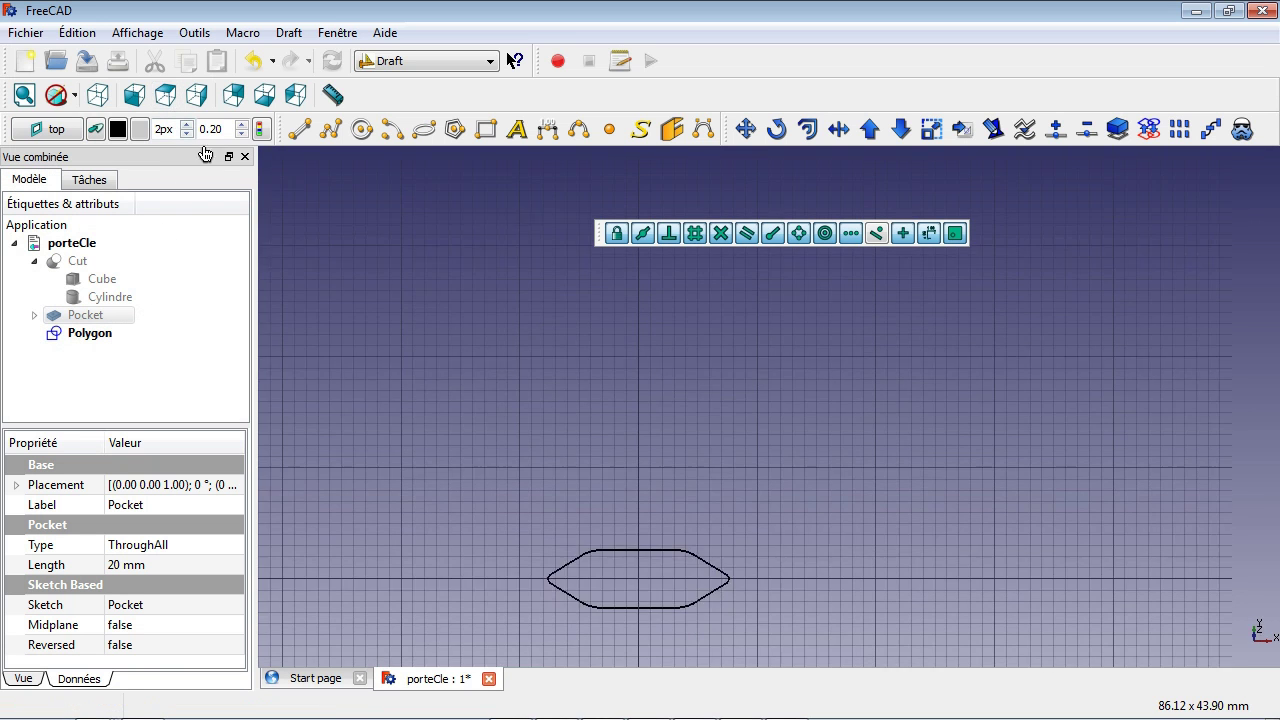
{"action": "scroll", "coordinate": [523, 471], "scroll_direction": "down", "scroll_amount": 1}
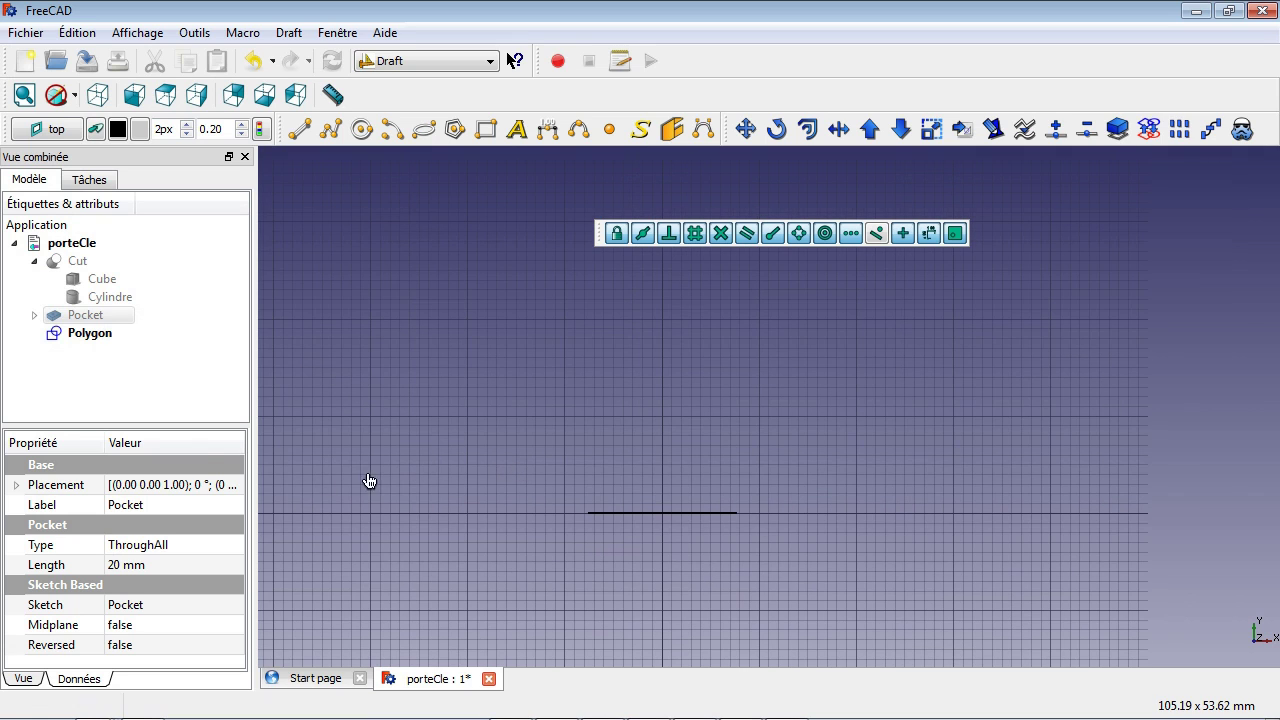
Draw a Draft line along the Y axis through the polygon's centre, from (0, -10, 0) to (0, 26, 0)
{"action": "left_click", "coordinate": [300, 130]}
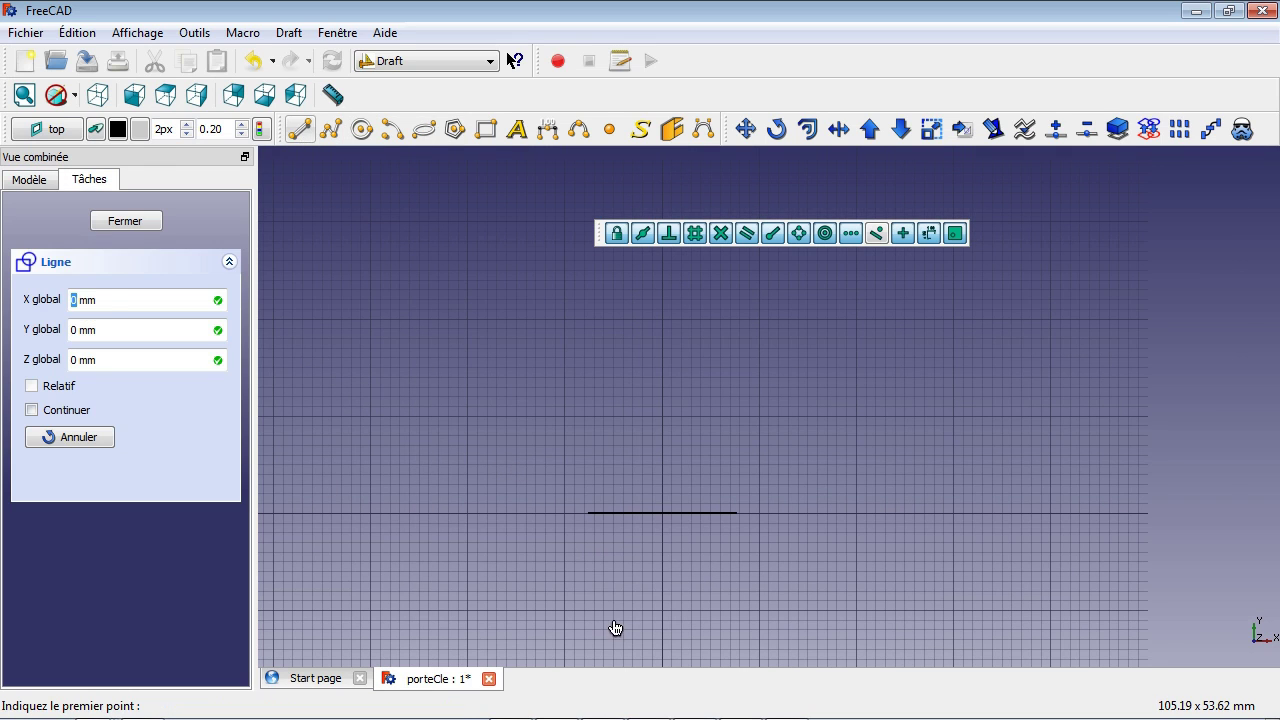
{"action": "left_click", "coordinate": [668, 613]}
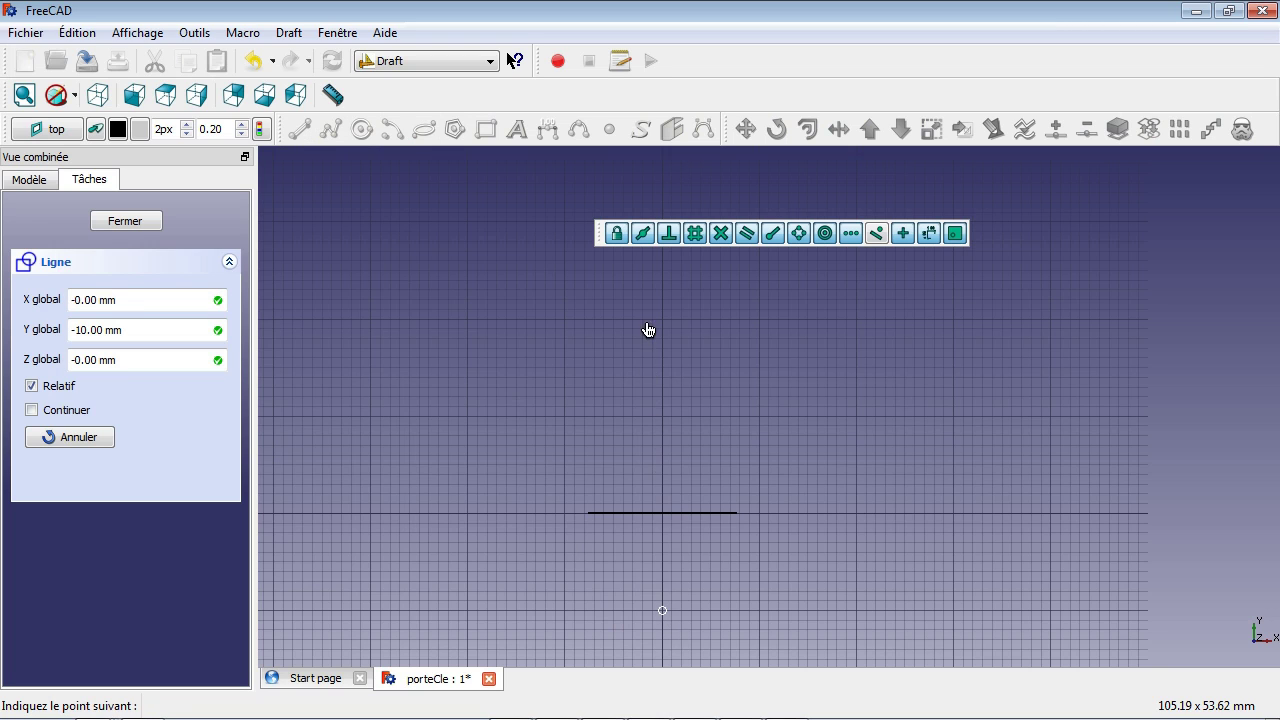
{"action": "left_click", "coordinate": [668, 240]}
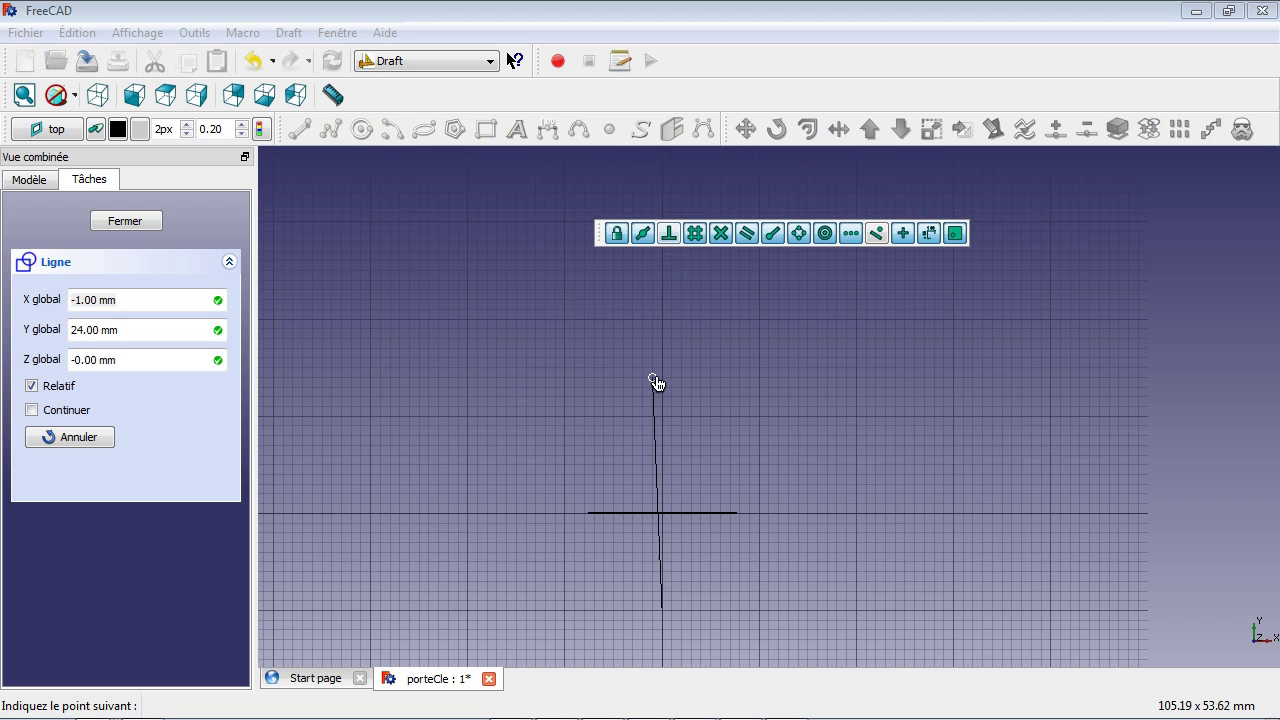
{"action": "left_click", "coordinate": [667, 264]}
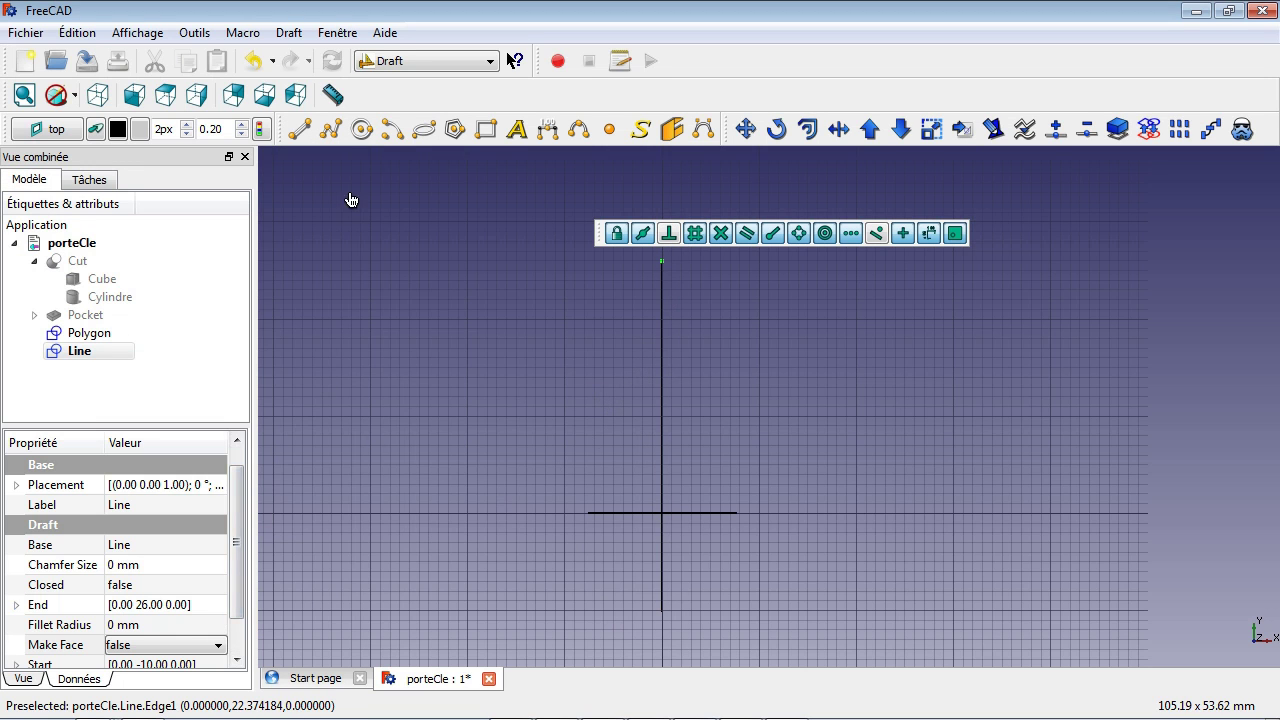
In the Part workbench, create a Sweep (Balayage) with Polygon as the profile and the line's edge as the path
{"action": "left_click", "coordinate": [420, 61]}
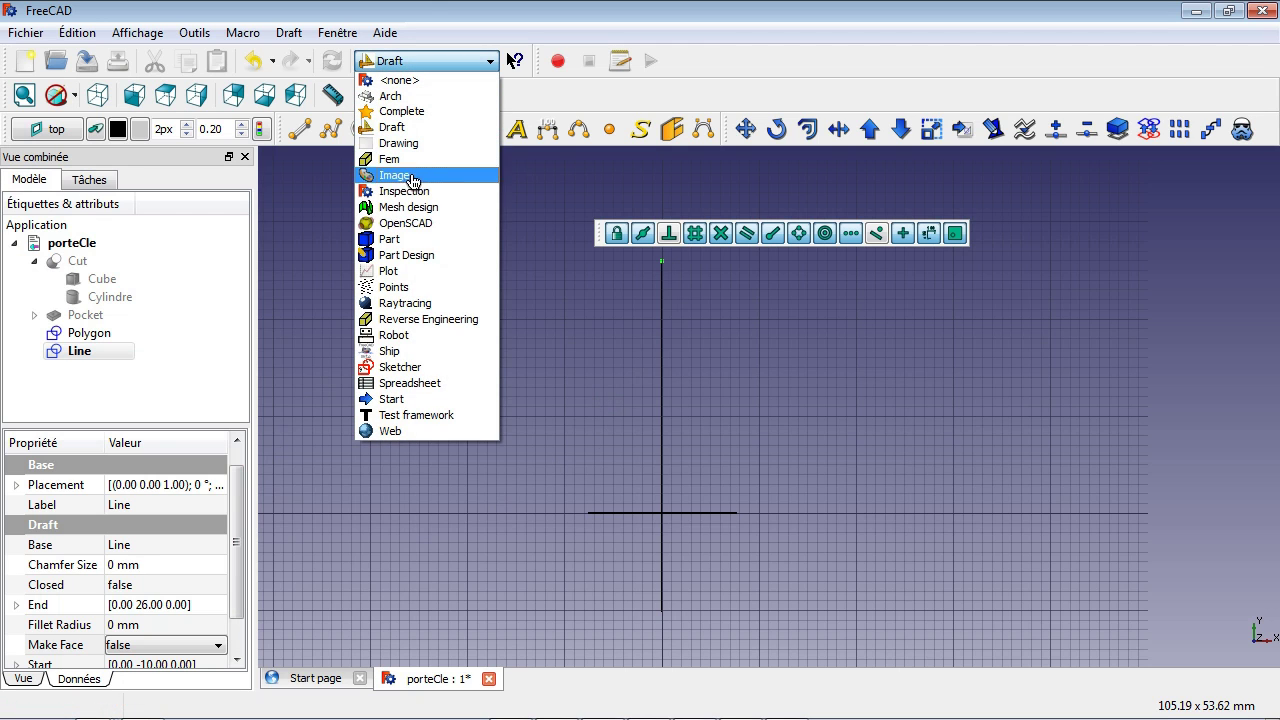
{"action": "left_click", "coordinate": [405, 241]}
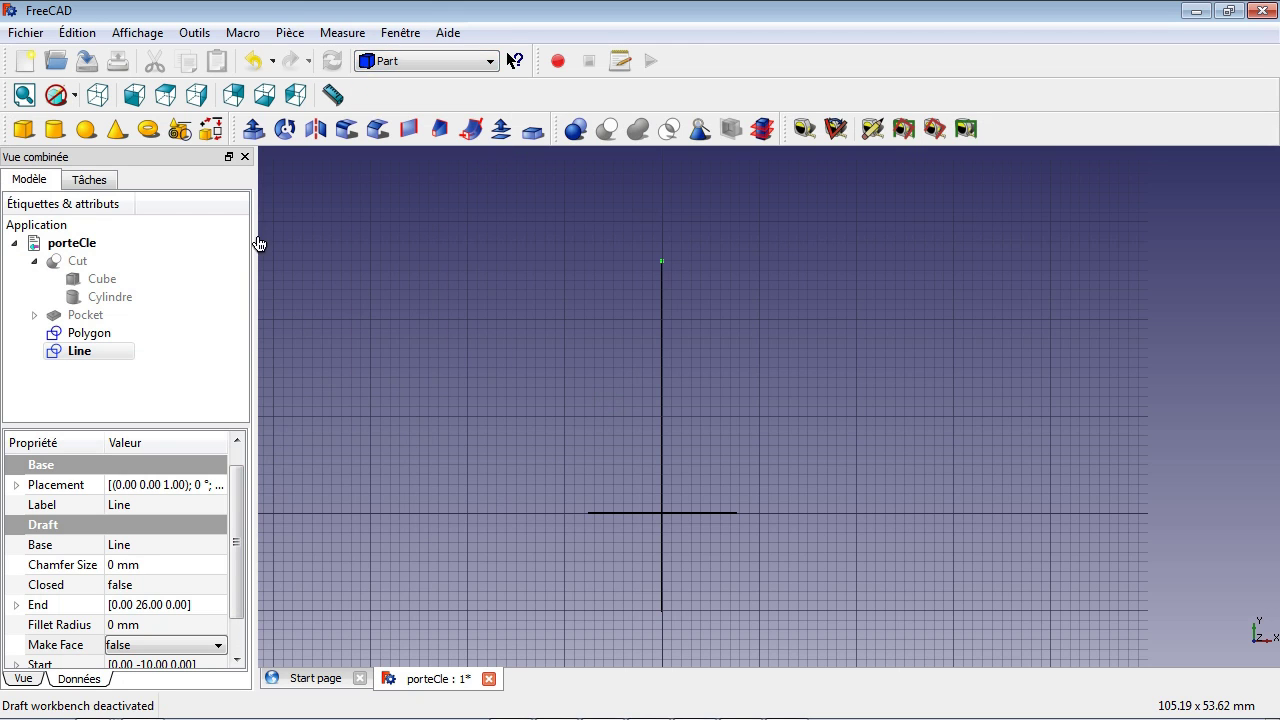
{"action": "left_click", "coordinate": [470, 128]}
{"action": "left_click_drag", "start_coordinate": [248, 403], "coordinate": [405, 400]}
{"action": "left_click", "coordinate": [160, 379]}
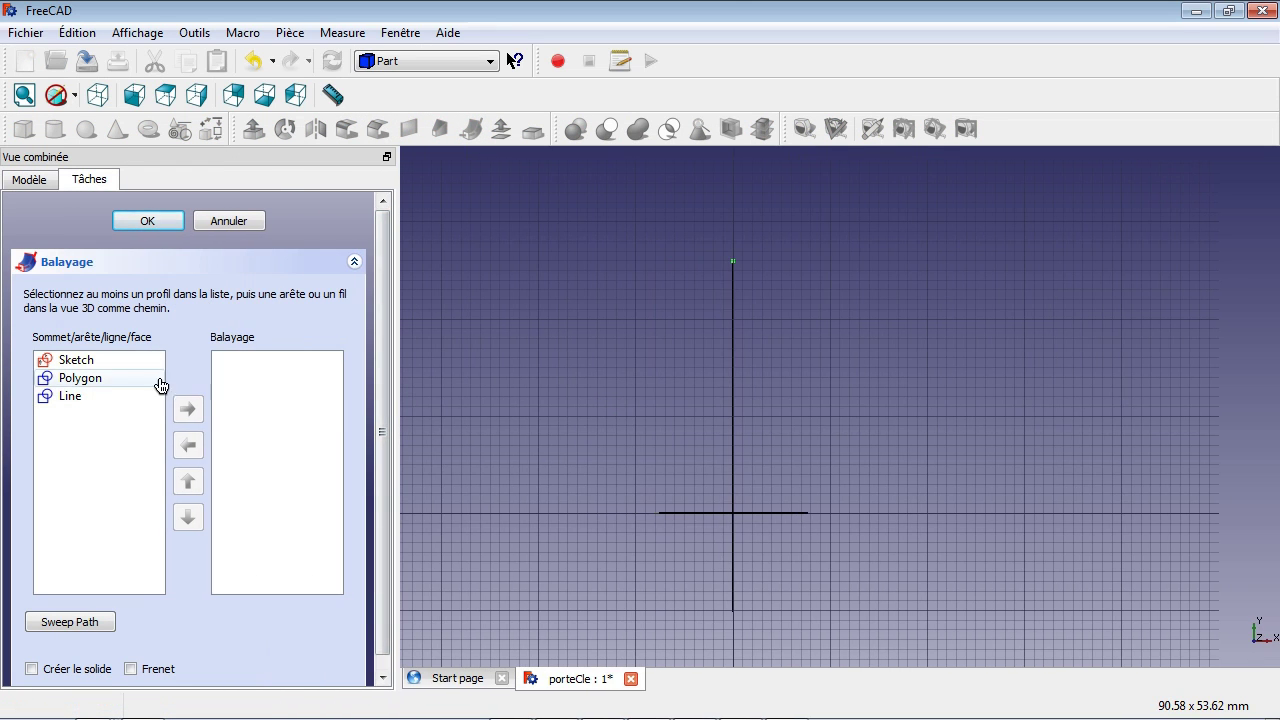
{"action": "left_click", "coordinate": [189, 410]}
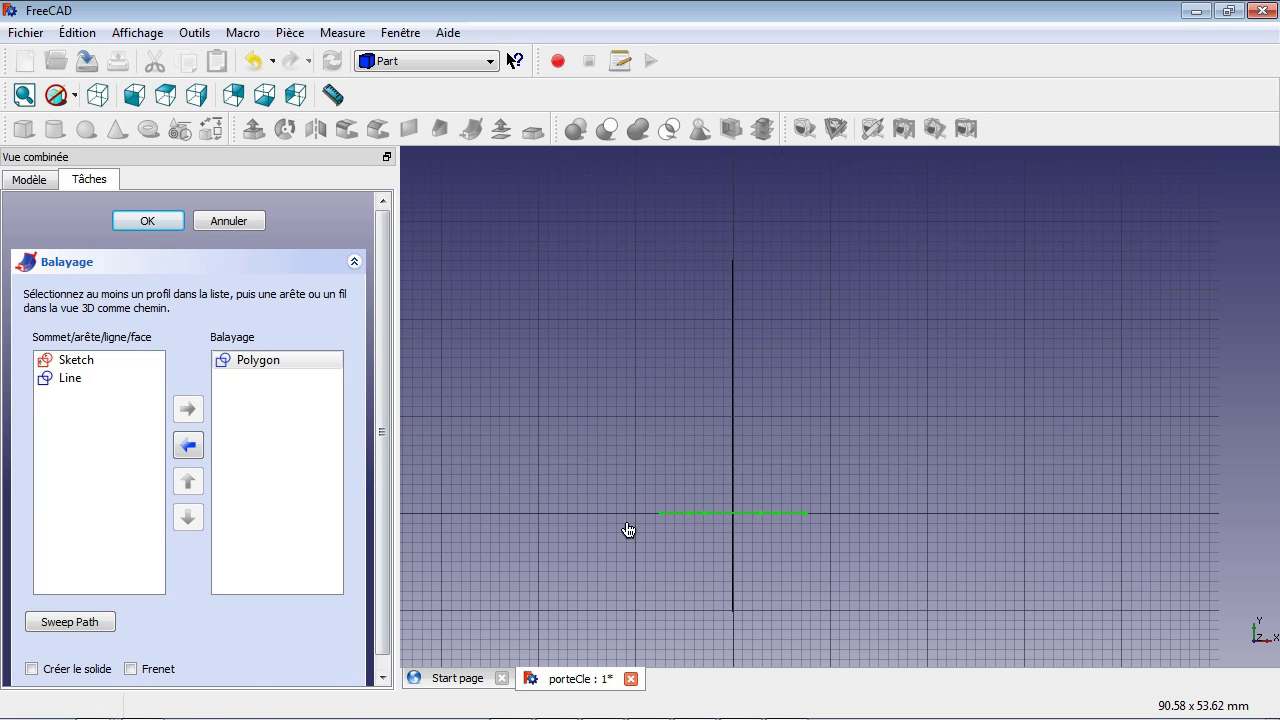
{"action": "left_click", "coordinate": [737, 560]}
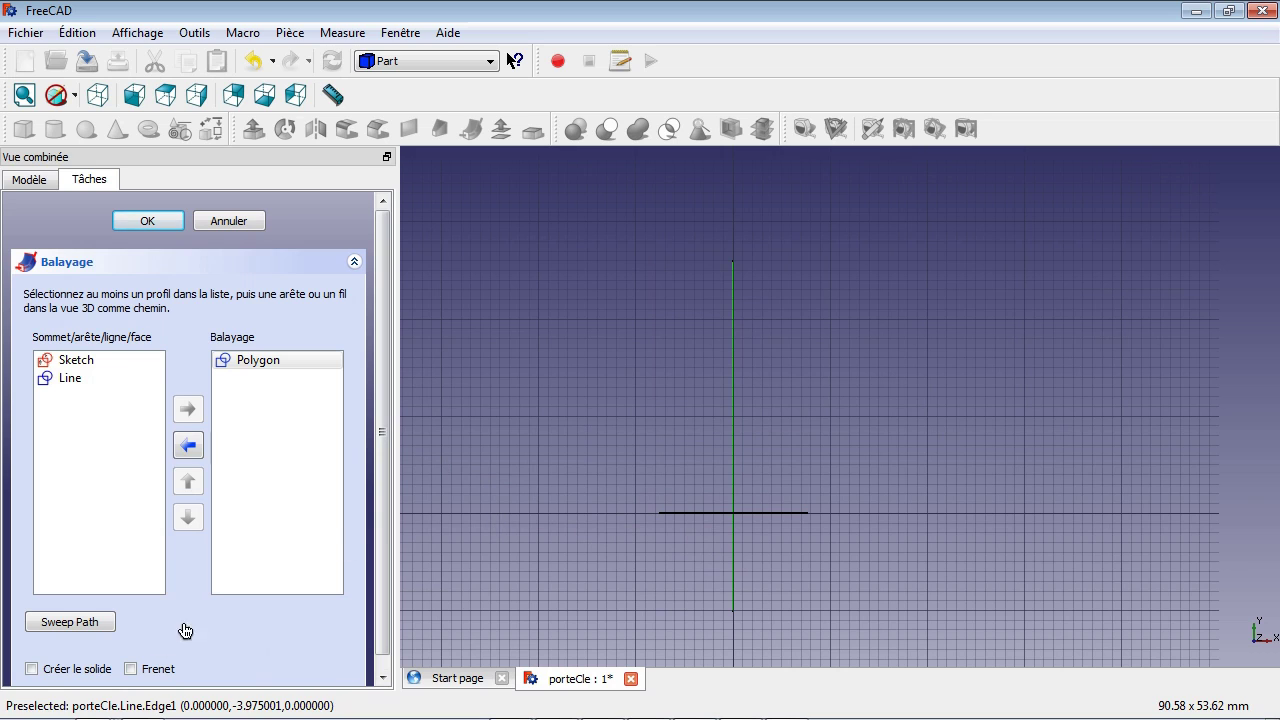
{"action": "left_click", "coordinate": [147, 224]}
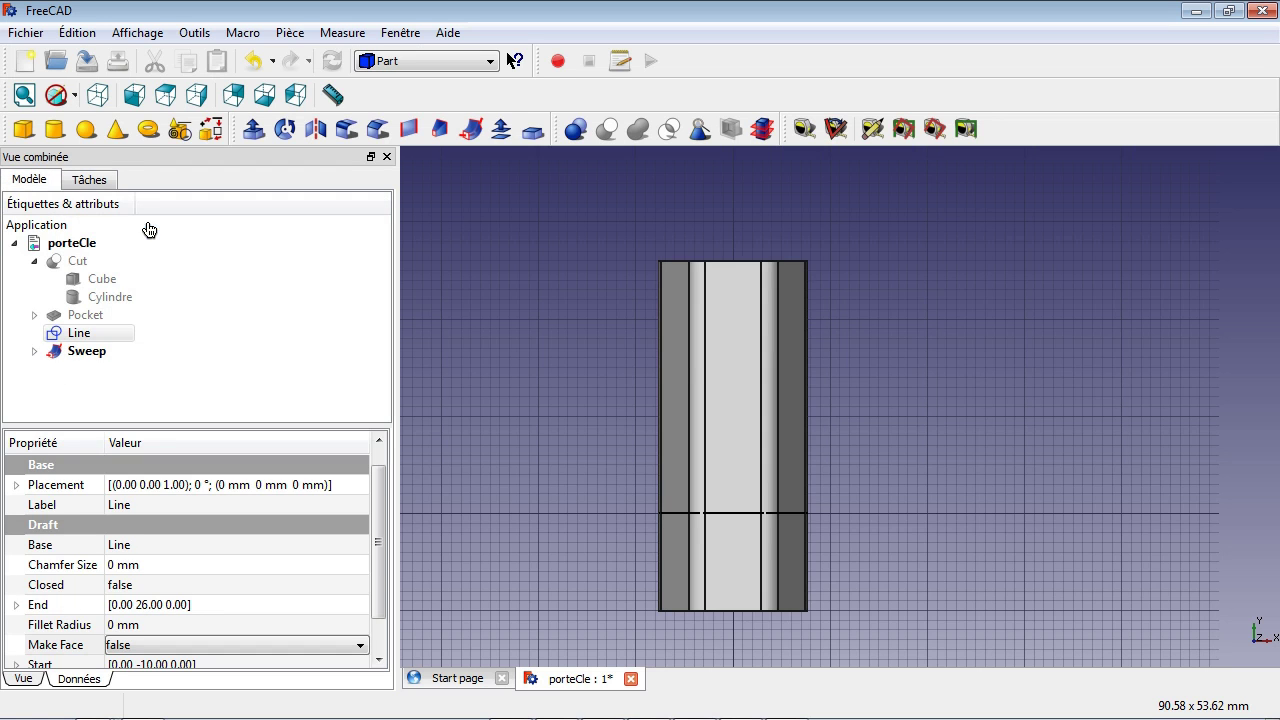
Show the sweep in the axonometric view, expand it in the model tree, and set its Solid property to true
{"action": "left_click", "coordinate": [98, 356]}
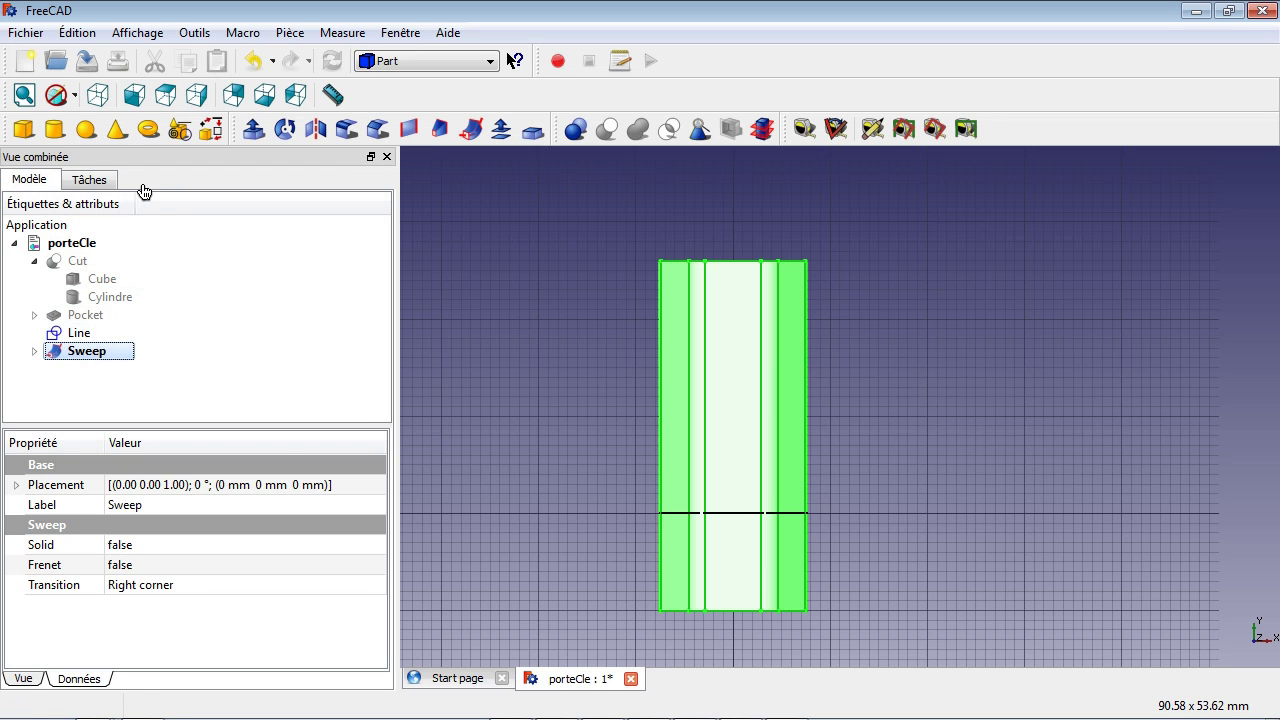
{"action": "left_click", "coordinate": [97, 94]}
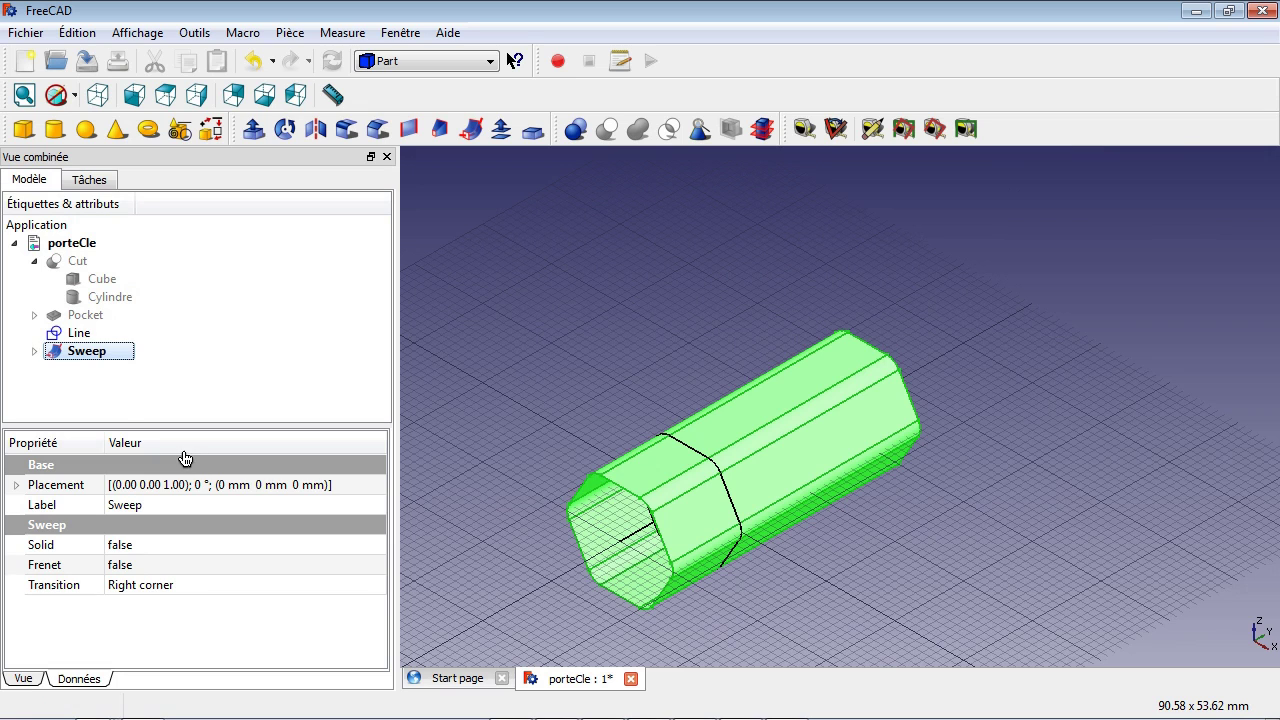
{"action": "left_click", "coordinate": [88, 350]}
{"action": "left_click", "coordinate": [34, 351]}
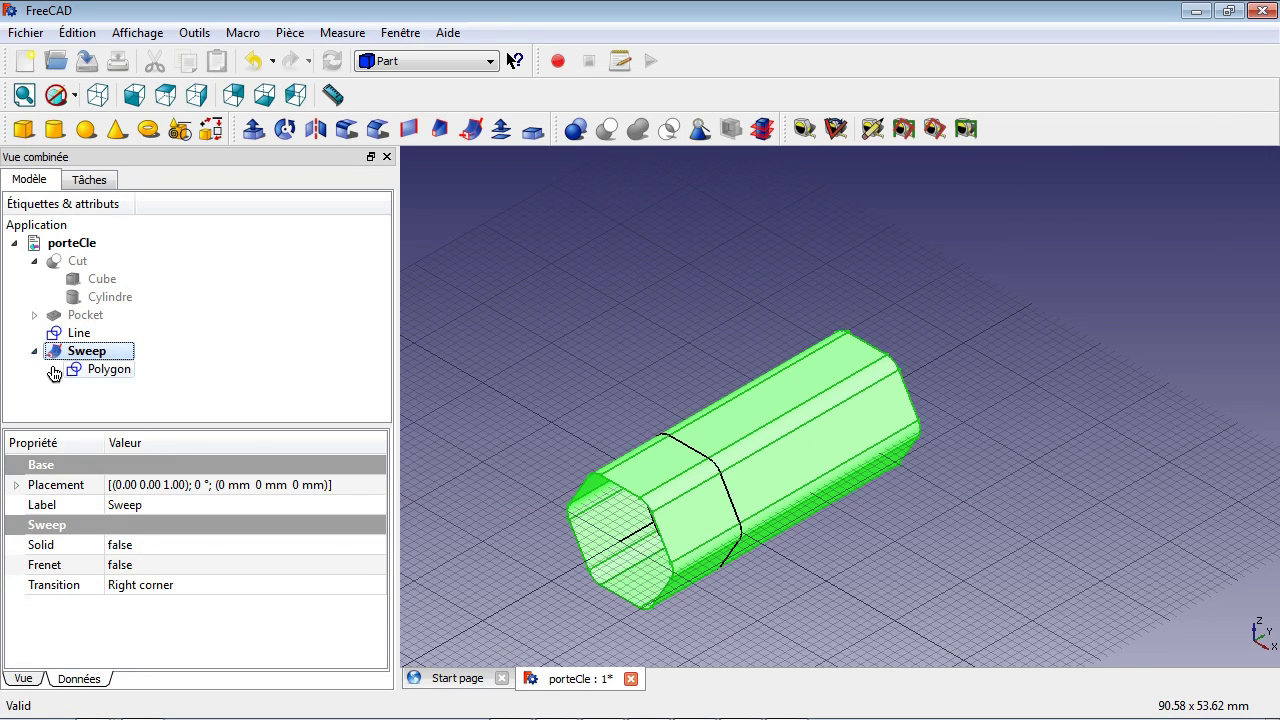
{"action": "left_click", "coordinate": [100, 370]}
{"action": "left_click", "coordinate": [229, 415]}
{"action": "left_click", "coordinate": [86, 351]}
{"action": "left_click", "coordinate": [126, 548]}
{"action": "left_click", "coordinate": [166, 548]}
{"action": "left_click", "coordinate": [159, 580]}
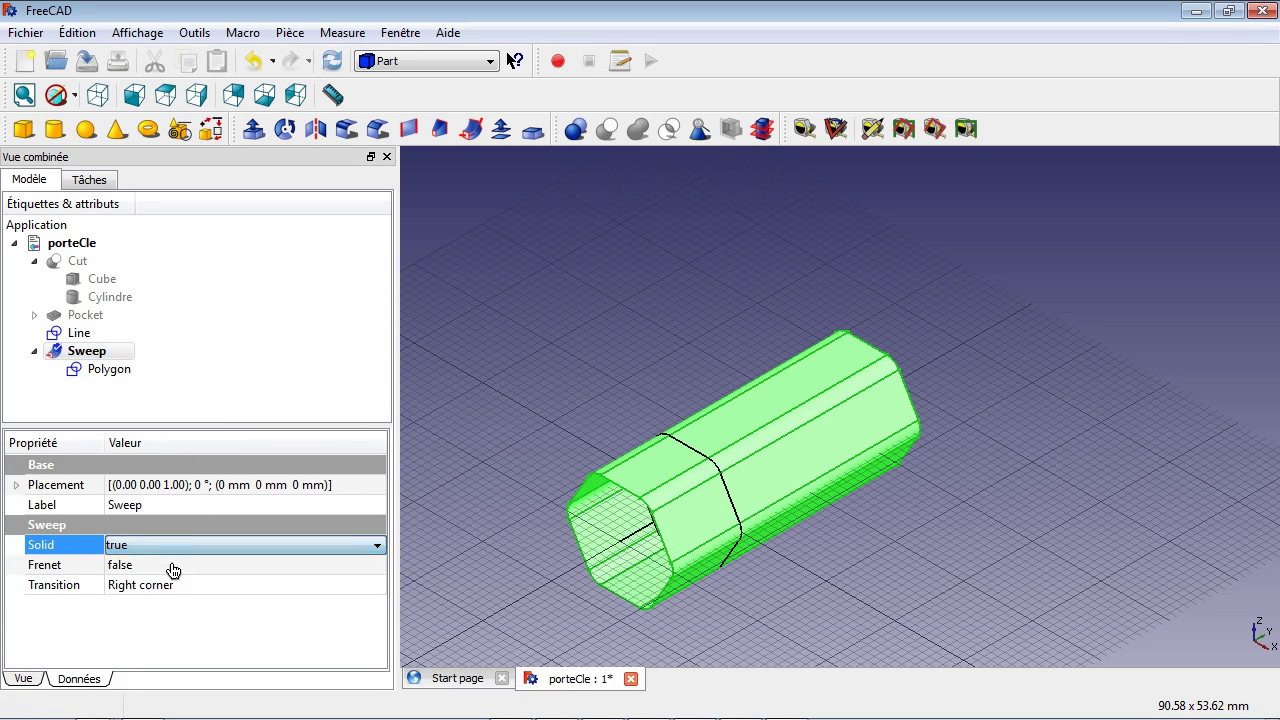
Make the Pocket body visible again by reopening and confirming its parameters, and hide the Polygon profile of the Sweep
{"action": "double_click", "coordinate": [88, 315]}
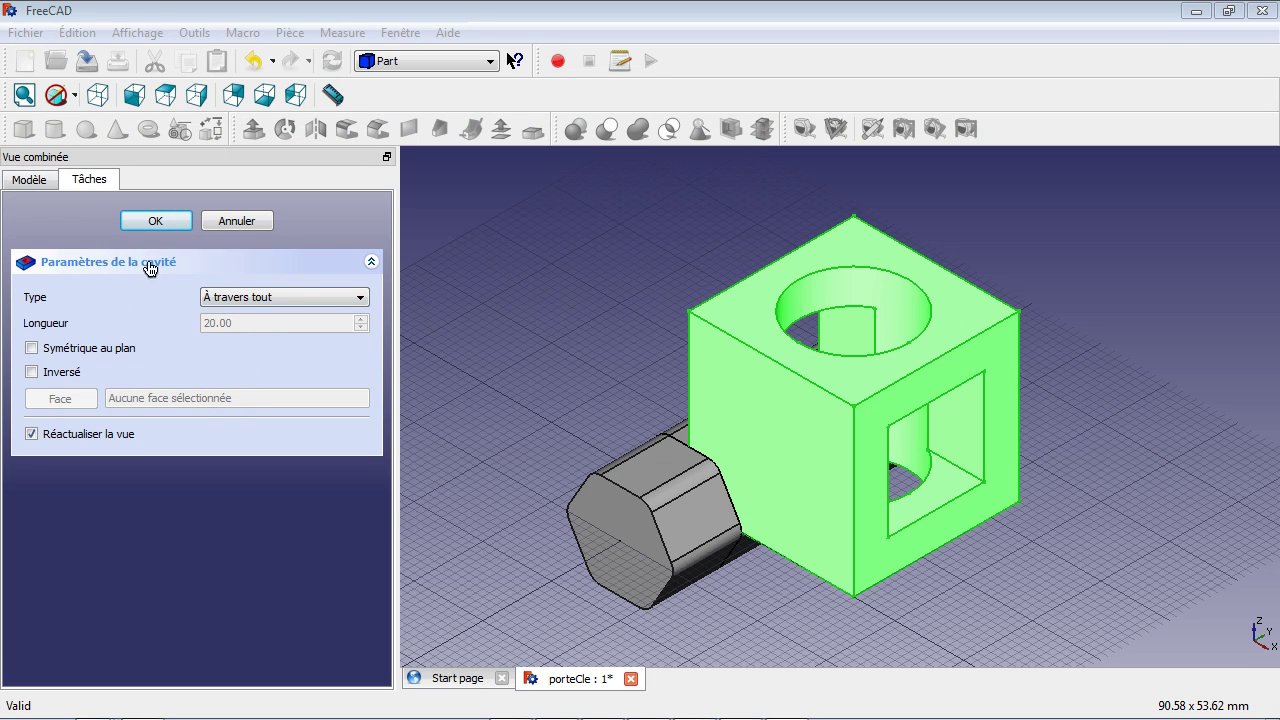
{"action": "left_click", "coordinate": [158, 221]}
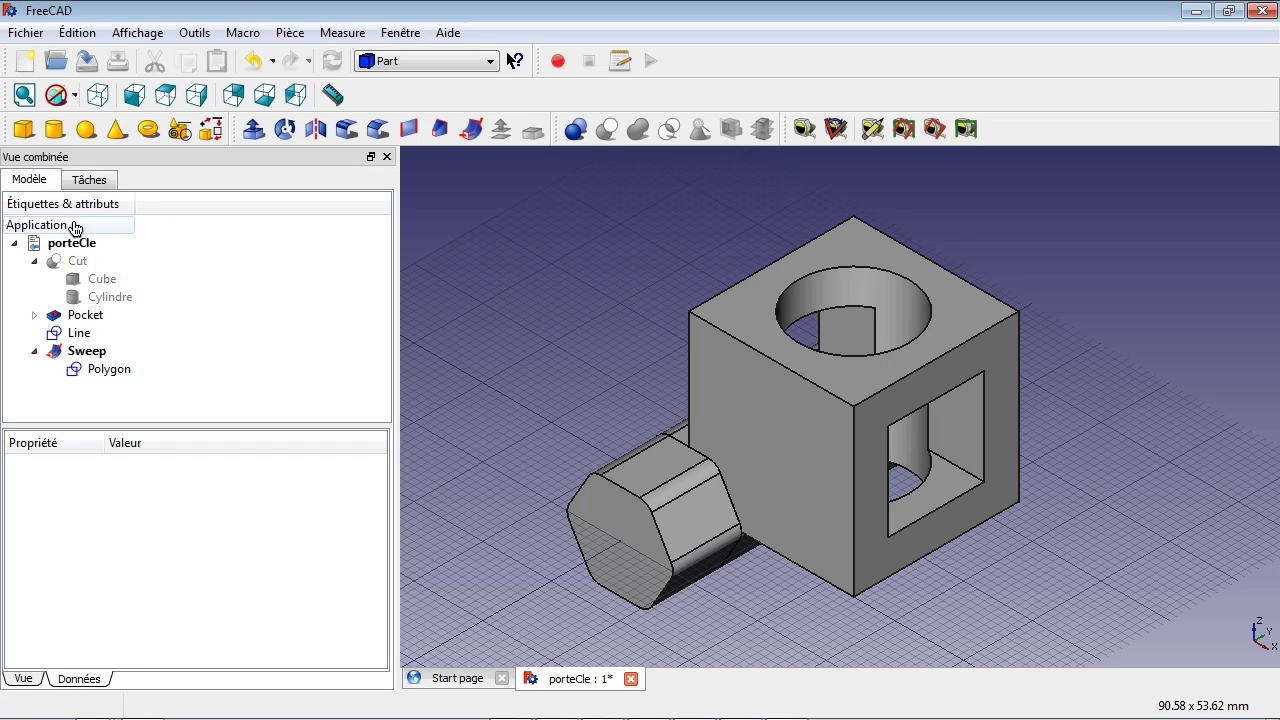
{"action": "left_click", "coordinate": [100, 352]}
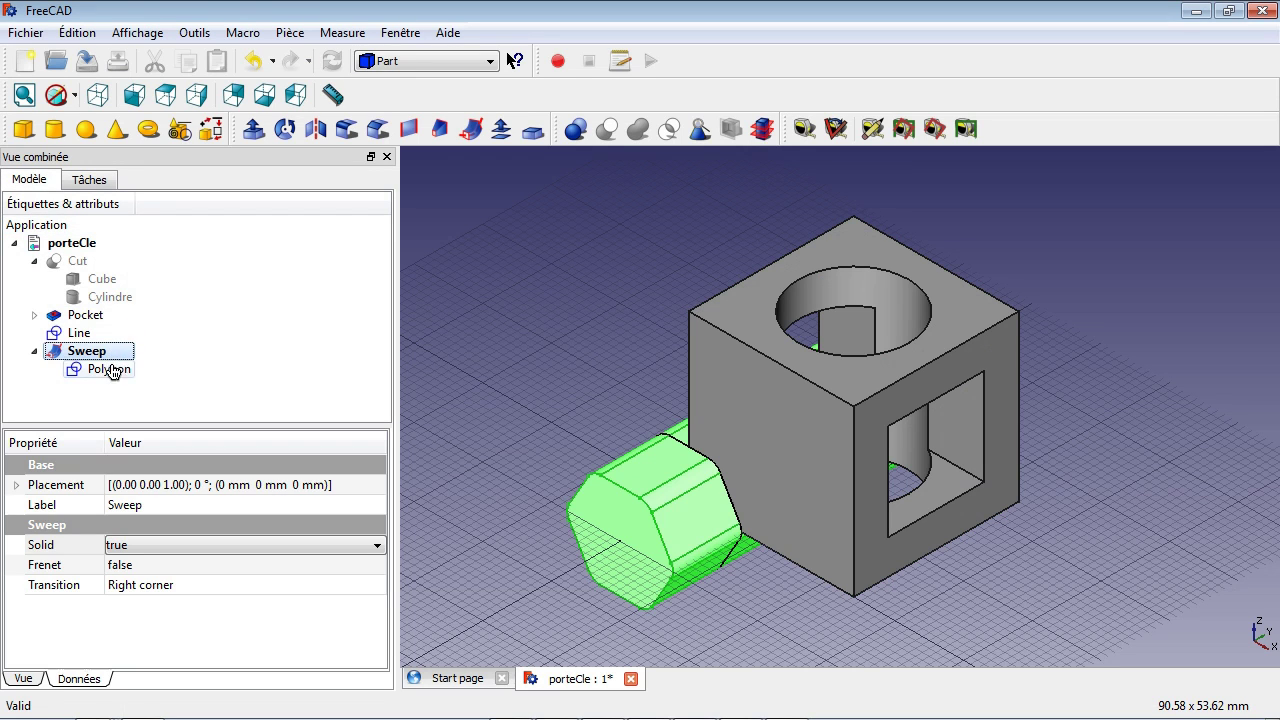
{"action": "double_click", "coordinate": [116, 374]}
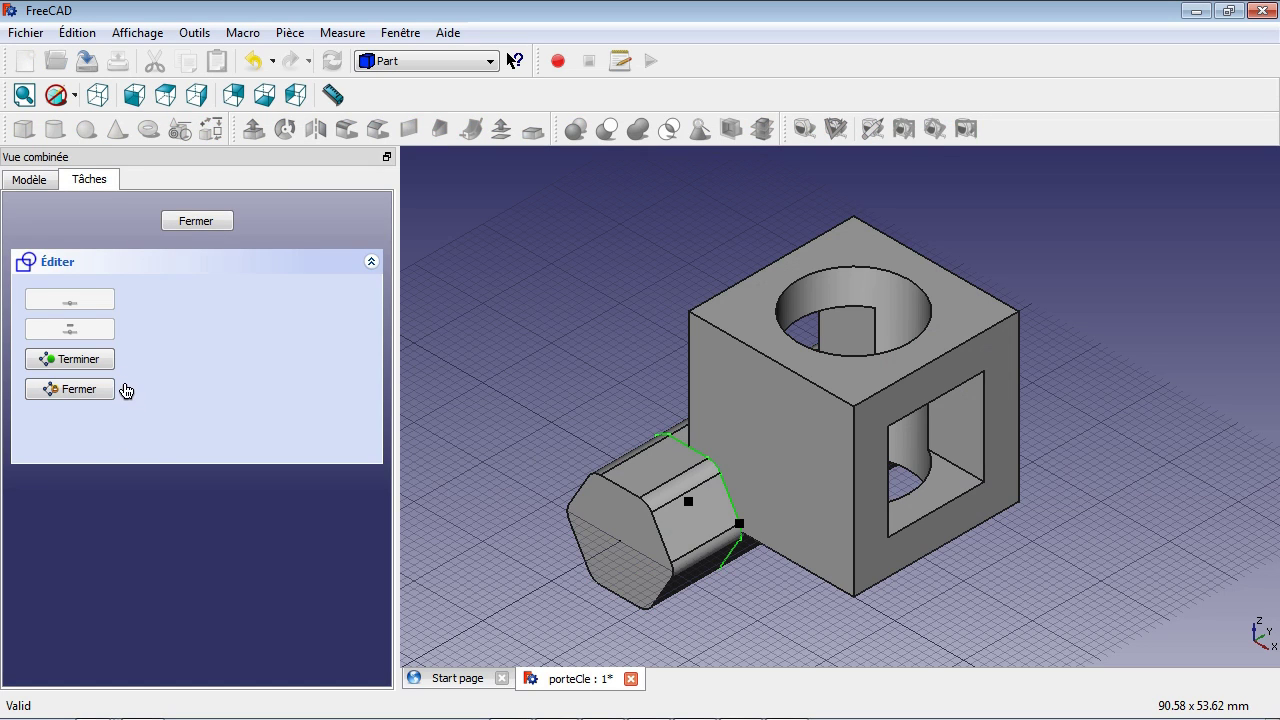
{"action": "left_click", "coordinate": [182, 224]}
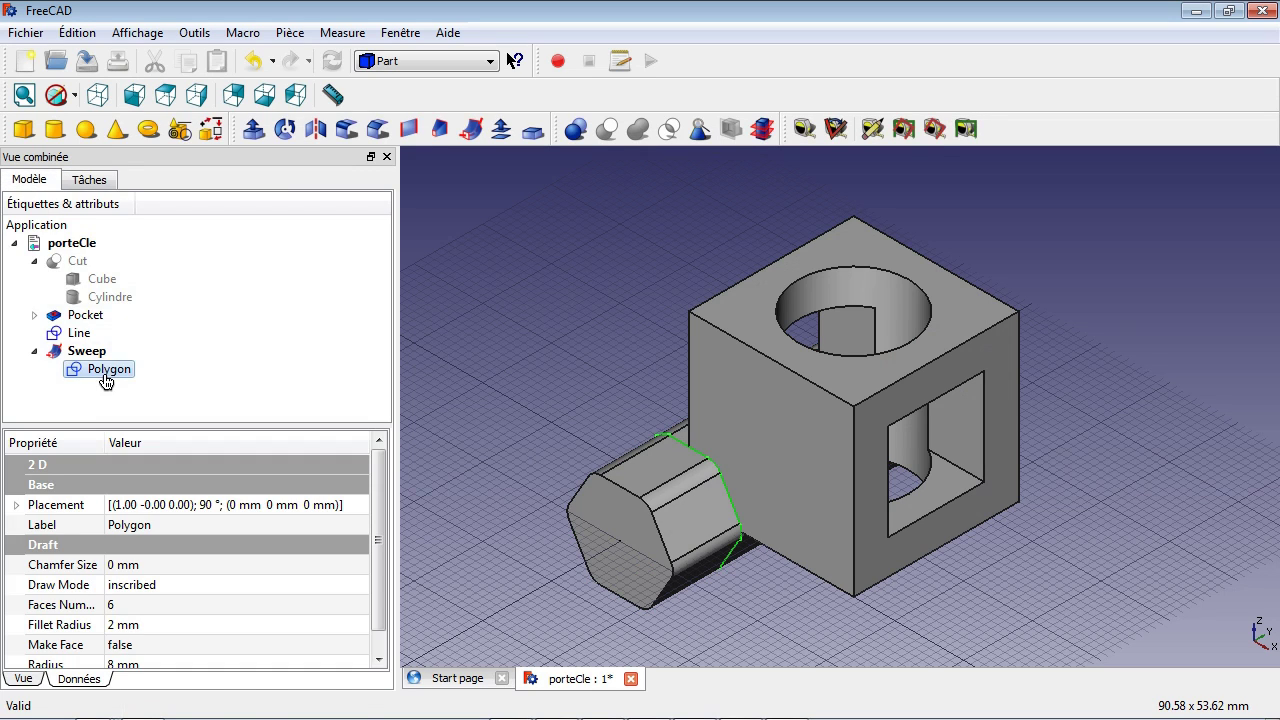
{"action": "key", "text": "space"}
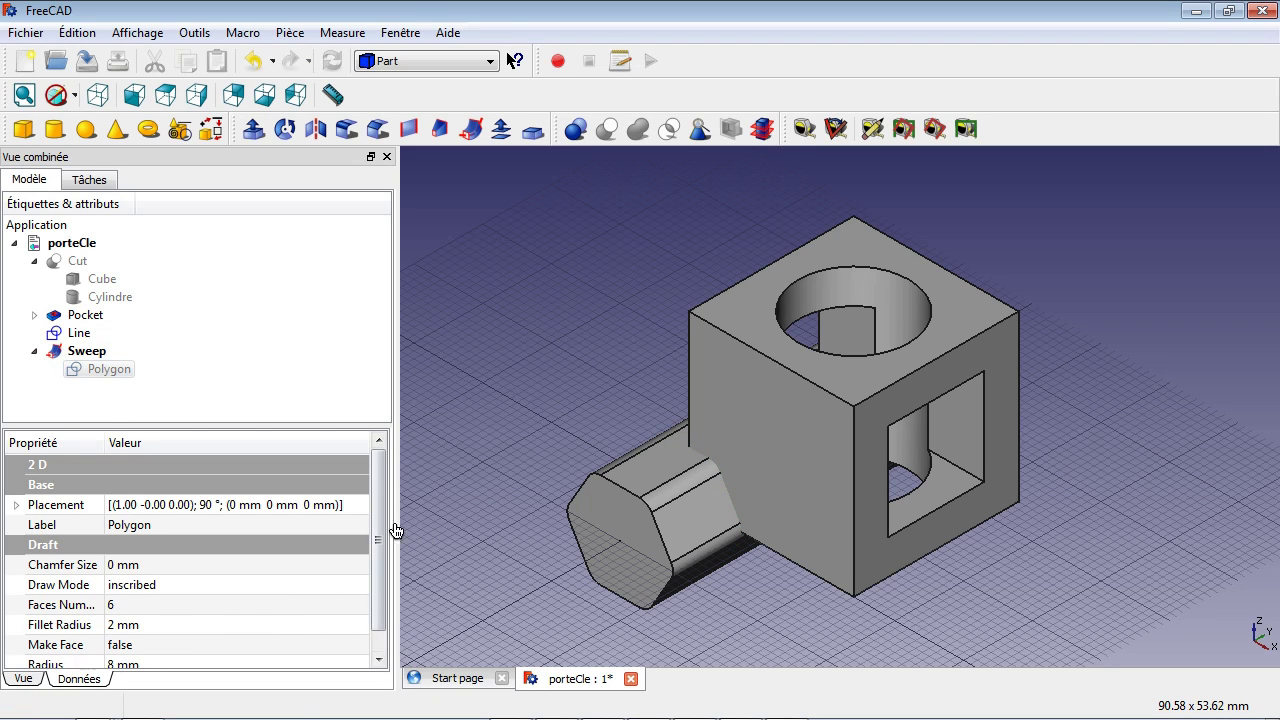
Set the Polygon's placement position to x = 12 mm and z = 12 mm to centre the sweep on the cube face
{"action": "left_click", "coordinate": [18, 508]}
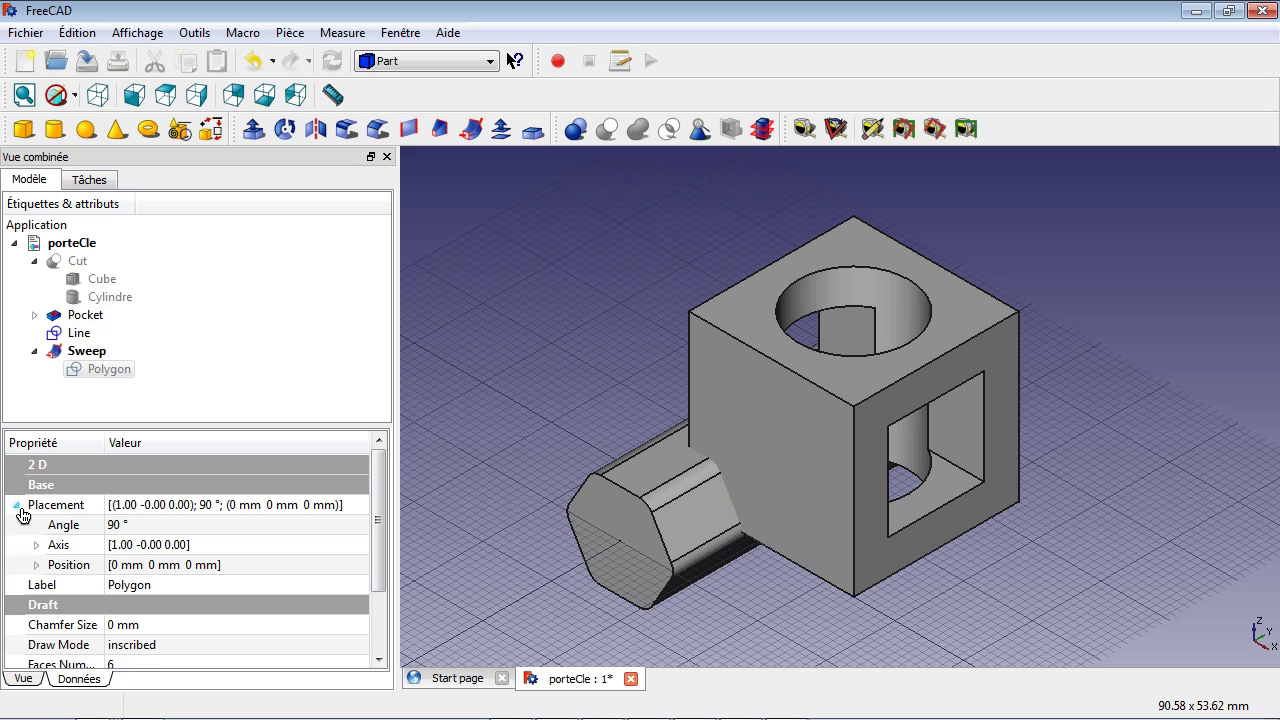
{"action": "left_click", "coordinate": [37, 566]}
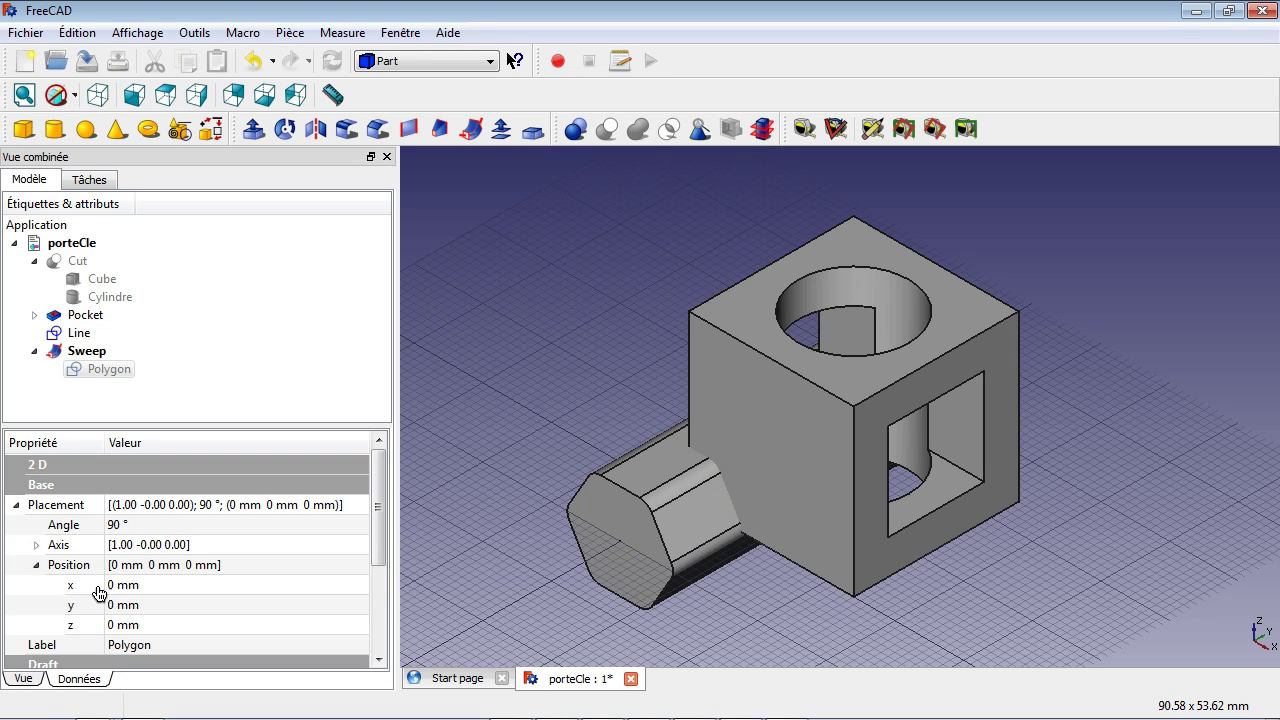
{"action": "left_click", "coordinate": [116, 590]}
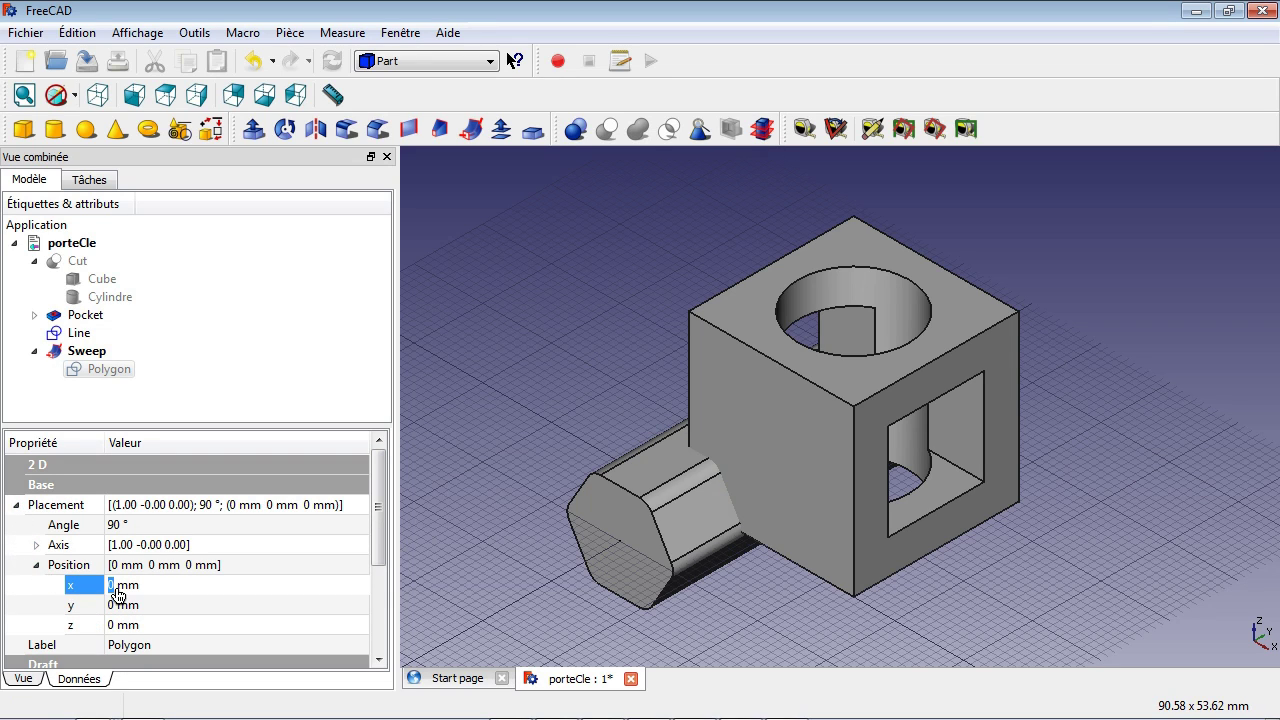
{"action": "type", "text": "12"}
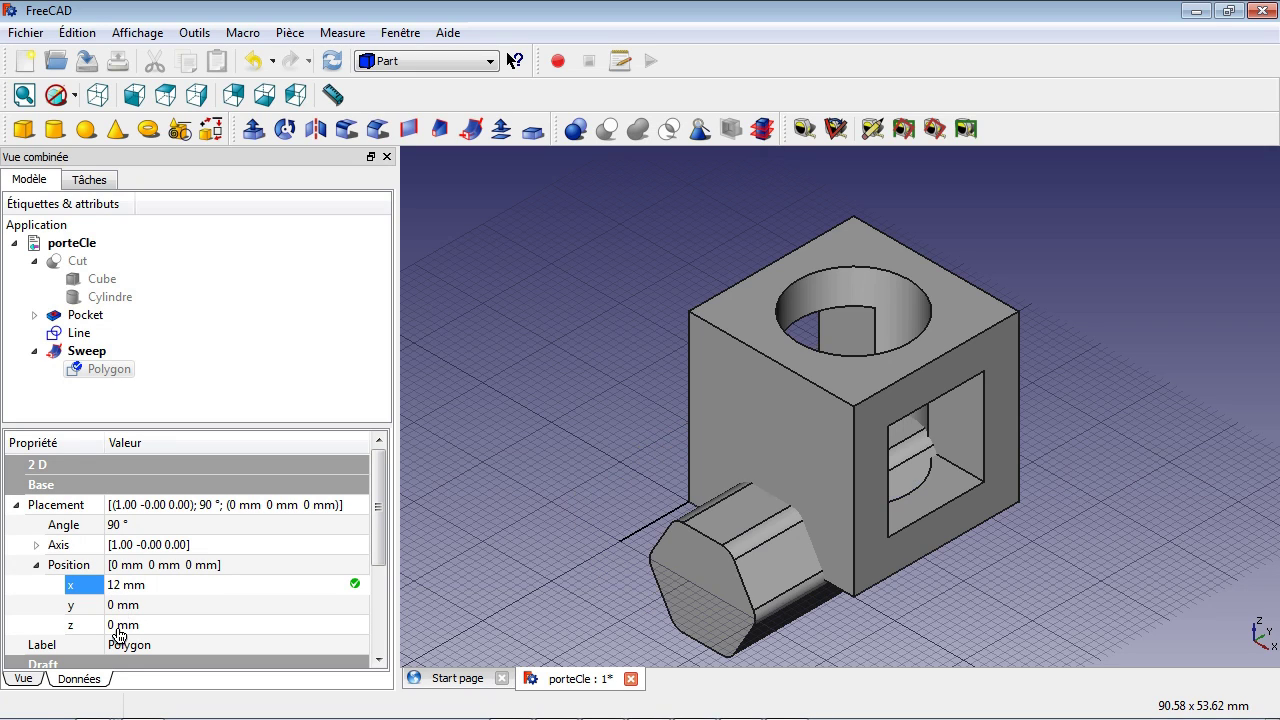
{"action": "left_click", "coordinate": [120, 628]}
{"action": "type", "text": "12"}
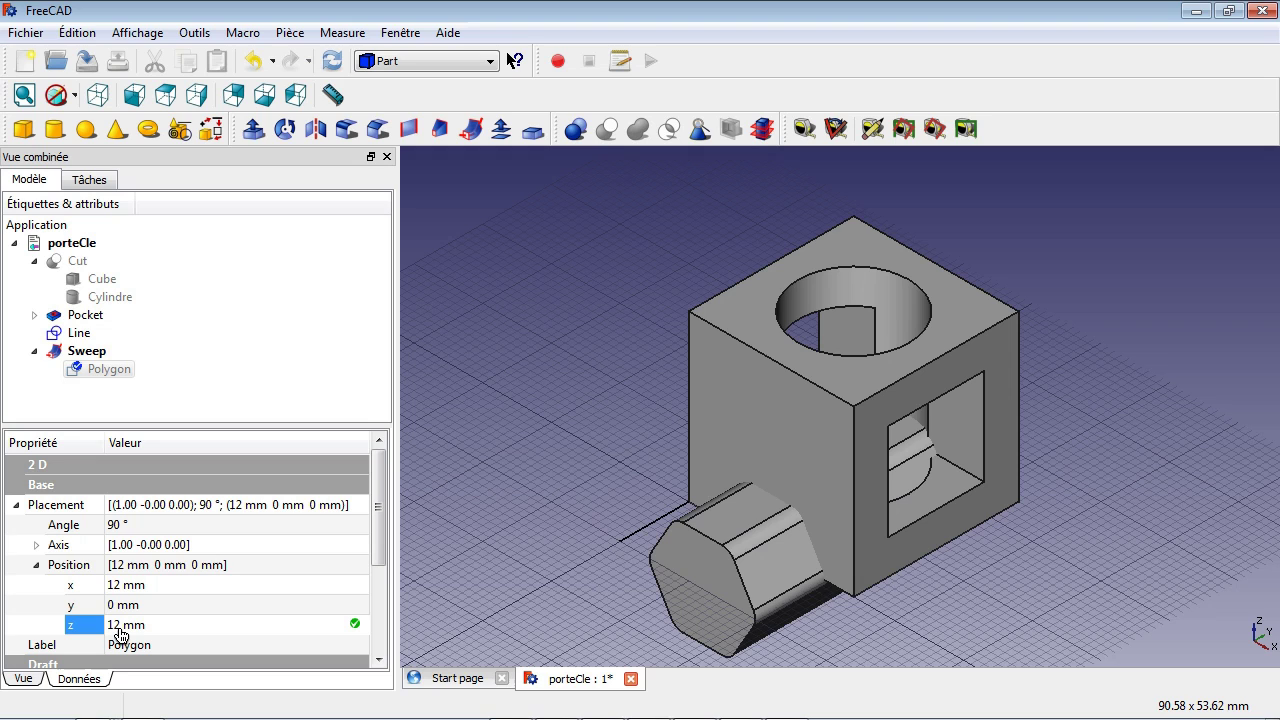
{"action": "key", "text": "Return"}
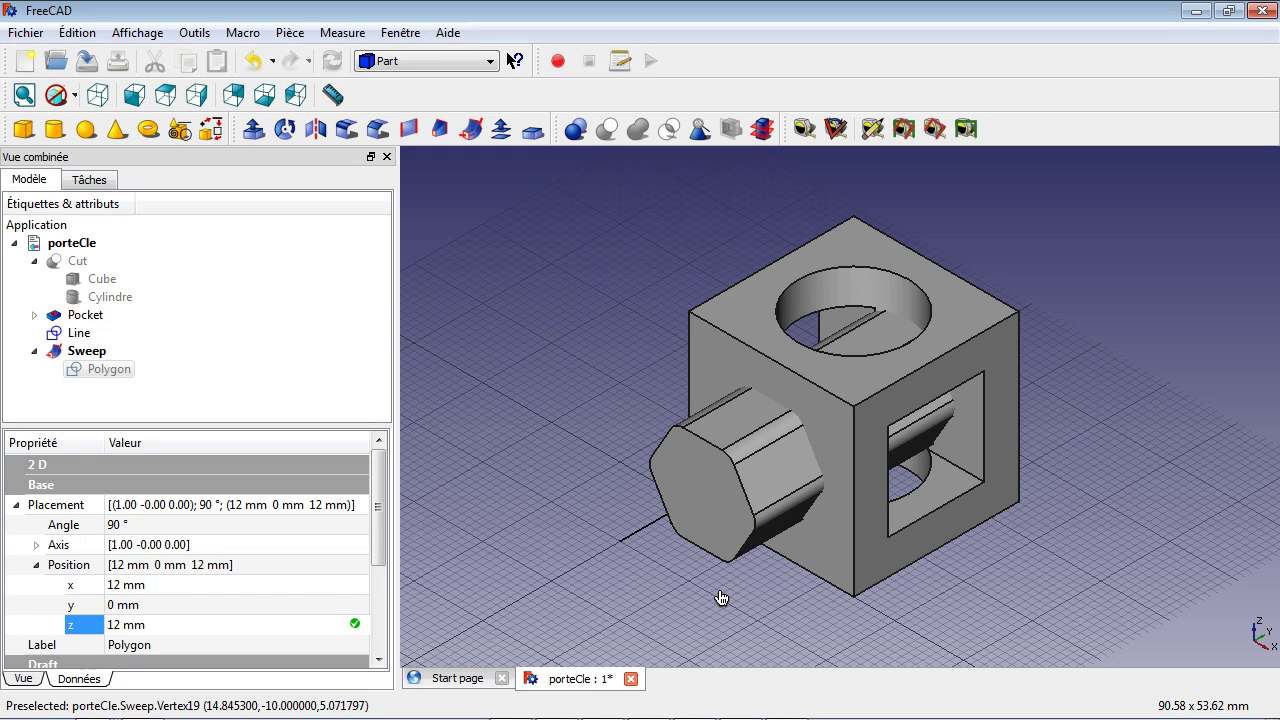
Hide the Line and subtract the Sweep from the Pocket body with a boolean Cut
{"action": "middle_click_drag", "start_coordinate": [722, 598], "coordinate": [747, 588]}
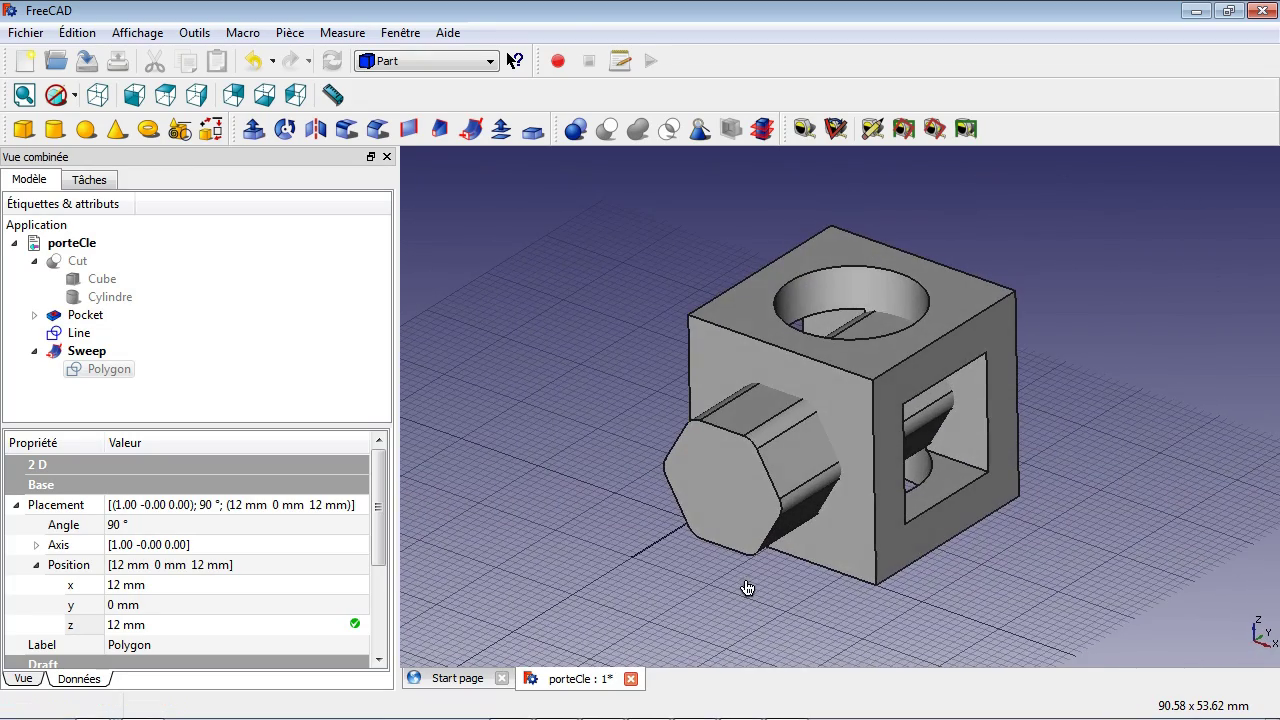
{"action": "left_click", "coordinate": [103, 337]}
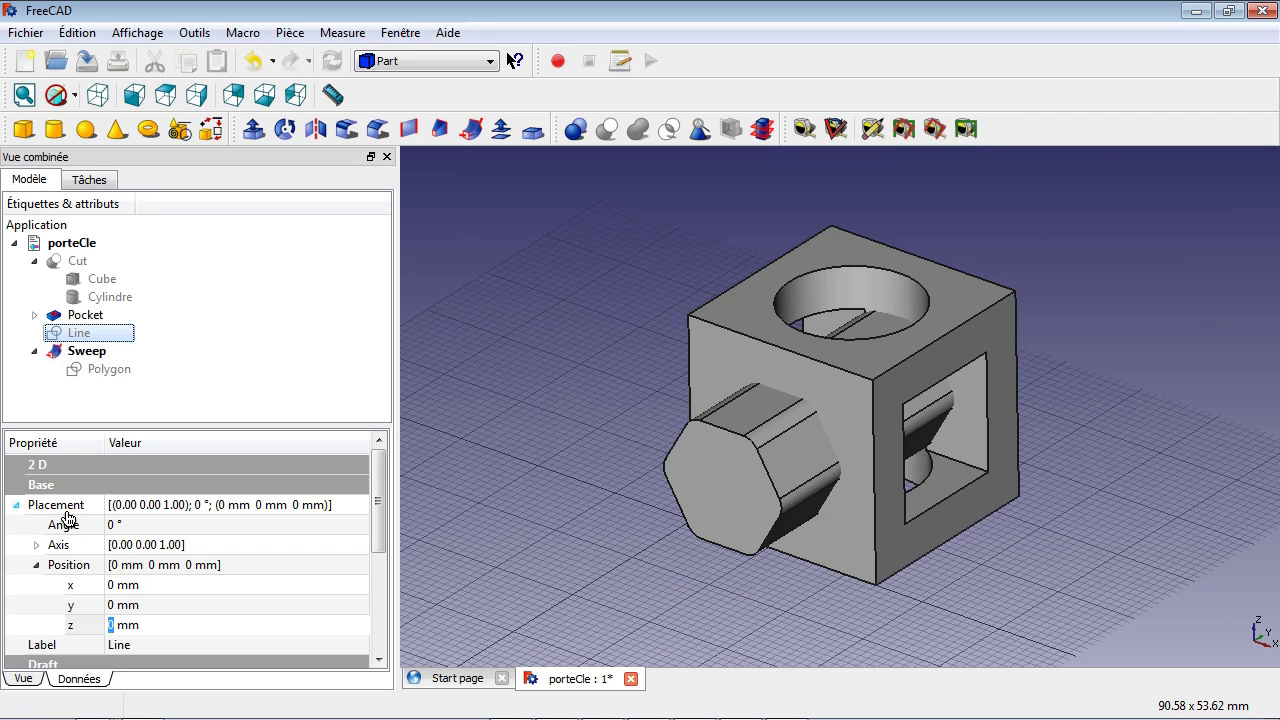
{"action": "left_click", "coordinate": [88, 316]}
{"action": "left_click", "coordinate": [98, 360], "text": "ctrl"}
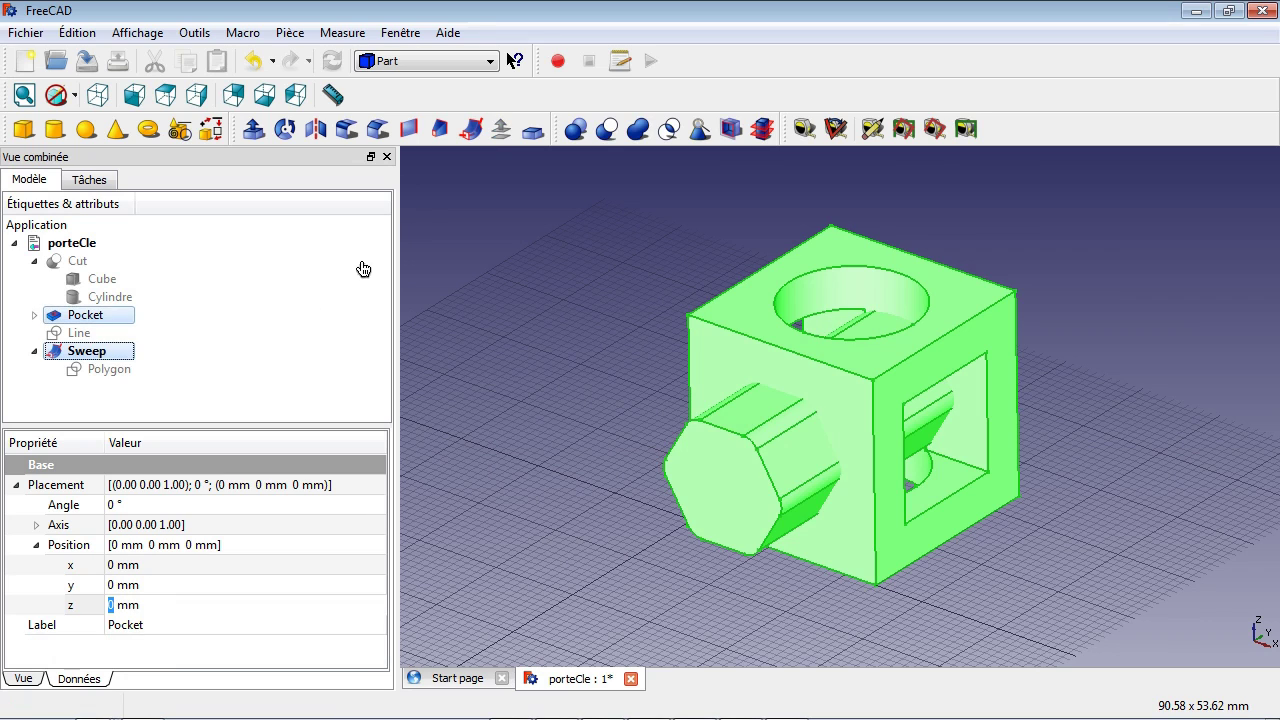
{"action": "left_click", "coordinate": [608, 130]}
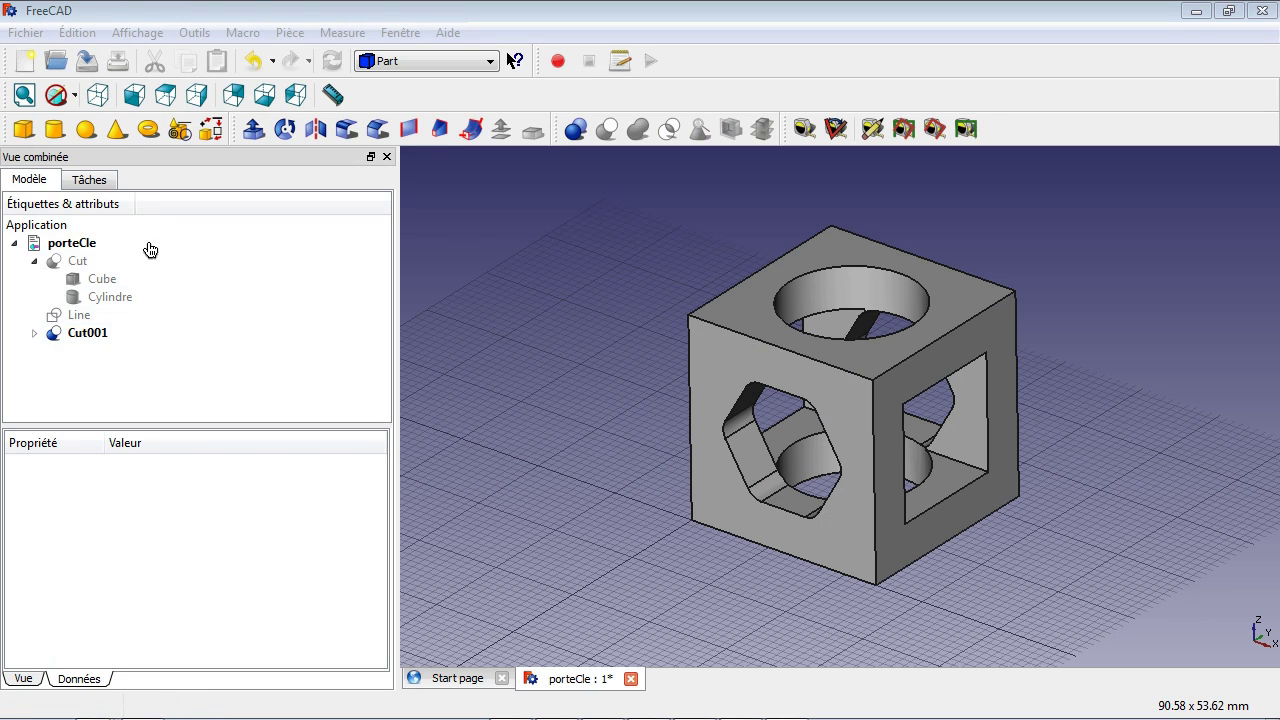
Hide the grid using the Draft workbench and display the pierced cube in wireframe (Filaire) from the axonometric view
{"action": "left_click", "coordinate": [94, 72]}
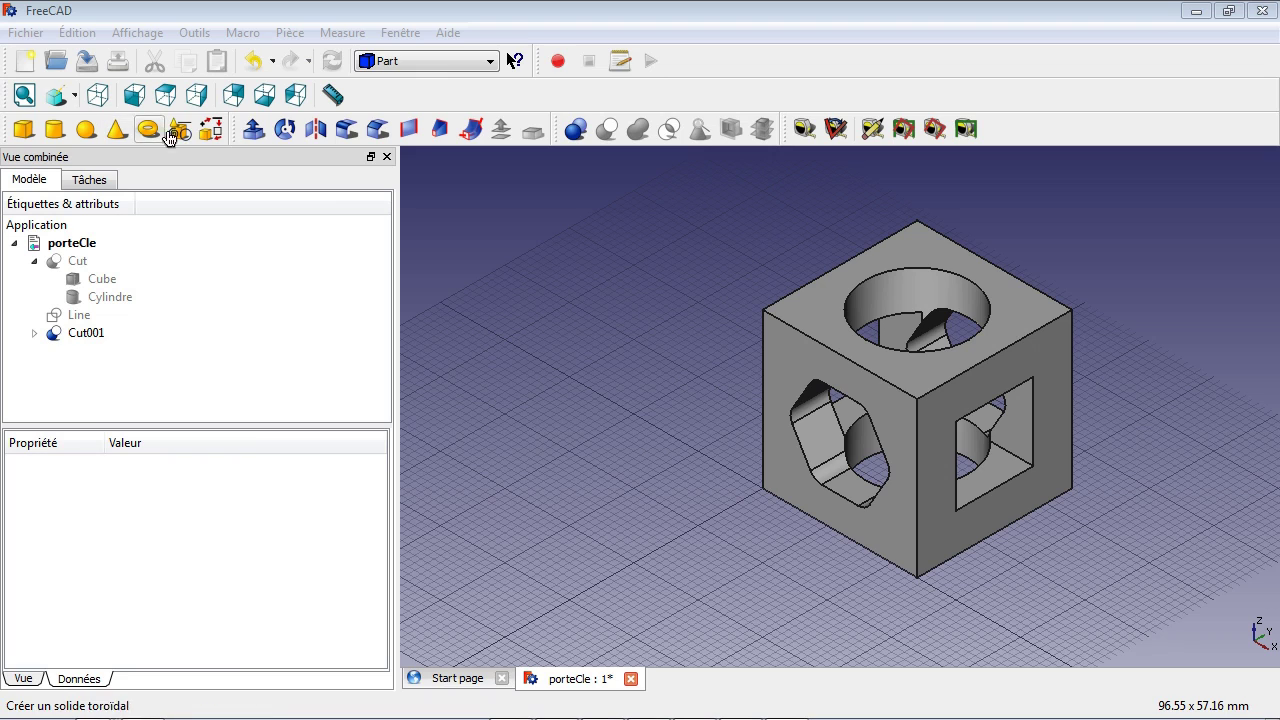
{"action": "left_click", "coordinate": [432, 64]}
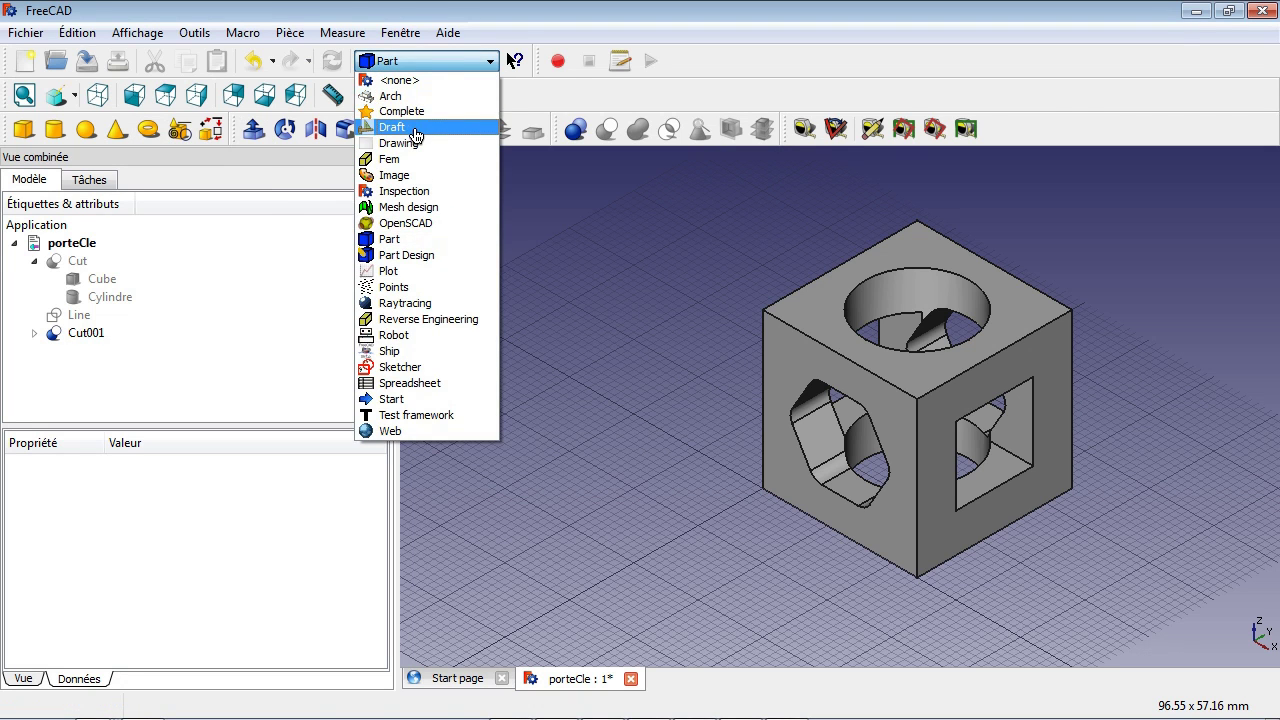
{"action": "left_click", "coordinate": [414, 129]}
{"action": "left_click", "coordinate": [290, 34]}
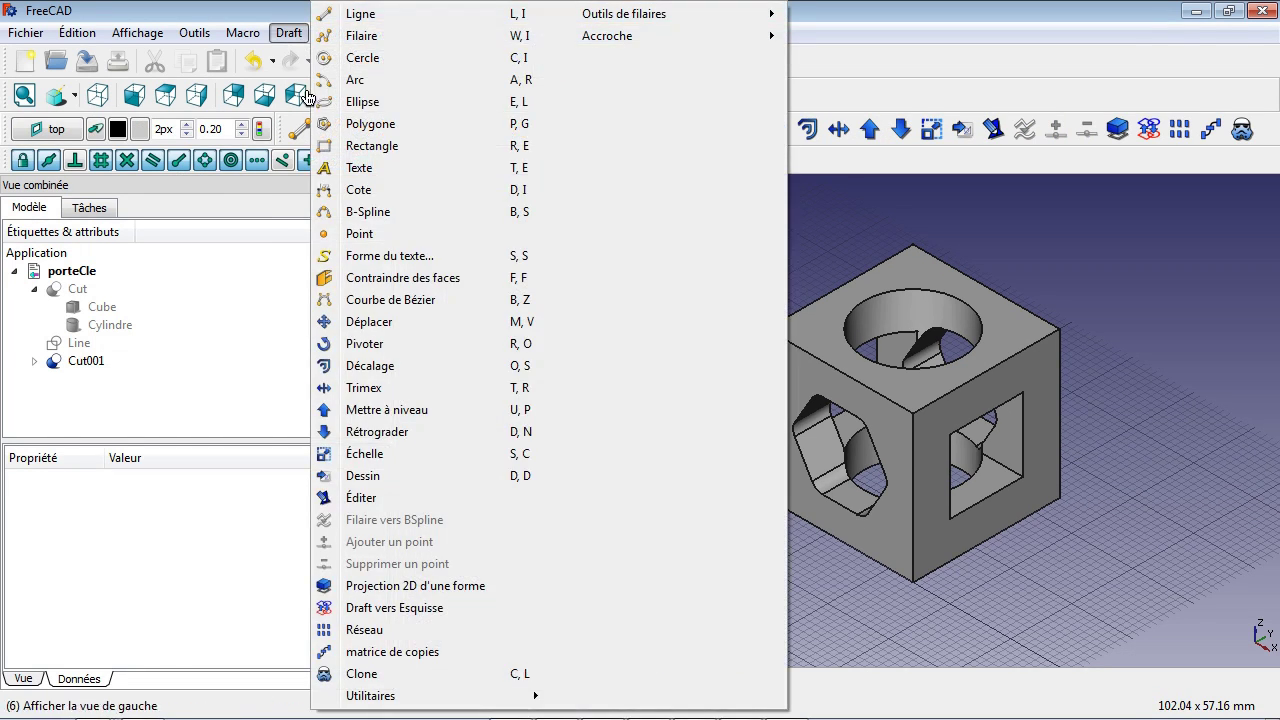
{"action": "mouse_move", "coordinate": [417, 700]}
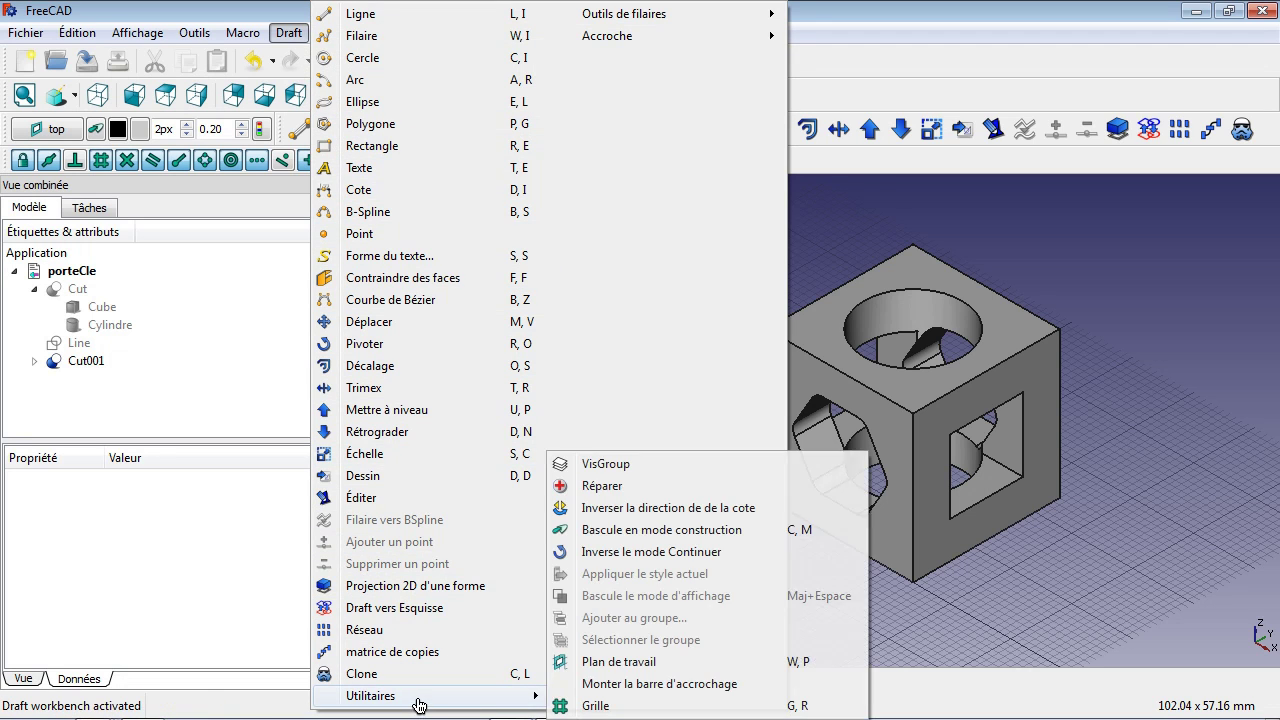
{"action": "left_click", "coordinate": [600, 706]}
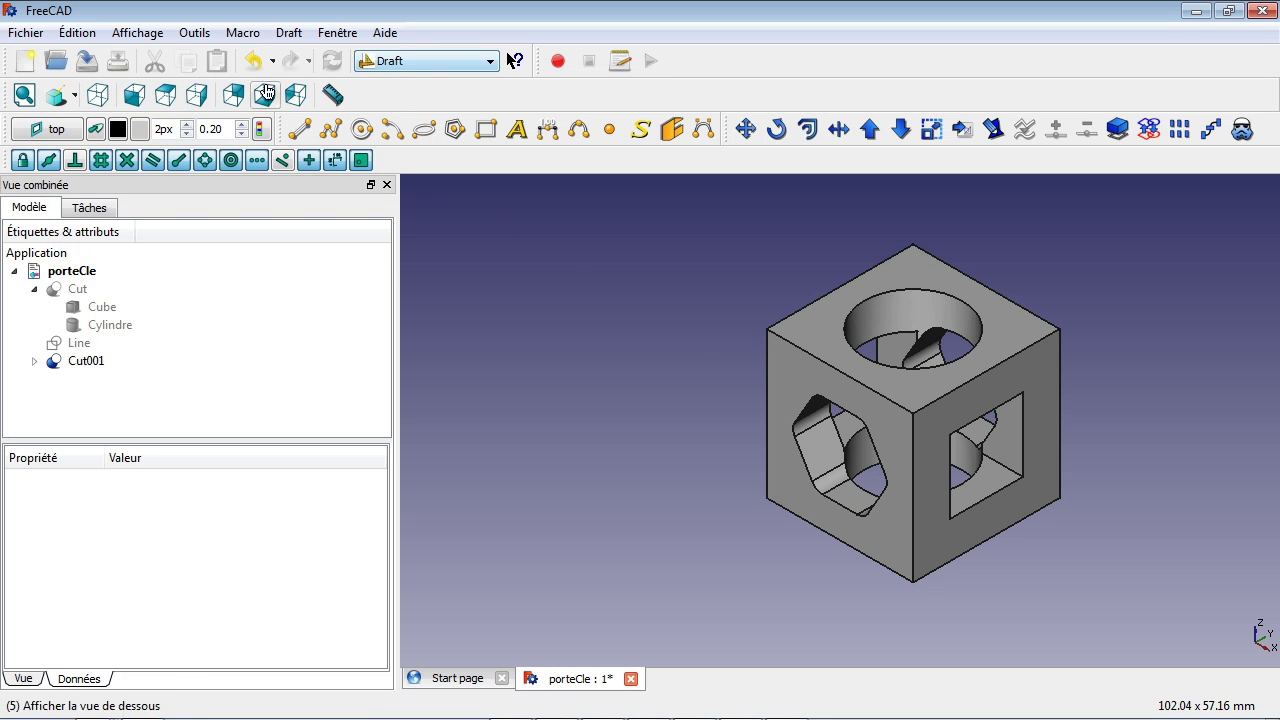
{"action": "left_click", "coordinate": [76, 99]}
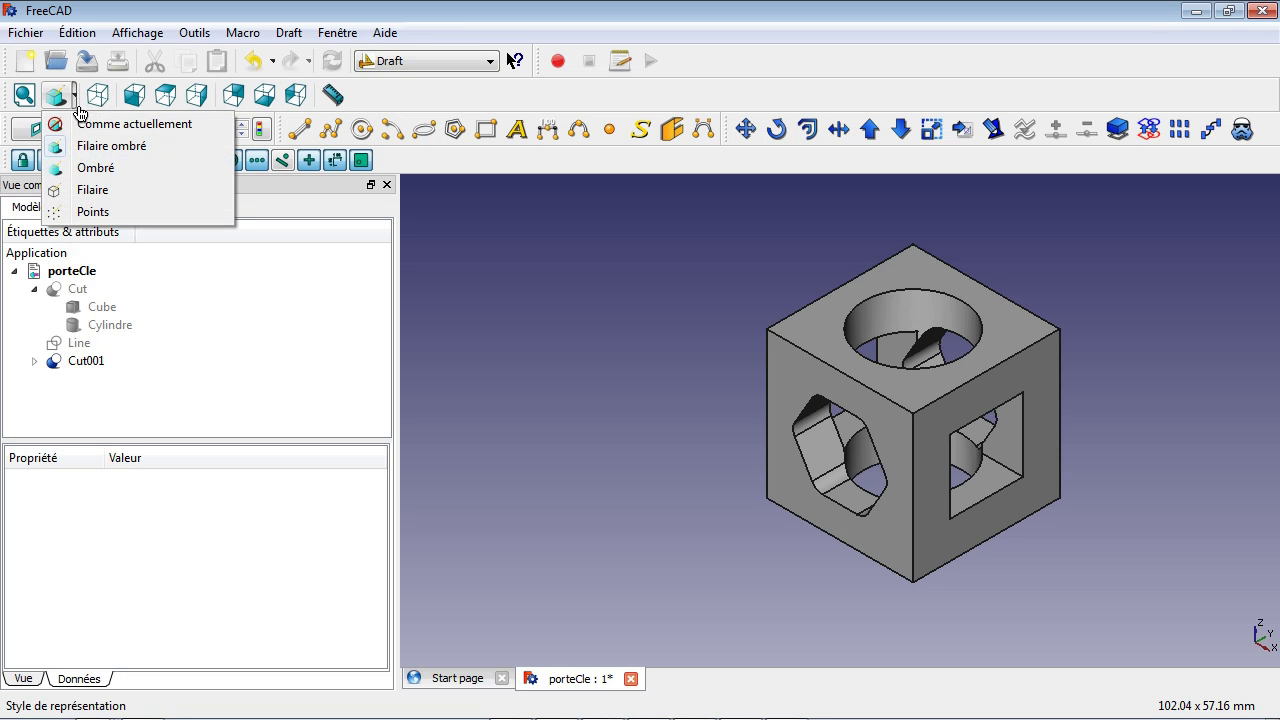
{"action": "left_click", "coordinate": [103, 200]}
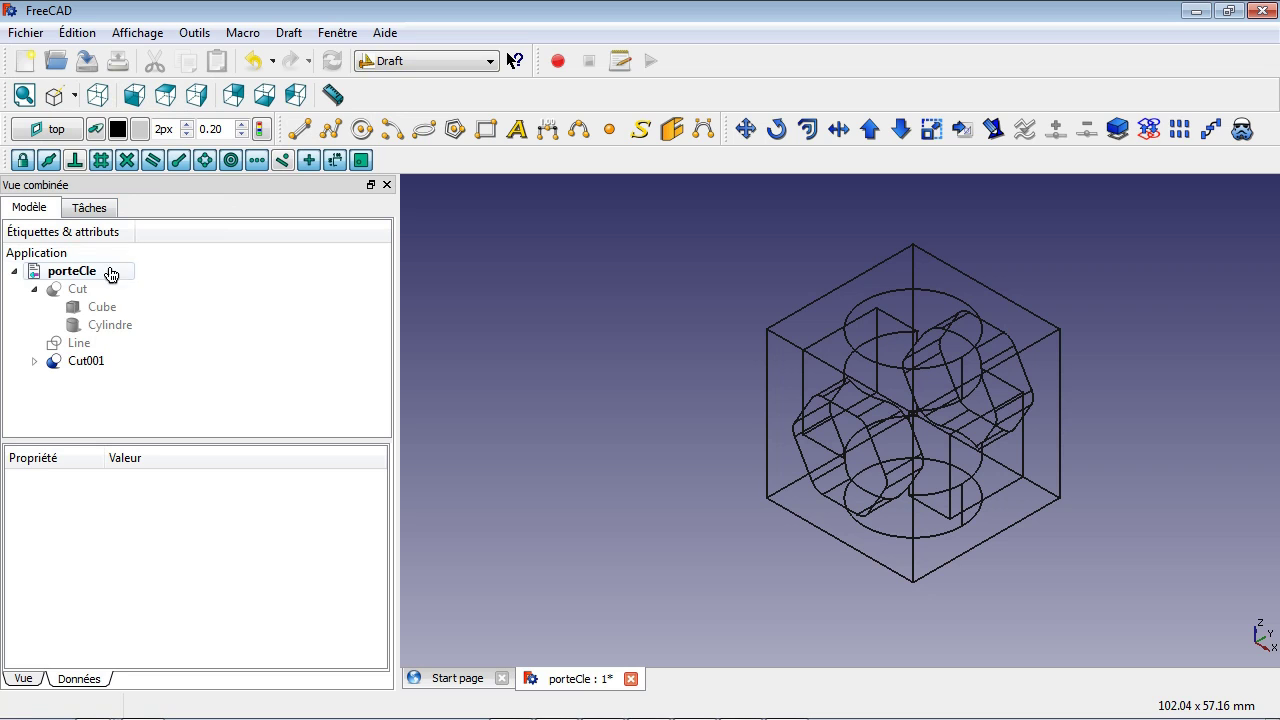
In the Part Design workbench, fillet all outer edges of the pierced cube with a radius of 2 mm
{"action": "left_click", "coordinate": [786, 514]}
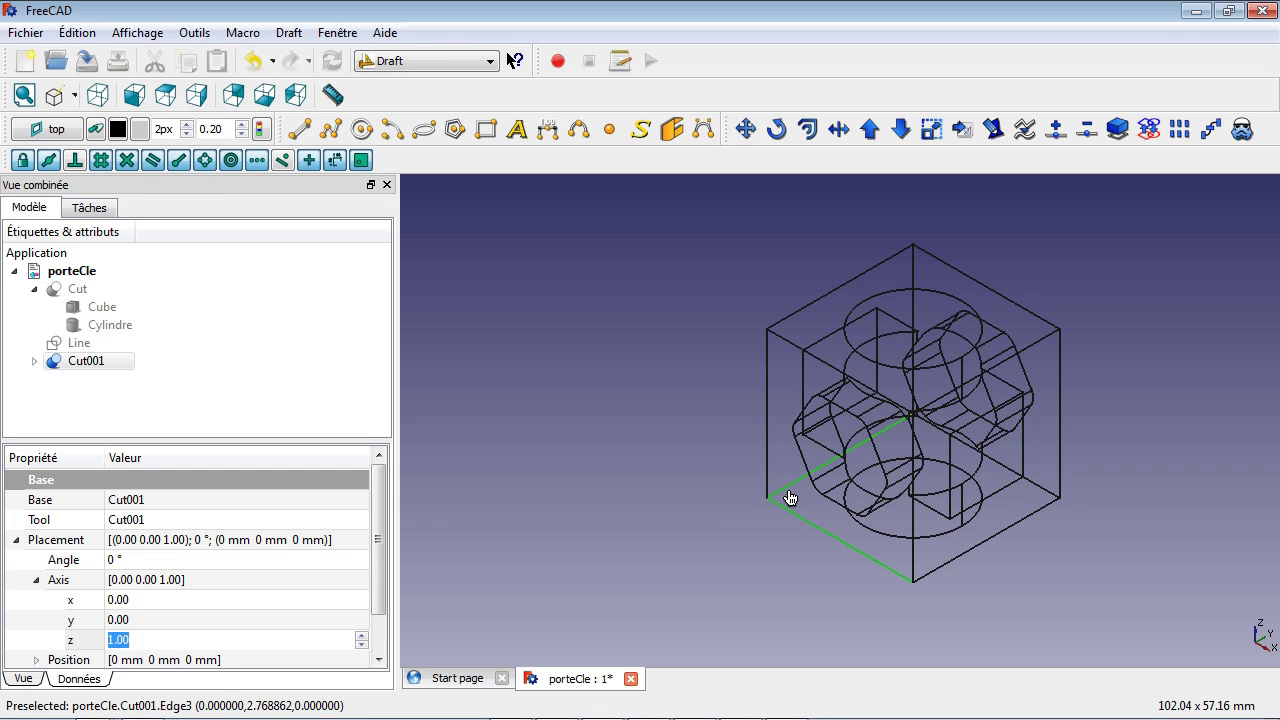
{"action": "left_click", "coordinate": [768, 482], "text": "ctrl"}
{"action": "left_click", "coordinate": [793, 345], "text": "ctrl"}
{"action": "left_click", "coordinate": [803, 320], "text": "ctrl"}
{"action": "left_click", "coordinate": [912, 270], "text": "ctrl"}
{"action": "left_click", "coordinate": [960, 275], "text": "ctrl"}
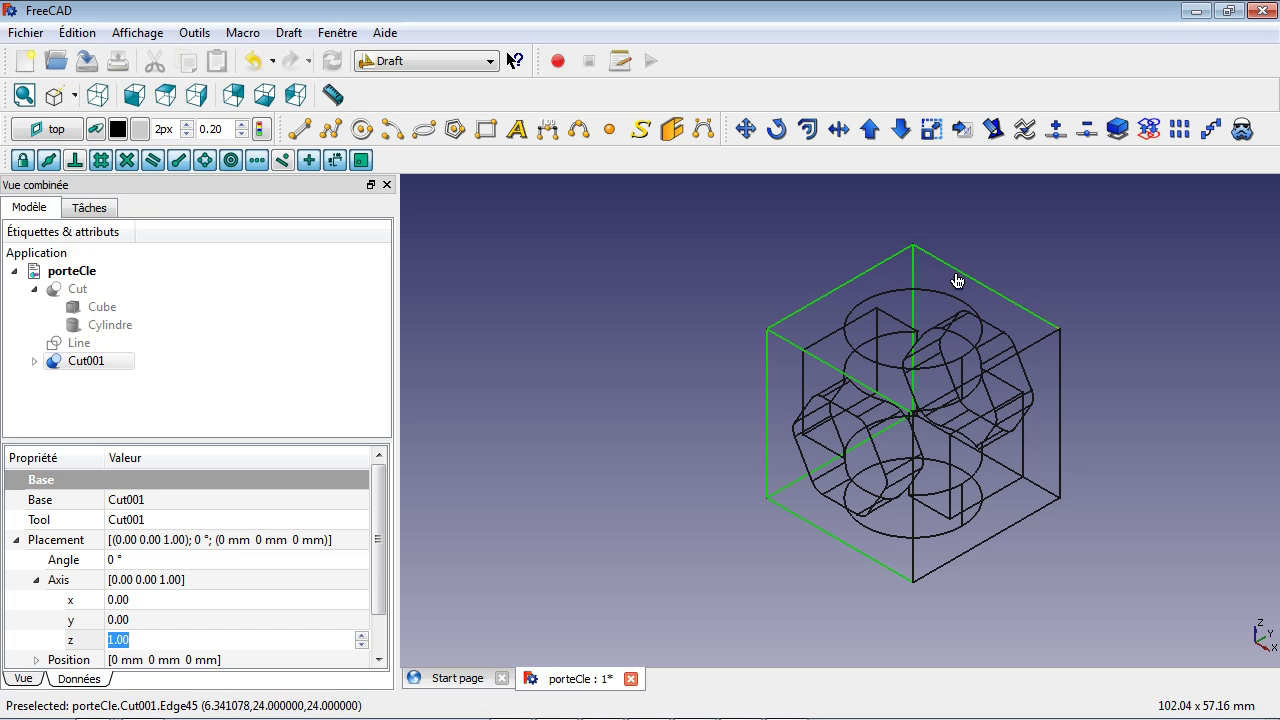
{"action": "left_click", "coordinate": [1062, 370], "text": "ctrl"}
{"action": "left_click", "coordinate": [1040, 522], "text": "ctrl"}
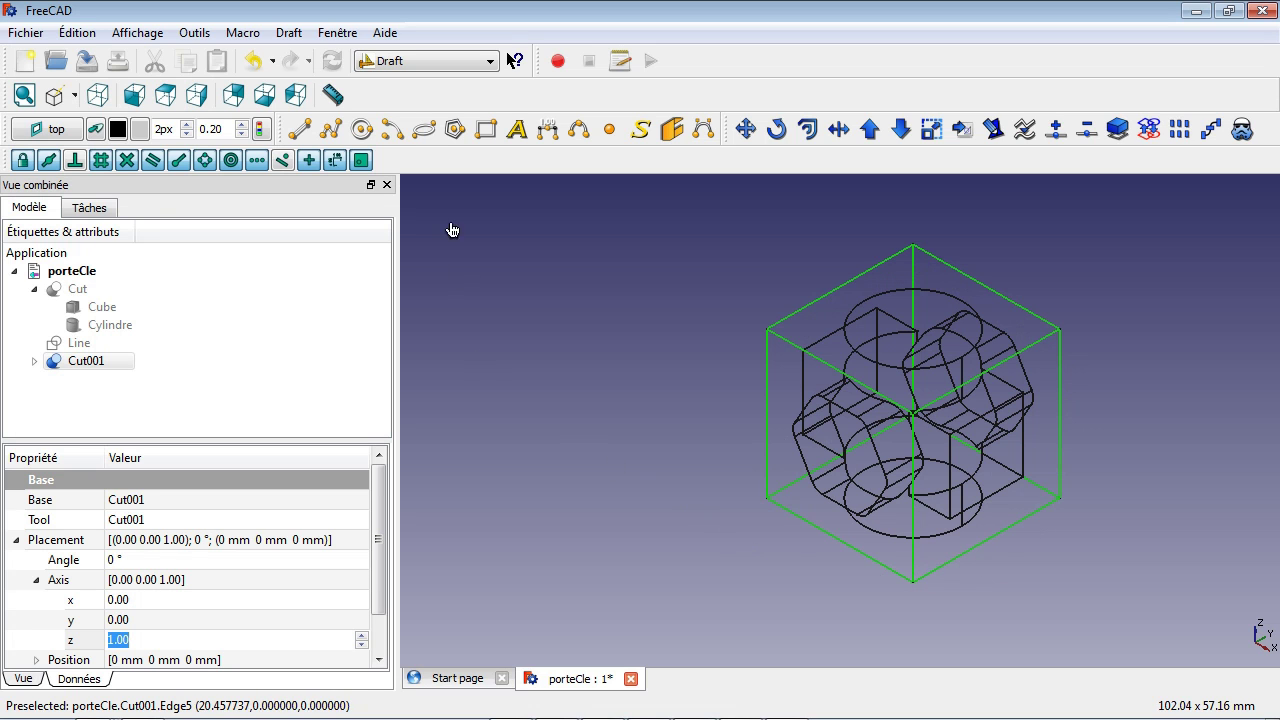
{"action": "left_click", "coordinate": [425, 63]}
{"action": "left_click", "coordinate": [428, 256]}
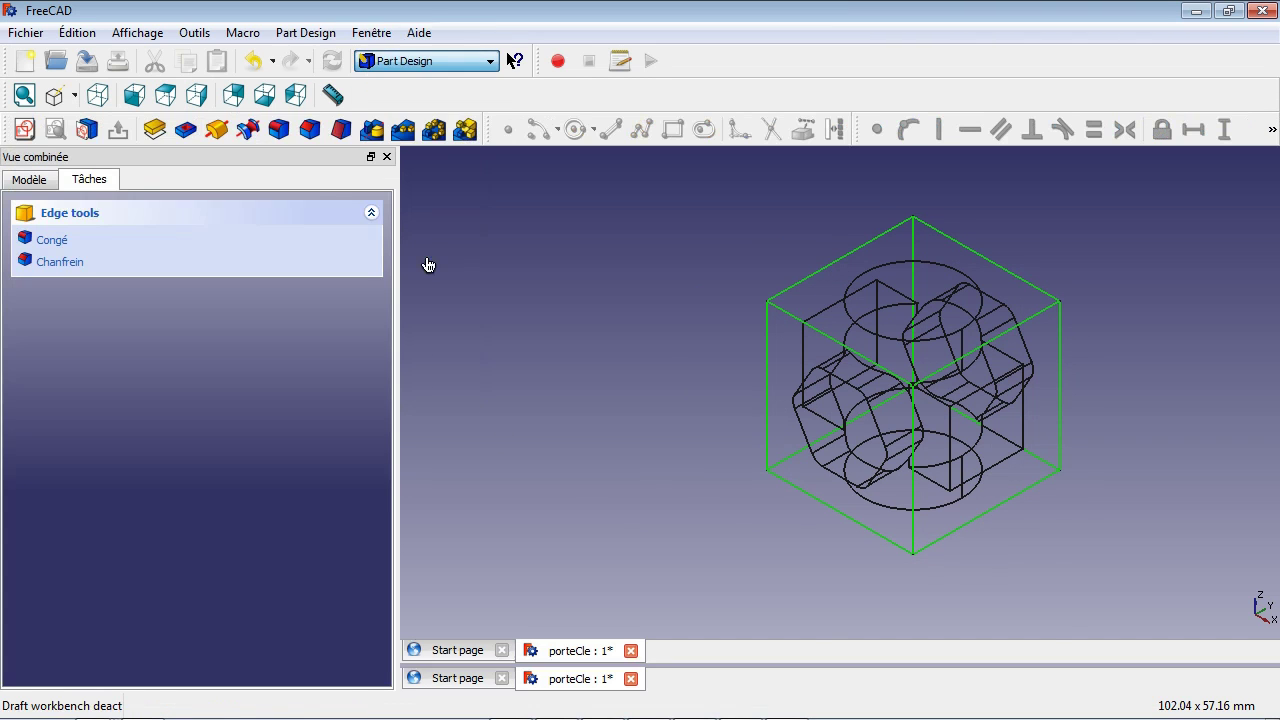
{"action": "left_click", "coordinate": [281, 130]}
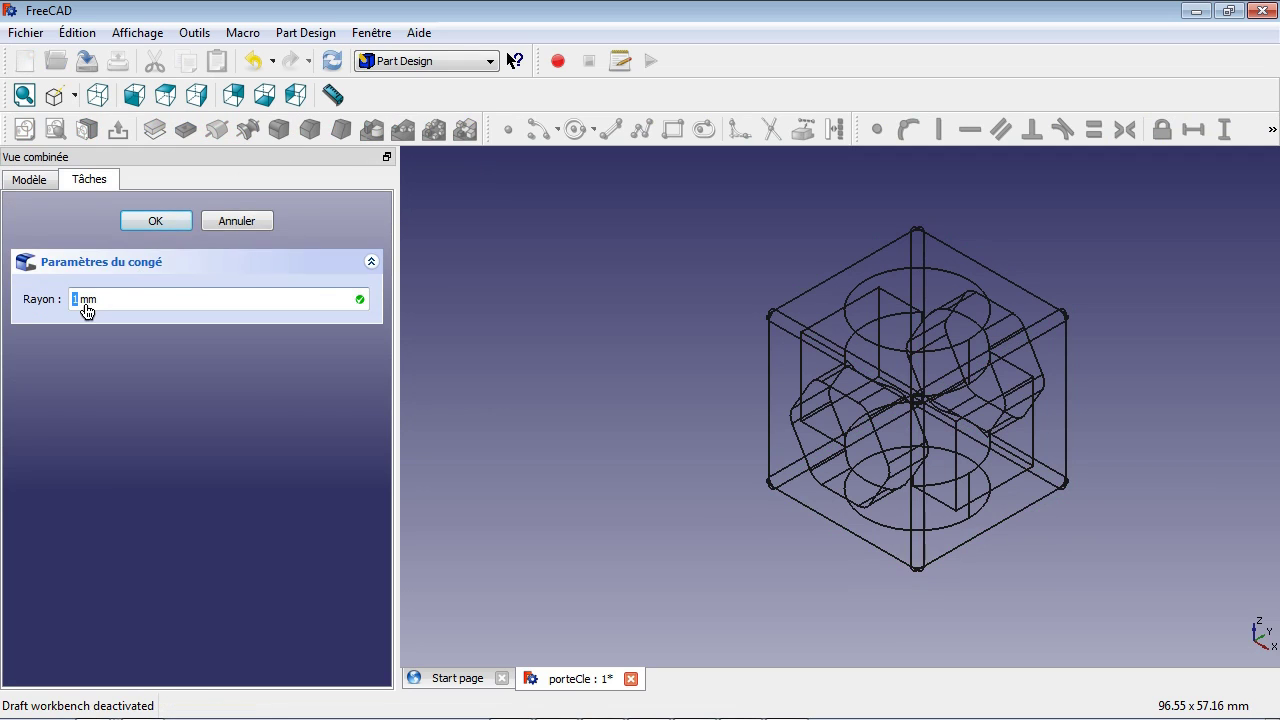
{"action": "type", "text": "2"}
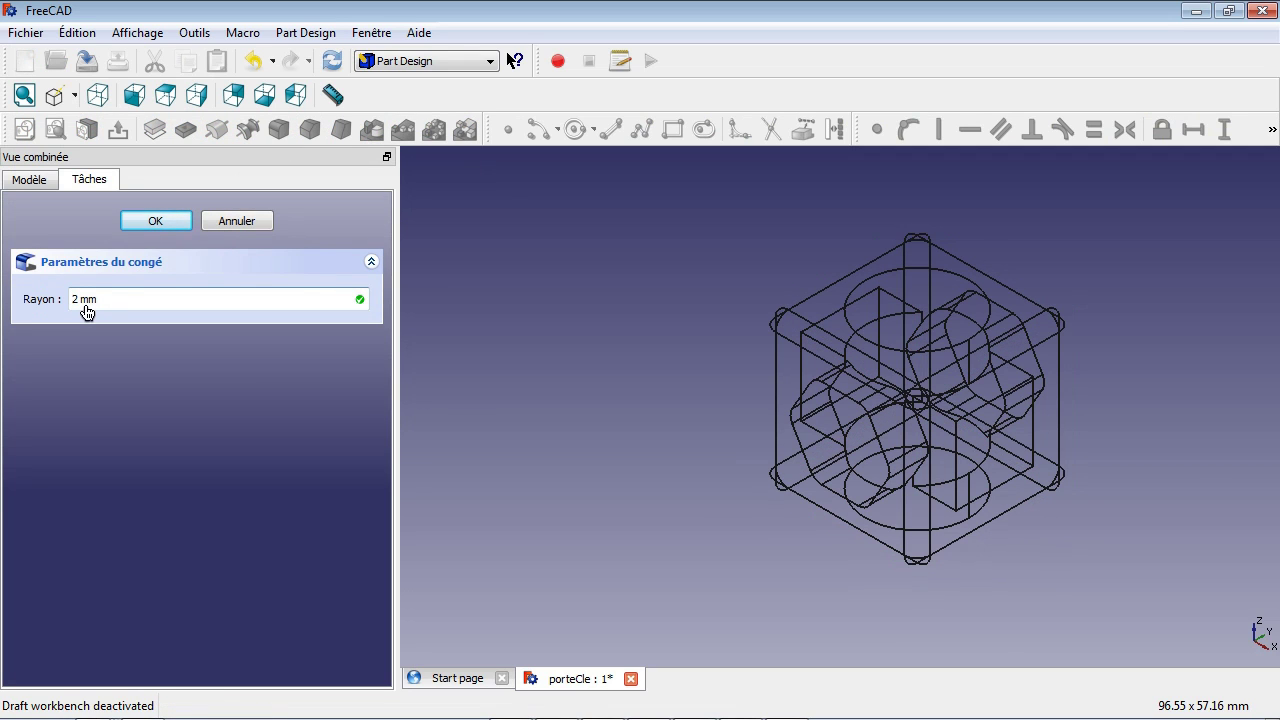
{"action": "key", "text": "Return"}
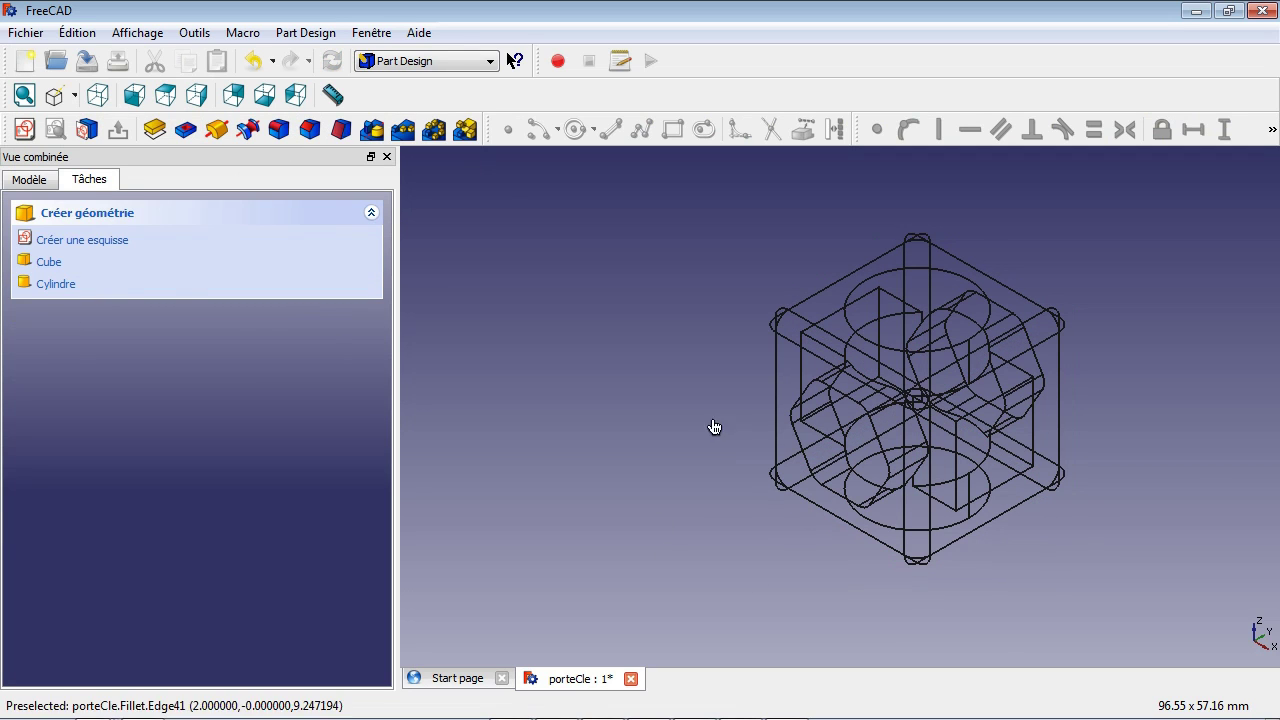
Restore the Filaire ombré display, create a torus (Tore) in the Part workbench and select it in the model tree
{"action": "left_click", "coordinate": [74, 95]}
{"action": "left_click", "coordinate": [80, 143]}
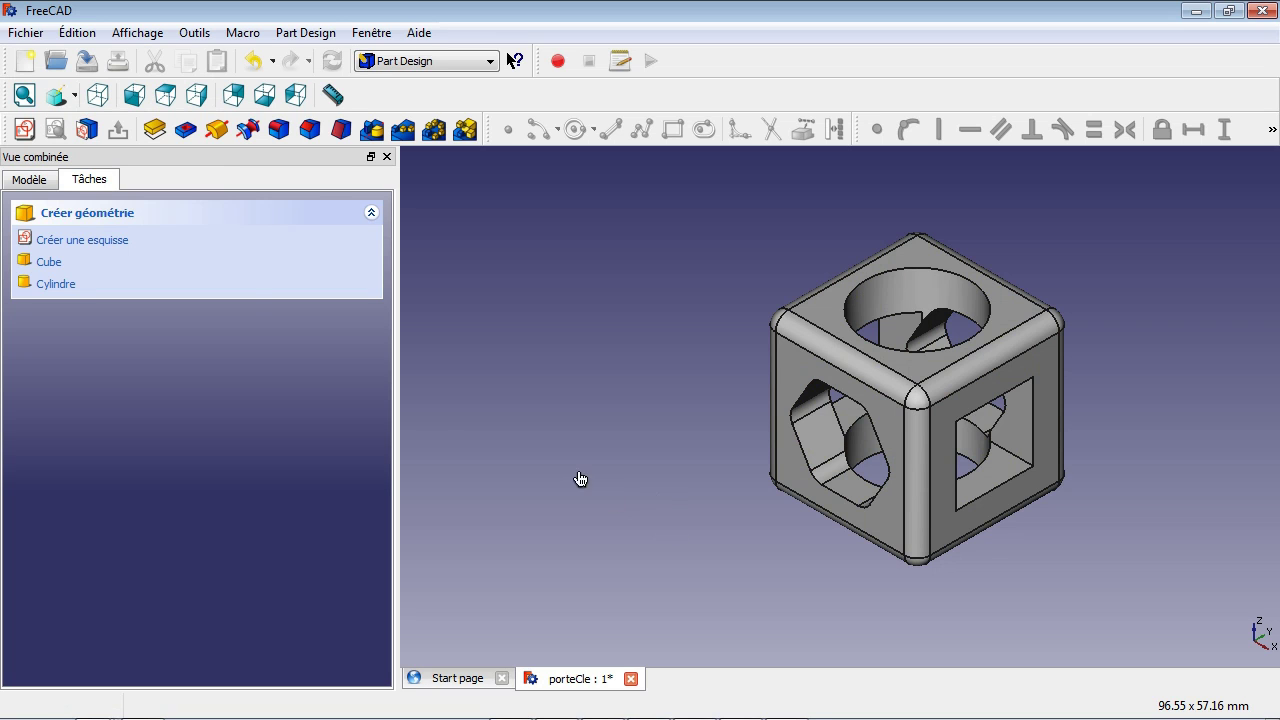
{"action": "left_click", "coordinate": [420, 61]}
{"action": "left_click", "coordinate": [389, 239]}
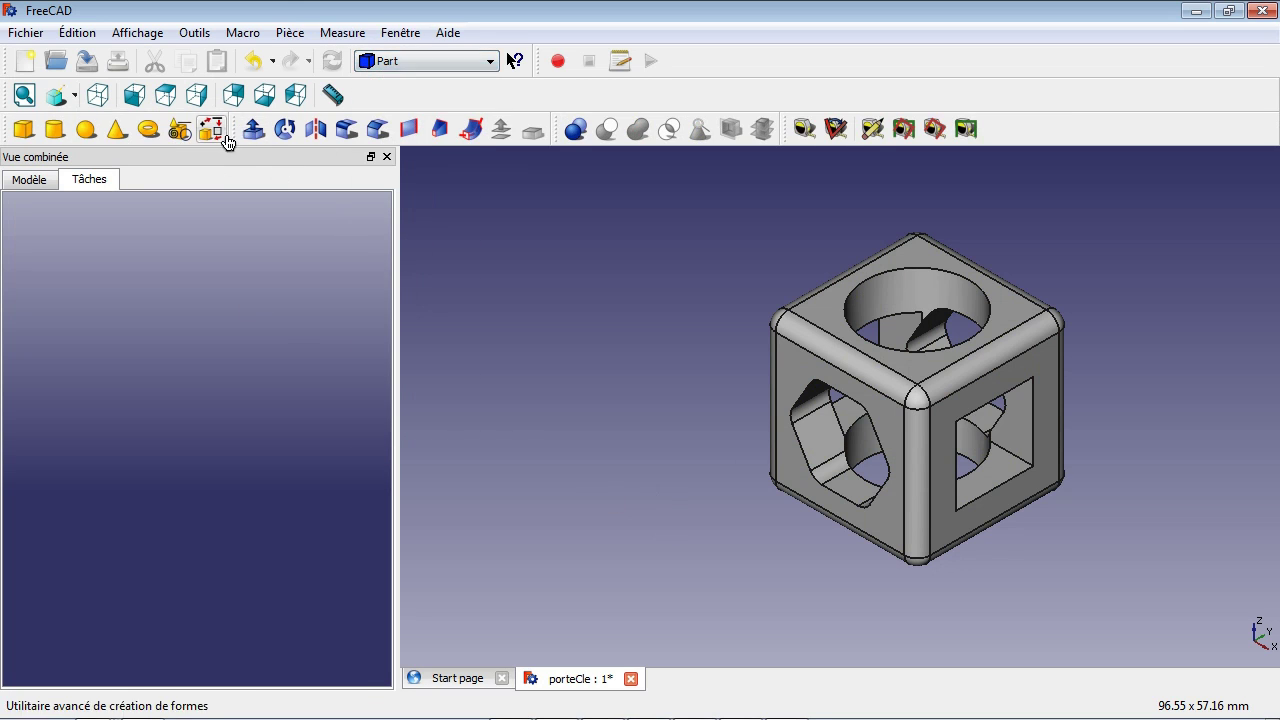
{"action": "left_click", "coordinate": [152, 133]}
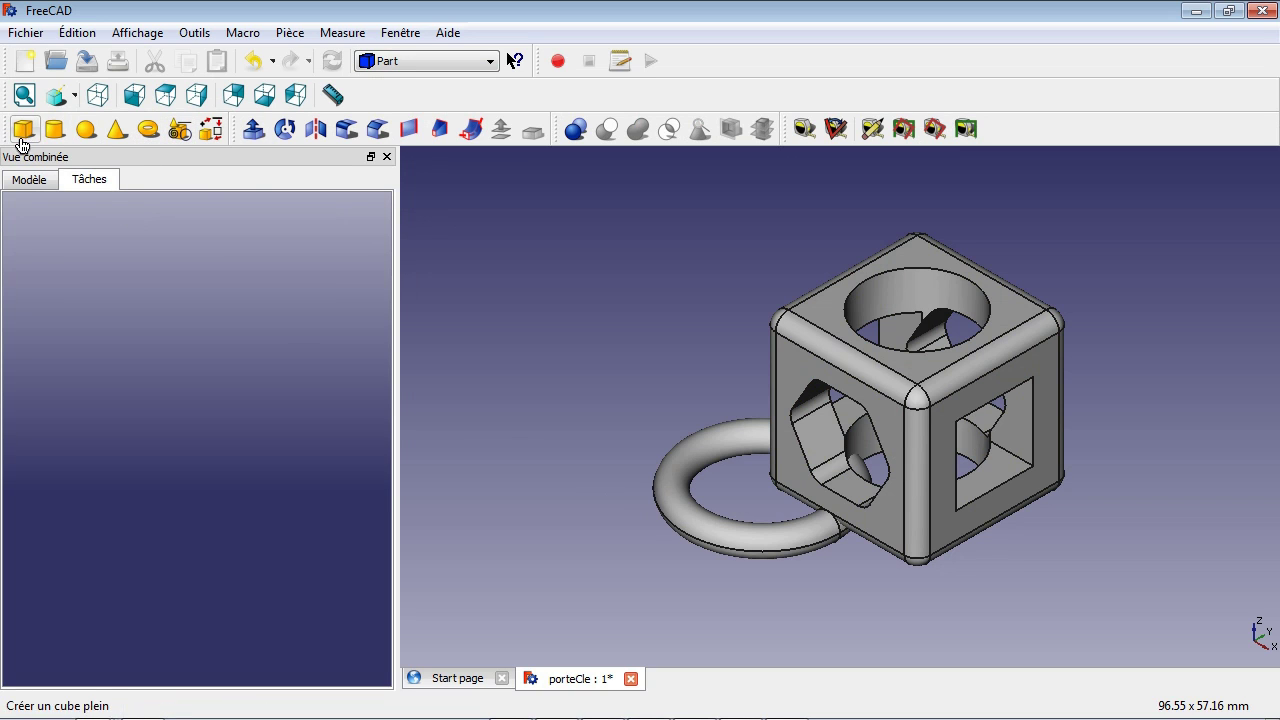
{"action": "left_click", "coordinate": [27, 180]}
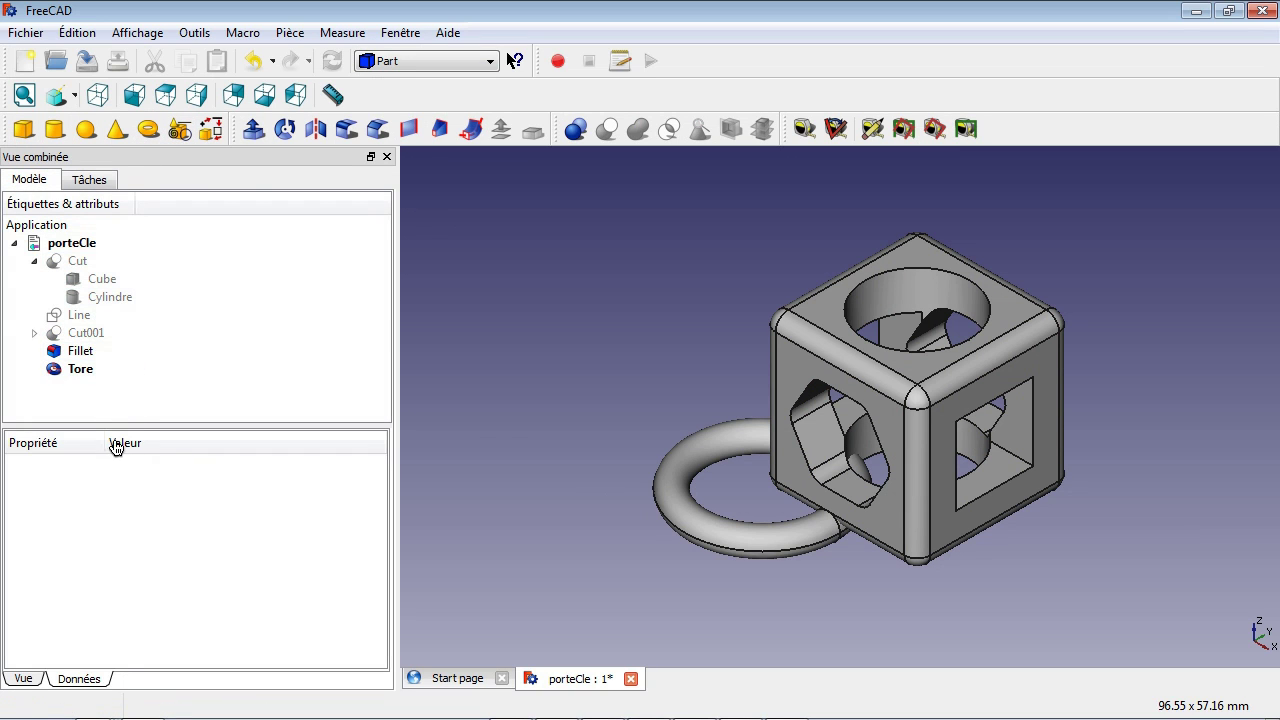
{"action": "left_click", "coordinate": [80, 370]}
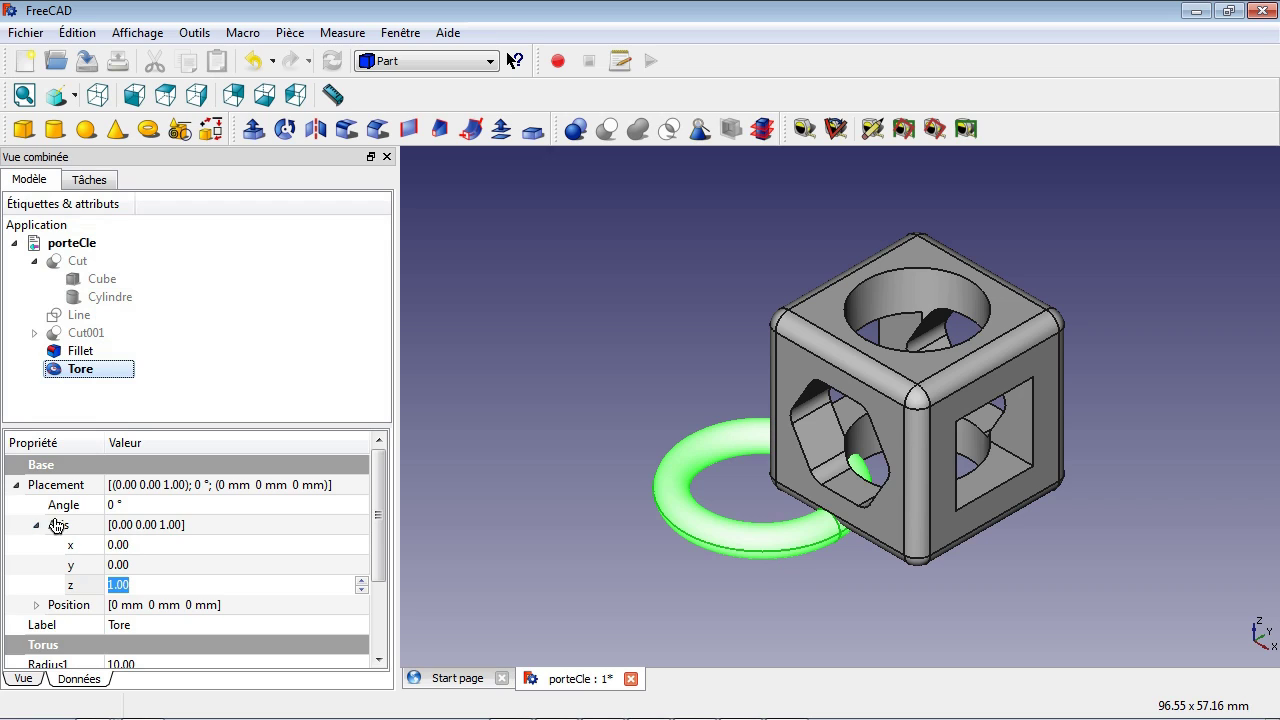
Set the torus's Radius1 to 5
{"action": "double_click", "coordinate": [29, 490]}
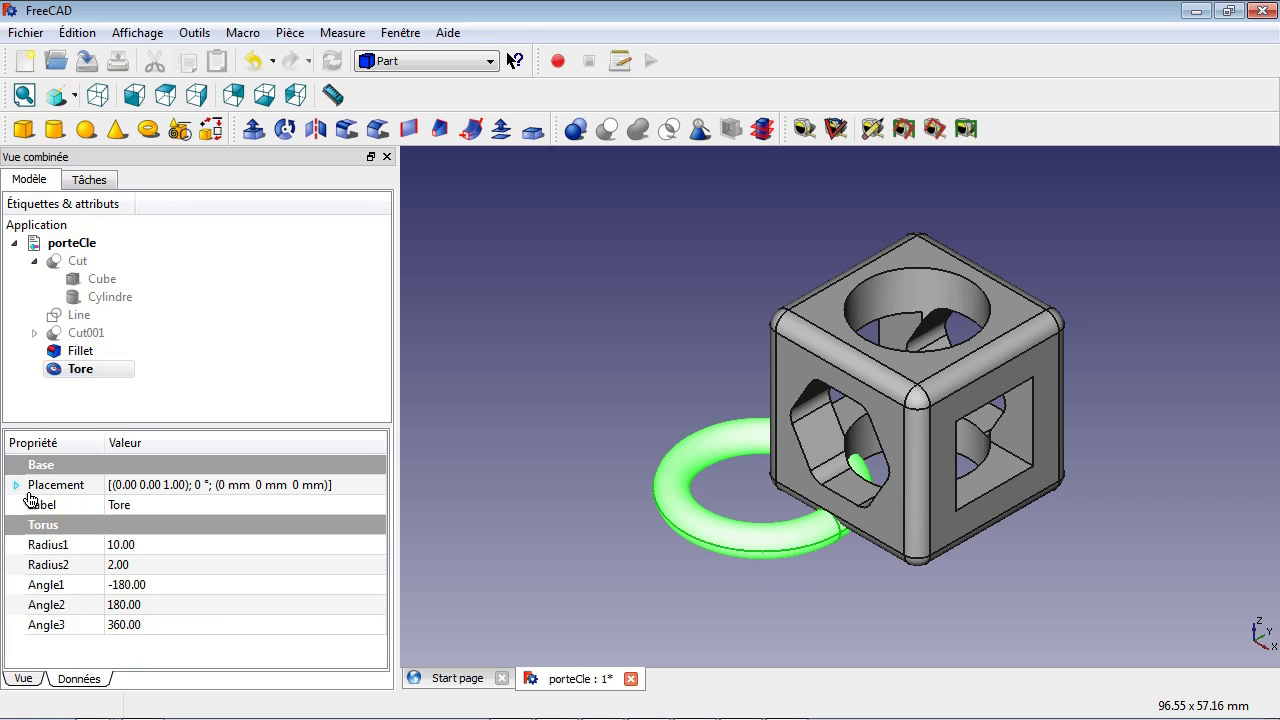
{"action": "left_click", "coordinate": [120, 549]}
{"action": "left_click_drag", "start_coordinate": [188, 553], "coordinate": [102, 547]}
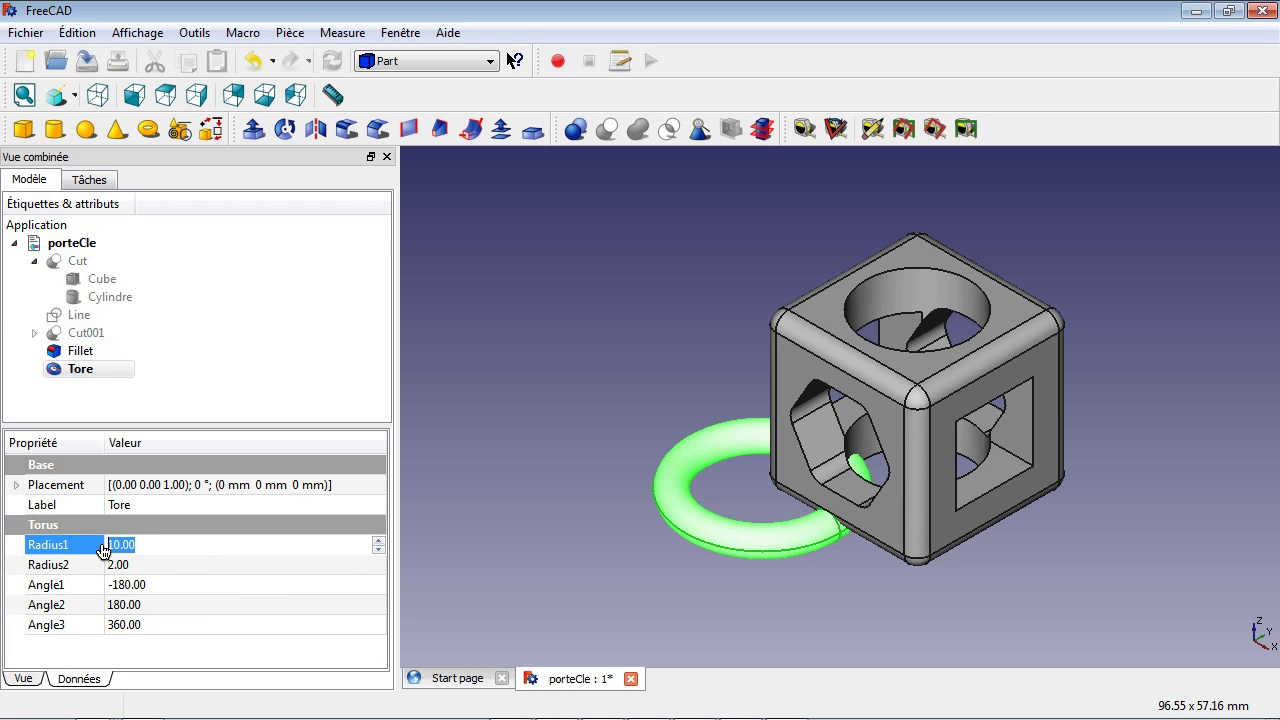
{"action": "type", "text": "5"}
{"action": "key", "text": "Return"}
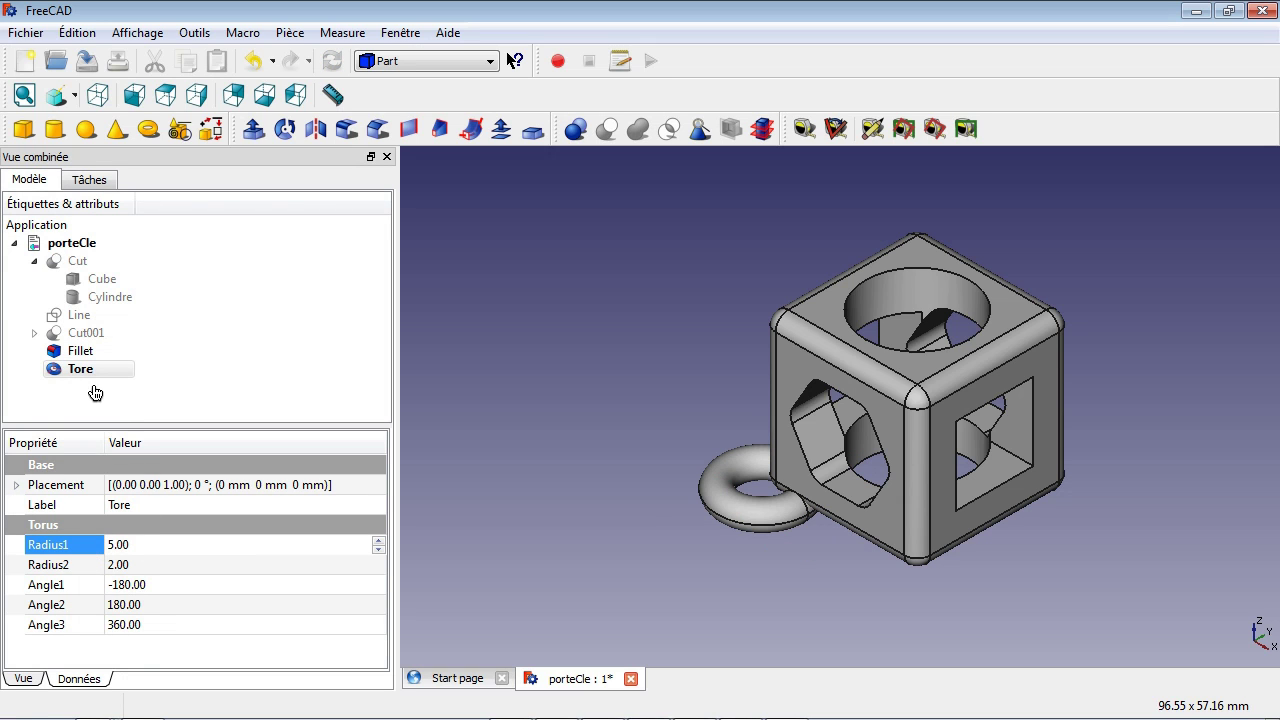
Select the torus in the model tree and set its placement angle to 45°
{"action": "left_click", "coordinate": [84, 352]}
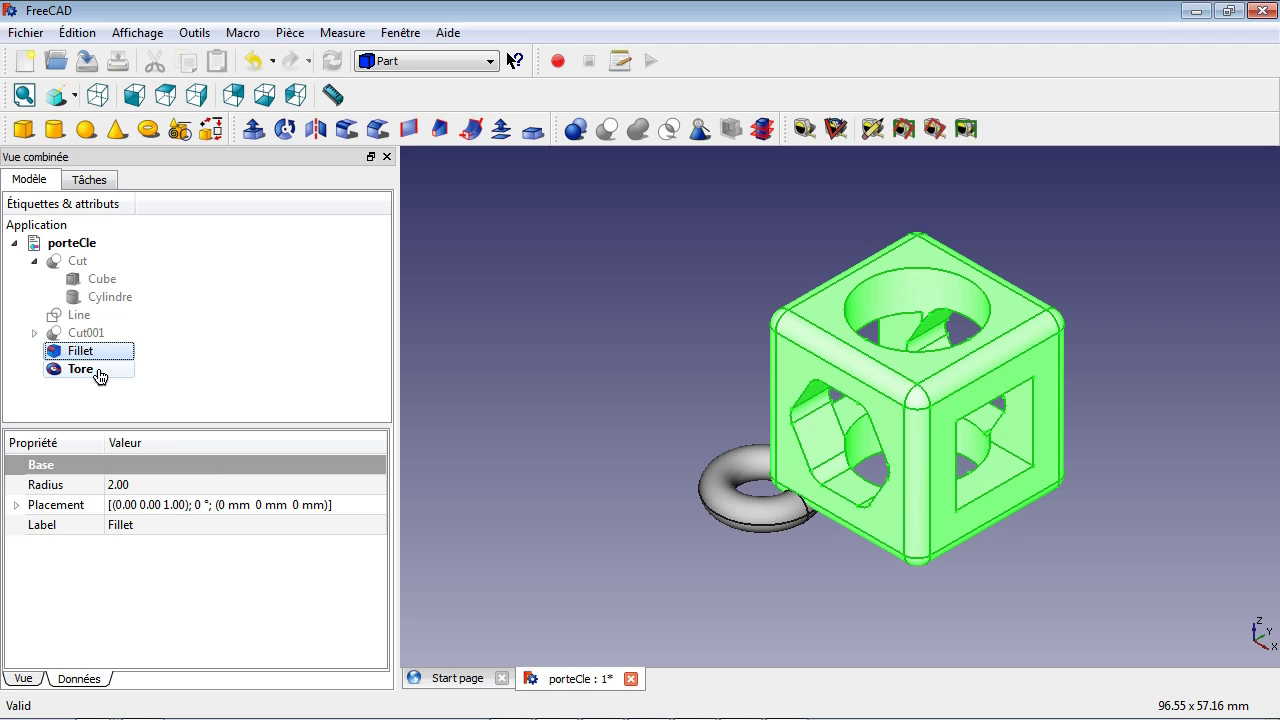
{"action": "left_click", "coordinate": [99, 376], "text": "ctrl"}
{"action": "left_click", "coordinate": [99, 376]}
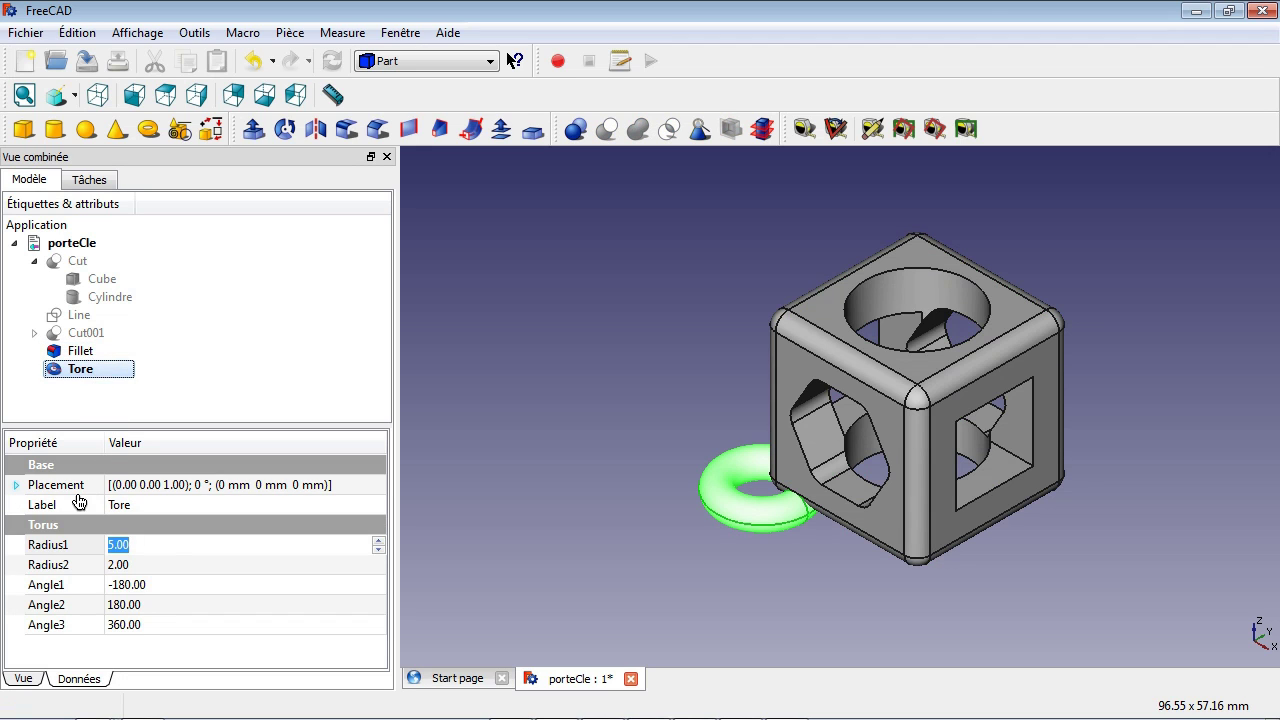
{"action": "left_click", "coordinate": [16, 485]}
{"action": "left_click", "coordinate": [115, 510]}
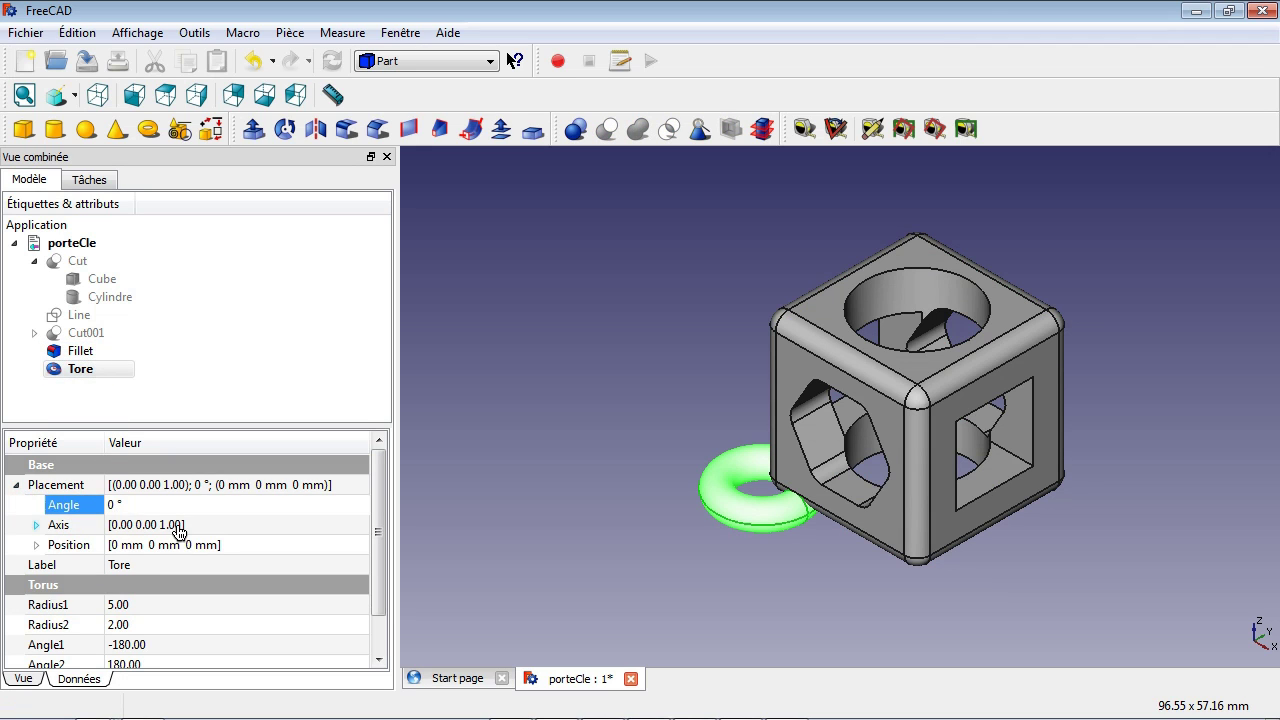
{"action": "type", "text": "45"}
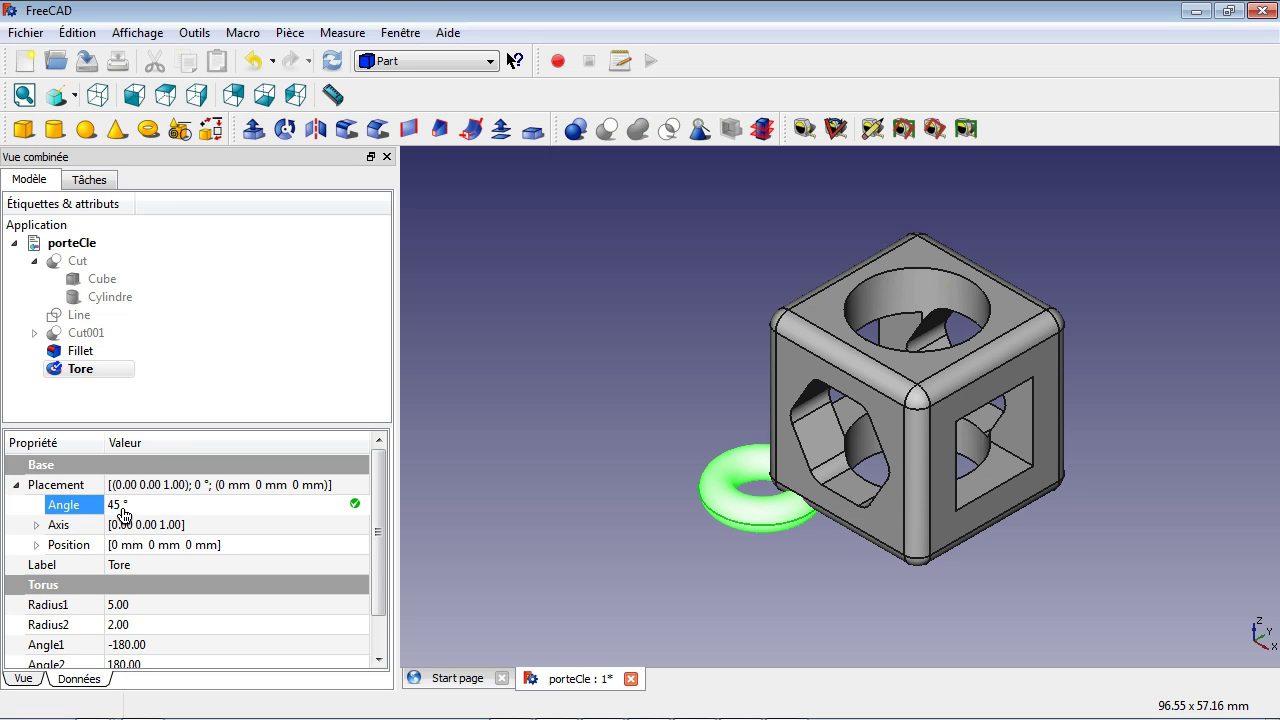
Set the torus's rotation axis to x = 1 and z = 0 and inspect its orientation against the cube
{"action": "left_click", "coordinate": [38, 527]}
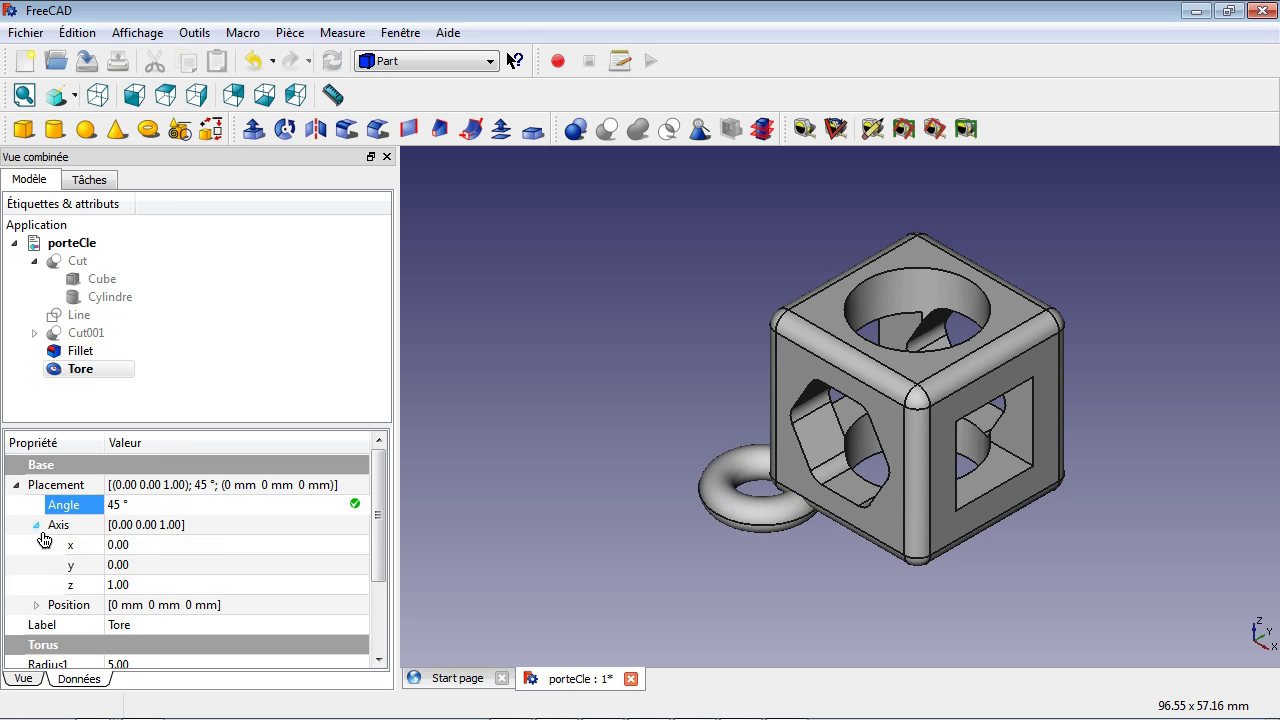
{"action": "left_click", "coordinate": [114, 548]}
{"action": "left_click_drag", "start_coordinate": [139, 551], "coordinate": [103, 542]}
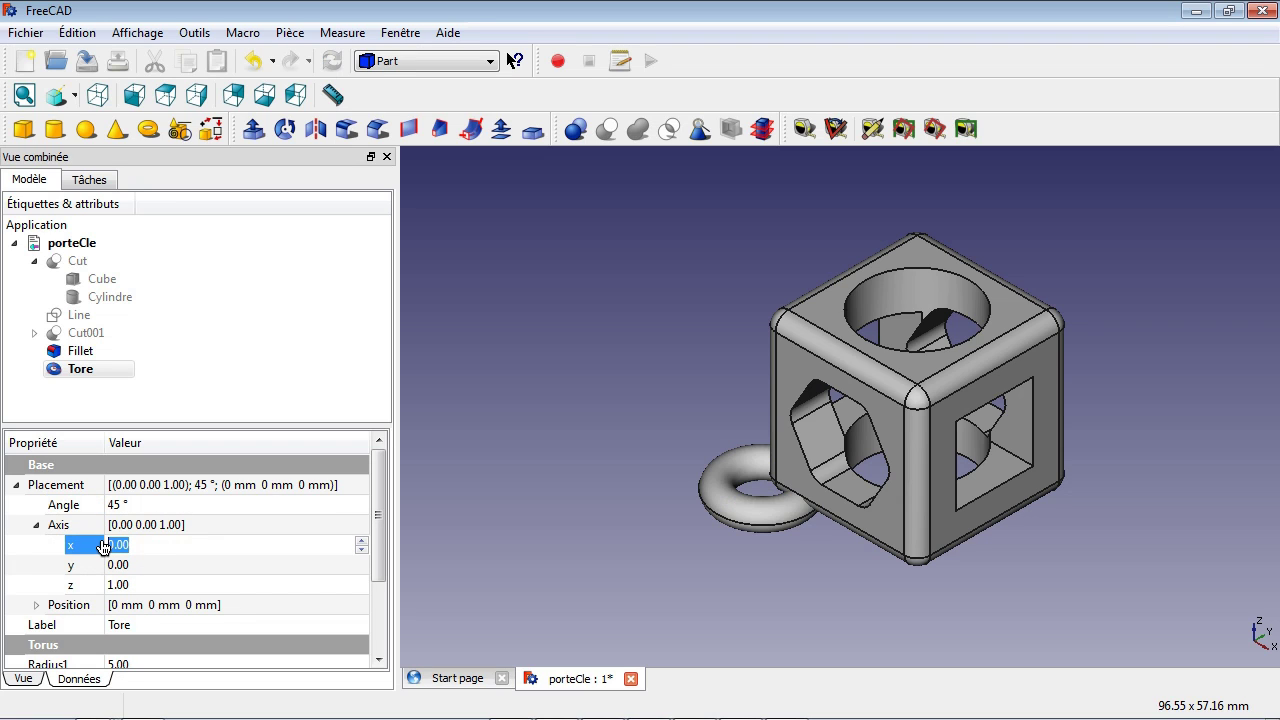
{"action": "type", "text": "1"}
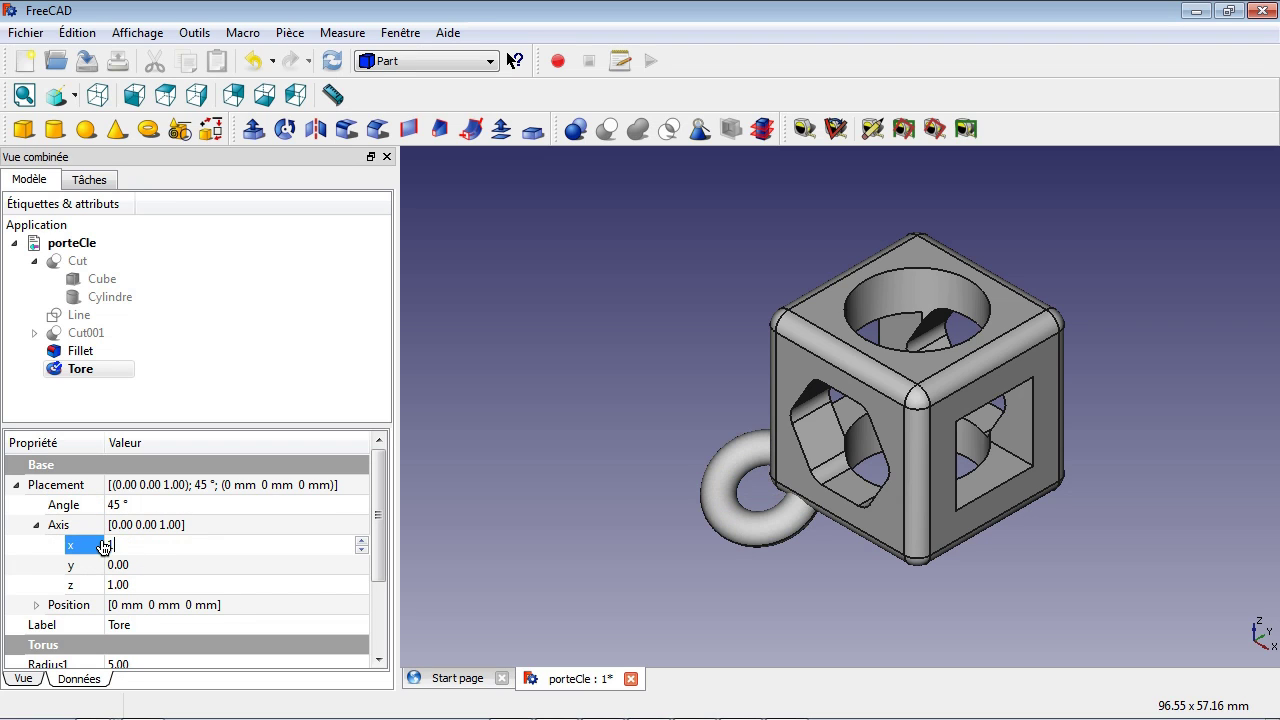
{"action": "left_click", "coordinate": [139, 587]}
{"action": "left_click_drag", "start_coordinate": [143, 588], "coordinate": [95, 590]}
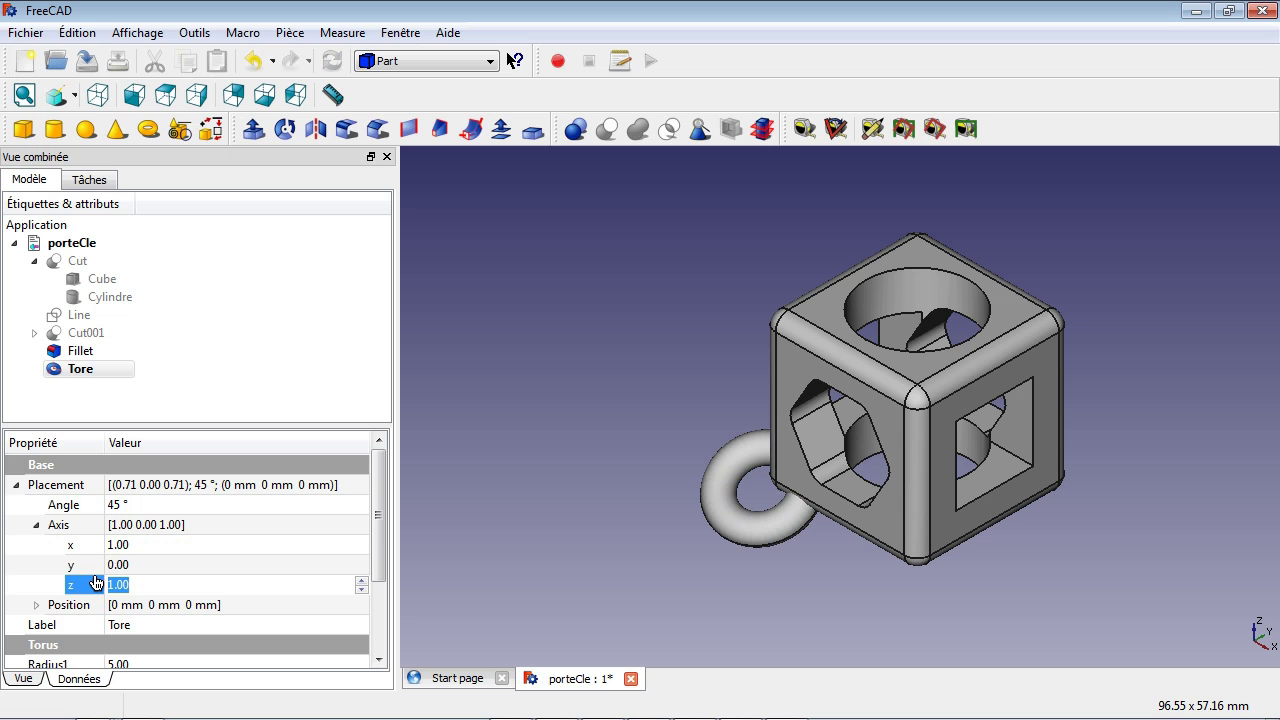
{"action": "type", "text": "0.00"}
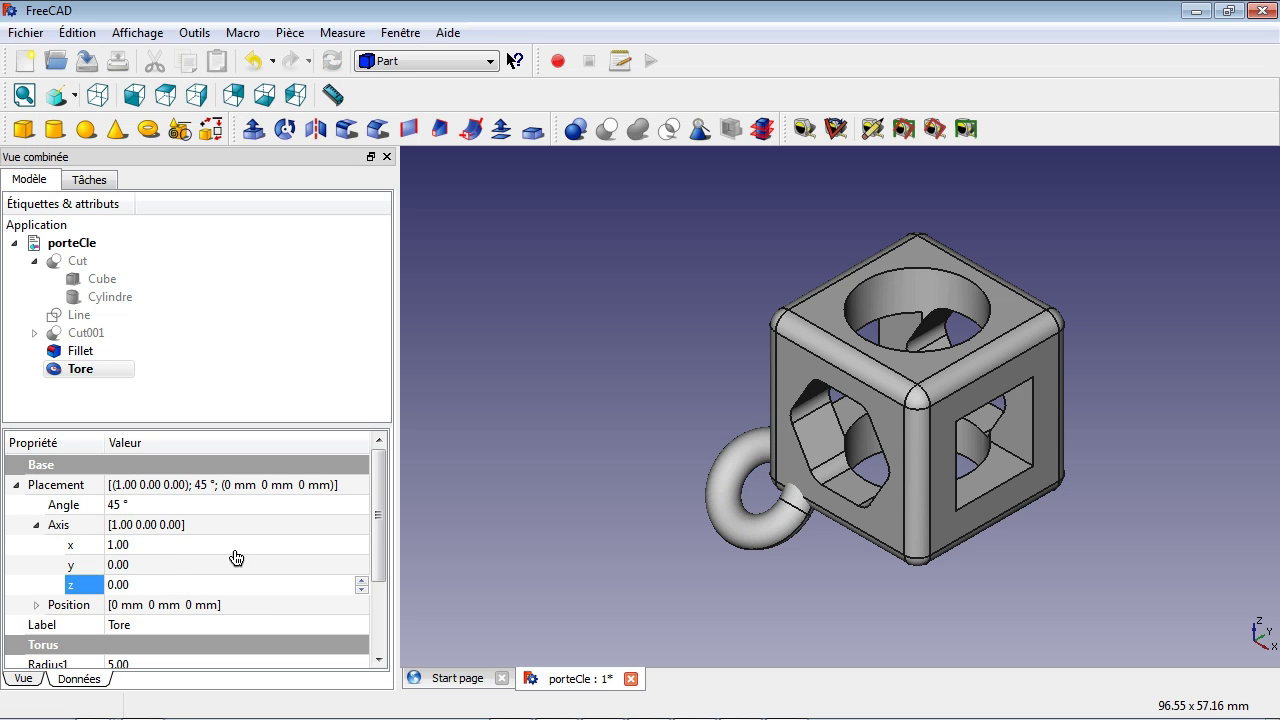
{"action": "middle_click_drag", "start_coordinate": [584, 549], "coordinate": [710, 531]}
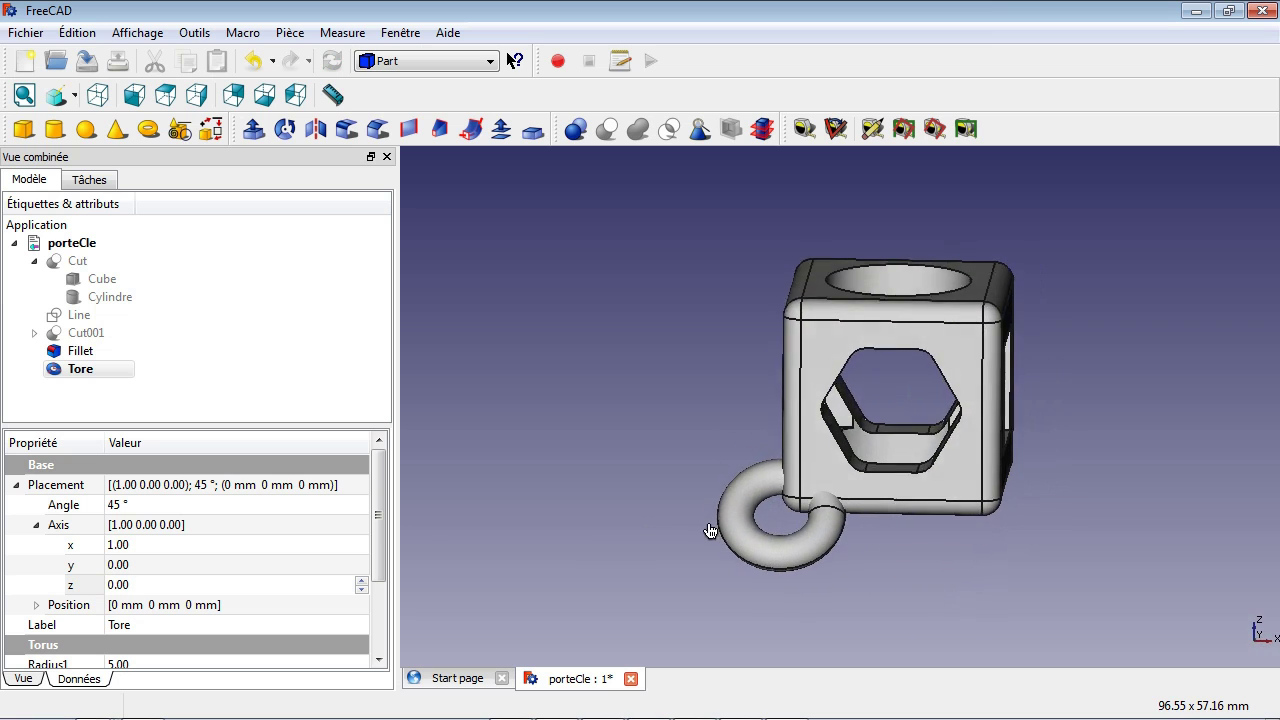
Subtract the torus from the filleted cube with a boolean Cut and inspect the notch
{"action": "left_click", "coordinate": [100, 351]}
{"action": "left_click", "coordinate": [112, 370], "text": "ctrl"}
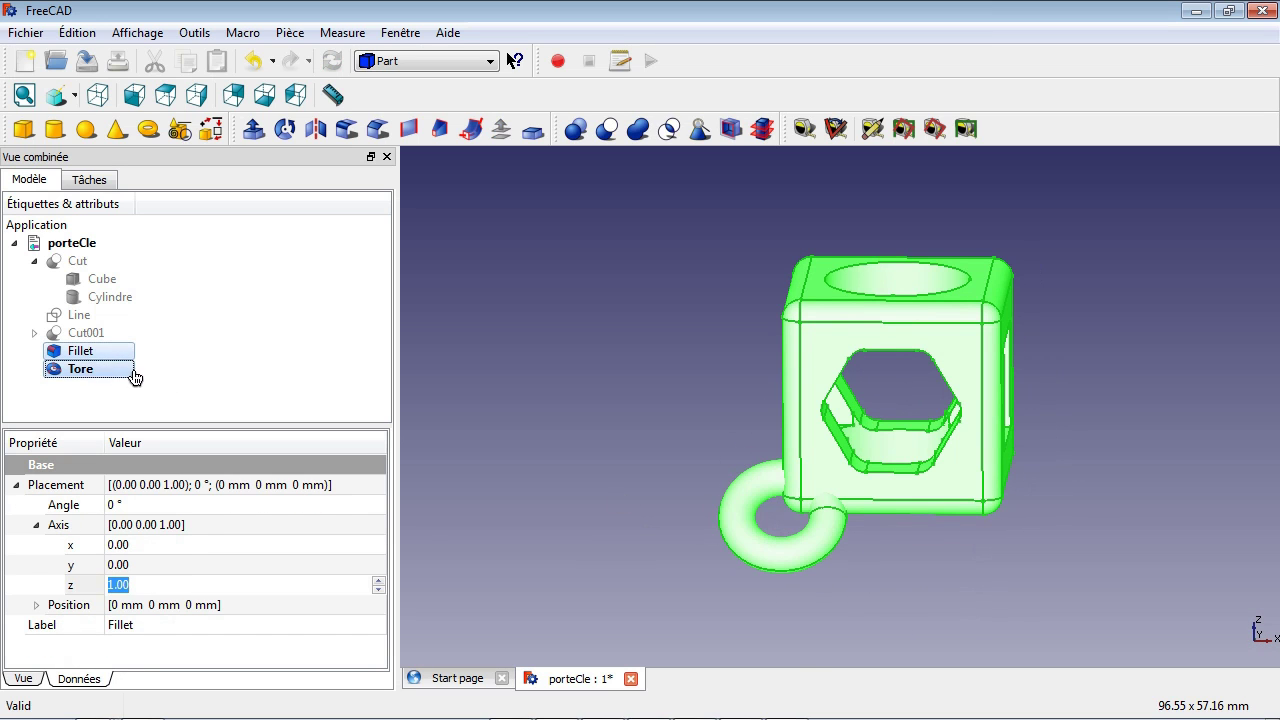
{"action": "left_click", "coordinate": [607, 130]}
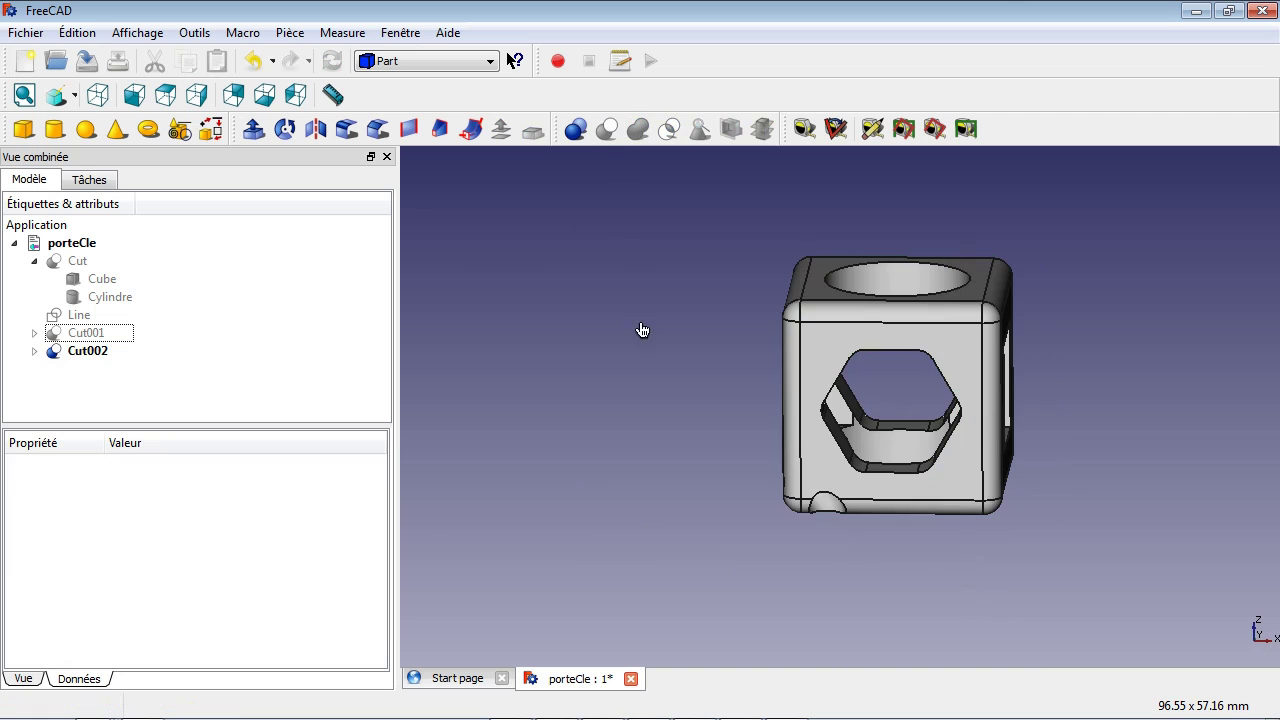
{"action": "middle_click_drag", "start_coordinate": [652, 444], "coordinate": [514, 429]}
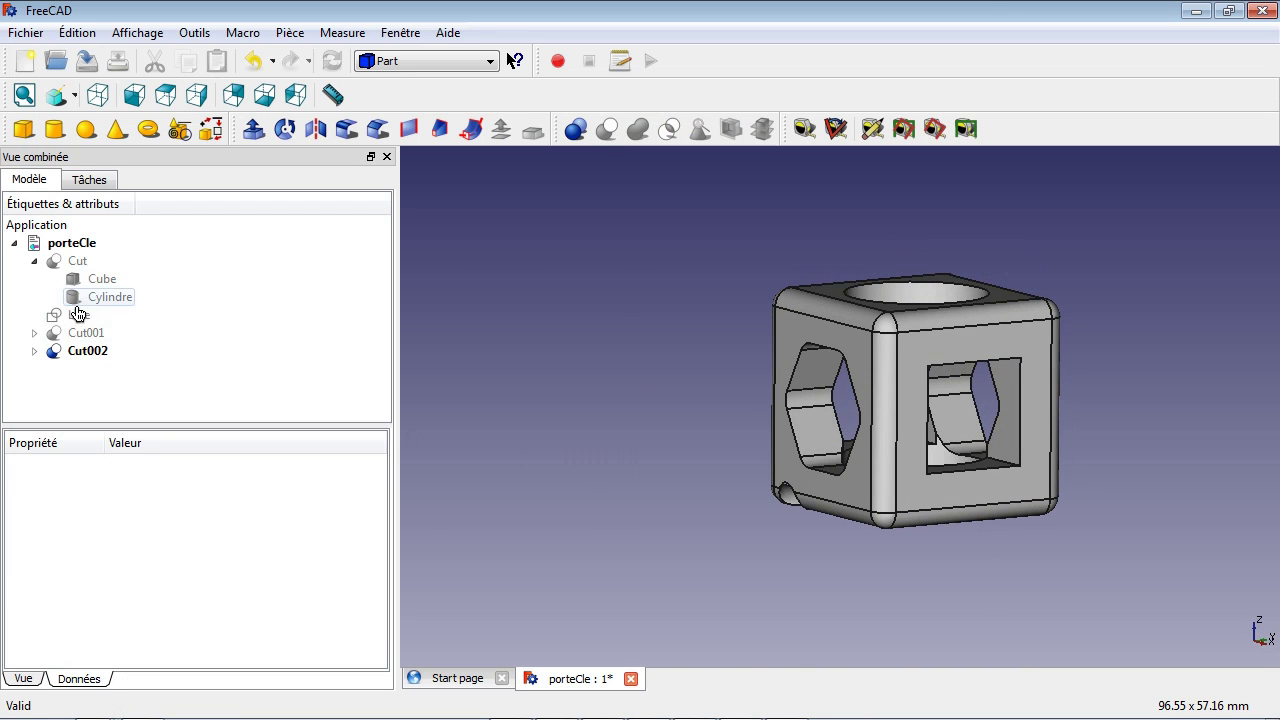
Open the Pocket's sketch for editing and set the square's width to 10 mm
{"action": "left_click", "coordinate": [34, 332]}
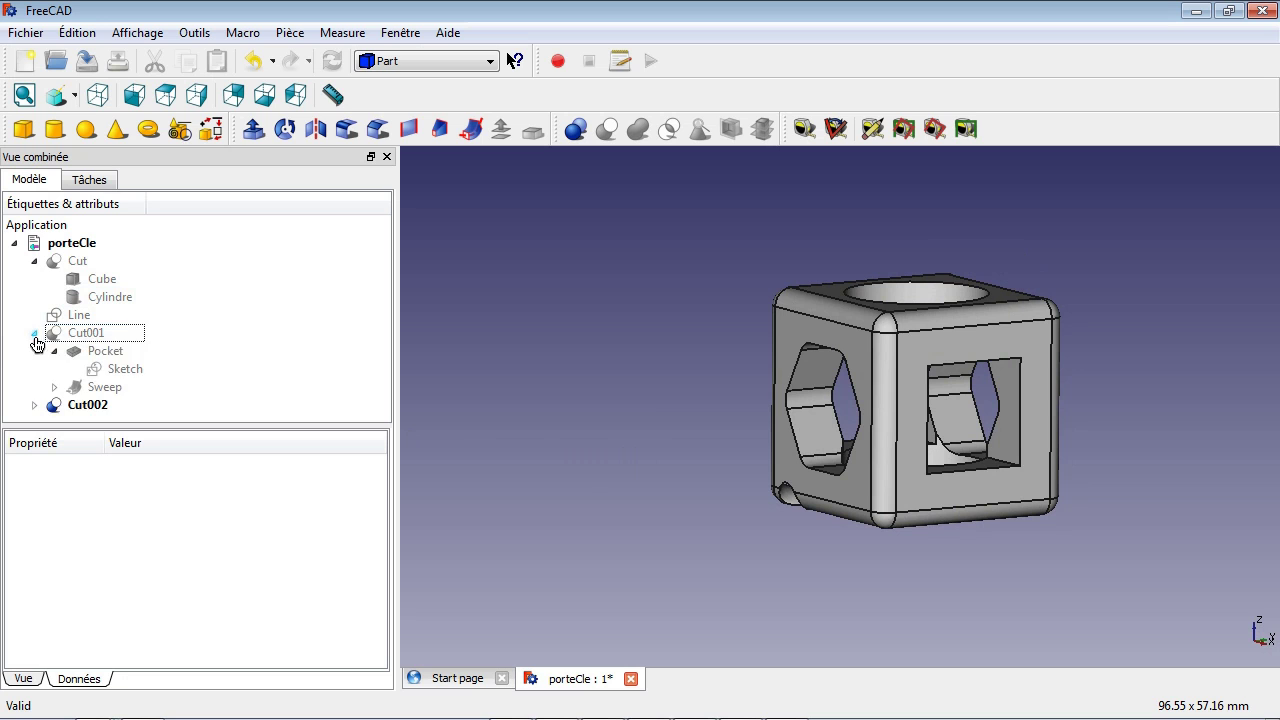
{"action": "double_click", "coordinate": [125, 369]}
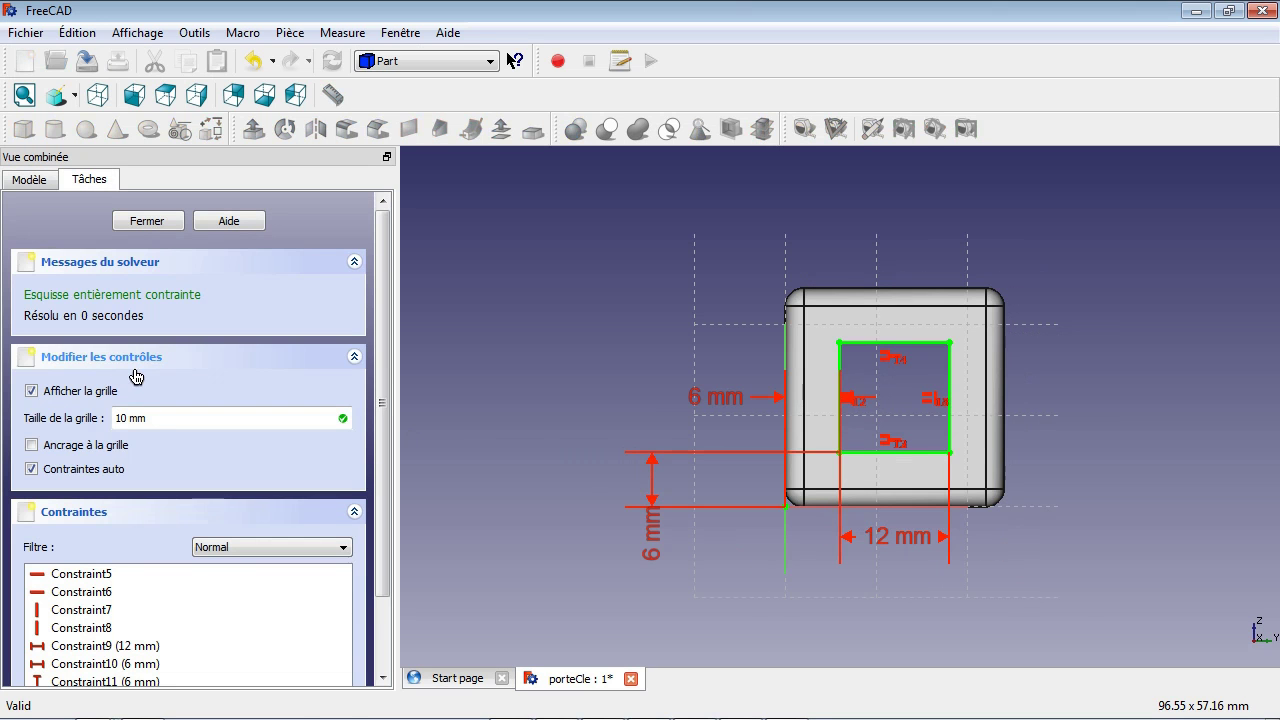
{"action": "double_click", "coordinate": [876, 540]}
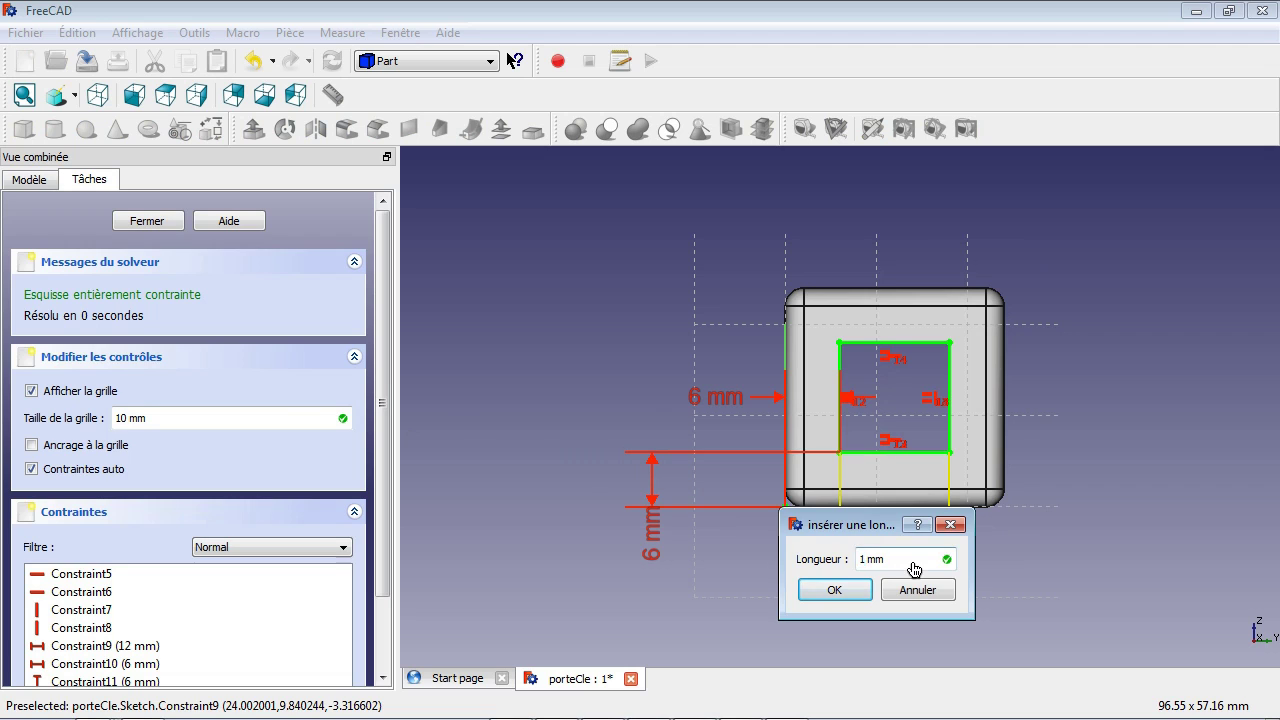
{"action": "key", "text": "Return"}
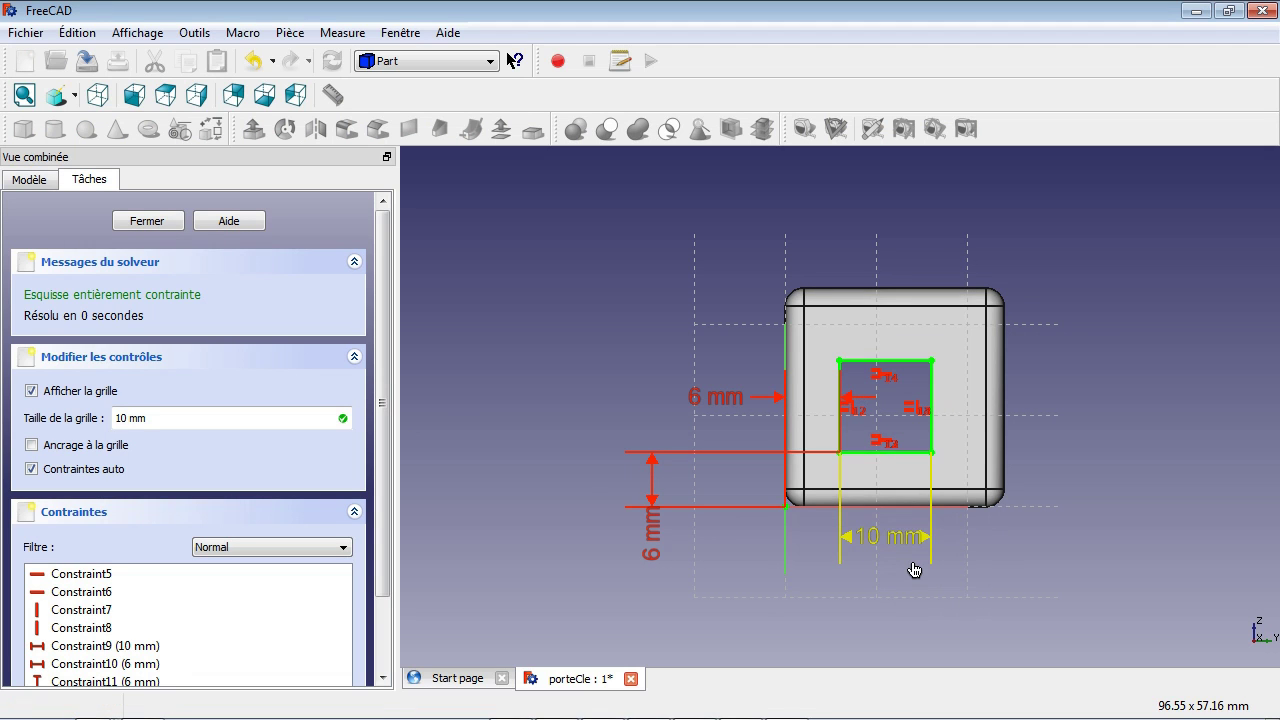
Restore the square's width to 12 mm, keep the 6 mm horizontal offset and close the sketch
{"action": "double_click", "coordinate": [883, 551]}
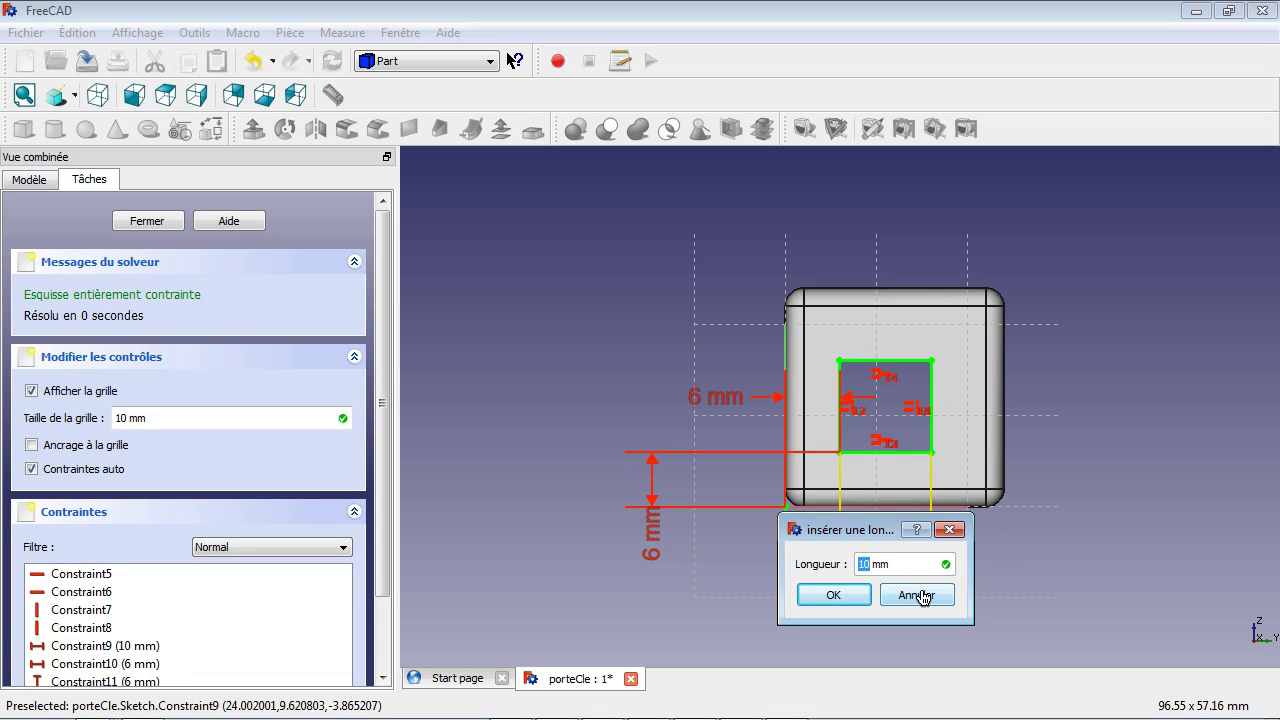
{"action": "key", "text": "Return"}
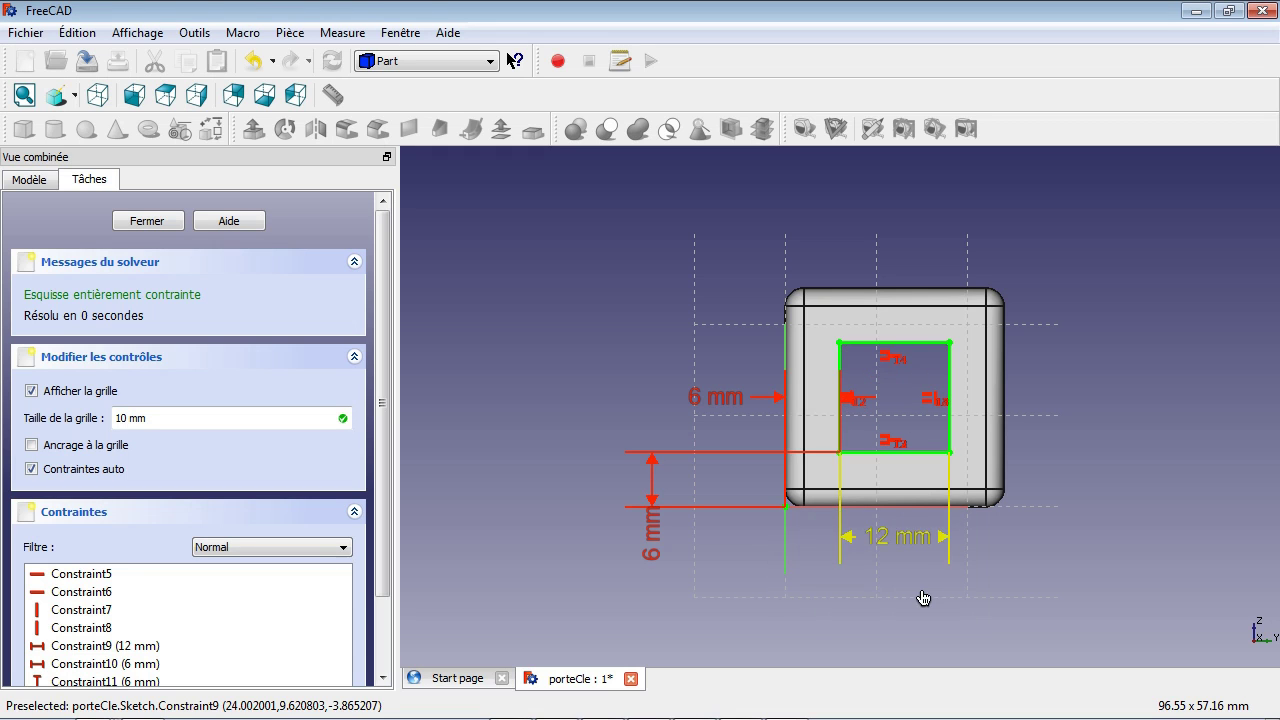
{"action": "double_click", "coordinate": [708, 405]}
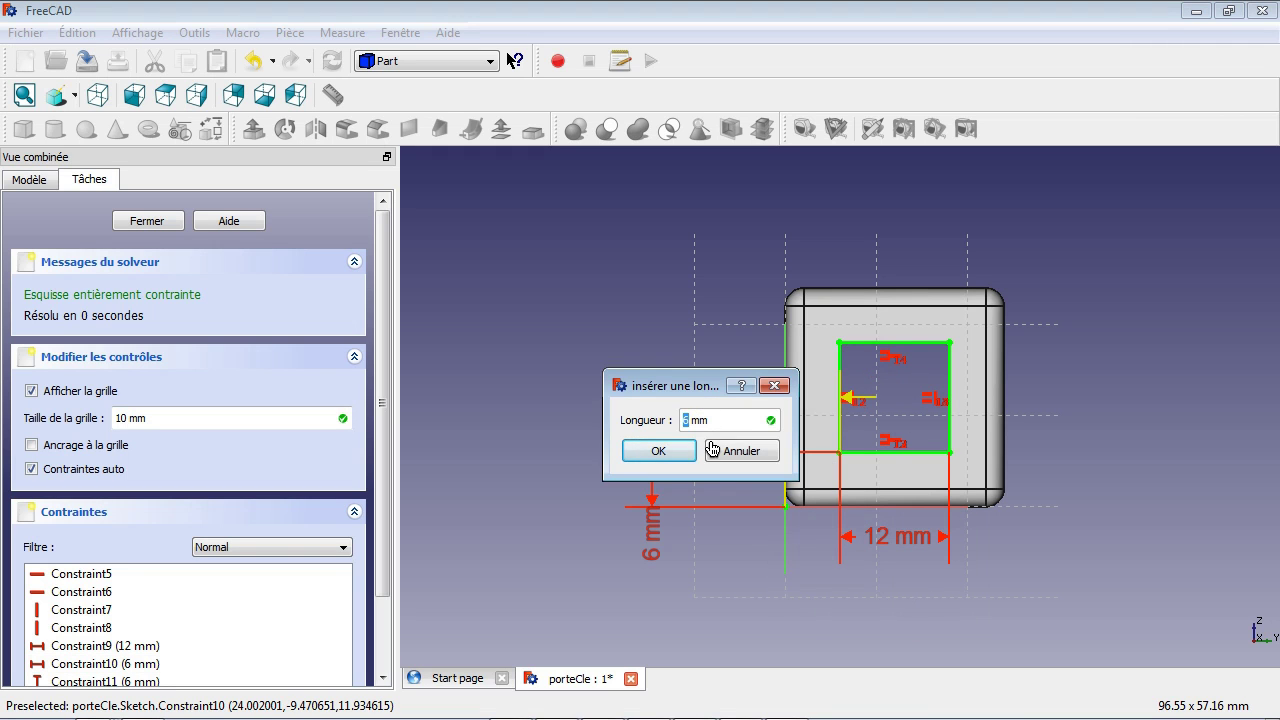
{"action": "left_click", "coordinate": [676, 460]}
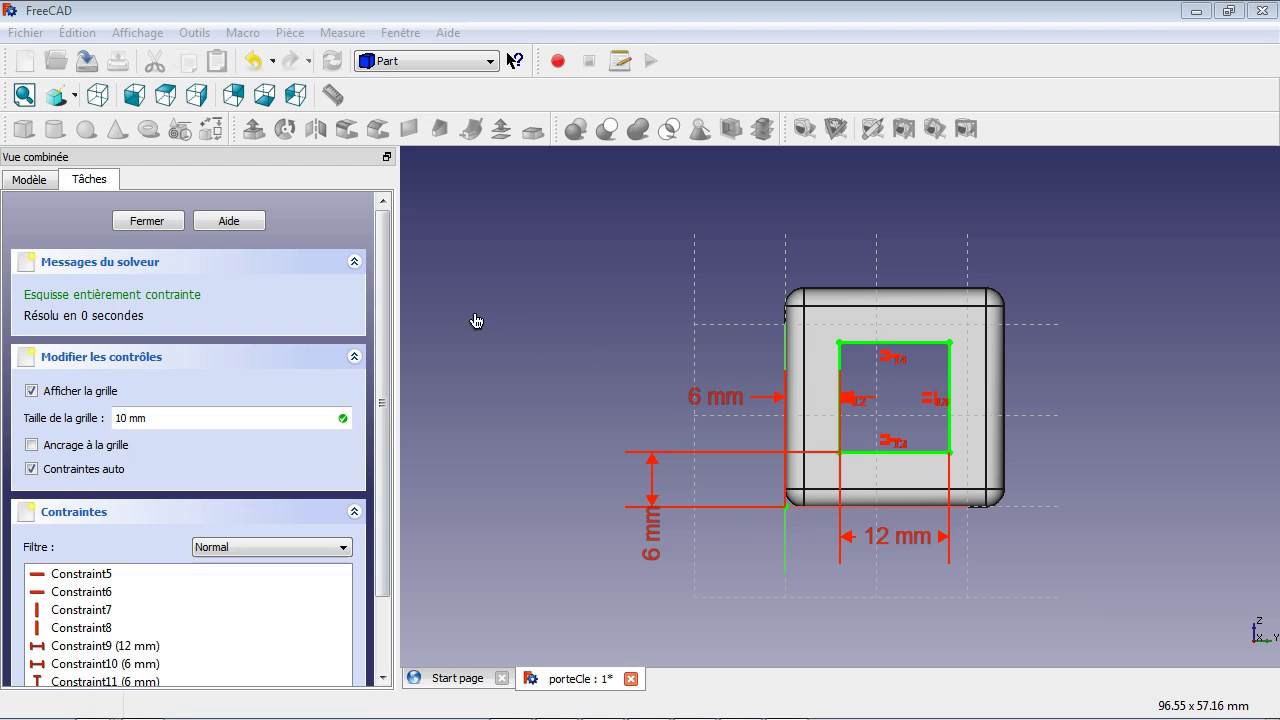
{"action": "left_click", "coordinate": [148, 221]}
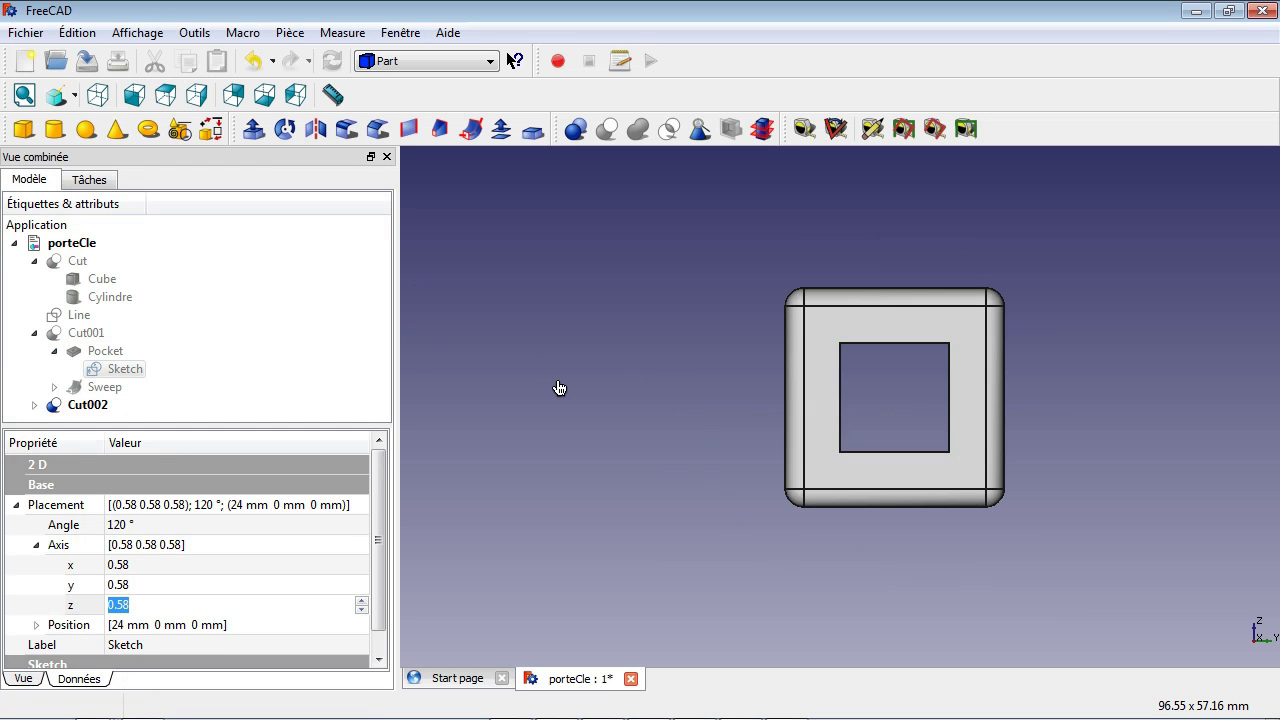
Show the part in axonometric view, open the display properties of Cut002 and apply the Copper material
{"action": "key", "text": "0"}
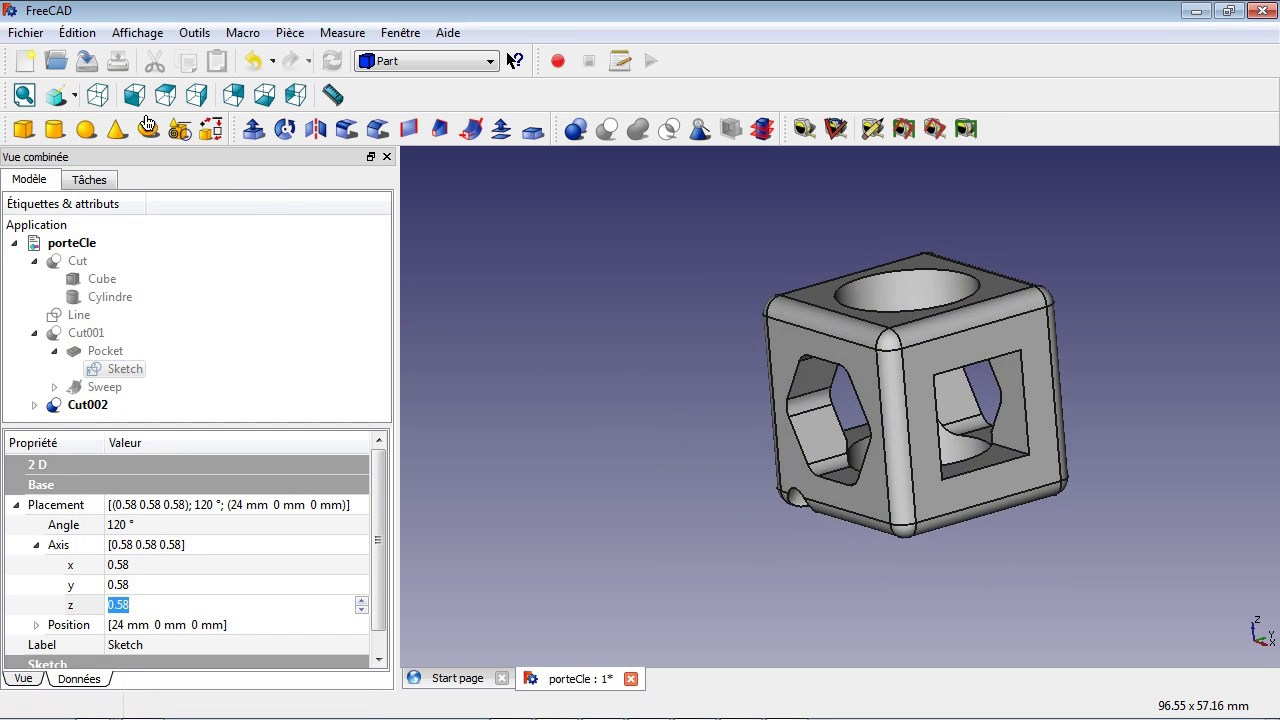
{"action": "left_click", "coordinate": [107, 100]}
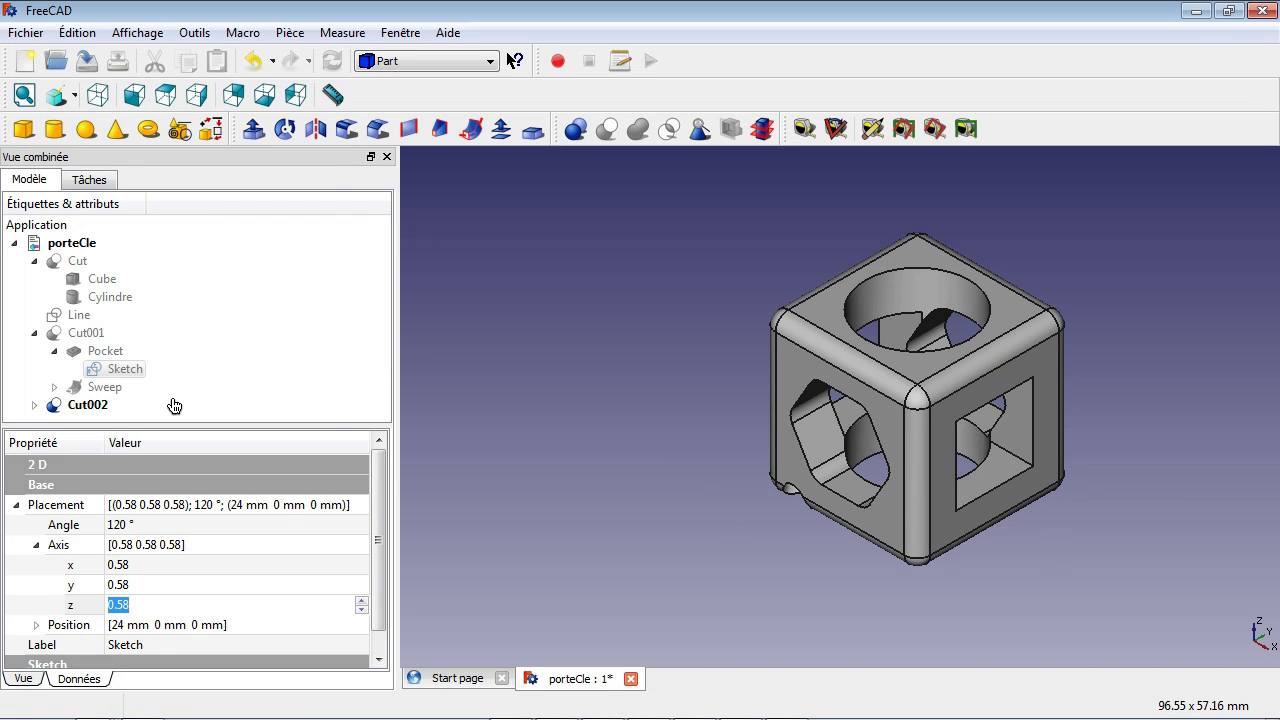
{"action": "right_click", "coordinate": [104, 402]}
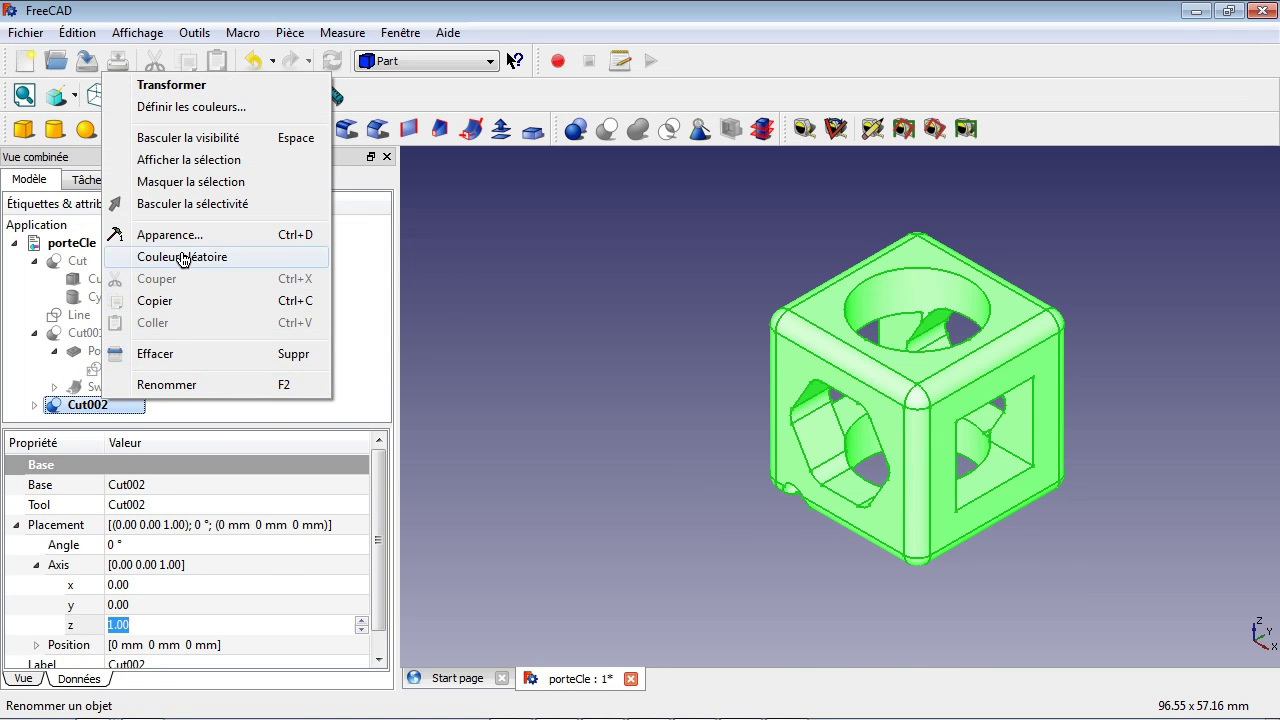
{"action": "left_click", "coordinate": [172, 235]}
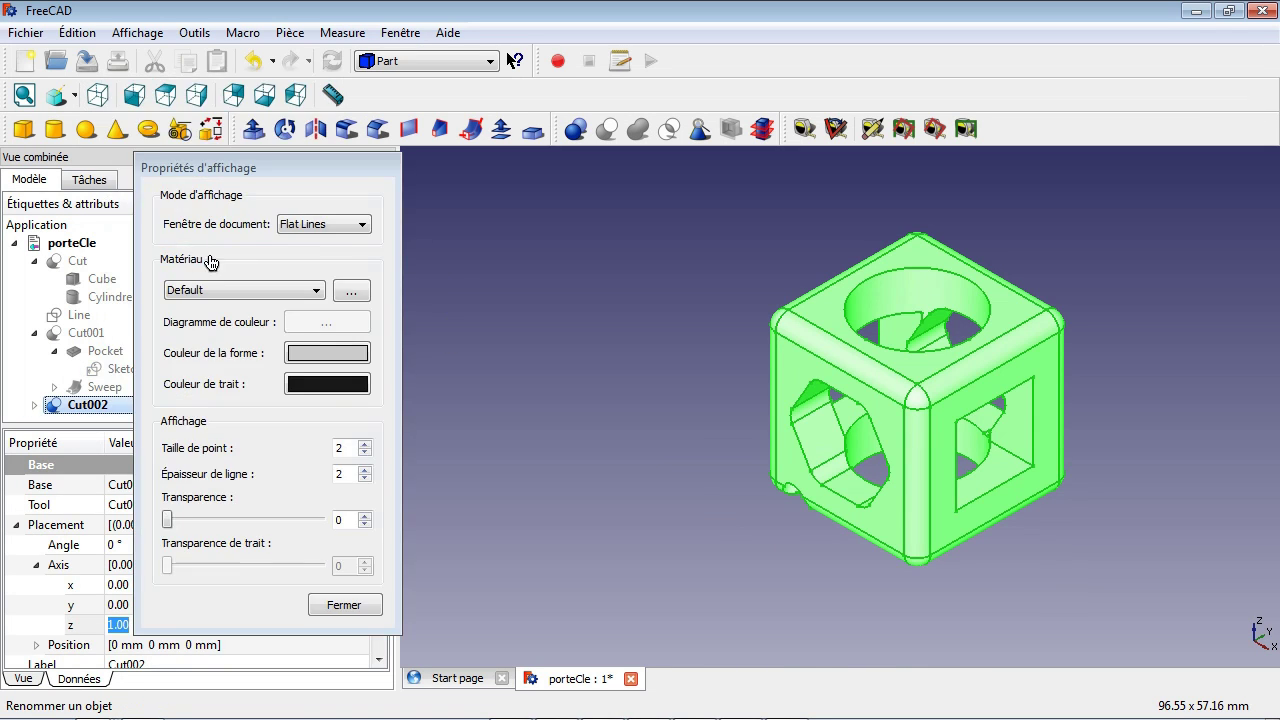
{"action": "left_click", "coordinate": [266, 296]}
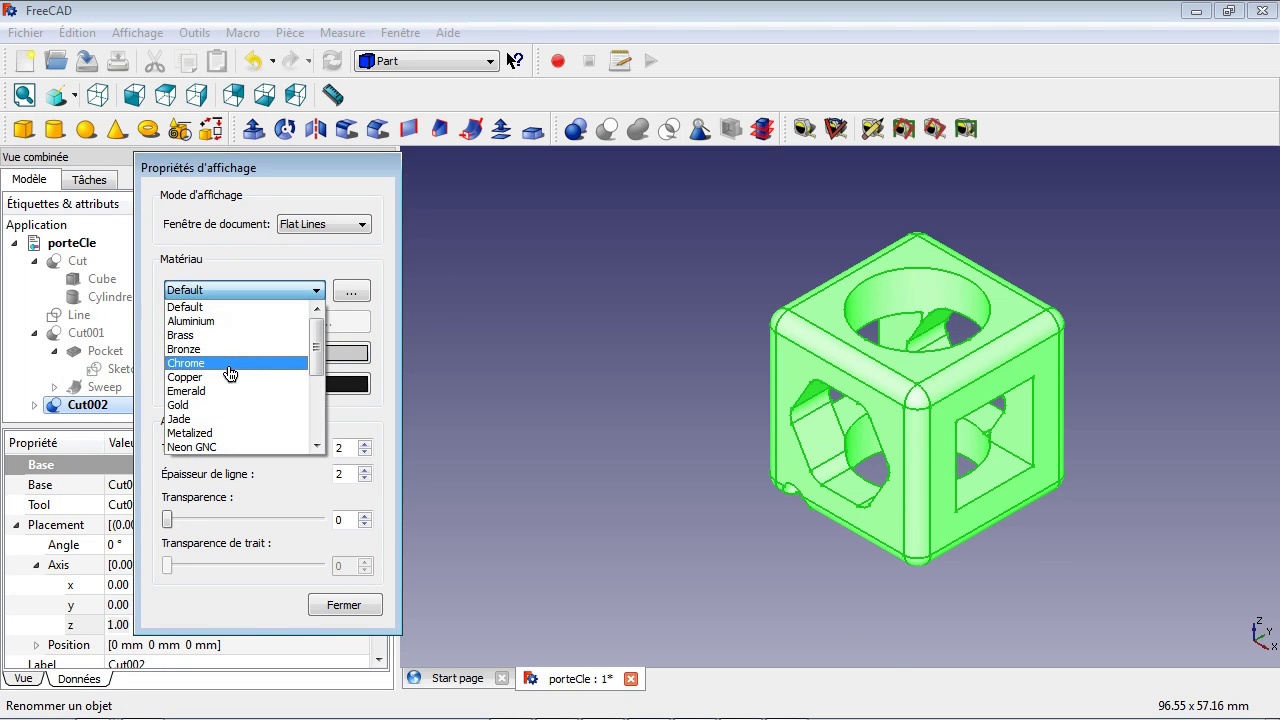
{"action": "left_click", "coordinate": [252, 377]}
{"action": "left_click", "coordinate": [614, 373]}
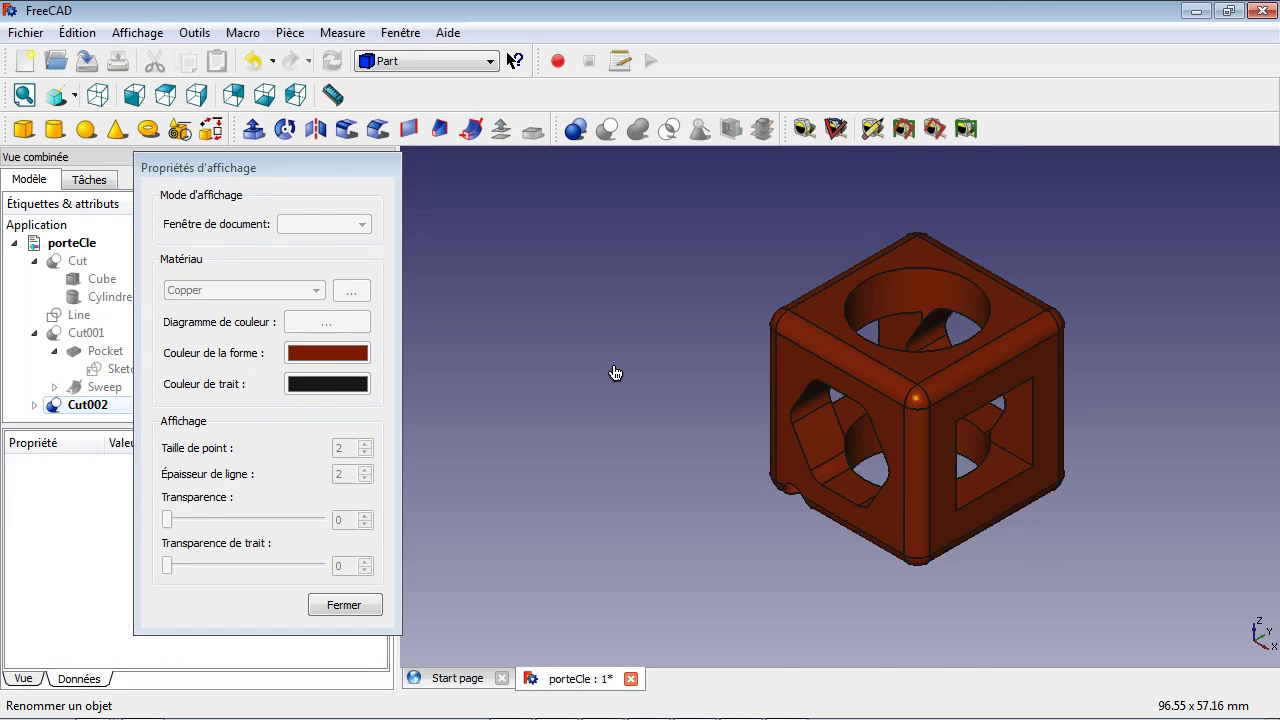
Select the face with the hexagonal hole, try the Chrome material on Cut002, apply Brass instead and close the display properties
{"action": "left_click", "coordinate": [250, 308]}
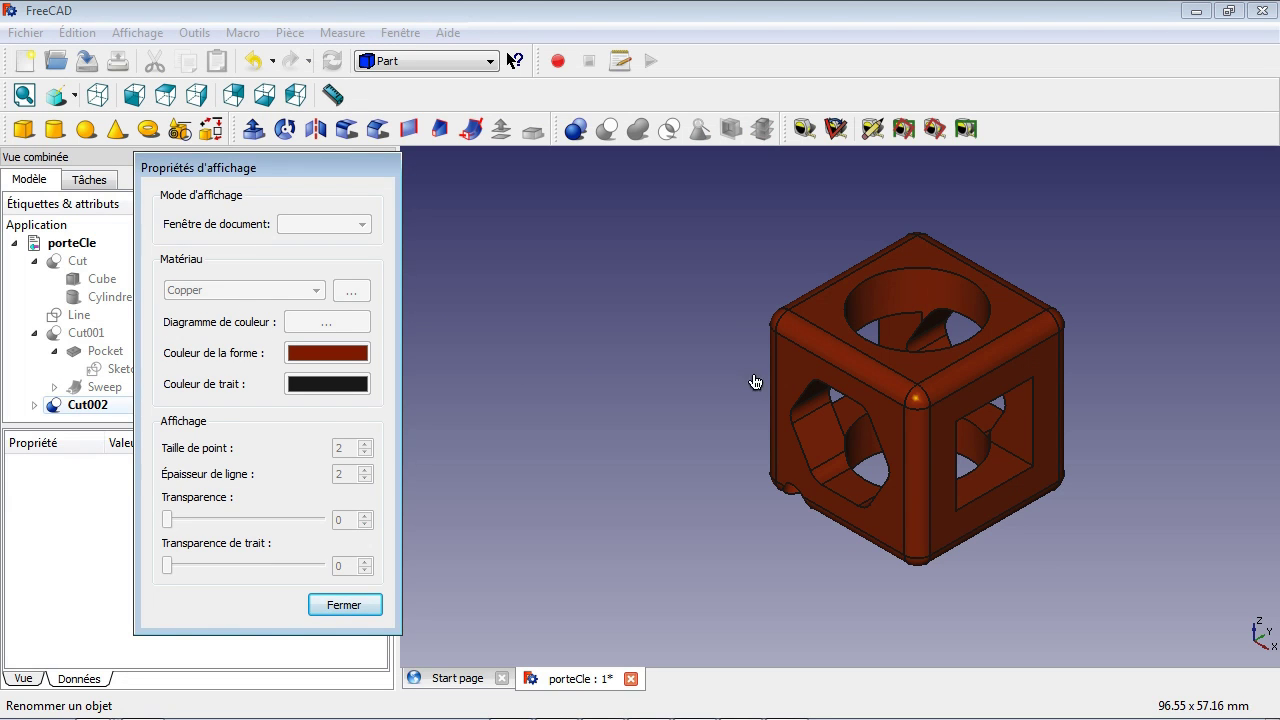
{"action": "left_click", "coordinate": [826, 398]}
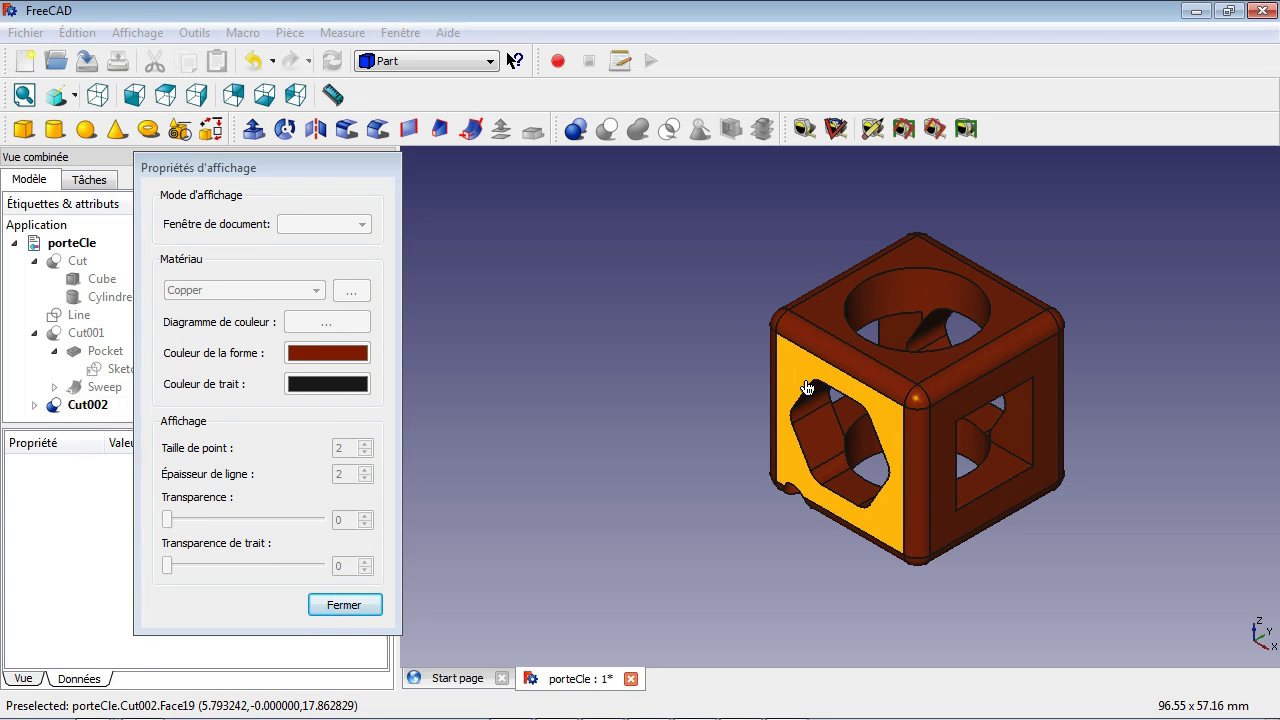
{"action": "left_click", "coordinate": [288, 291]}
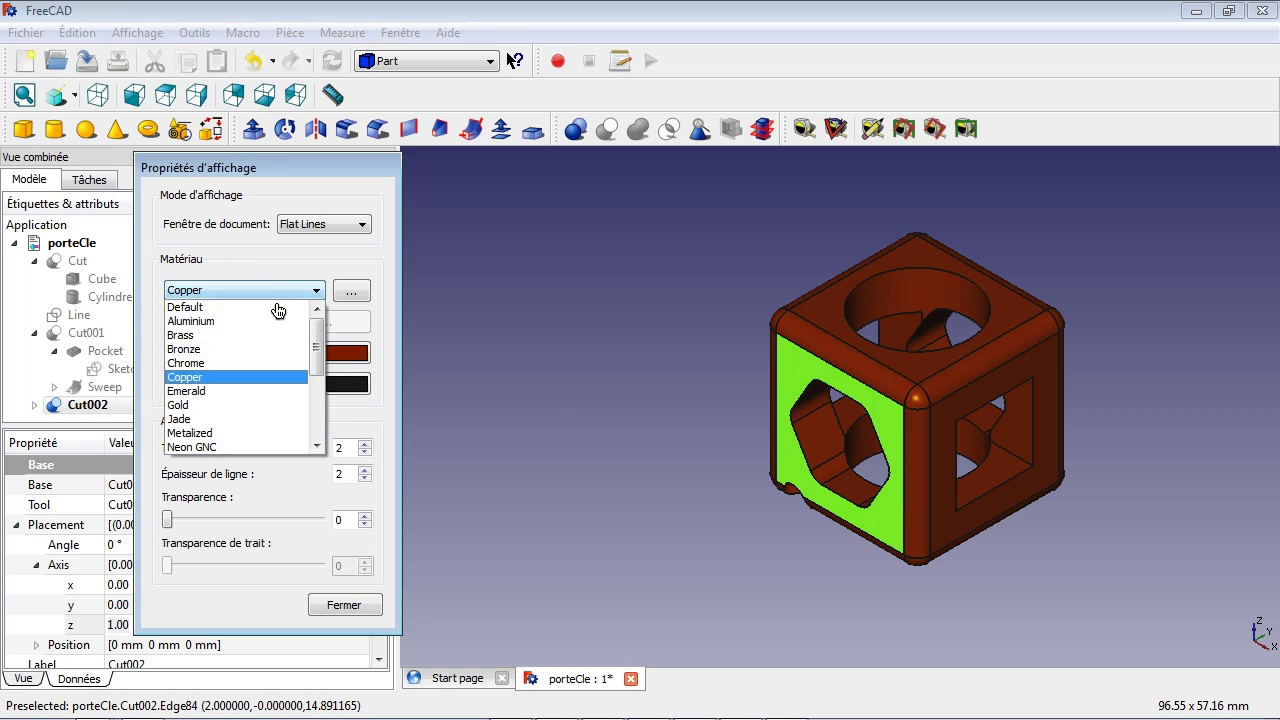
{"action": "left_click", "coordinate": [220, 366]}
{"action": "left_click", "coordinate": [214, 297]}
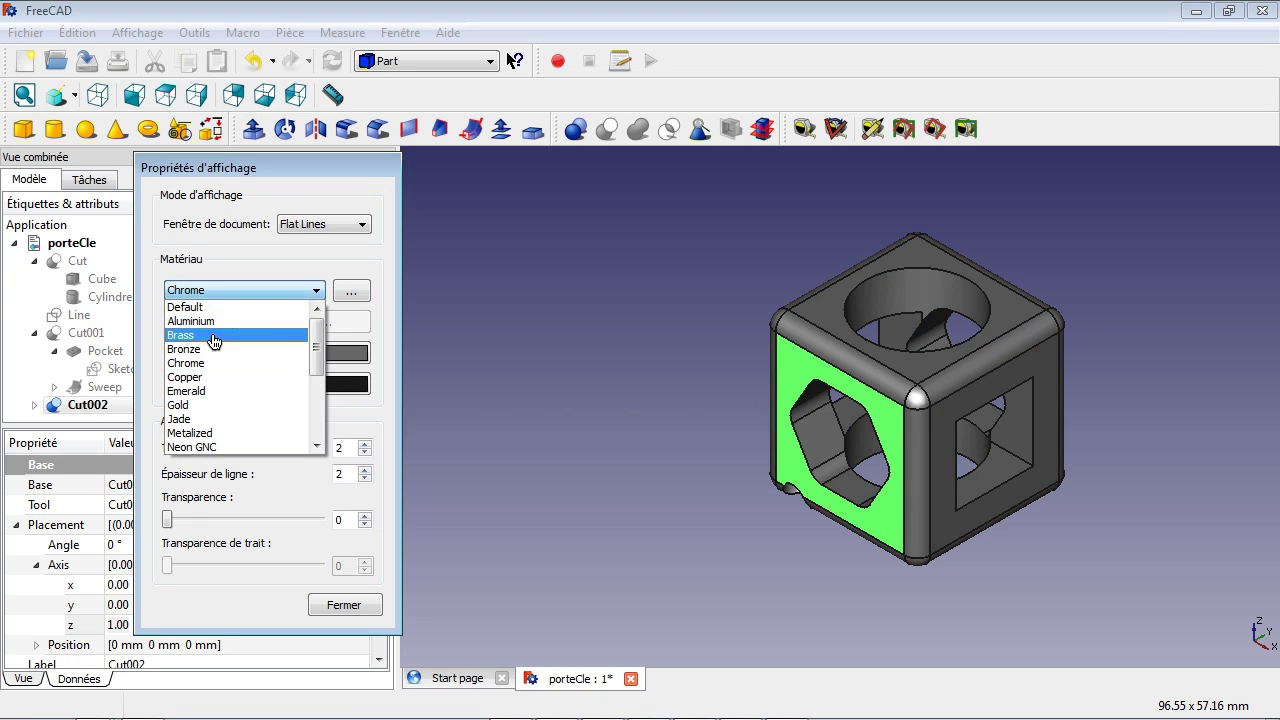
{"action": "left_click", "coordinate": [213, 338]}
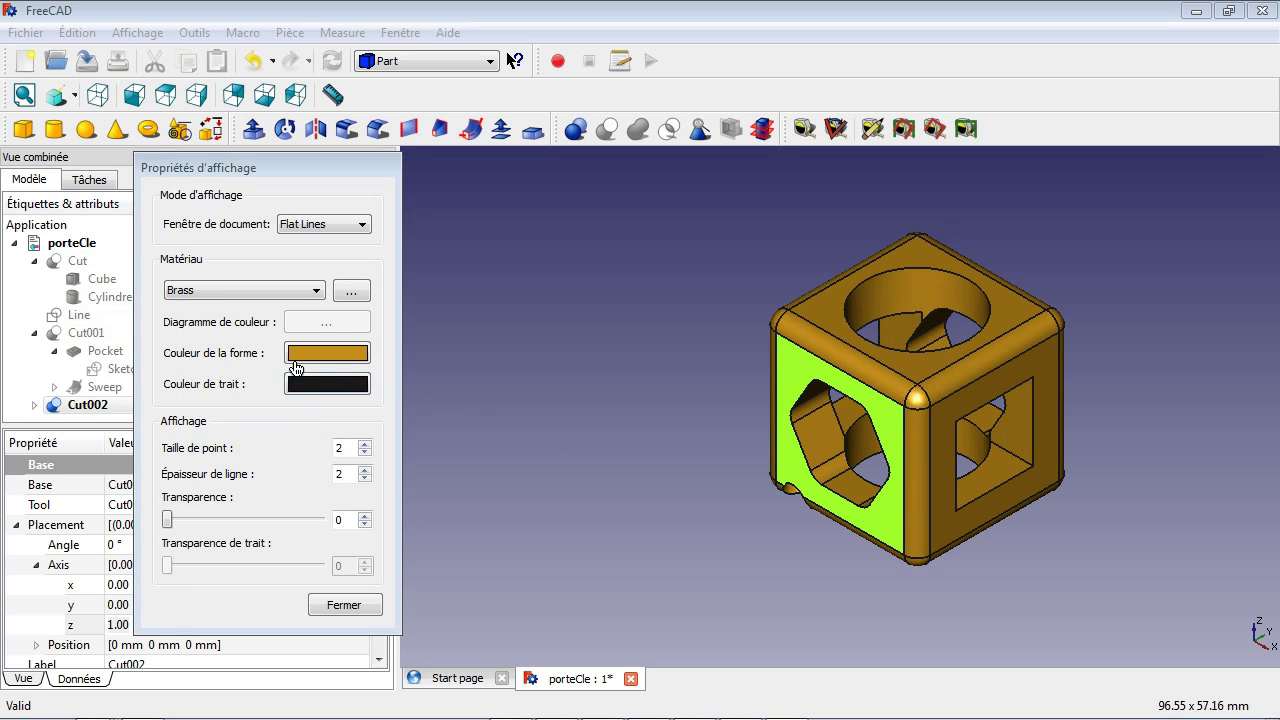
{"action": "left_click", "coordinate": [336, 610]}
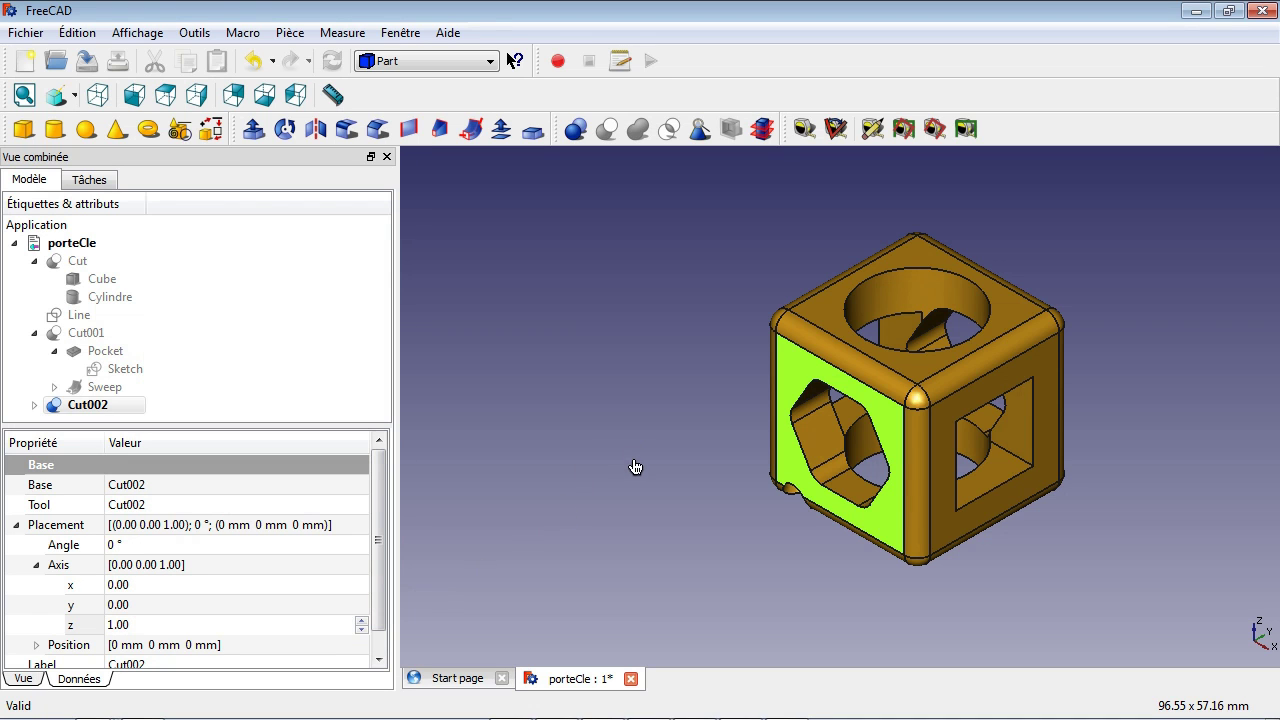
{"action": "middle_click_drag", "start_coordinate": [644, 487], "coordinate": [683, 497]}
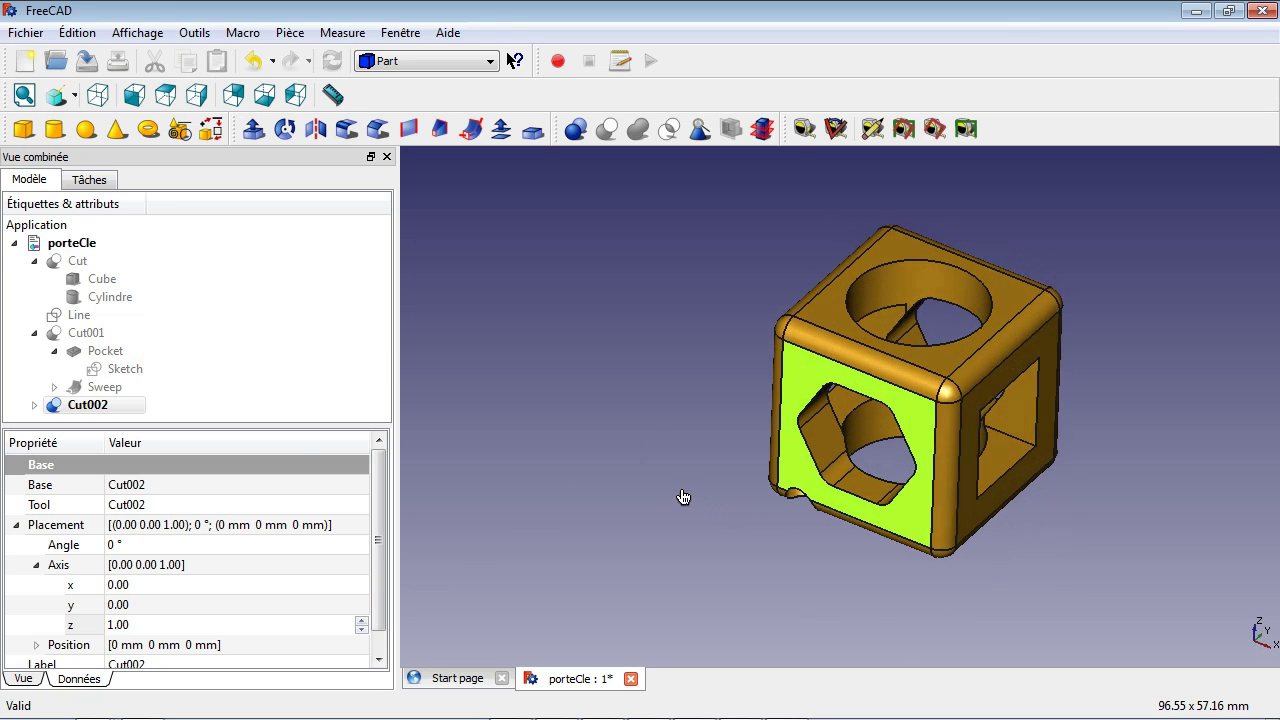
{"action": "right_click", "coordinate": [124, 404]}
{"action": "left_click", "coordinate": [218, 244]}
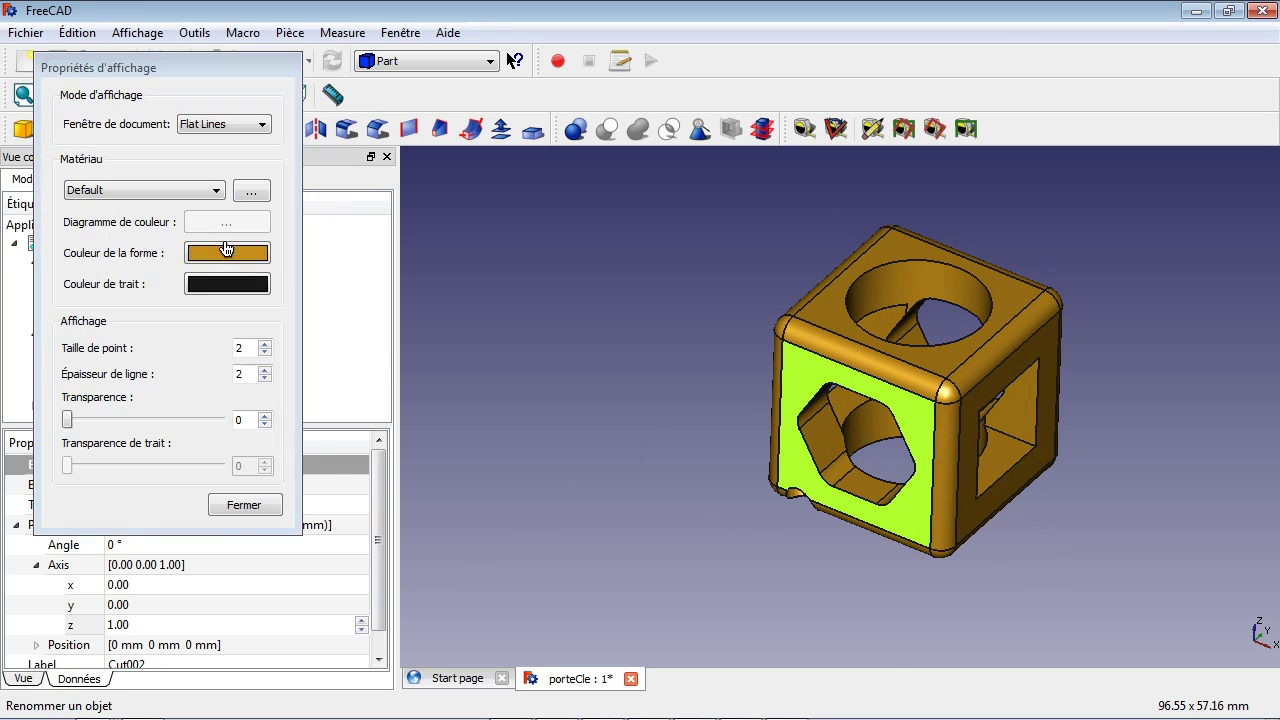
{"action": "left_click", "coordinate": [265, 508]}
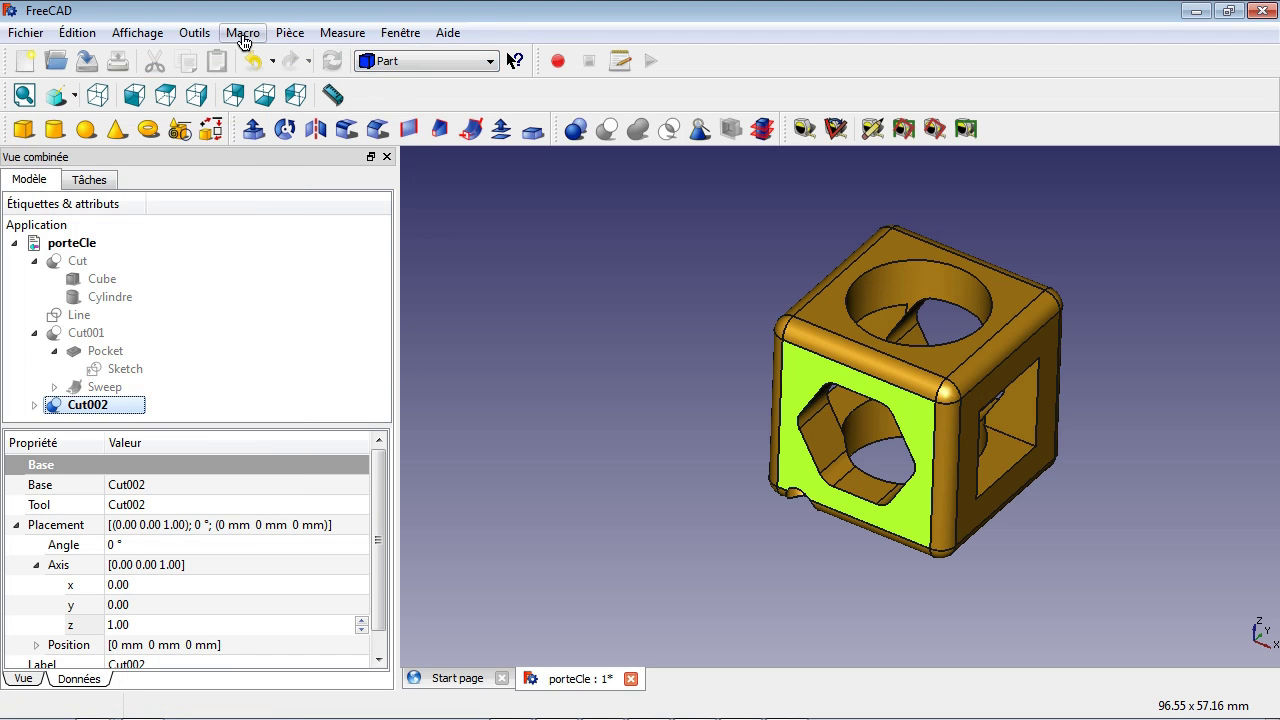
Run the turntable view (Vue en rotation) at a slightly increased speed to inspect the part, and stop it
{"action": "left_click", "coordinate": [203, 36]}
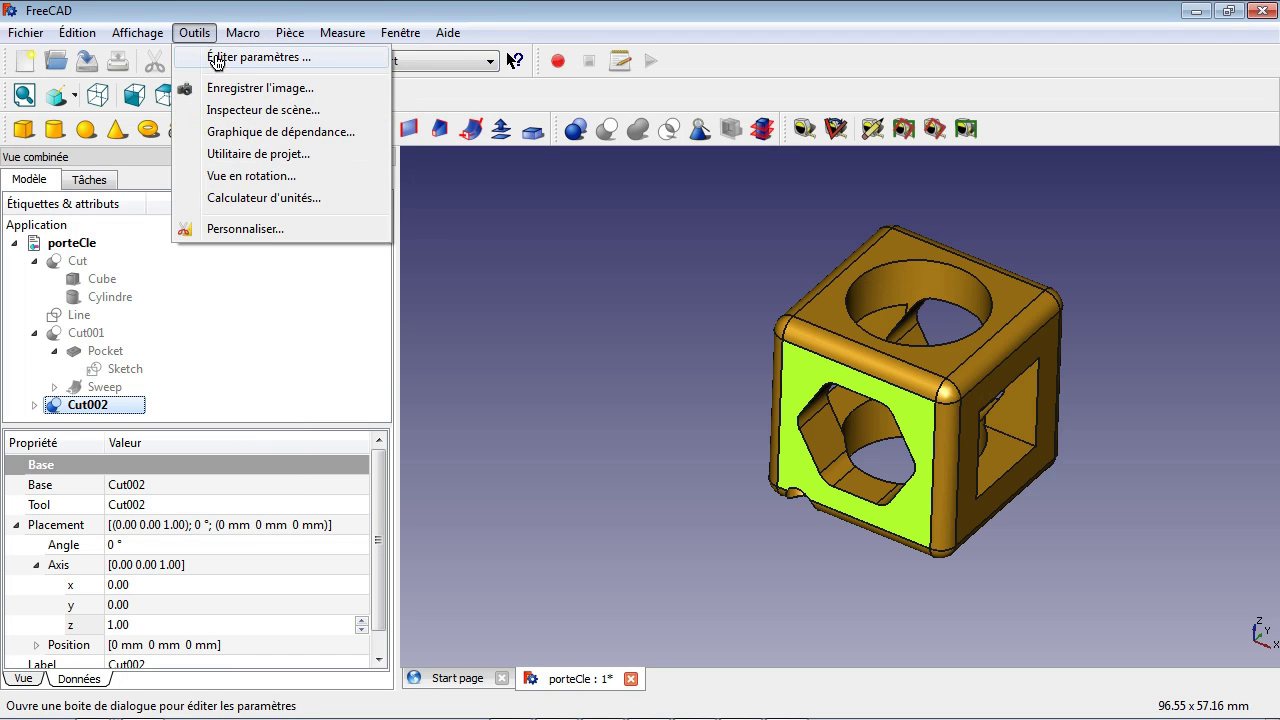
{"action": "left_click", "coordinate": [251, 178]}
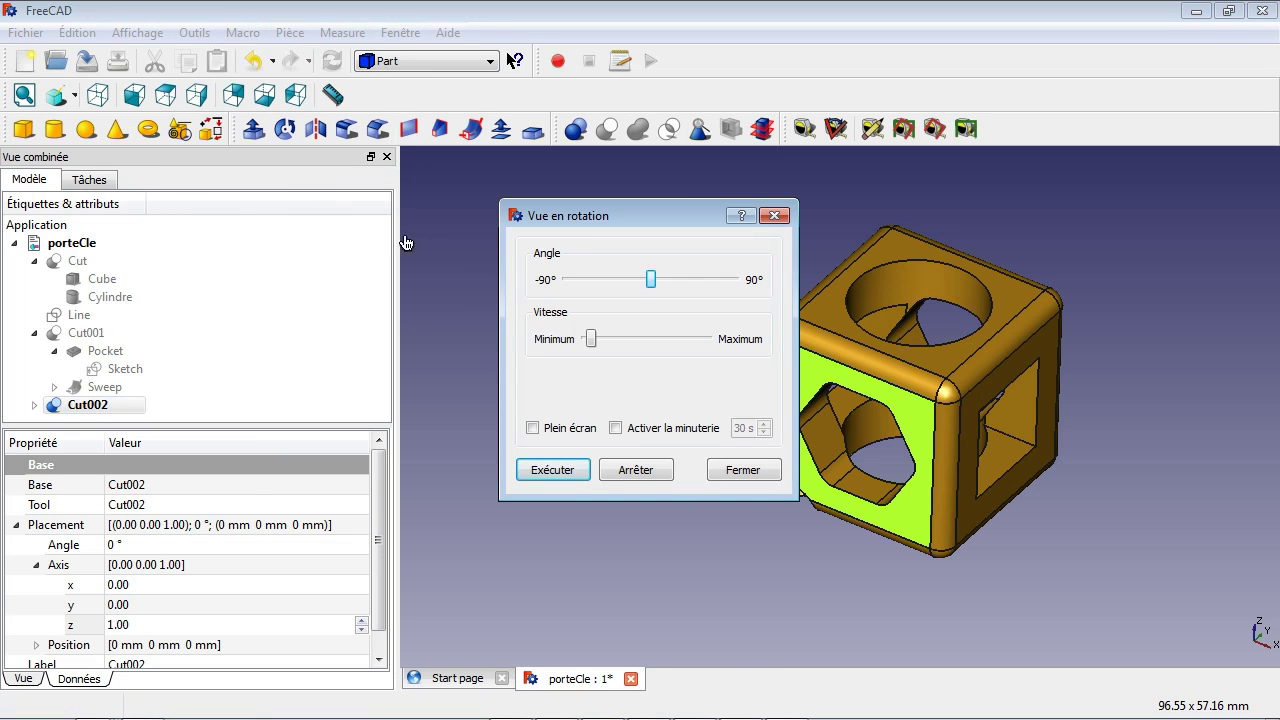
{"action": "left_click_drag", "start_coordinate": [595, 348], "coordinate": [638, 347]}
{"action": "left_click", "coordinate": [580, 475]}
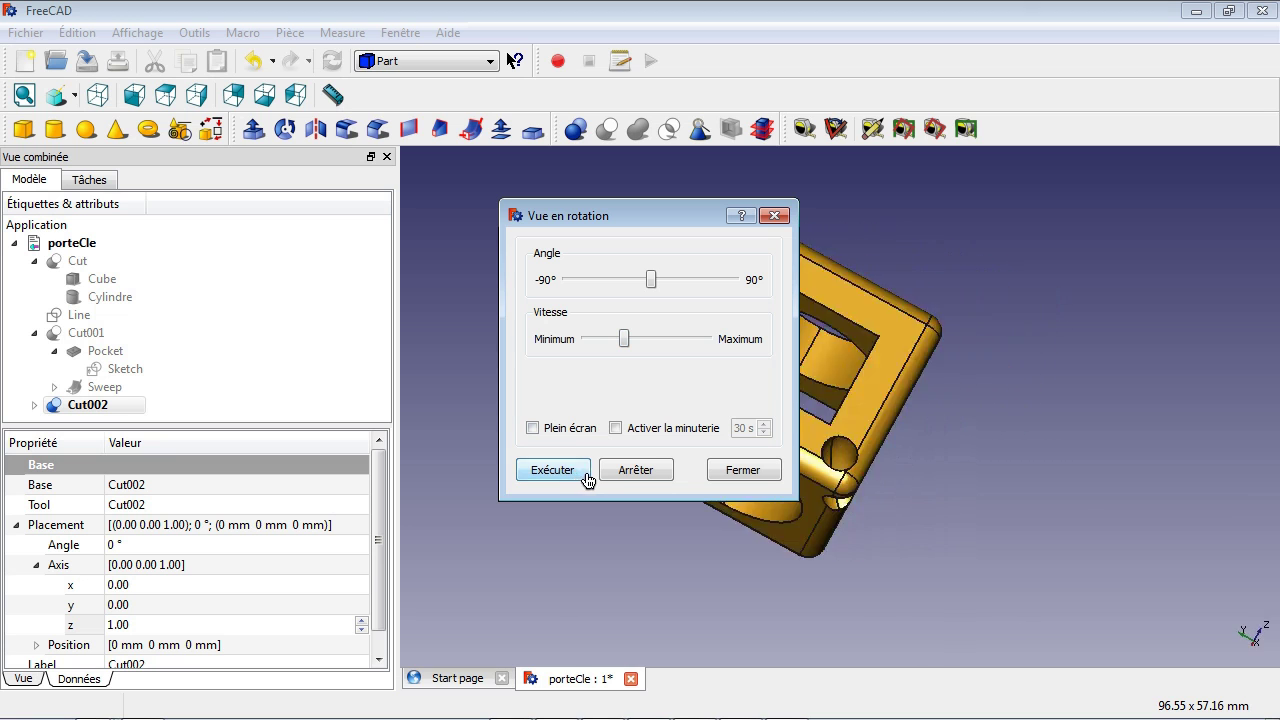
{"action": "left_click", "coordinate": [652, 481]}
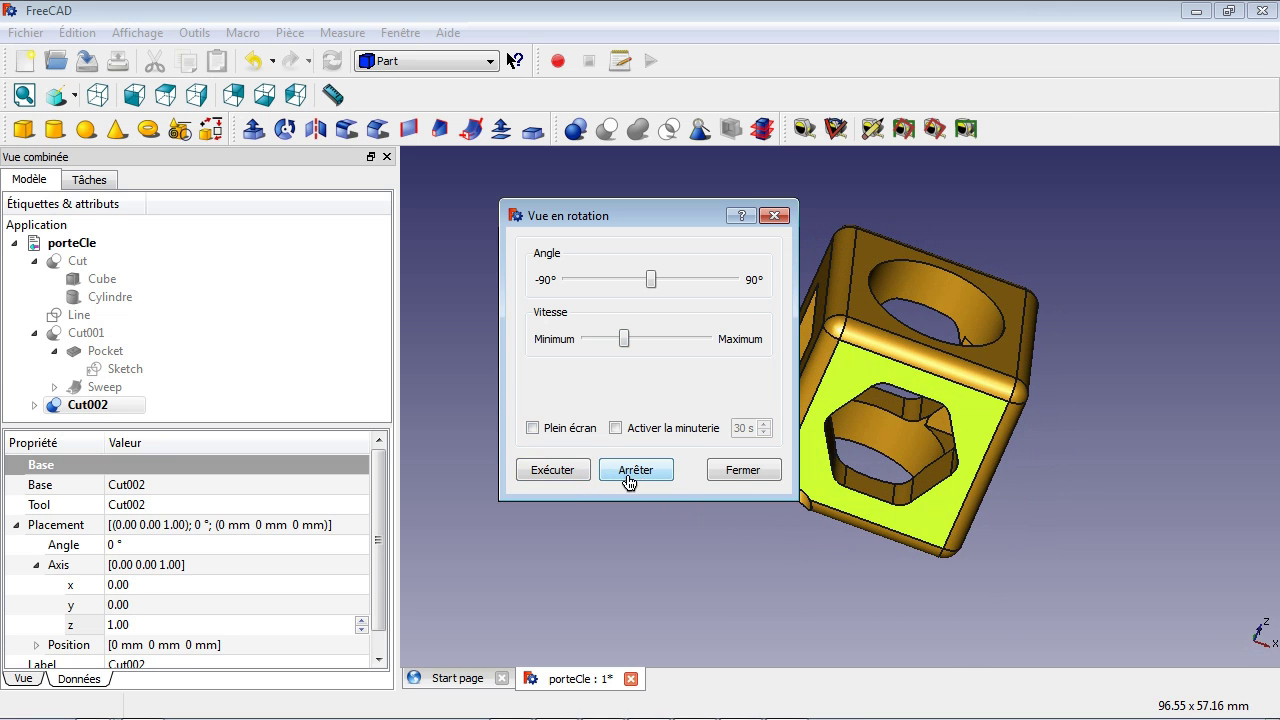
{"action": "left_click", "coordinate": [729, 476]}
Set the transparency of Cut002 to 22 in its display properties, check the see-through part and save the document
{"action": "right_click", "coordinate": [131, 418]}
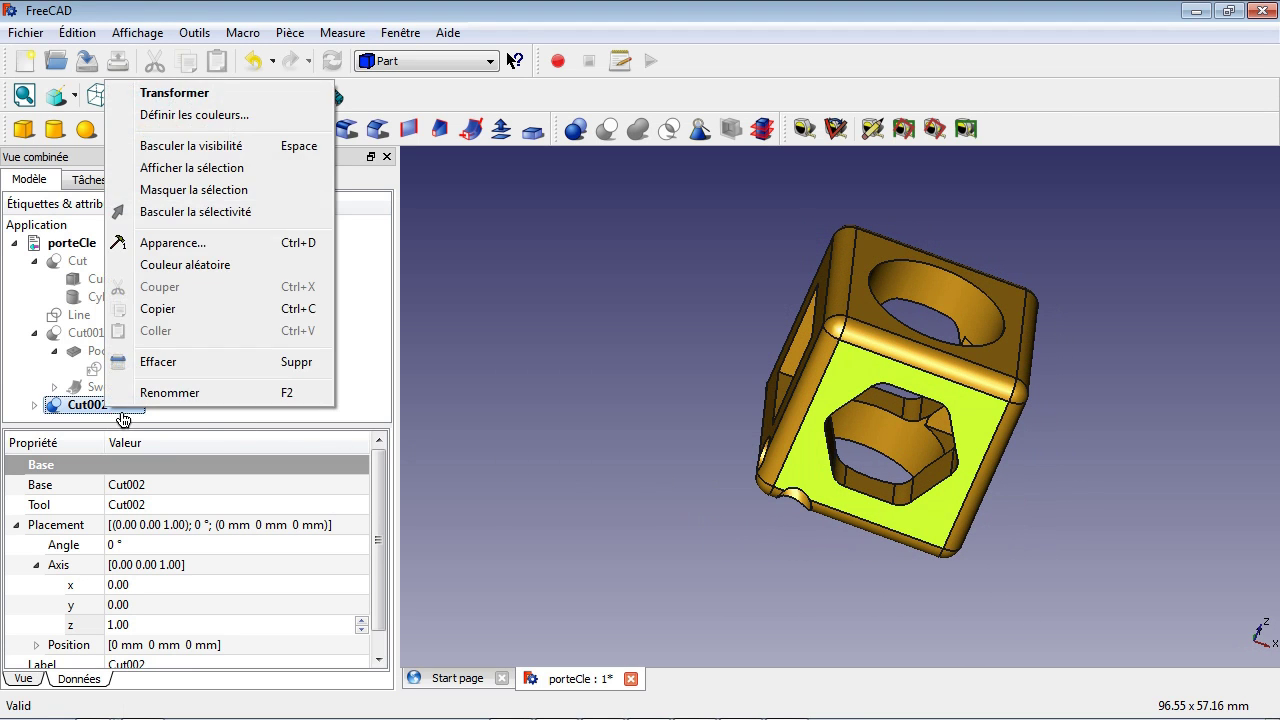
{"action": "left_click", "coordinate": [190, 244]}
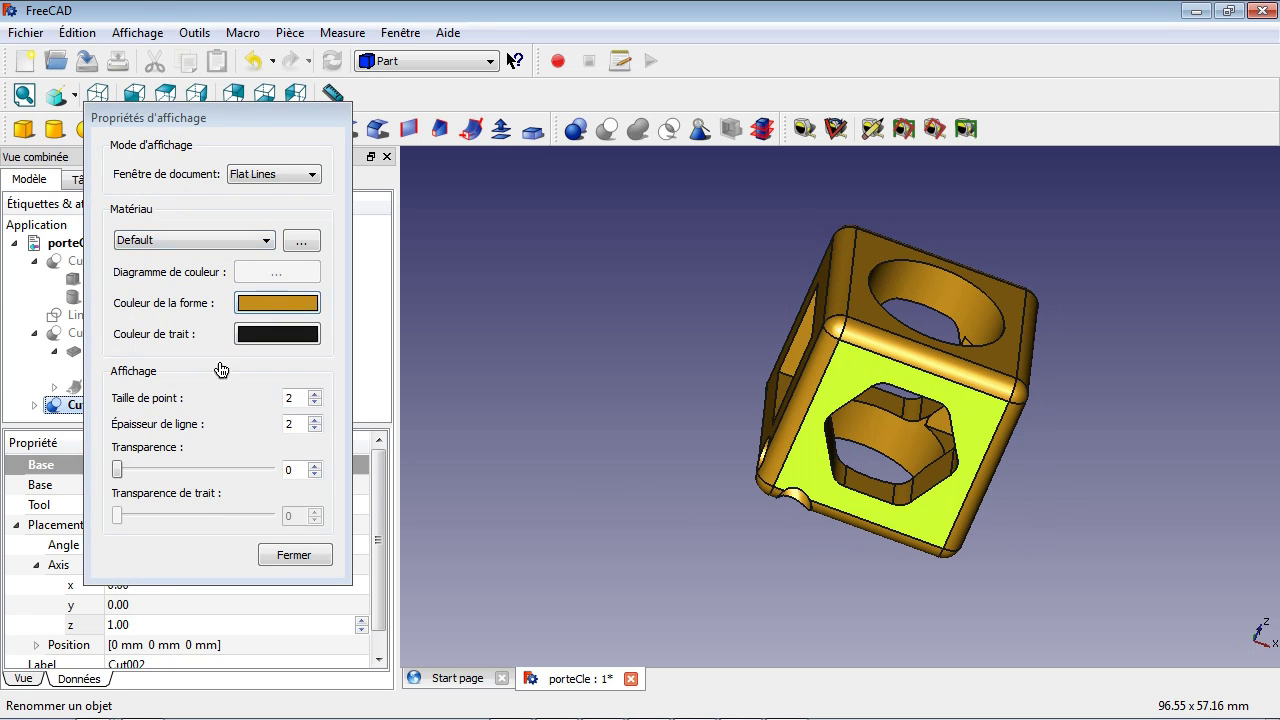
{"action": "left_click_drag", "start_coordinate": [120, 471], "coordinate": [157, 476]}
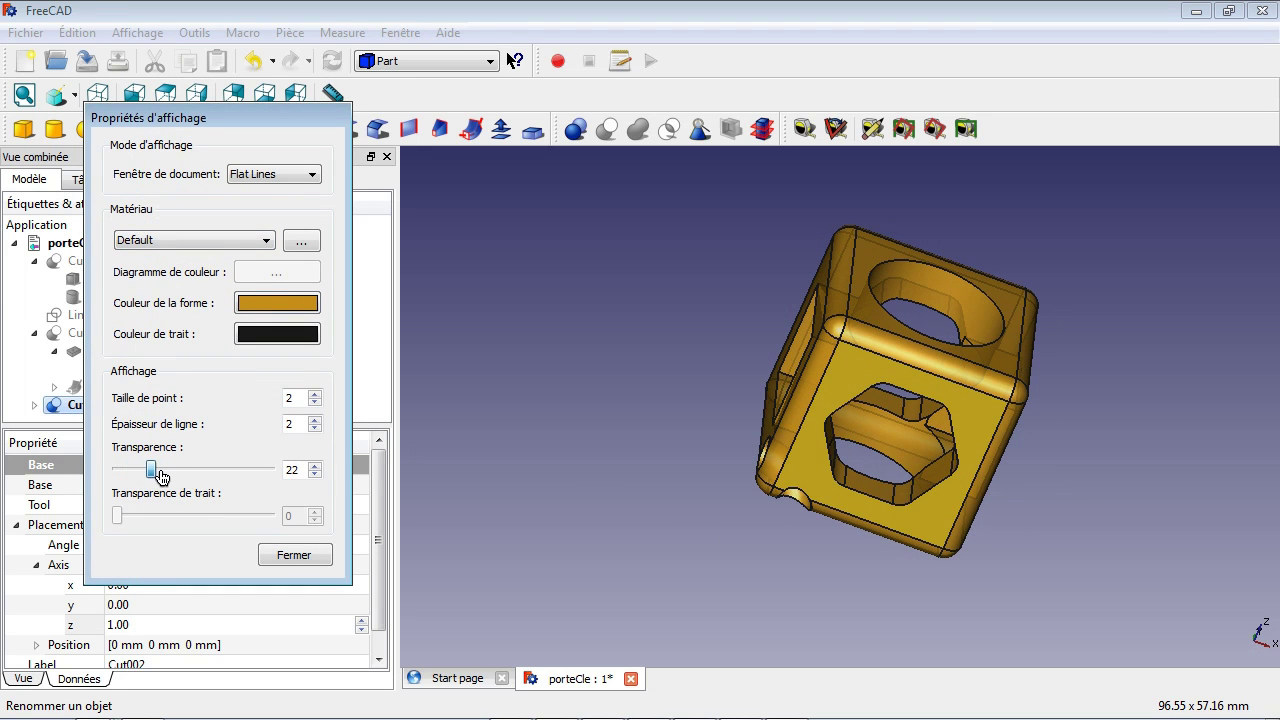
{"action": "left_click", "coordinate": [303, 569]}
{"action": "middle_click_drag", "start_coordinate": [563, 437], "coordinate": [786, 557]}
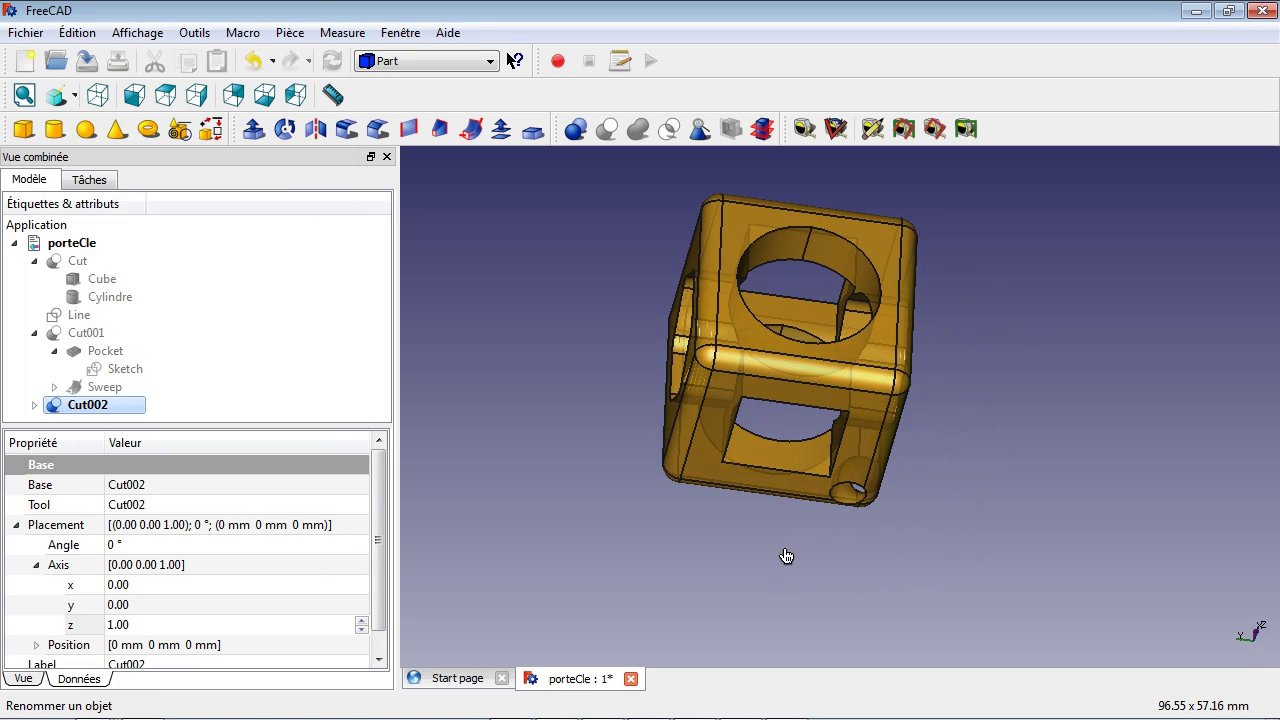
{"action": "left_click", "coordinate": [27, 33]}
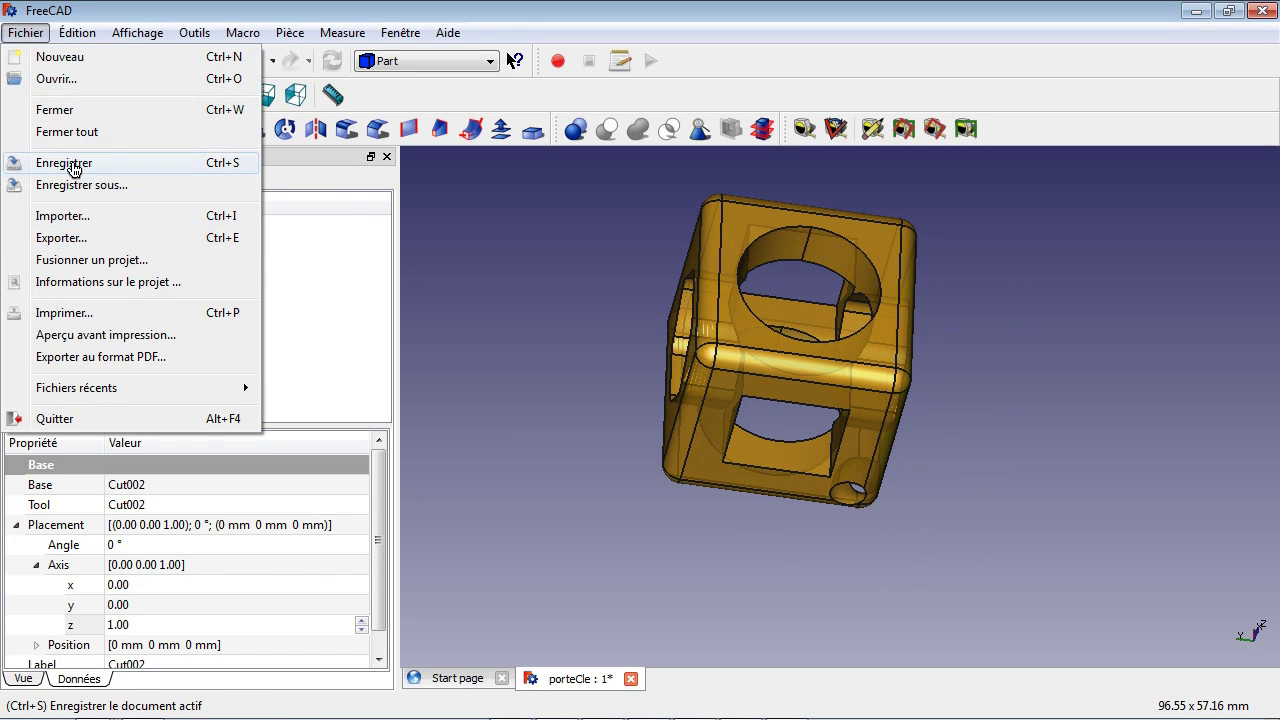
{"action": "left_click", "coordinate": [72, 168]}
{"action": "left_click", "coordinate": [27, 33]}
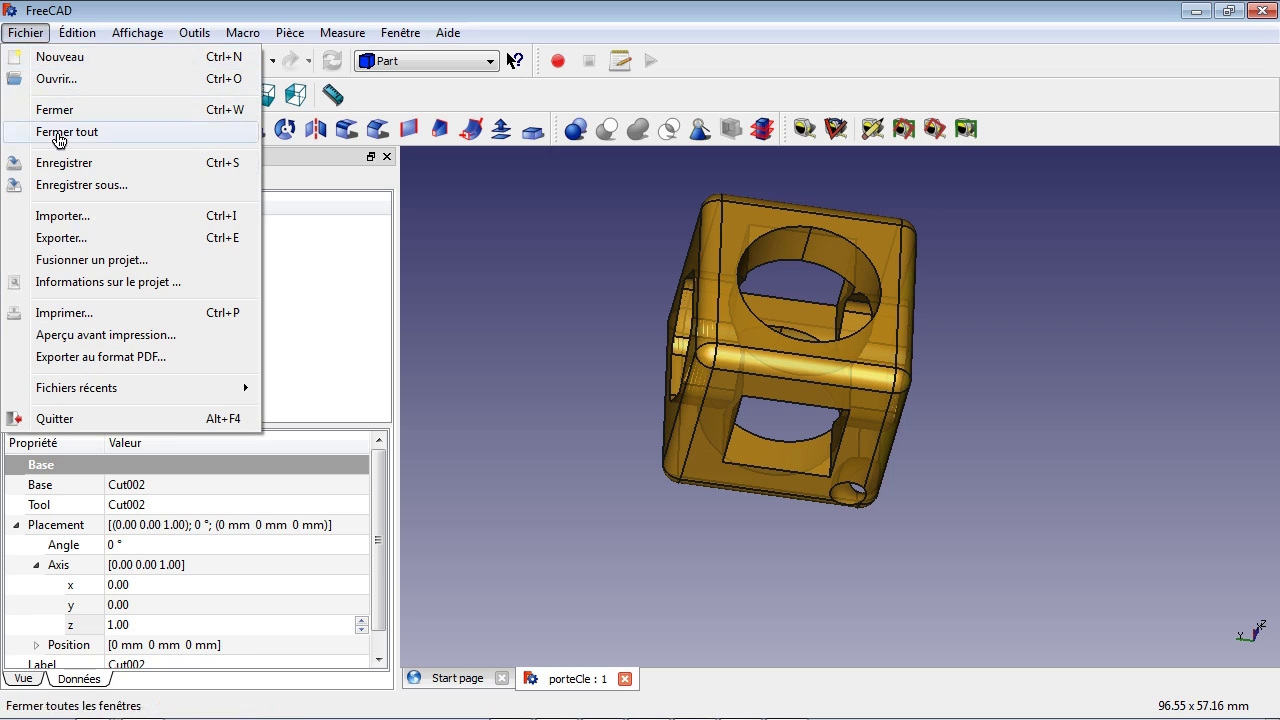
{"action": "left_click", "coordinate": [72, 240]}
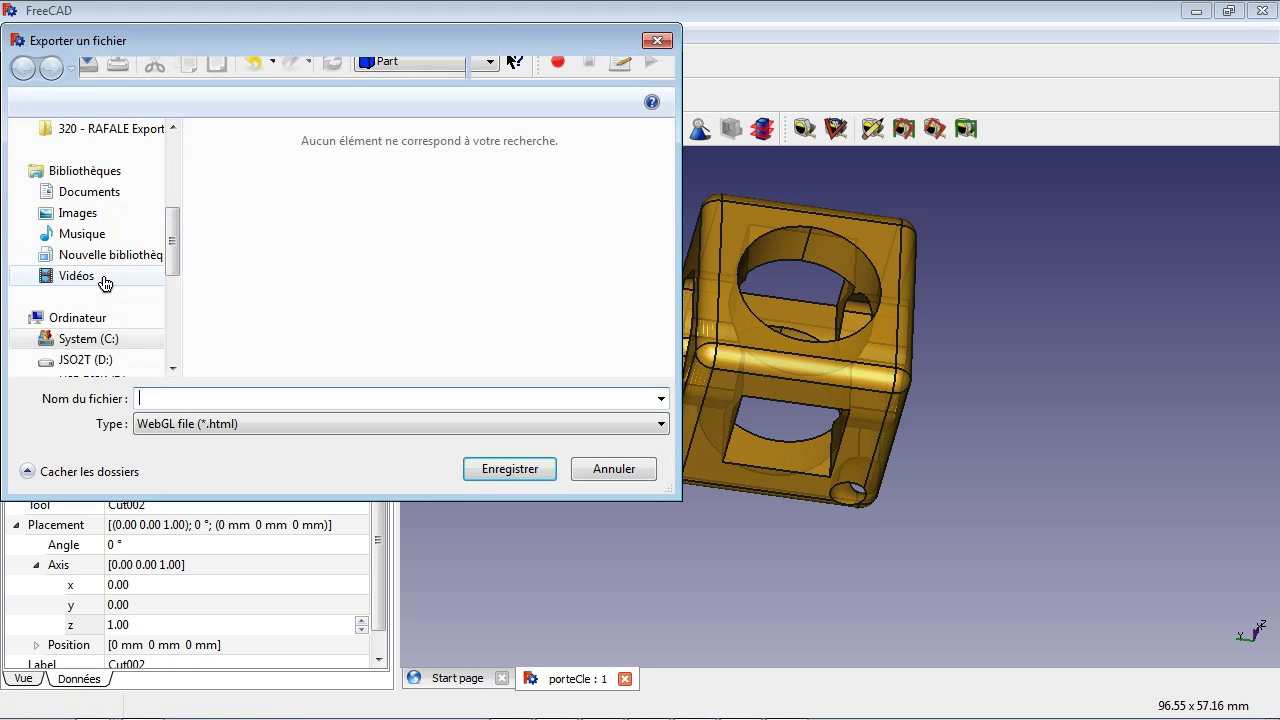
{"action": "left_click", "coordinate": [586, 474]}
Export Cut002 to the tmp folder under the name porteCle, using the Mesh formats file type (*.stl, *.ast, *.bms, *.obj, *.off, *.ply)
{"action": "left_click", "coordinate": [26, 32]}
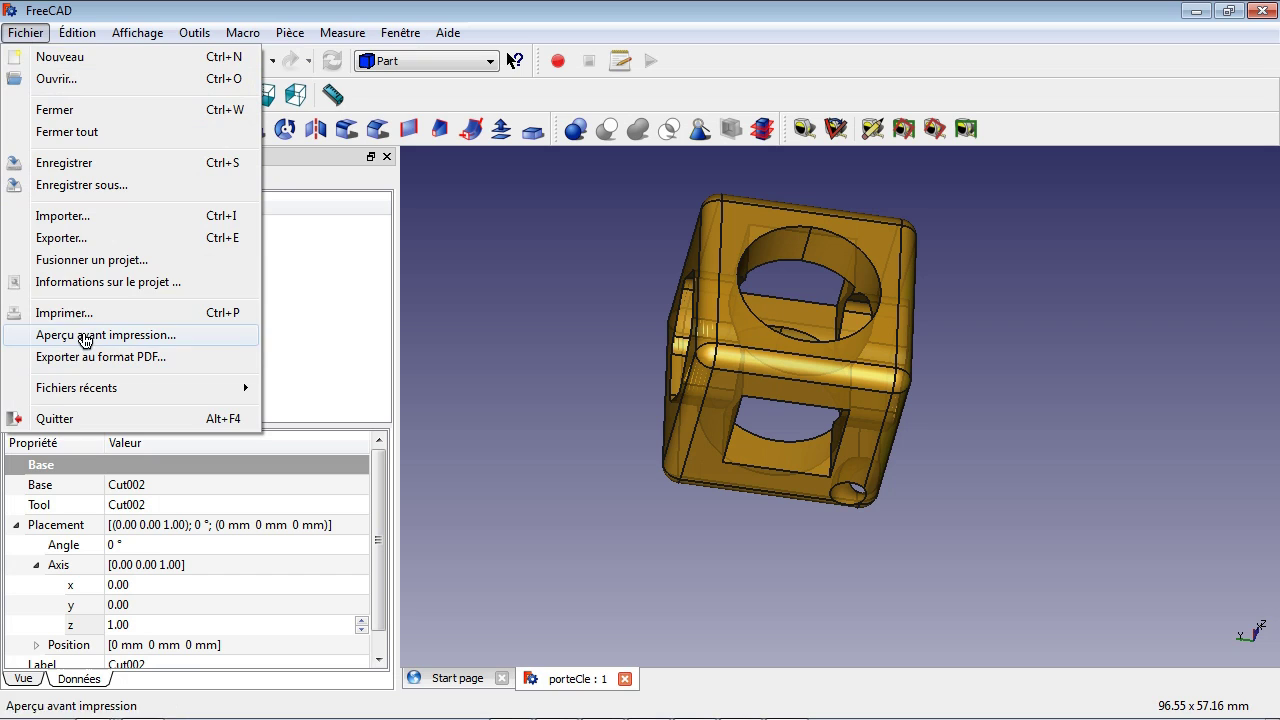
{"action": "left_click", "coordinate": [68, 243]}
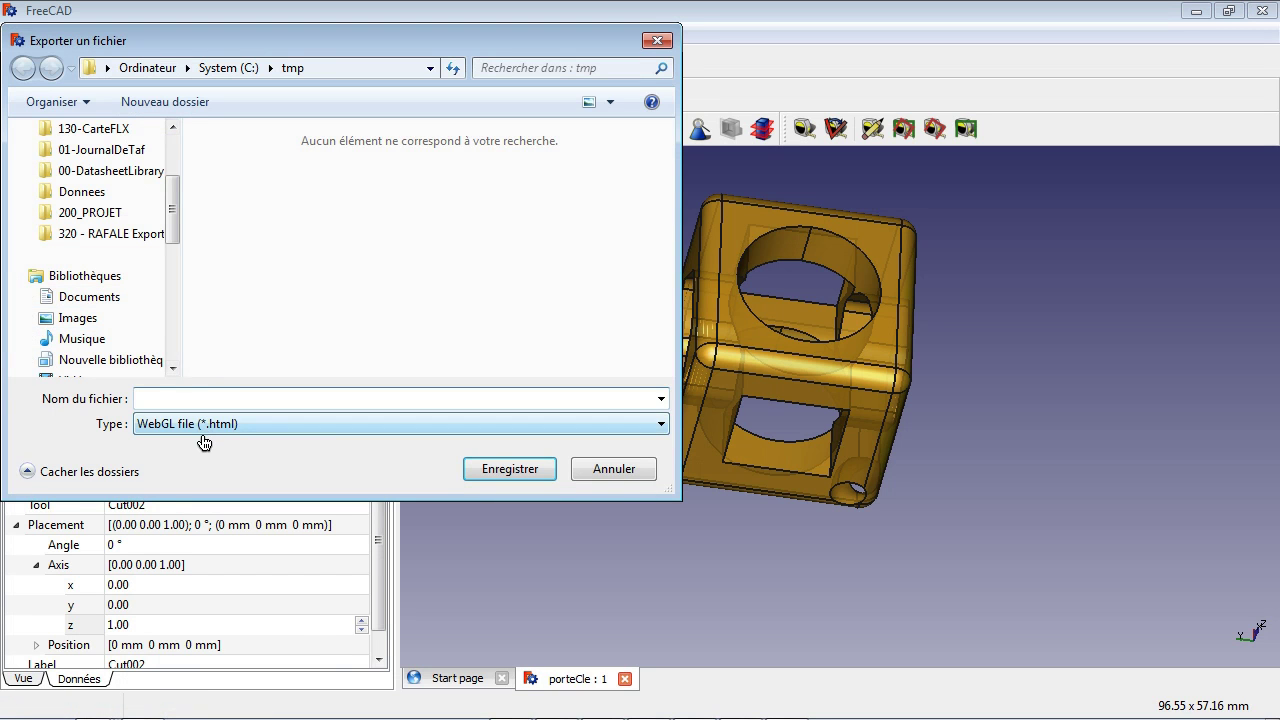
{"action": "left_click", "coordinate": [203, 424]}
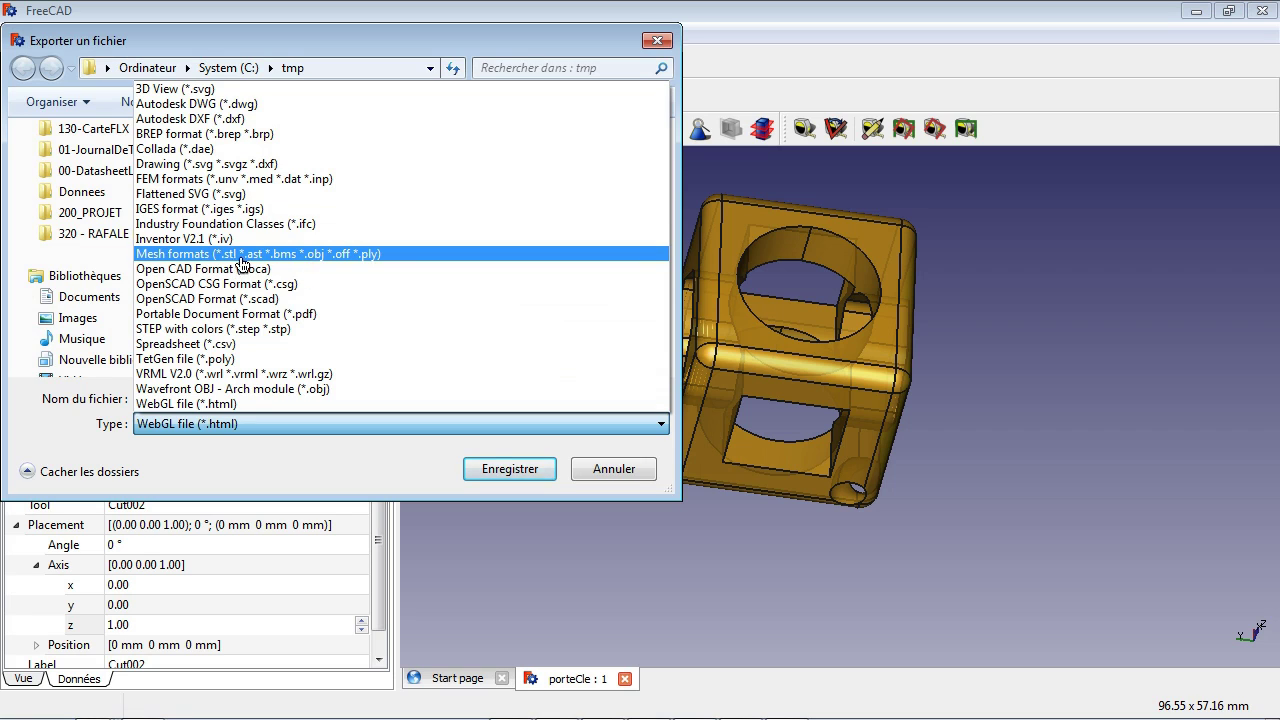
{"action": "left_click", "coordinate": [240, 255]}
{"action": "left_click", "coordinate": [212, 402]}
{"action": "type", "text": "porteCle"}
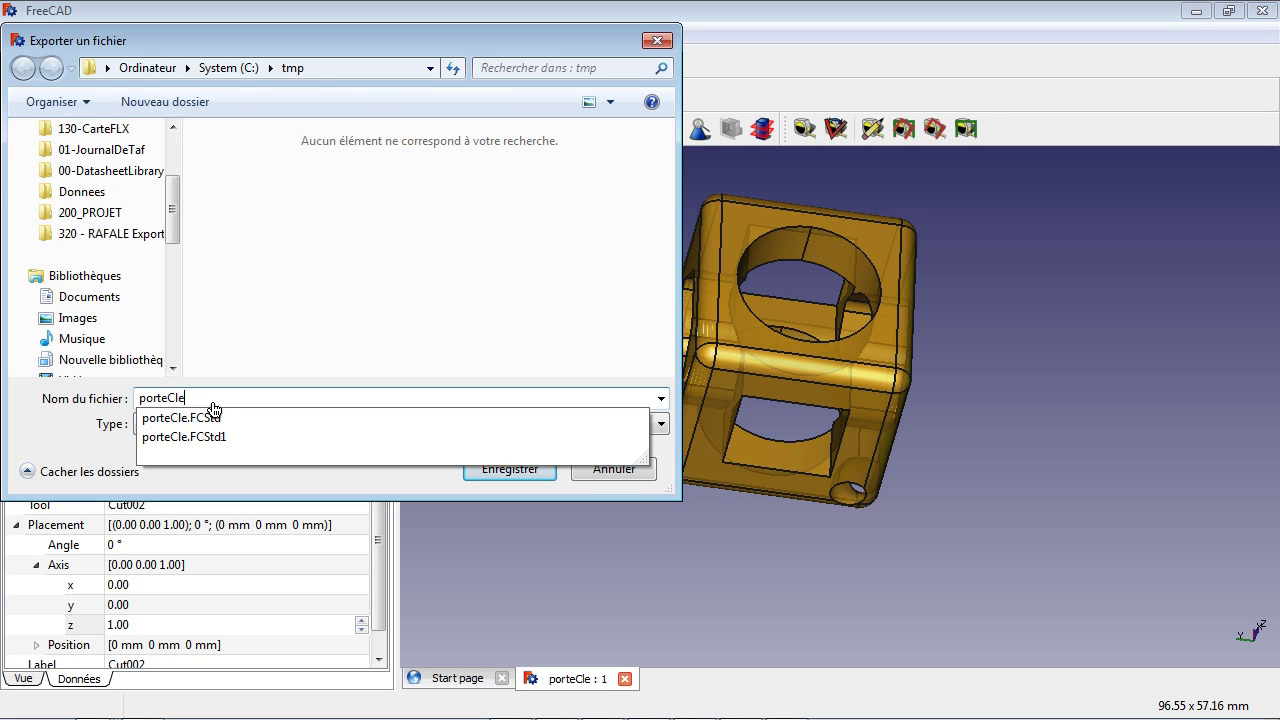
{"action": "key", "text": "Return"}
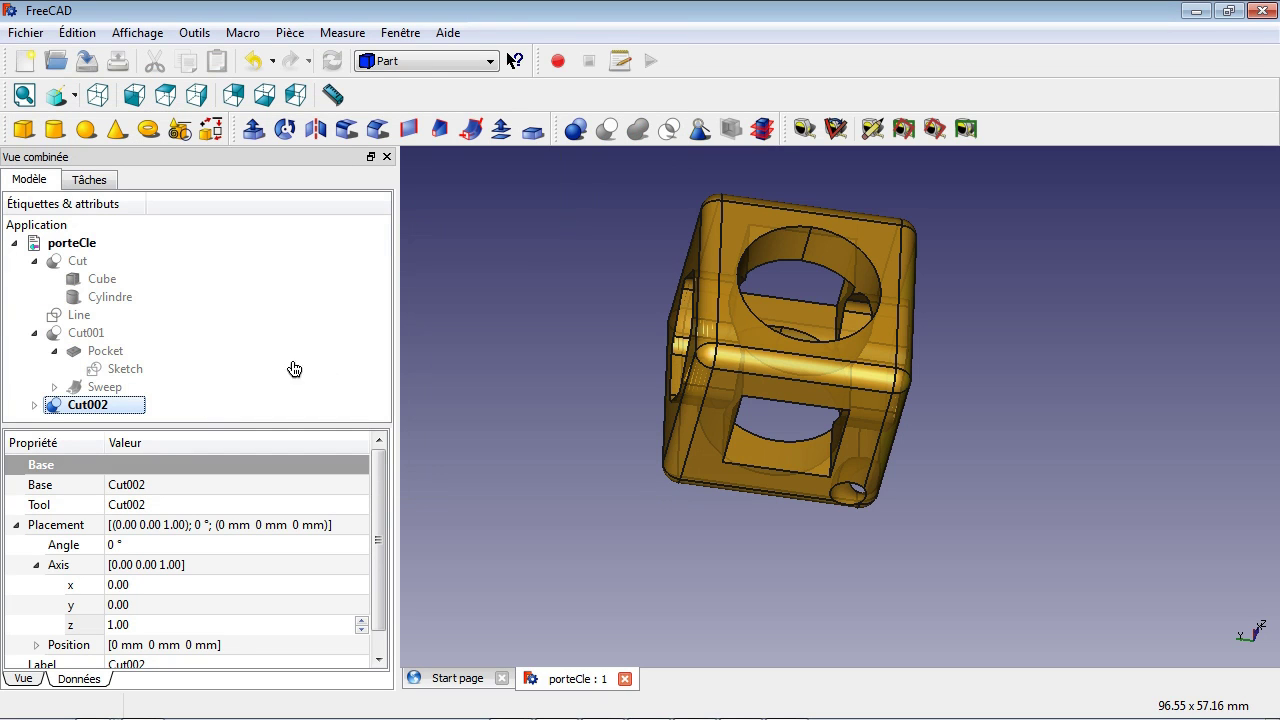
Show the part in axonometric view, clear the selection and examine the ring notch and holes from other sides
{"action": "left_click", "coordinate": [98, 95]}
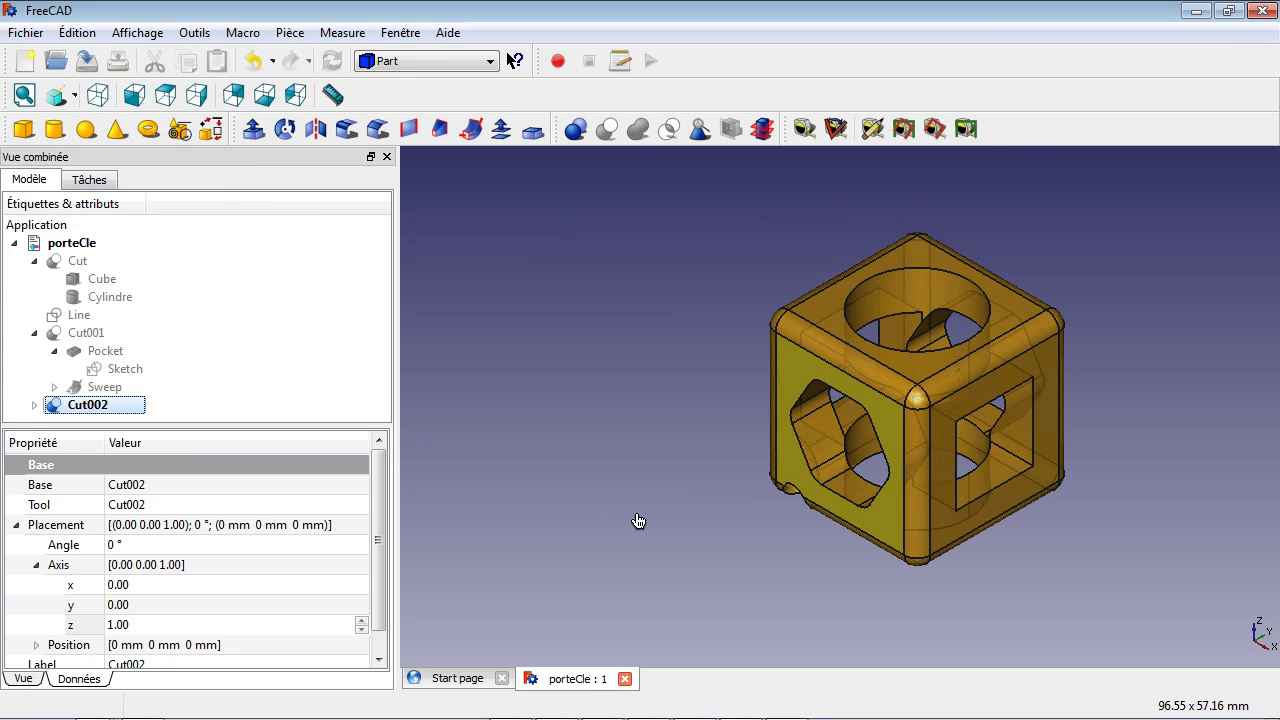
{"action": "left_click", "coordinate": [638, 520]}
{"action": "middle_click_drag", "start_coordinate": [621, 542], "coordinate": [920, 400]}
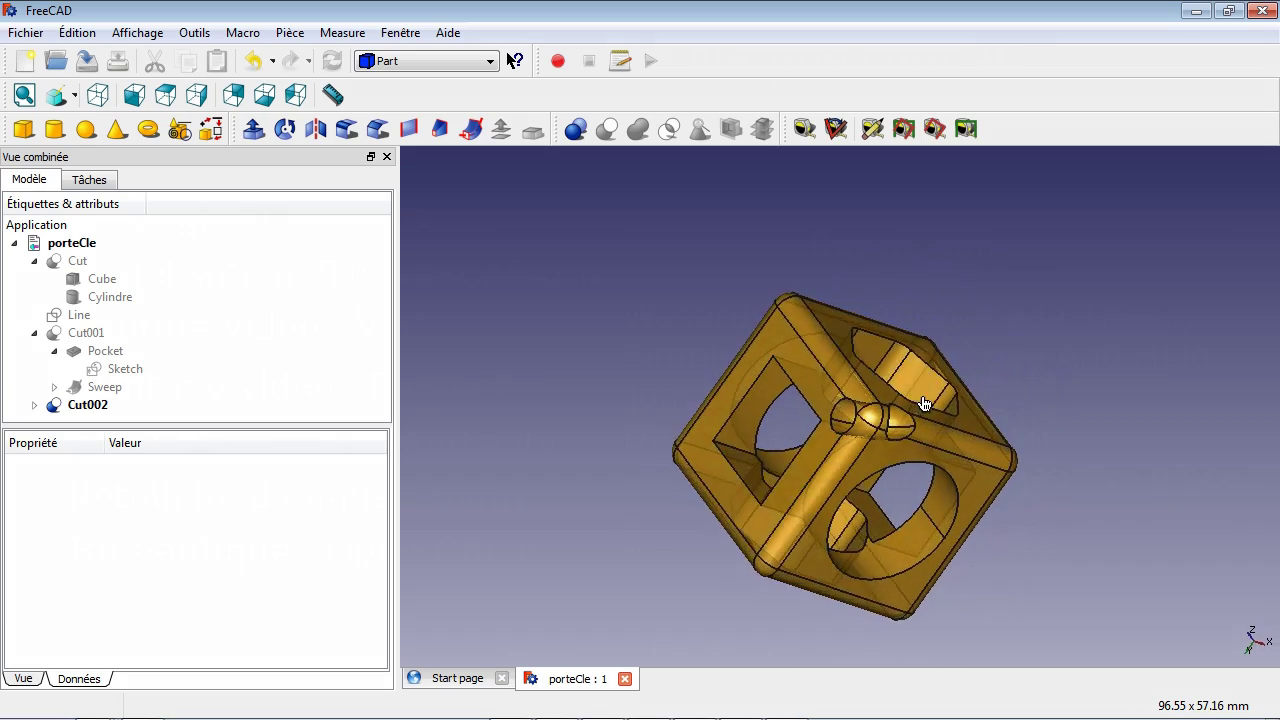